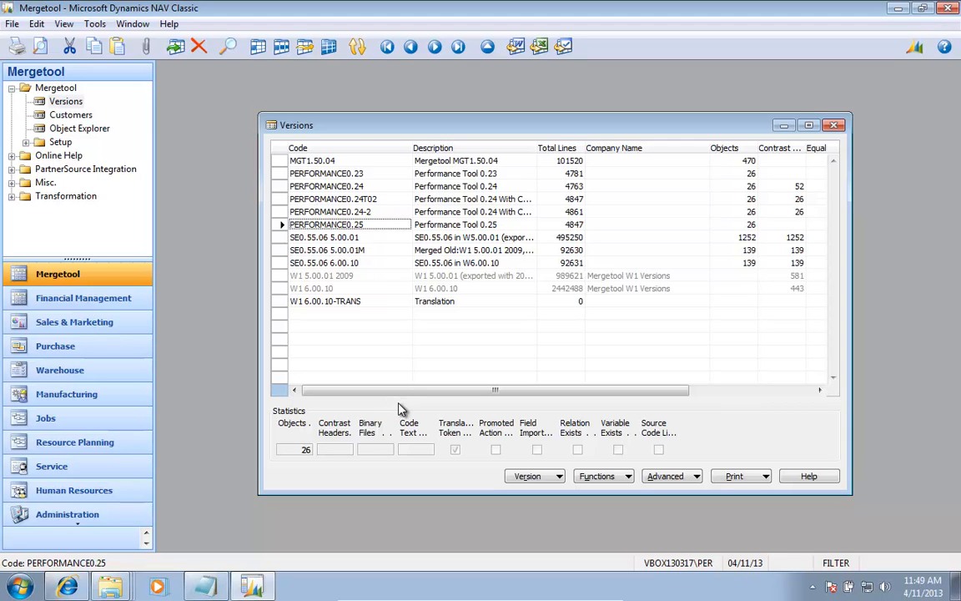
# Step: Look over the Navision 2009 Transformation functions for versions and expand the Transformation group in the navigation tree
pyautogui.click(670, 477)
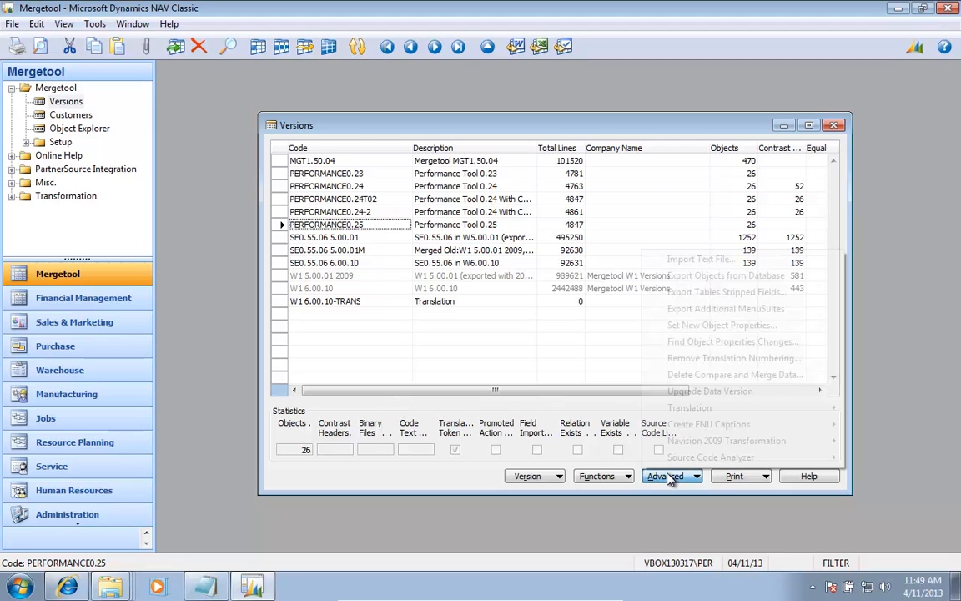
pyautogui.moveTo(715, 442)
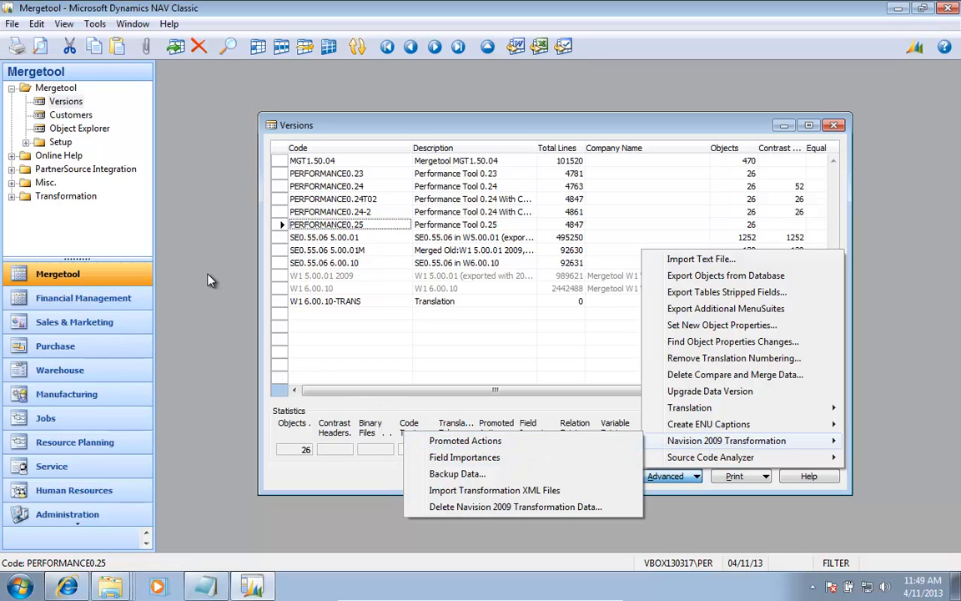
pyautogui.click(82, 201)
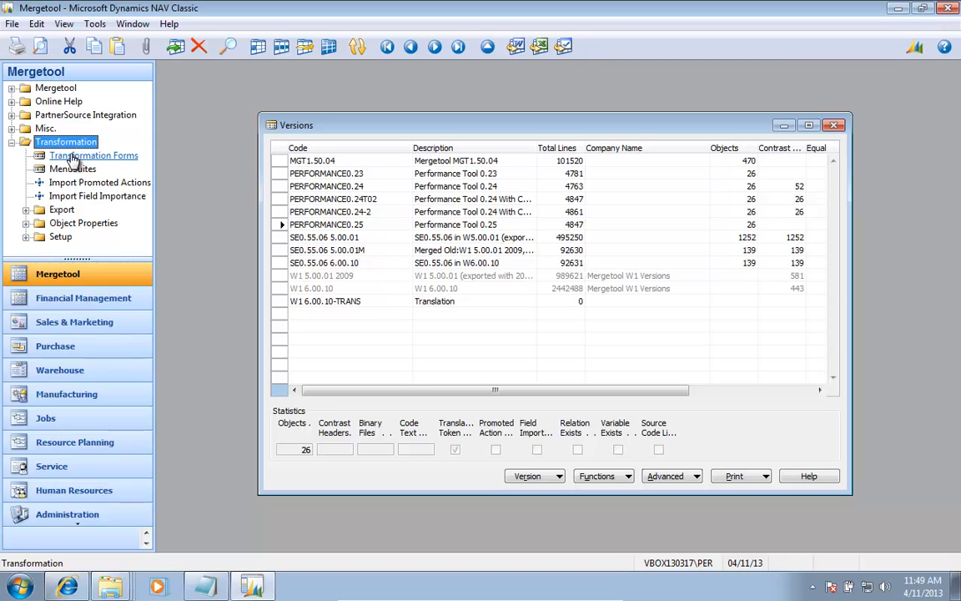
# Step: In File Explorer, extract W1 6.00.10 TransformationTool.rar in place inside the Mergetool W1 6.00.10 folder
pyautogui.hotkey('alt', 'Tab')
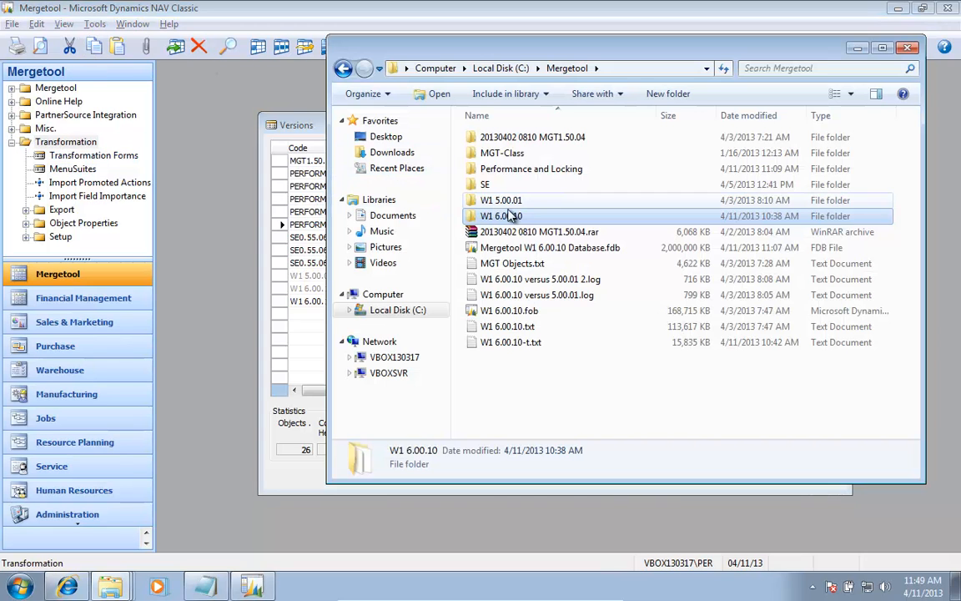
pyautogui.doubleClick(532, 224)
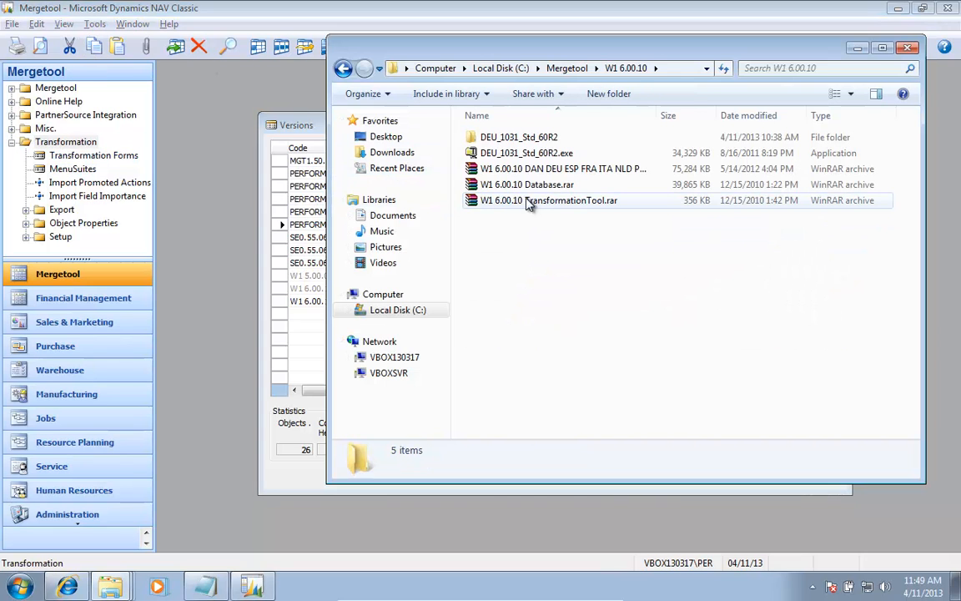
pyautogui.rightClick(527, 202)
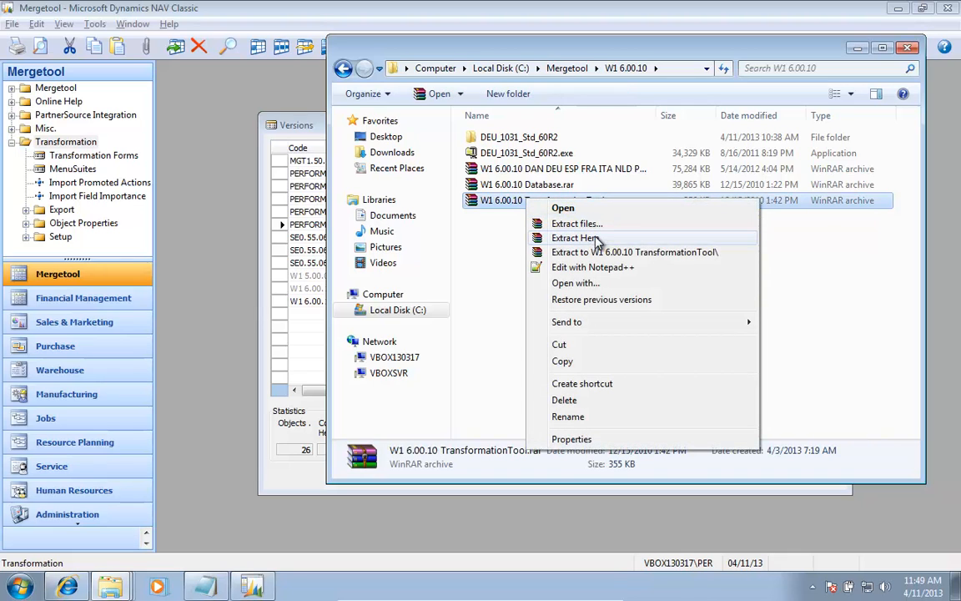
pyautogui.click(594, 239)
# Step: Move the extracted TransformationTool folder up into C:\Mergetool, then open it and copy its path
pyautogui.click(532, 156)
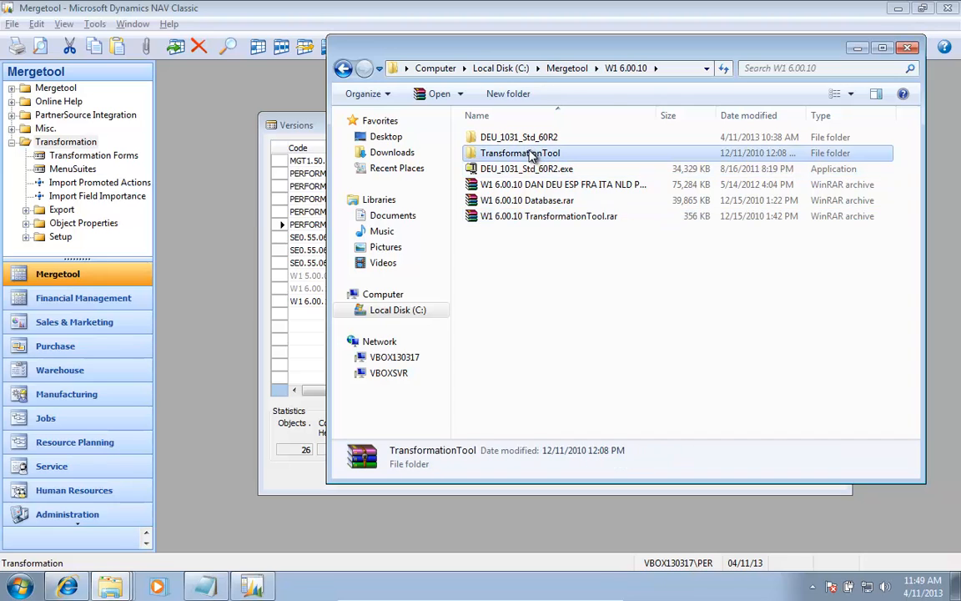
pyautogui.press('BackSpace')
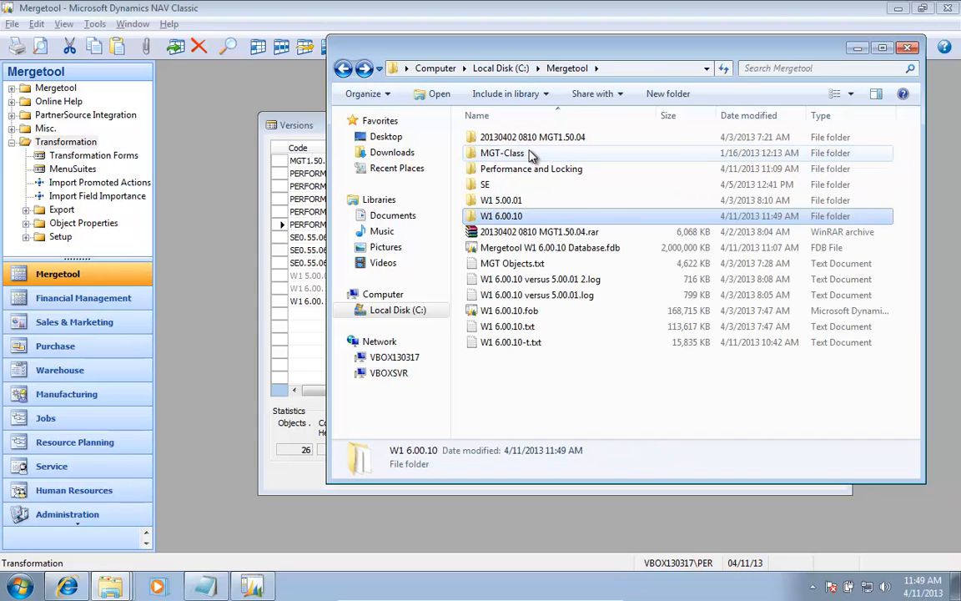
pyautogui.hotkey('ctrl', 'v')
pyautogui.press('Return')
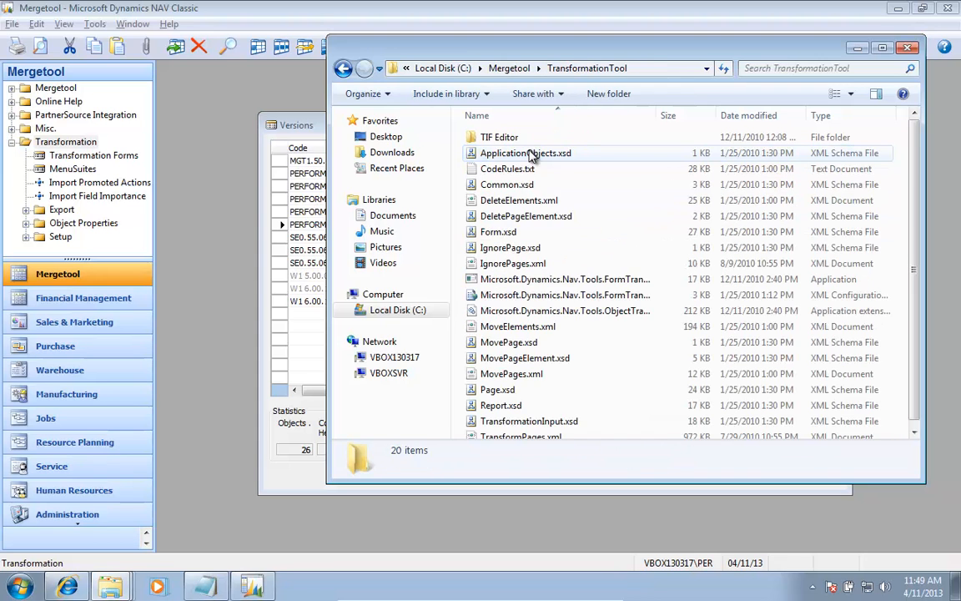
pyautogui.hotkey('alt', 'd')
pyautogui.hotkey('ctrl', 'c')
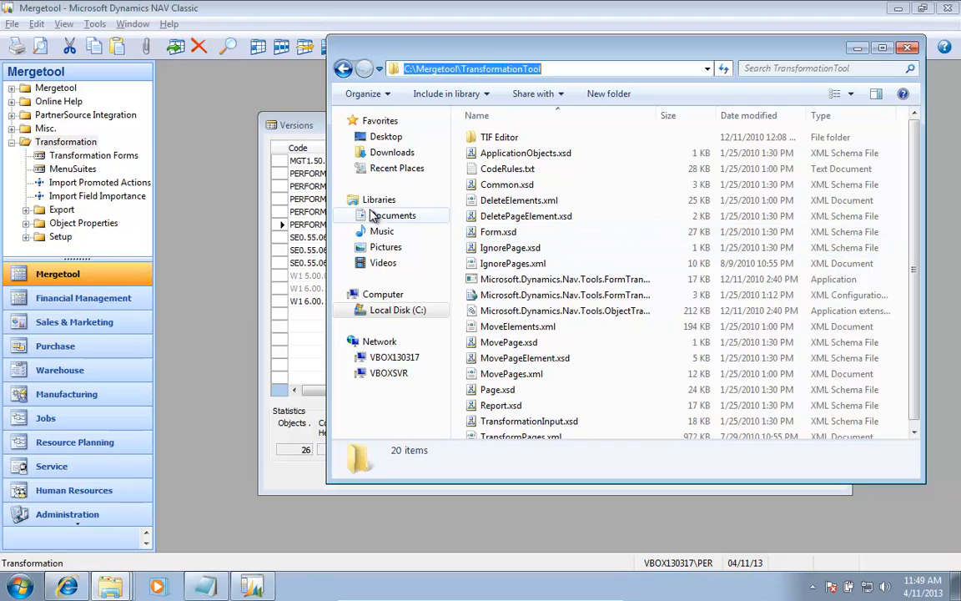
# Step: In Mergetool's Transformation Setup, set both the TIF import and export paths to C:\Mergetool\TransformationTool
pyautogui.click(62, 238)
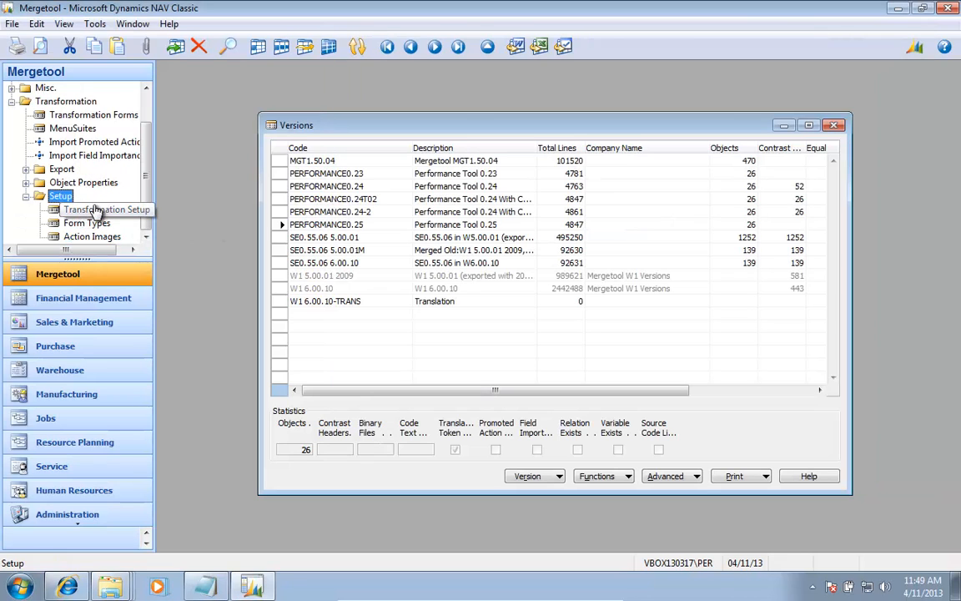
pyautogui.click(94, 212)
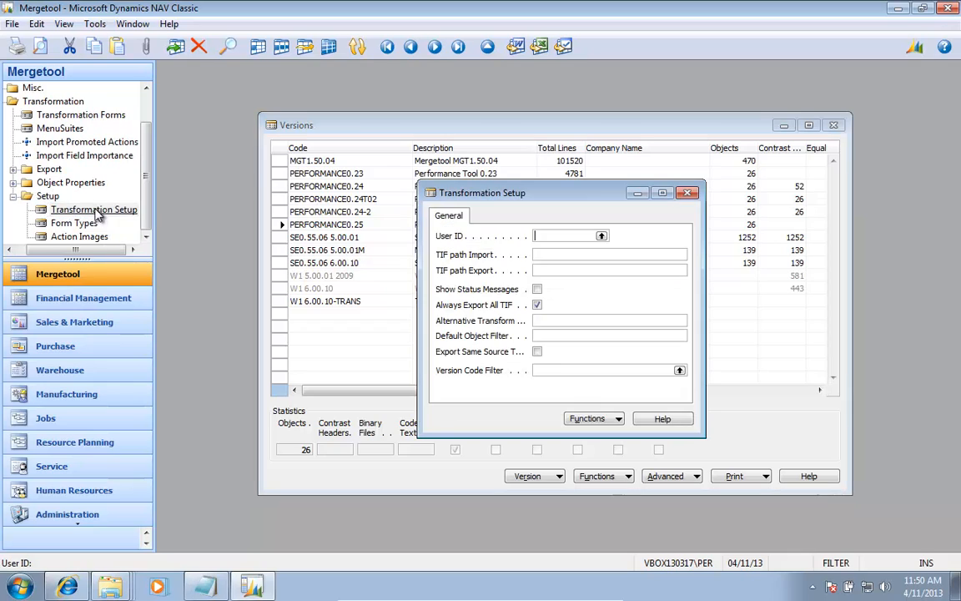
pyautogui.click(559, 254)
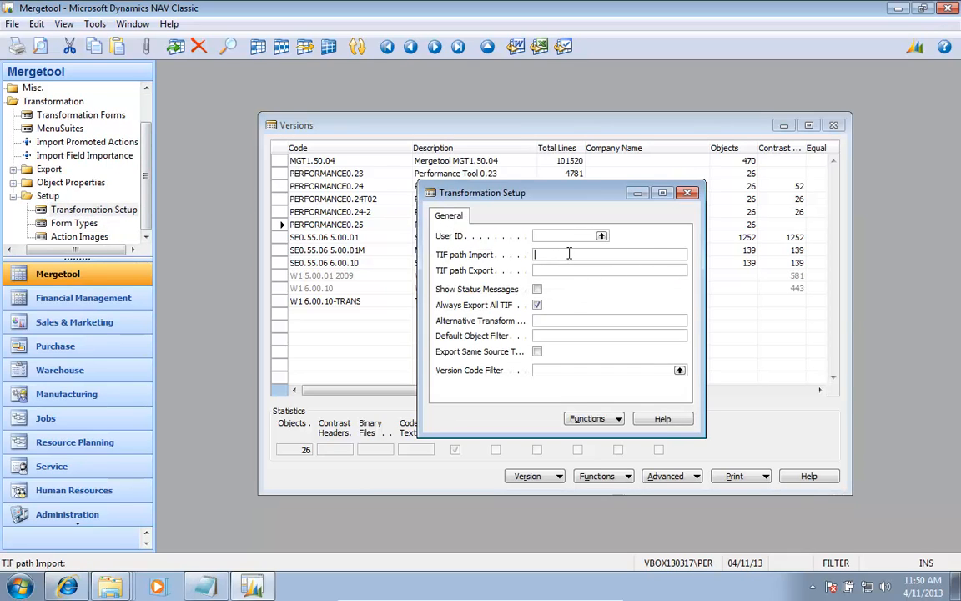
pyautogui.hotkey('ctrl', 'v')
pyautogui.press('Tab')
pyautogui.hotkey('ctrl', 'v')
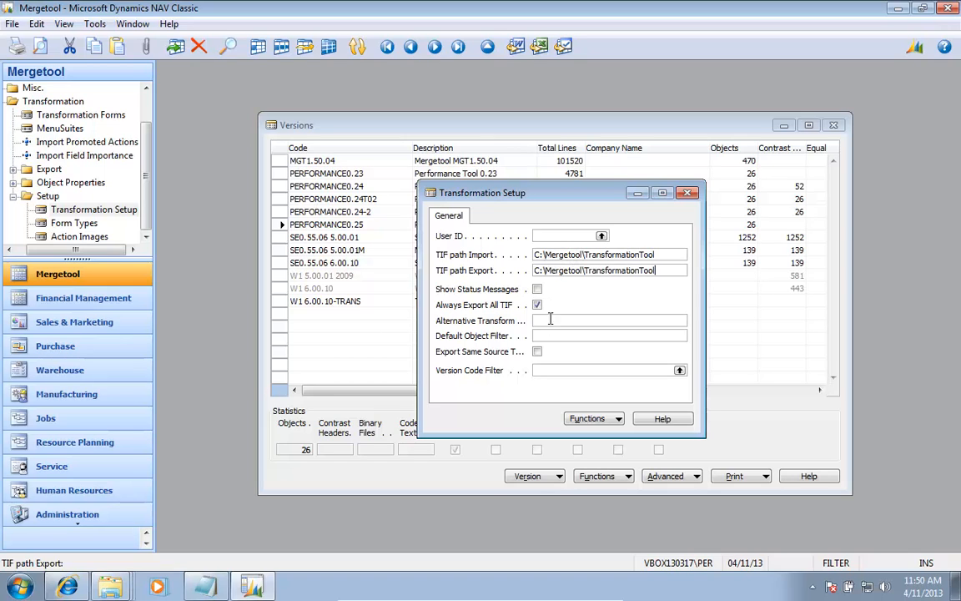
# Step: Import the form type to page type mapping from FormToPagetypeMapping.txt in the TransformationTool's TIF Editor folder
pyautogui.click(593, 418)
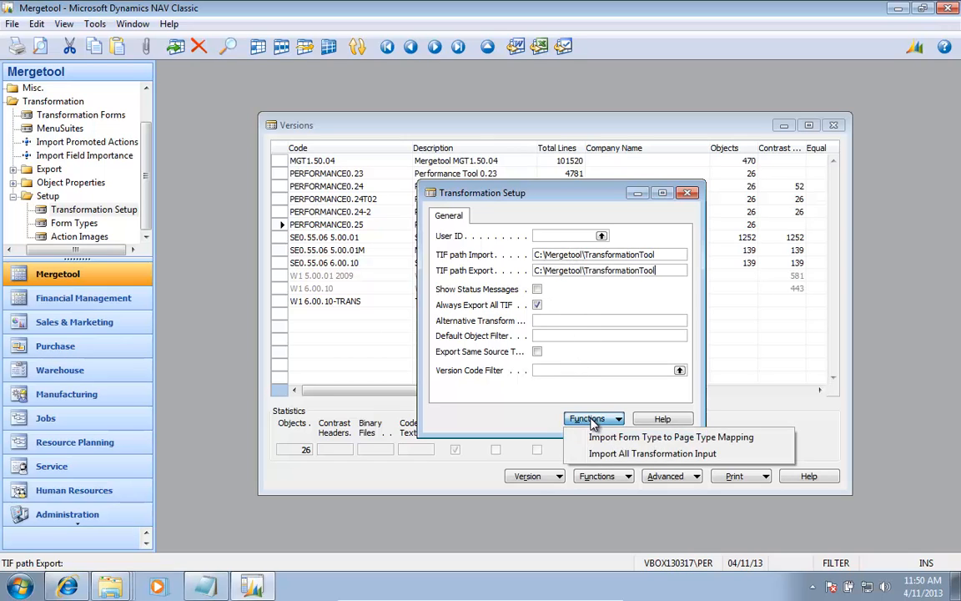
pyautogui.click(664, 438)
pyautogui.hotkey('ctrl', 'v')
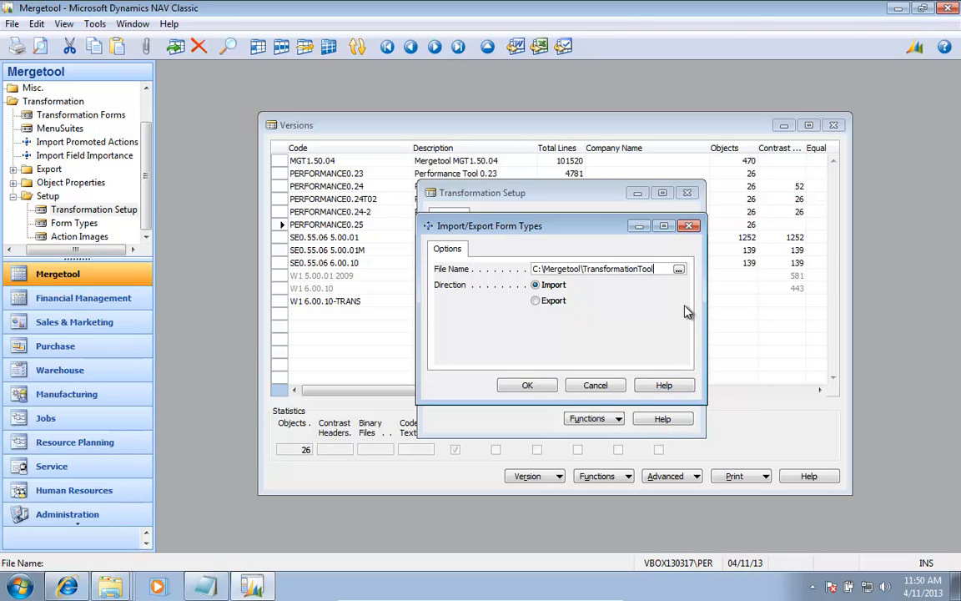
pyautogui.click(678, 269)
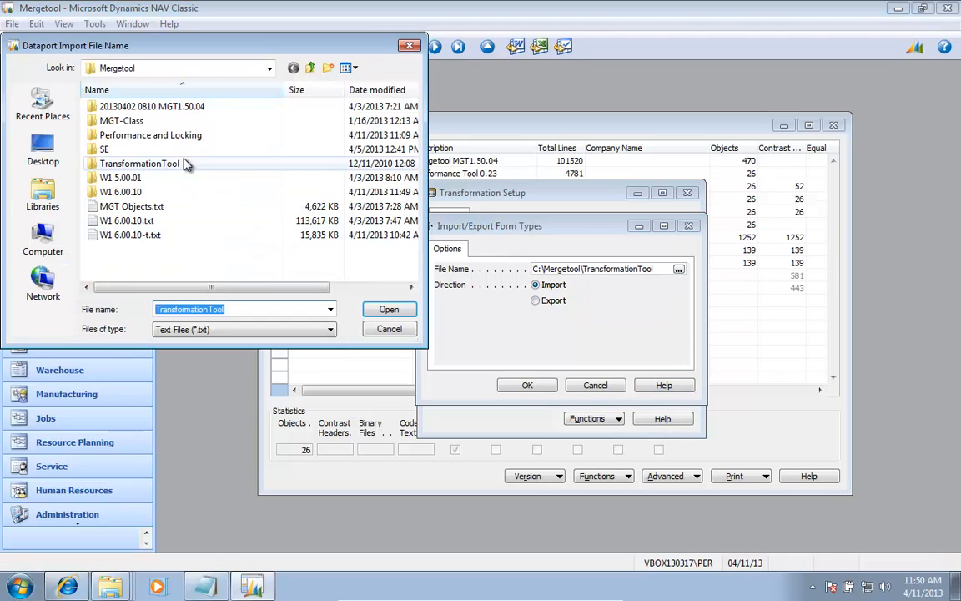
pyautogui.doubleClick(188, 162)
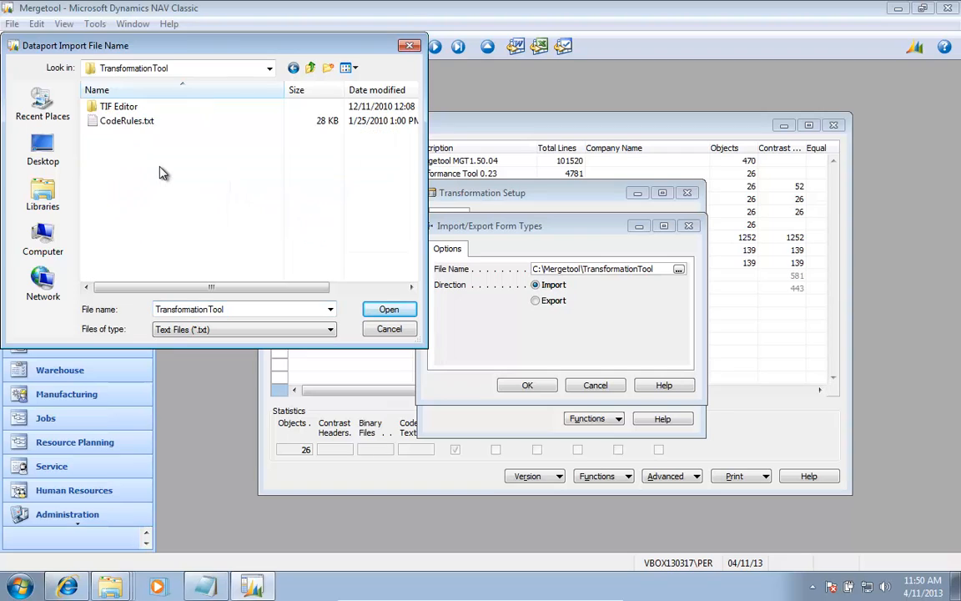
pyautogui.doubleClick(125, 109)
pyautogui.click(137, 110)
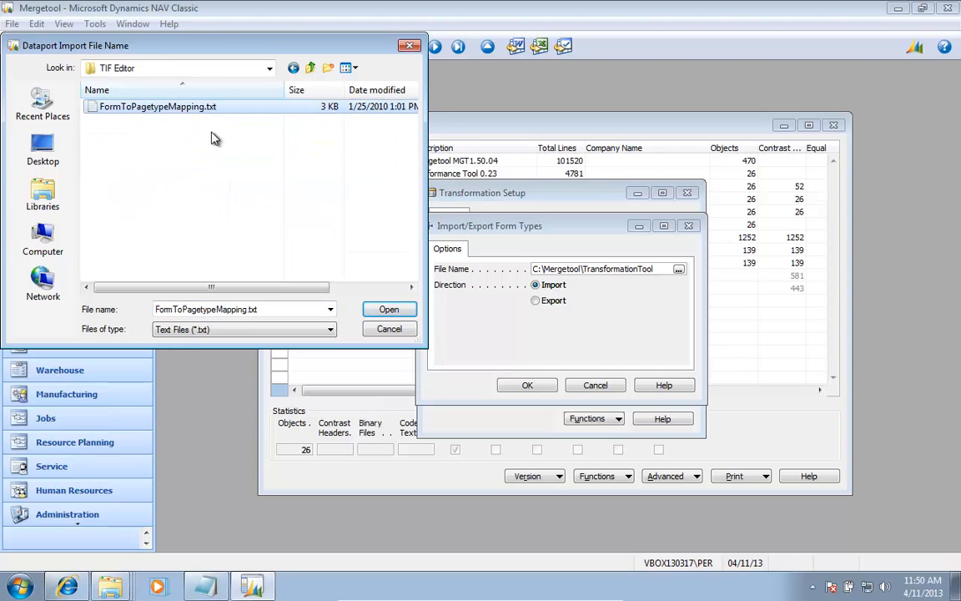
pyautogui.click(389, 311)
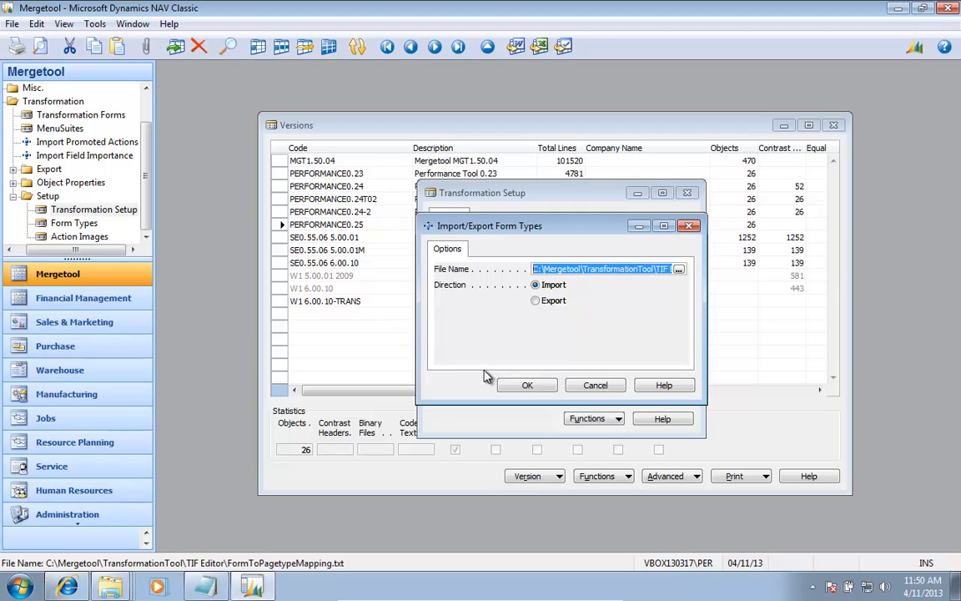
pyautogui.click(528, 386)
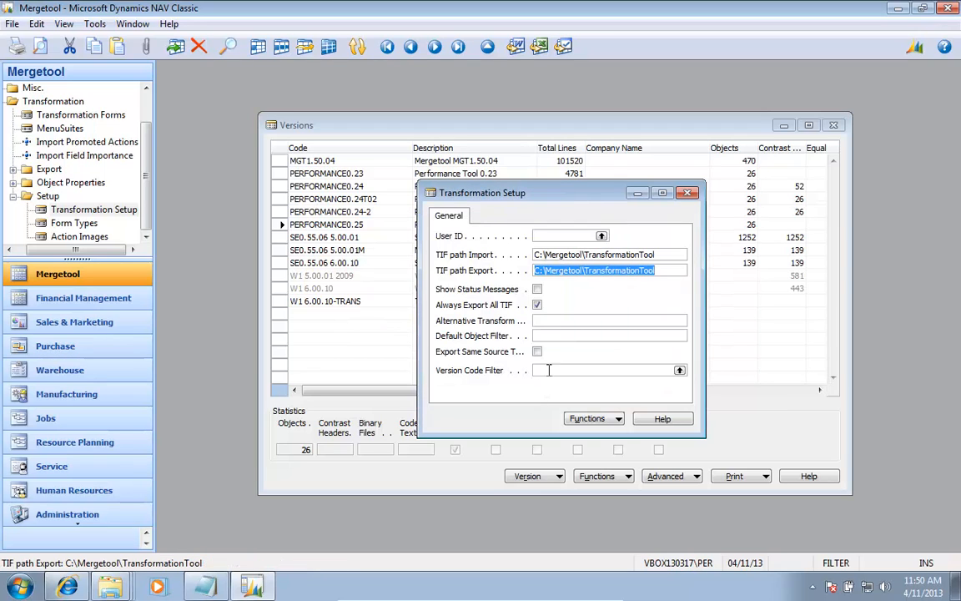
# Step: Choose to import all transformation input, then go to the Alternative Transform bat-file setting in Transformation Setup
pyautogui.click(601, 419)
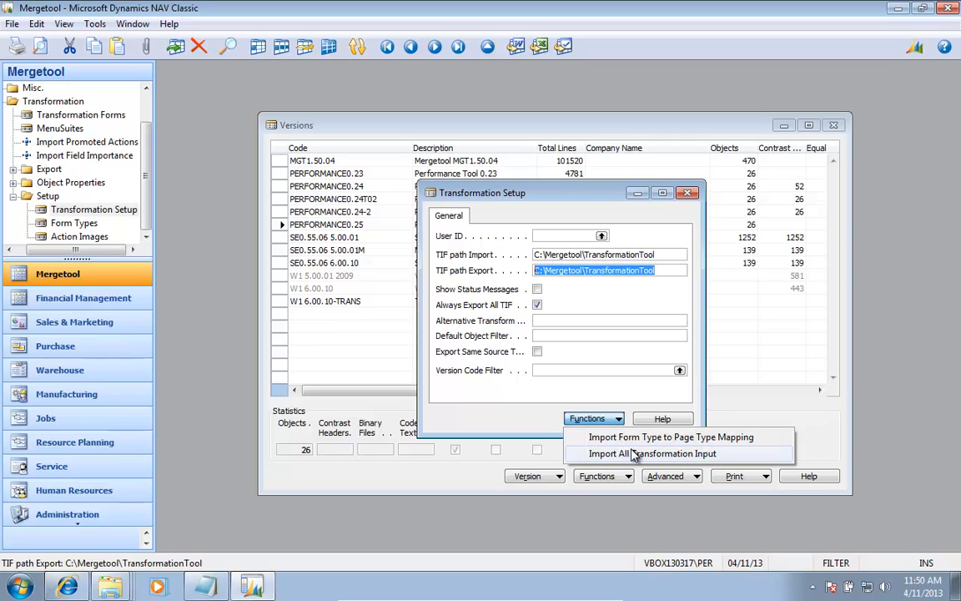
pyautogui.click(634, 454)
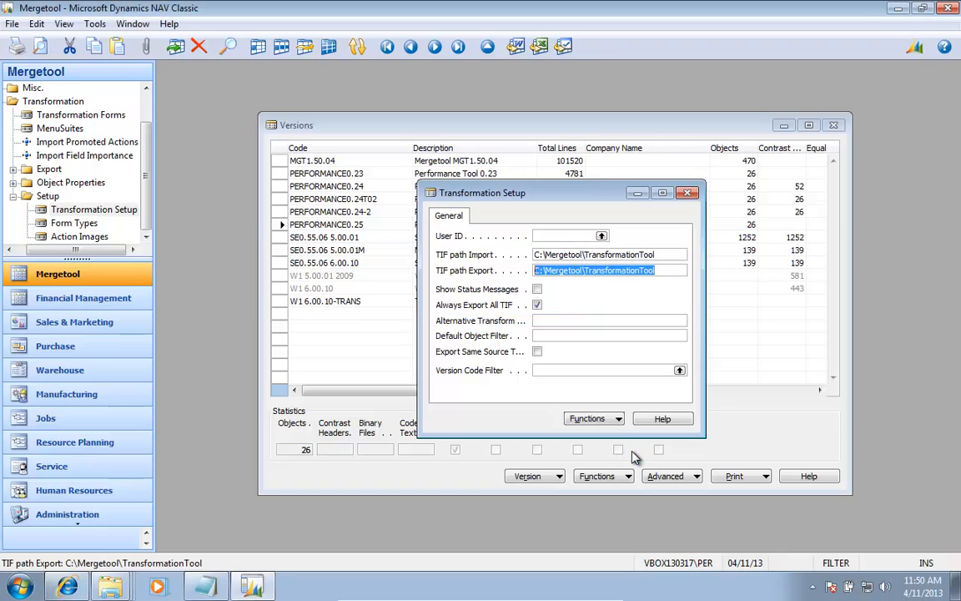
pyautogui.press('Tab')
pyautogui.press('Tab')
pyautogui.press('Tab')
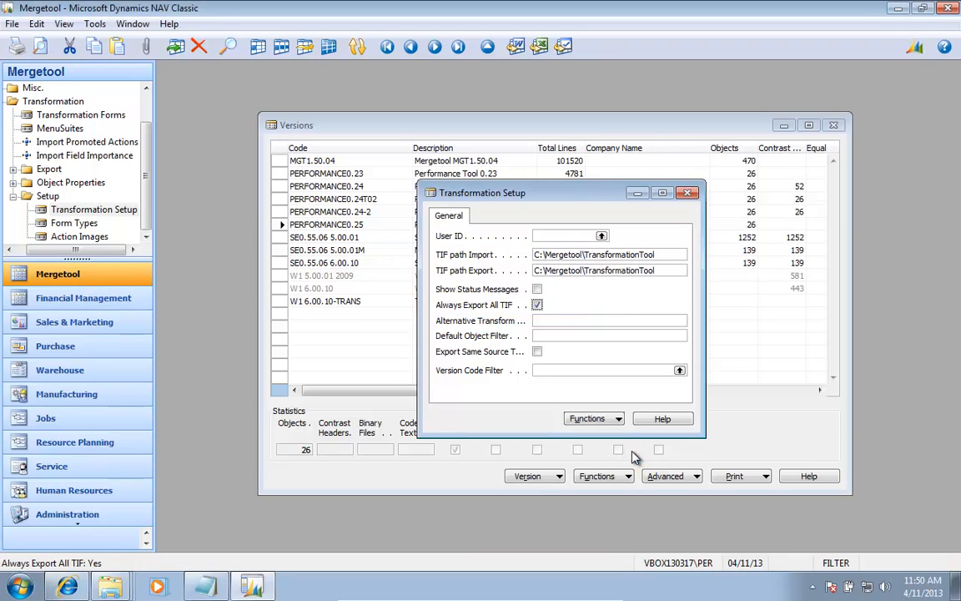
pyautogui.hotkey('shift', 'Tab')
pyautogui.press('Tab')
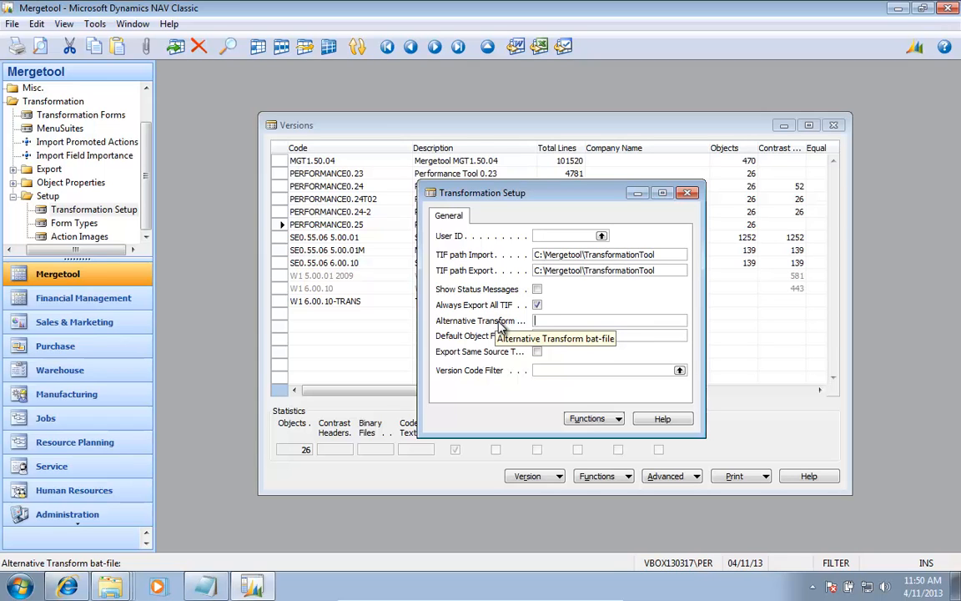
# Step: Create a new text file in the TransformationTool folder in File Explorer and name it execute.bat
pyautogui.hotkey('alt', 'Tab')
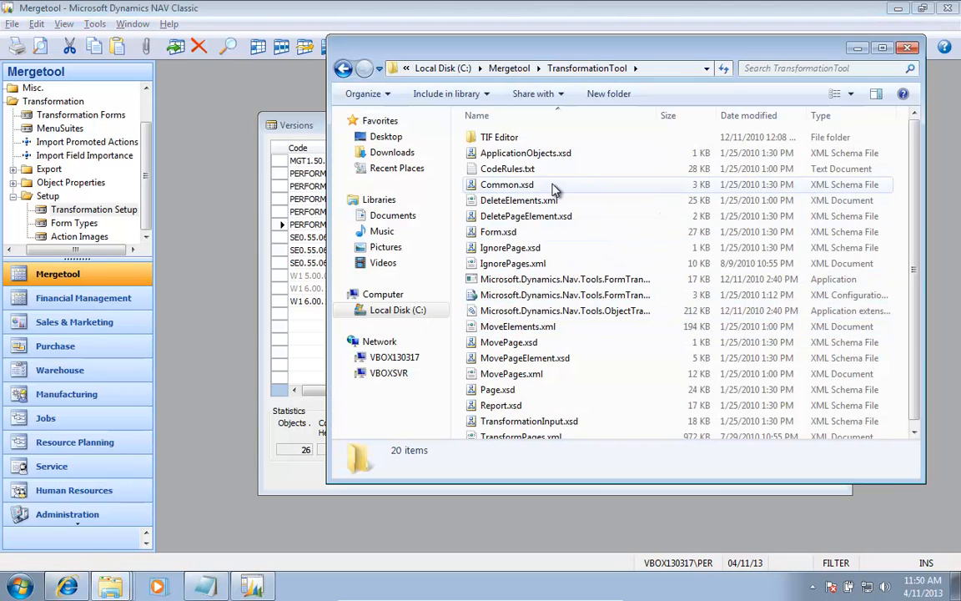
pyautogui.rightClick(641, 274)
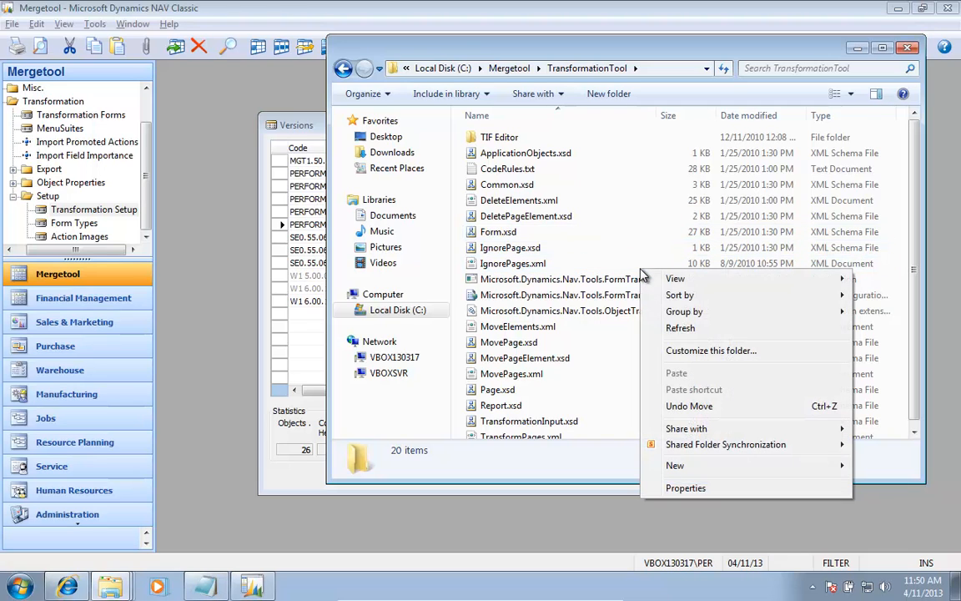
pyautogui.moveTo(688, 467)
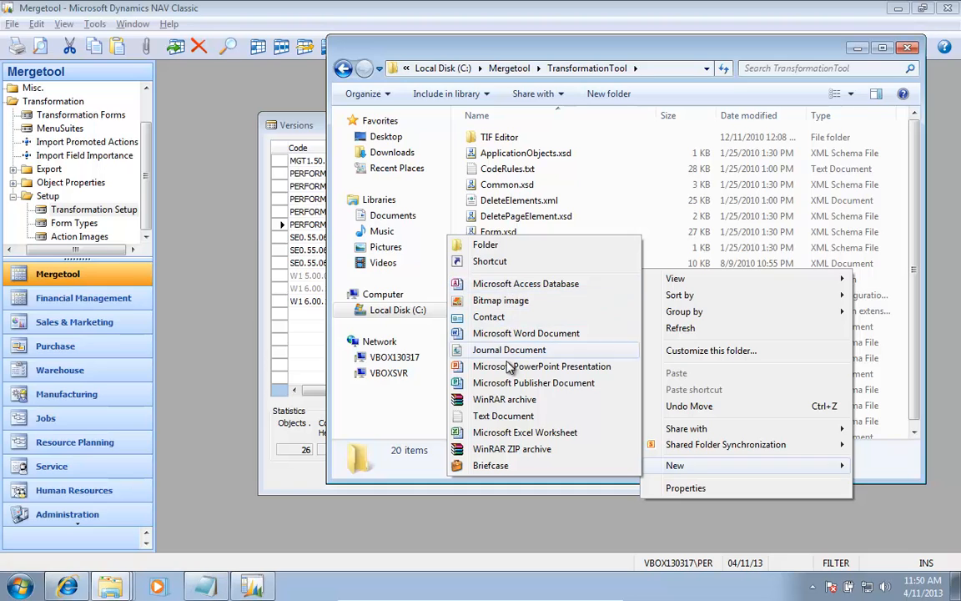
pyautogui.click(503, 415)
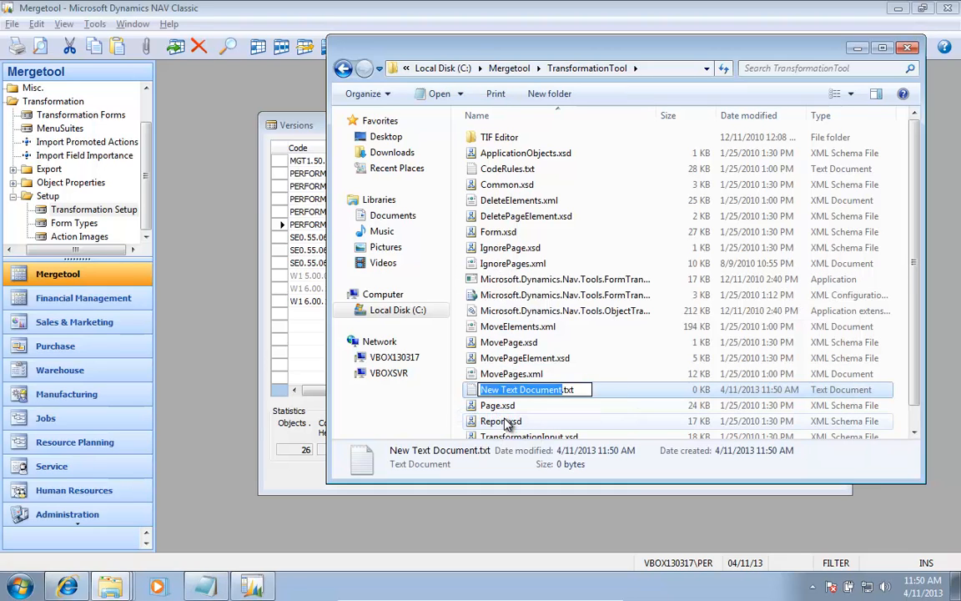
pyautogui.write('execute.')
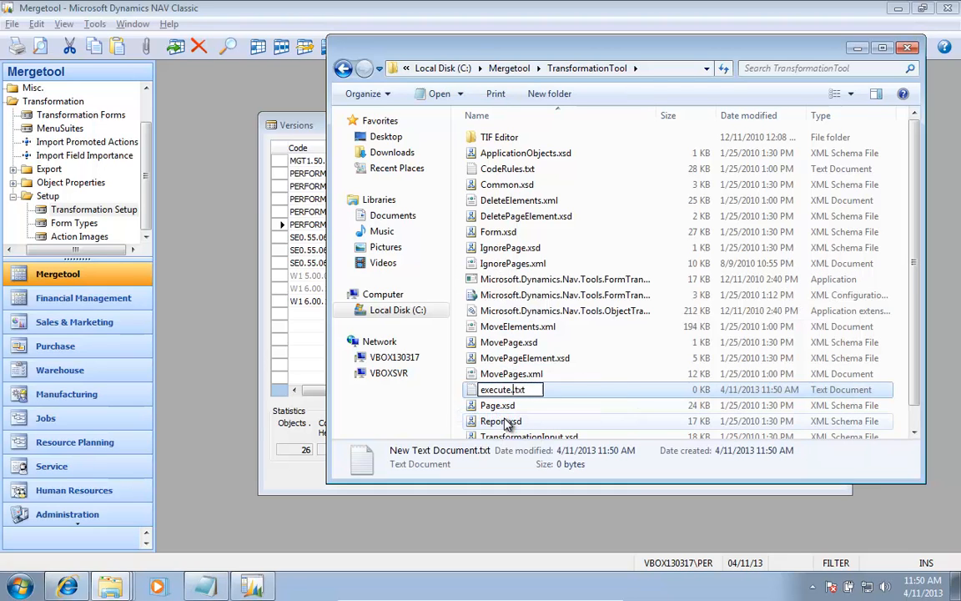
pyautogui.write('bat')
pyautogui.press('Delete')
pyautogui.press('Delete')
pyautogui.press('Delete')
pyautogui.press('Delete')
pyautogui.press('Return')
# Step: Open execute.bat for editing in Notepad and enter the lines c: and cd "C:\Mergetool\TransformationTool"
pyautogui.press('Return')
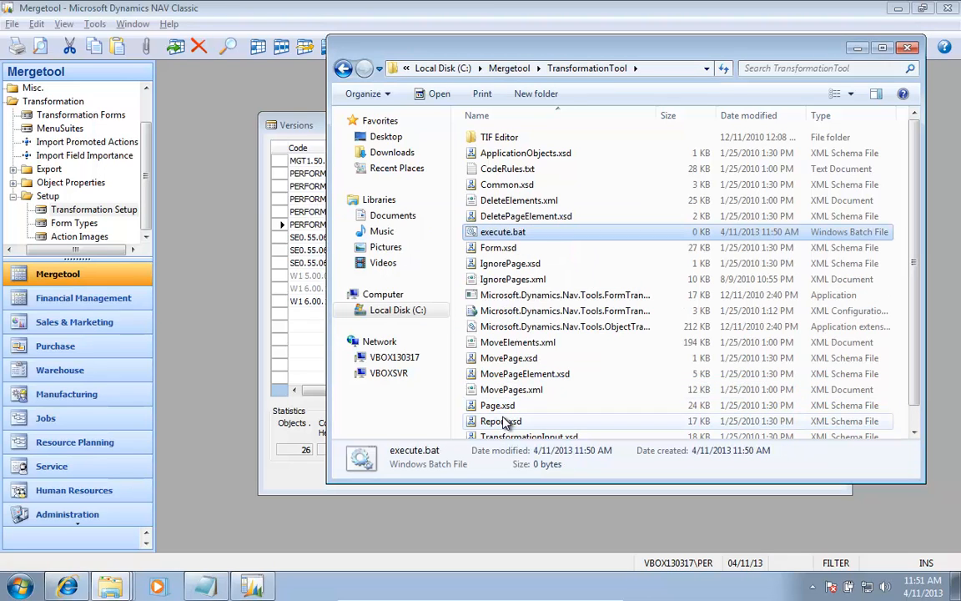
pyautogui.hotkey('shift', 'F10')
pyautogui.press('Down')
pyautogui.press('Down')
pyautogui.press('Return')
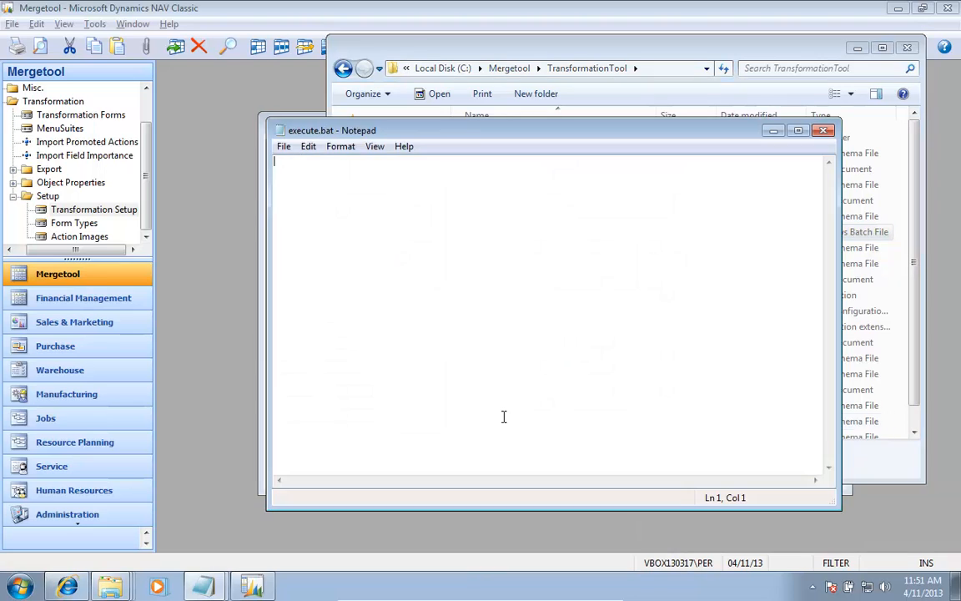
pyautogui.write('c')
pyautogui.write(': ')
pyautogui.write('cd ')
pyautogui.write('"')
pyautogui.write('C:\\Mergetool\\TransformationTool')
pyautogui.write('"')
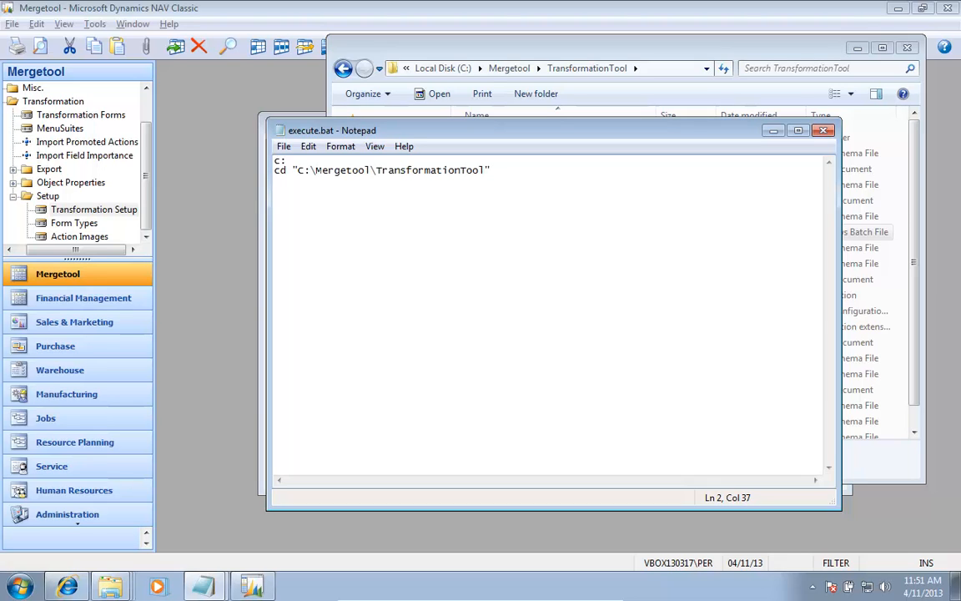
pyautogui.press('Return')
# Step: Add the line dir forms.xml below the cd line in execute.bat
pyautogui.hotkey('alt', 'Tab')
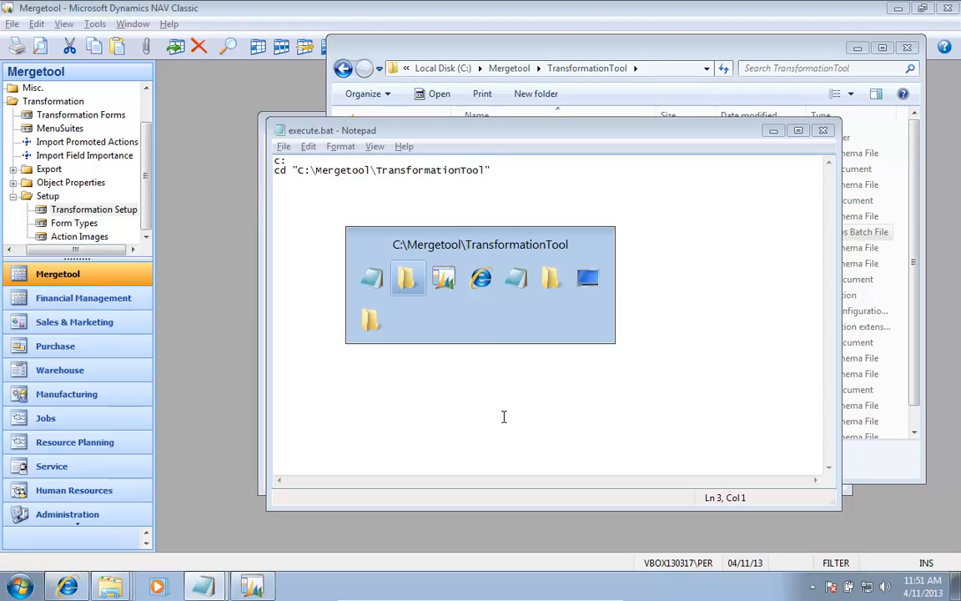
pyautogui.press('Down')
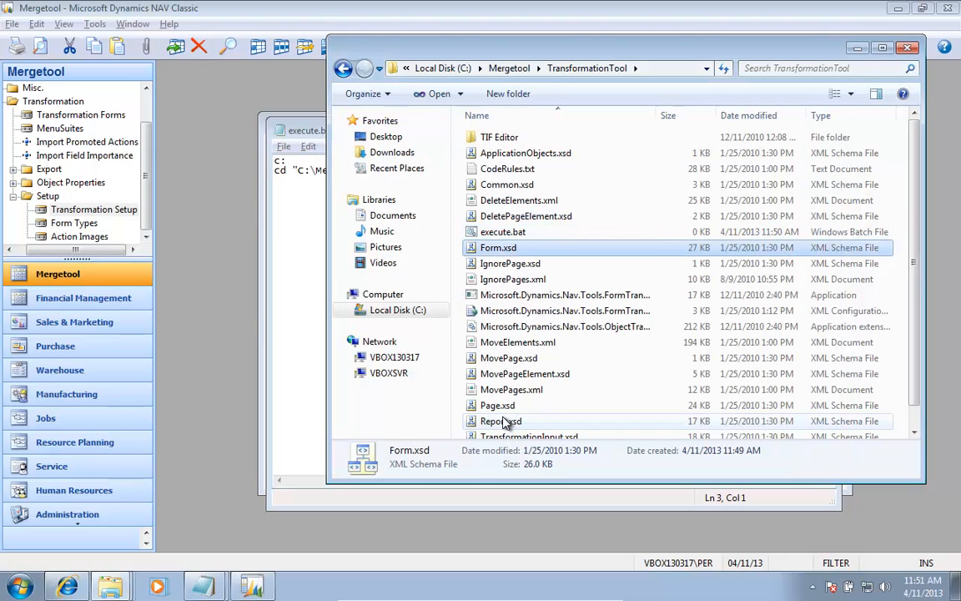
pyautogui.hotkey('alt', 'Tab')
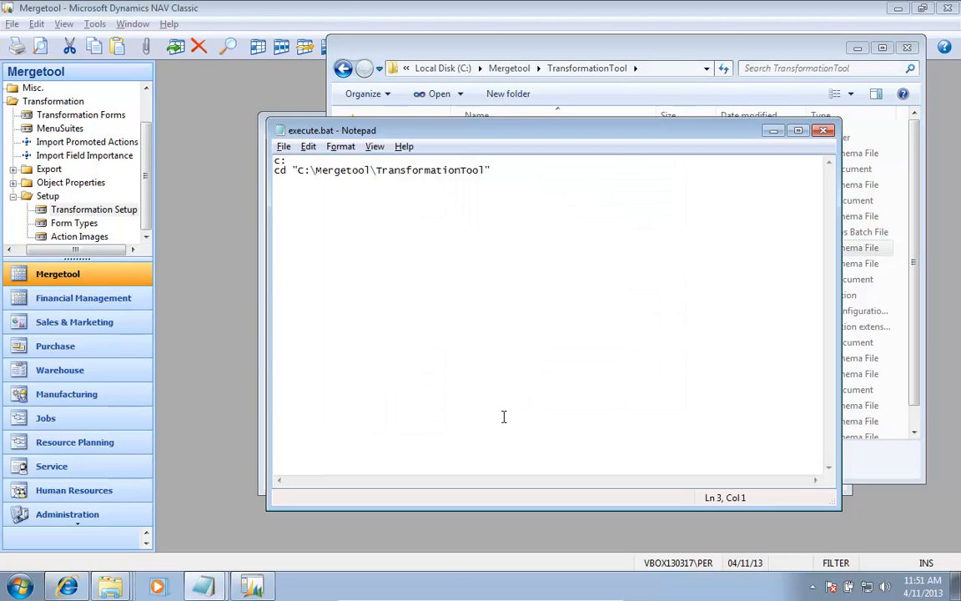
pyautogui.write('dir forms.xml')
pyautogui.press('Return')
# Step: Copy the file name Microsoft.Dynamics.Nav.Tools.FormTransformation.exe from the TransformationTool folder and paste it as the fourth line of execute.bat
pyautogui.hotkey('alt', 'Tab')
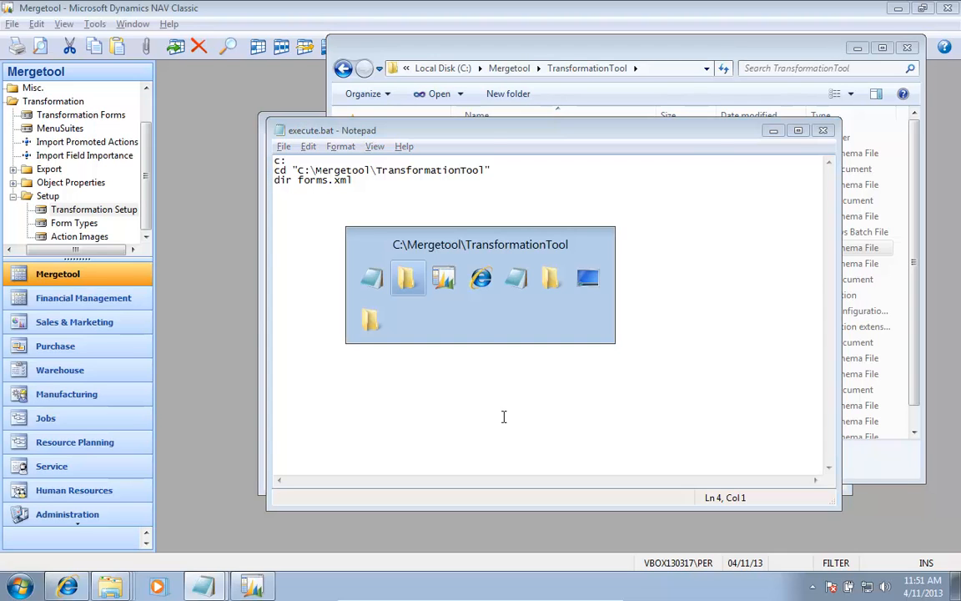
pyautogui.press('Down')
pyautogui.press('Down')
pyautogui.press('Down')
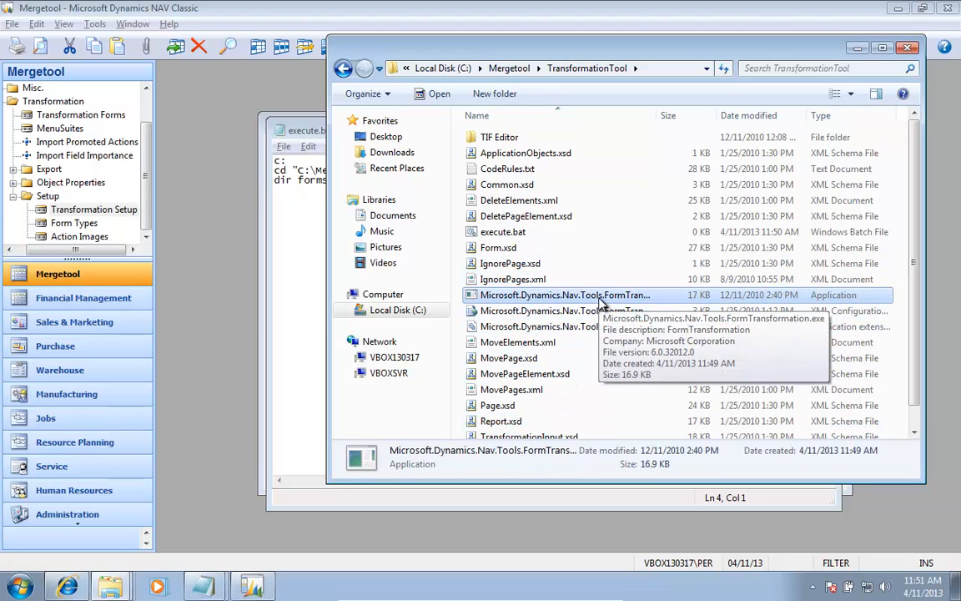
pyautogui.click(599, 300)
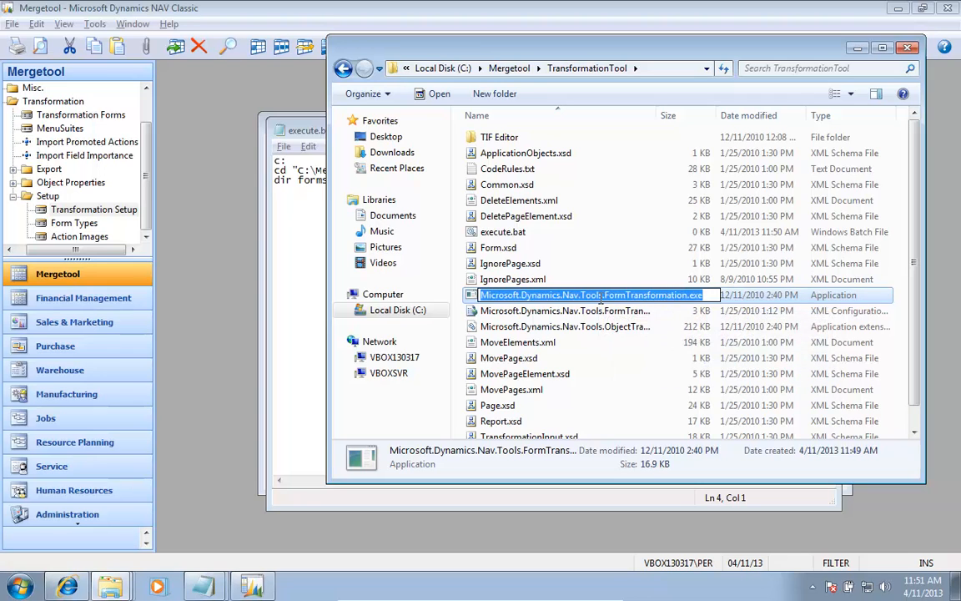
pyautogui.hotkey('alt', 'Tab')
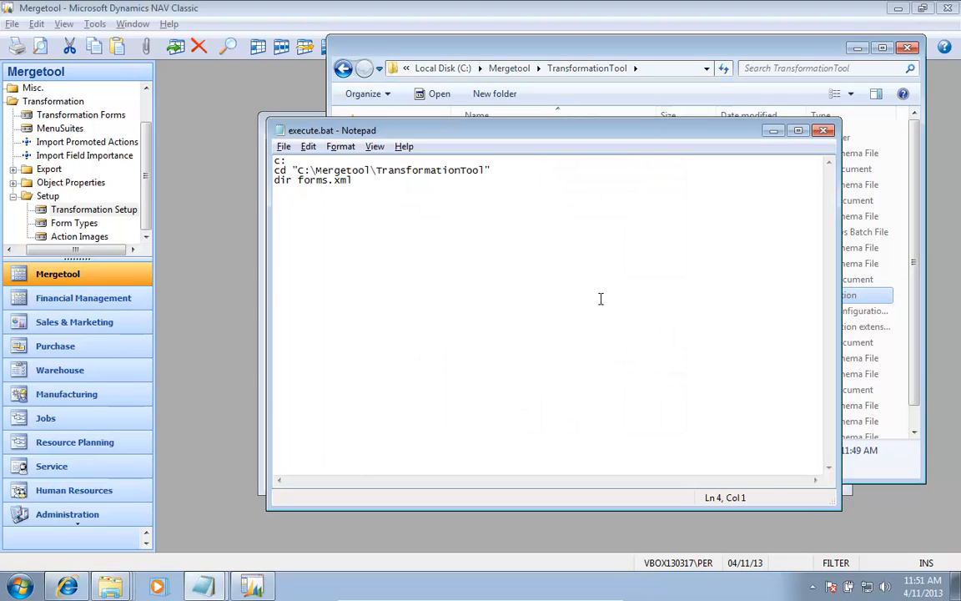
pyautogui.write('Microsoft.Dynamics.Nav.Tools.FormTransformation.exe')
pyautogui.press('Return')
pyautogui.hotkey('shift', 'Down')
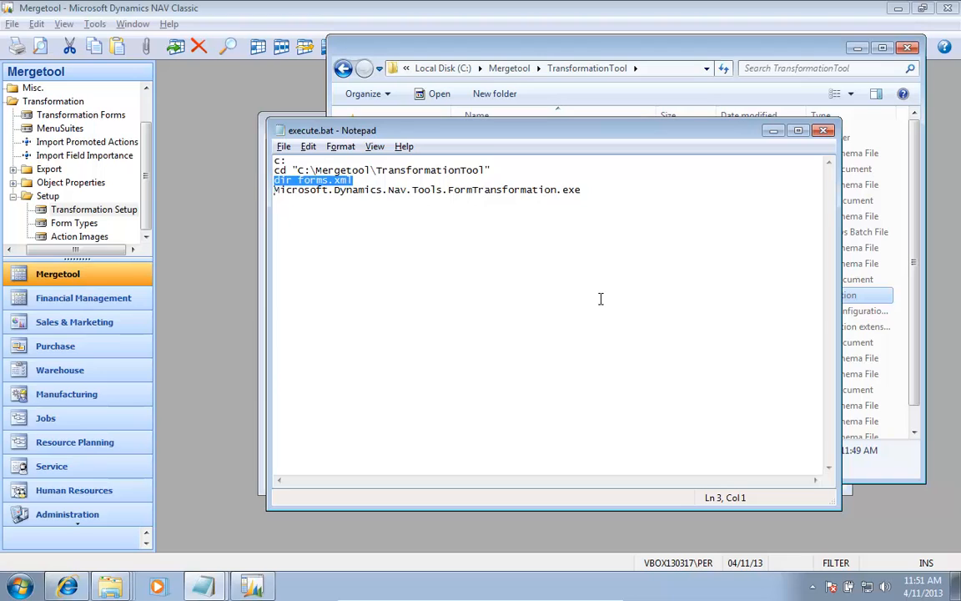
pyautogui.write('Microsoft.Dynamics.Nav.Tools.FormTransformation.exe')
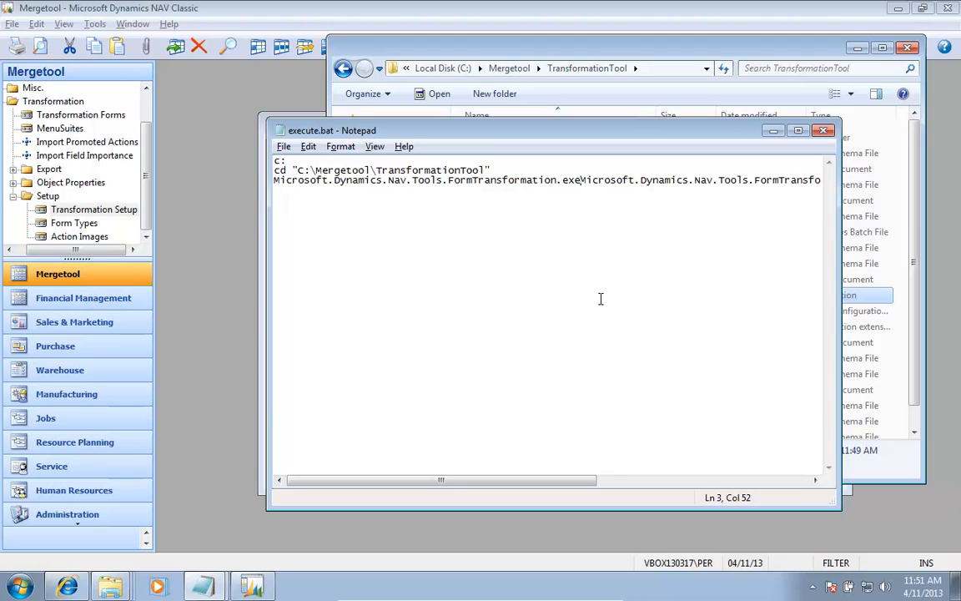
pyautogui.hotkey('ctrl', 'z')
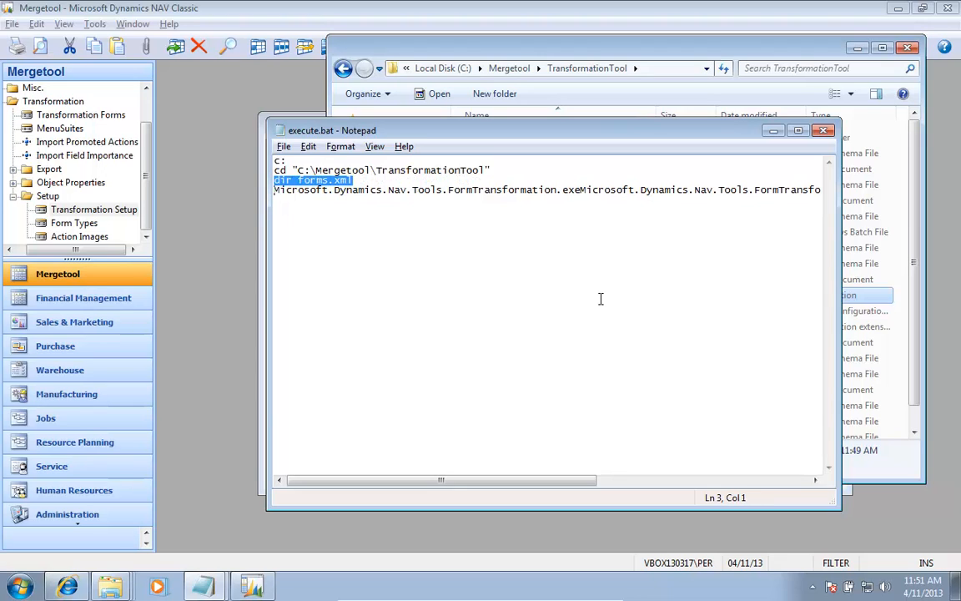
# Step: Delete the duplicate Microsoft.Dynamics.Nav.Tools.FormTransformation.exe text at the end of the fourth line in execute.bat
pyautogui.click(600, 299)
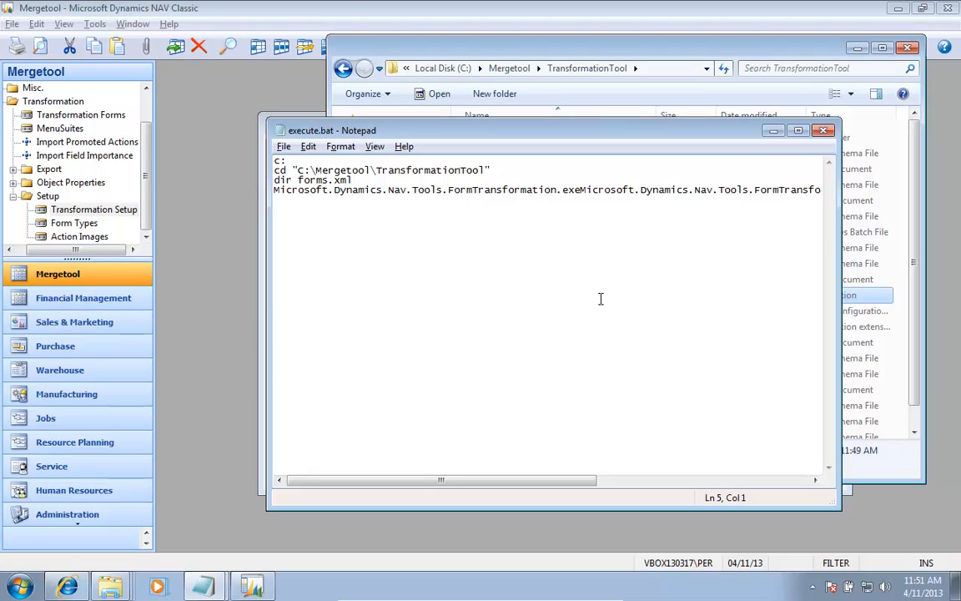
pyautogui.press('Left')
pyautogui.hotkey('shift', 'Left')
pyautogui.hotkey('shift', 'Left')
pyautogui.hotkey('shift', 'Left')
pyautogui.hotkey('shift', 'Left')
pyautogui.hotkey('shift', 'Left')
pyautogui.hotkey('shift', 'Left')
pyautogui.hotkey('shift', 'Left')
pyautogui.hotkey('shift', 'Left')
pyautogui.hotkey('shift', 'Left')
pyautogui.hotkey('shift', 'Left')
pyautogui.hotkey('shift', 'Left')
pyautogui.hotkey('shift', 'Left')
pyautogui.hotkey('shift', 'Left')
pyautogui.hotkey('shift', 'Left')
pyautogui.hotkey('shift', 'Left')
pyautogui.hotkey('shift', 'Left')
pyautogui.hotkey('shift', 'Left')
pyautogui.hotkey('shift', 'Left')
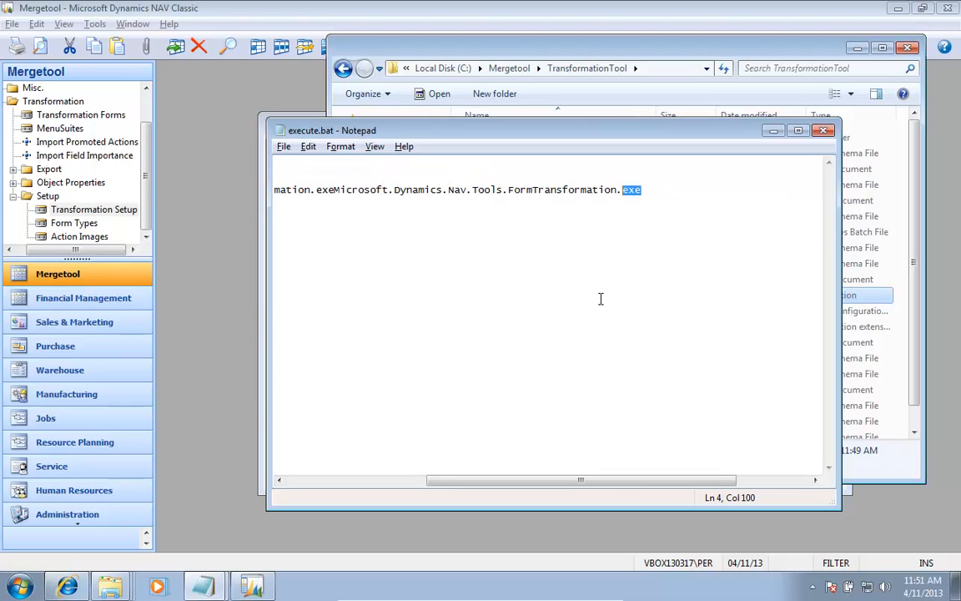
pyautogui.hotkey('shift', 'Left')
pyautogui.hotkey('shift', 'Left')
pyautogui.hotkey('shift', 'Left')
pyautogui.hotkey('shift', 'Left')
pyautogui.hotkey('shift', 'Left')
pyautogui.hotkey('shift', 'Left')
pyautogui.hotkey('shift', 'Left')
pyautogui.hotkey('shift', 'Left')
pyautogui.hotkey('shift', 'Left')
pyautogui.hotkey('shift', 'Left')
pyautogui.hotkey('shift', 'Left')
pyautogui.hotkey('shift', 'Left')
pyautogui.hotkey('shift', 'Left')
pyautogui.hotkey('shift', 'Left')
pyautogui.hotkey('shift', 'Left')
pyautogui.hotkey('shift', 'Left')
pyautogui.hotkey('shift', 'Left')
pyautogui.hotkey('shift', 'Left')
pyautogui.hotkey('shift', 'Left')
pyautogui.hotkey('shift', 'Left')
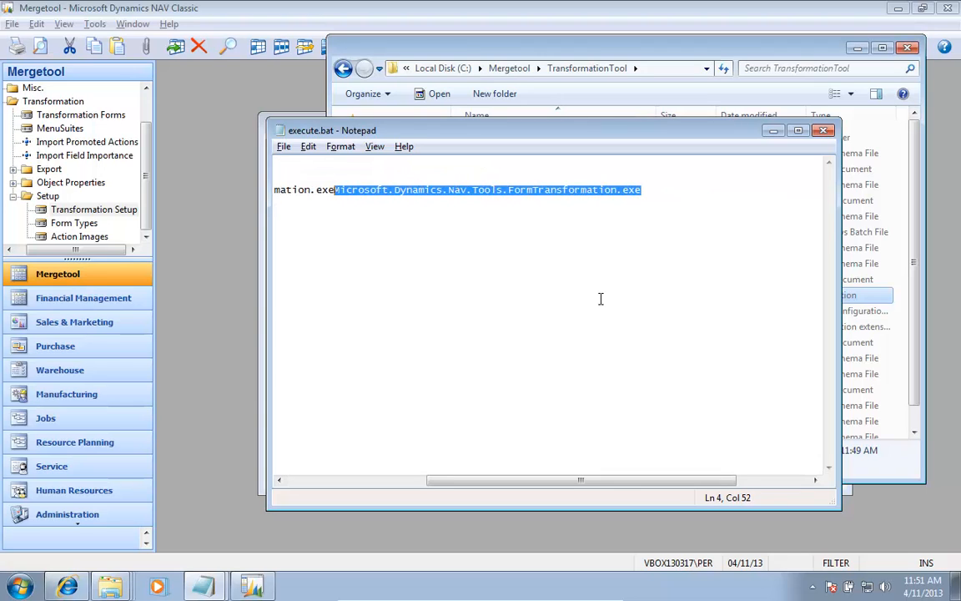
pyautogui.press('Delete')
# Step: Duplicate the dir forms.xml line below the FormTransformation.exe line and change the copy to dir pages.xml
pyautogui.press('Home')
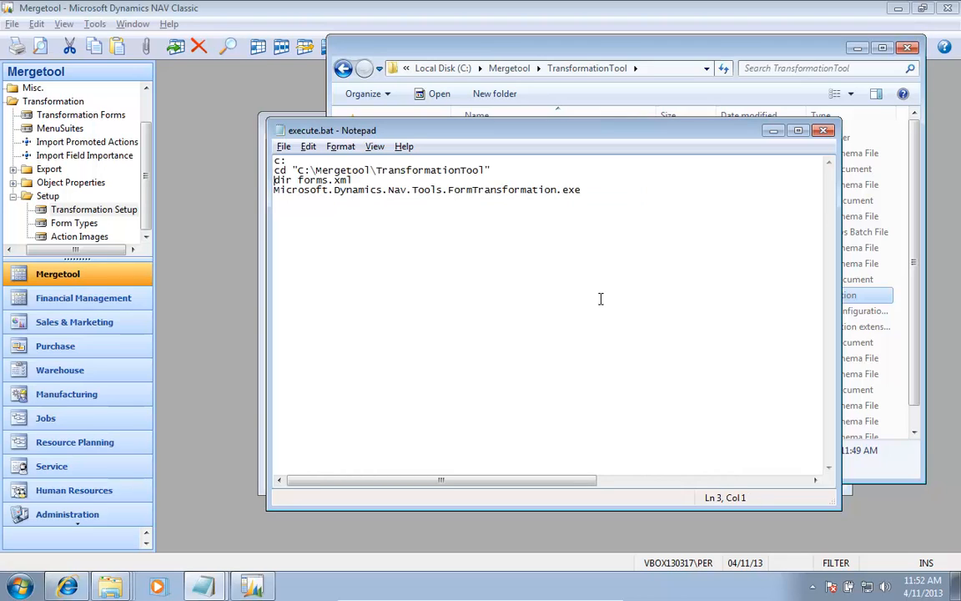
pyautogui.hotkey('shift', 'Down')
pyautogui.hotkey('ctrl', 'c')
pyautogui.press('Down')
pyautogui.hotkey('ctrl', 'v')
pyautogui.press('Up')
pyautogui.press('Right')
pyautogui.hotkey('shift', 'Right')
pyautogui.hotkey('shift', 'Right')
pyautogui.hotkey('shift', 'Right')
pyautogui.hotkey('shift', 'Right')
pyautogui.write('page')
# Step: Add a final pause line to execute.bat and close the file
pyautogui.press('Down')
pyautogui.write('pause')
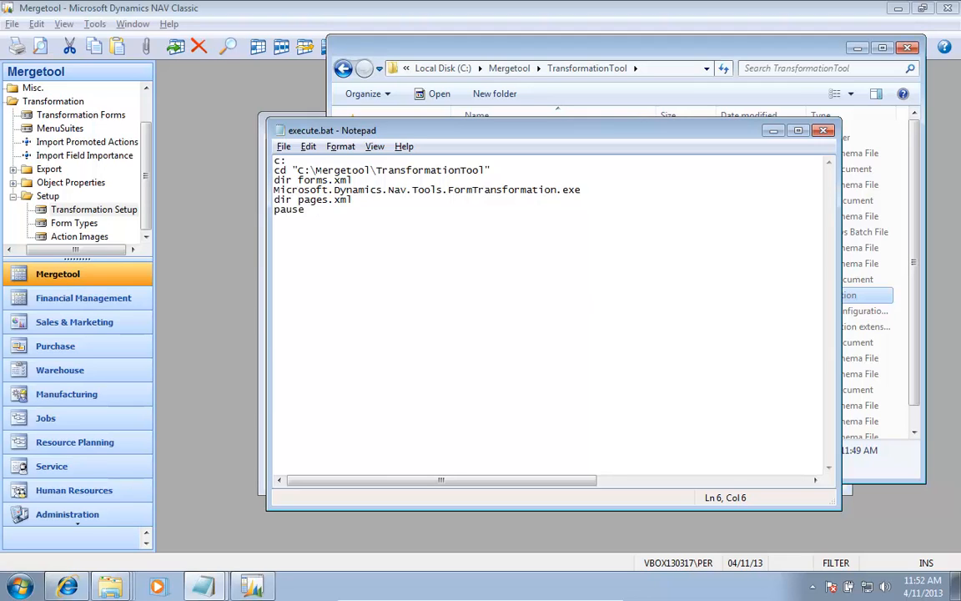
pyautogui.press('Return')
pyautogui.hotkey('ctrl', 'Home')
pyautogui.click(824, 132)
# Step: Switch to Microsoft Dynamics NAV Classic and set the Alternative Transform bat-file in Transformation Setup to execute.bat
pyautogui.hotkey('alt', 'Tab')
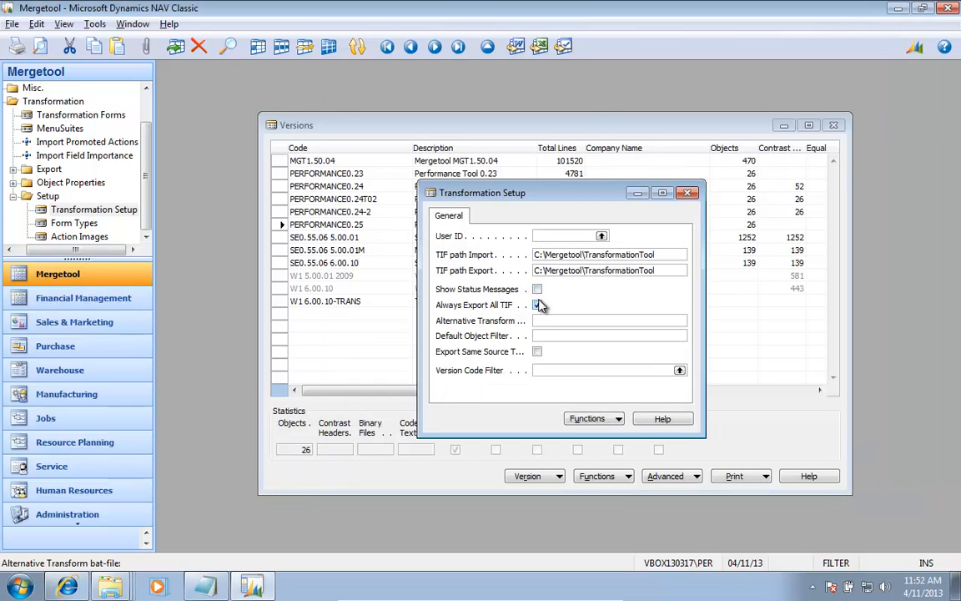
pyautogui.write('execute.bat')
pyautogui.press('Tab')
pyautogui.hotkey('shift', 'Tab')
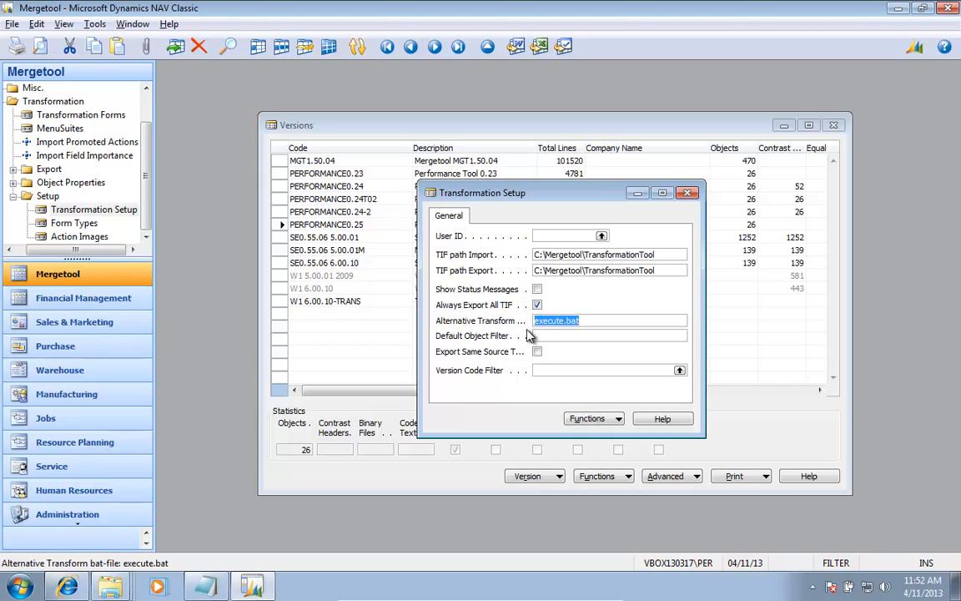
pyautogui.press('Tab')
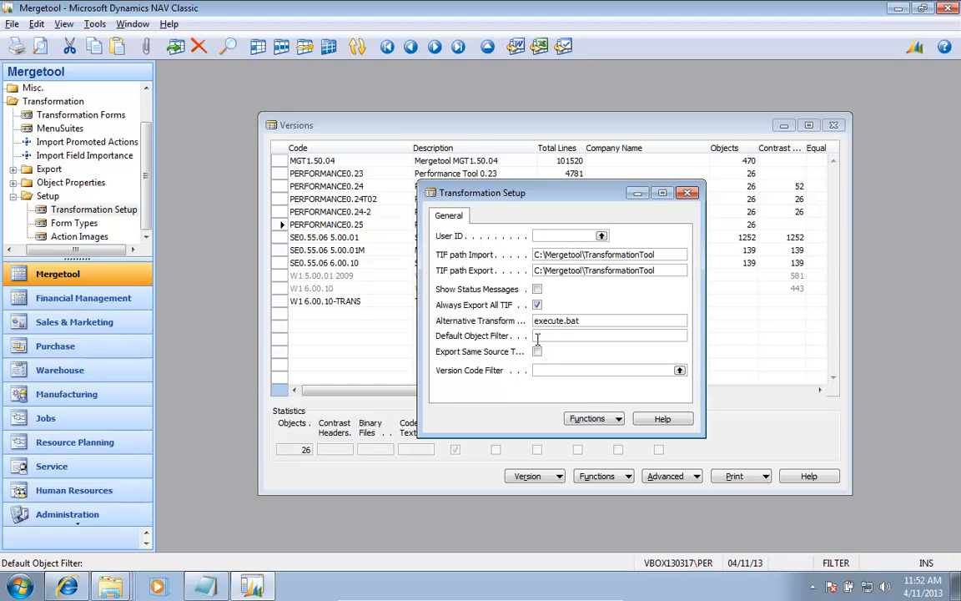
# Step: Start an object import from the Object Designer and set the file type to Dynamics NAV Object Files (*.fob)
pyautogui.hotkey('shift', 'F12')
pyautogui.hotkey('alt', 'f')
pyautogui.press('i')
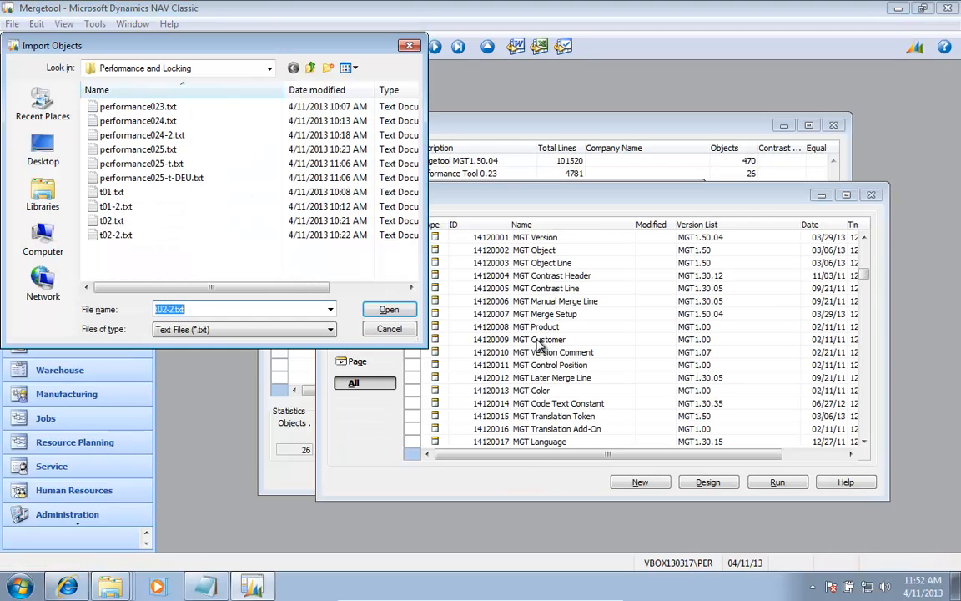
pyautogui.hotkey('shift', 'Tab')
pyautogui.press('Tab')
pyautogui.press('Tab')
pyautogui.hotkey('alt', 'Down')
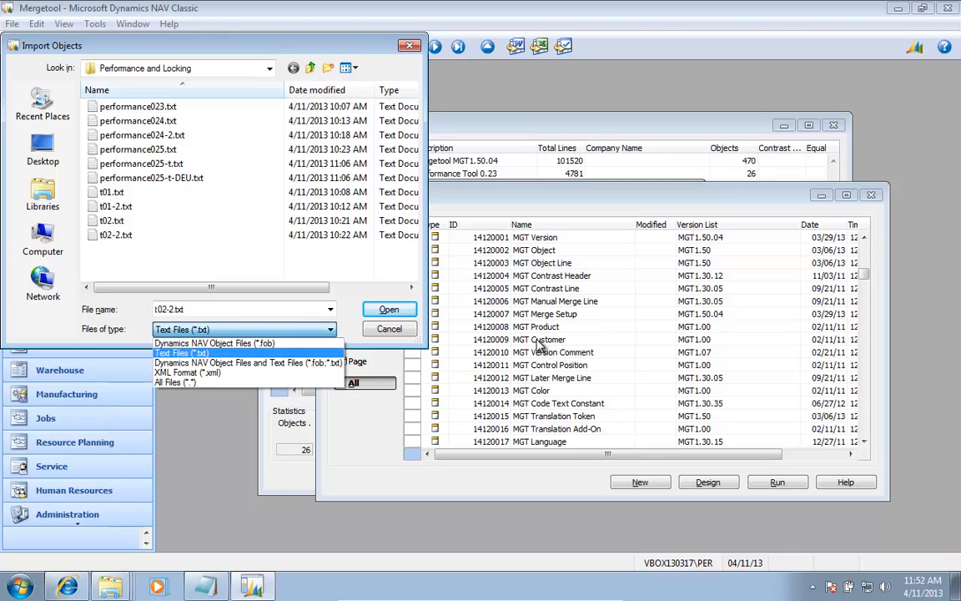
pyautogui.press('Up')
pyautogui.press('Return')
# Step: Import all objects from performance025.fob in the Performance and Locking folder
pyautogui.hotkey('shift', 'Tab')
pyautogui.hotkey('shift', 'Tab')
pyautogui.press('Down')
pyautogui.press('Down')
pyautogui.press('Down')
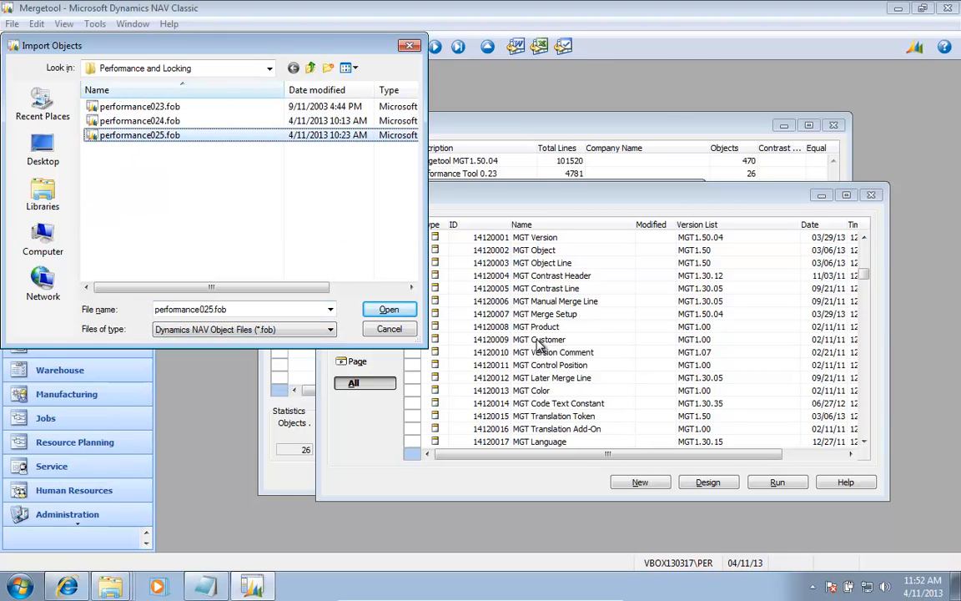
pyautogui.press('Return')
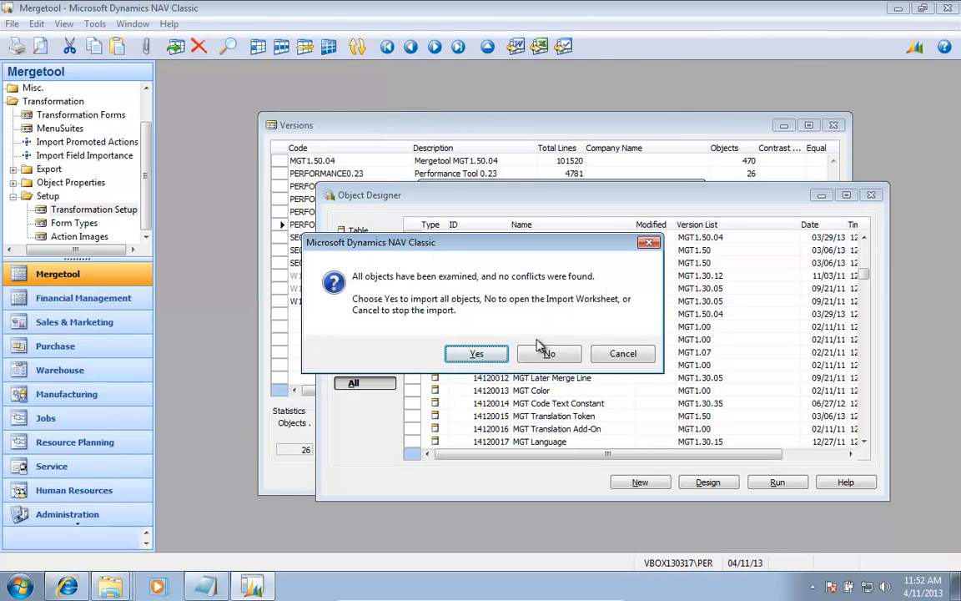
pyautogui.press('Return')
pyautogui.press('Return')
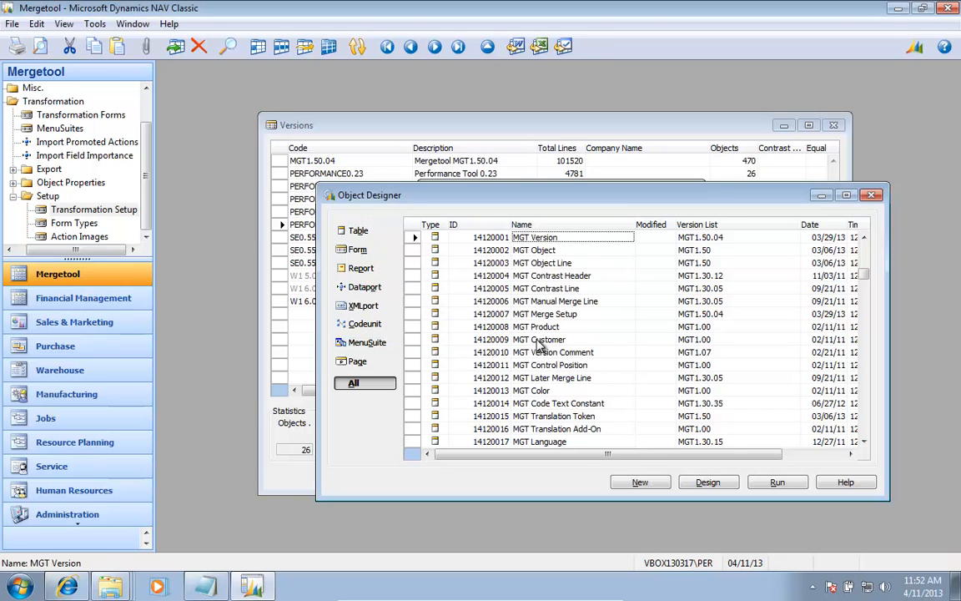
# Step: Filter the Object Designer's Version List on Per*
pyautogui.press('Right')
pyautogui.press('Right')
pyautogui.press('F7')
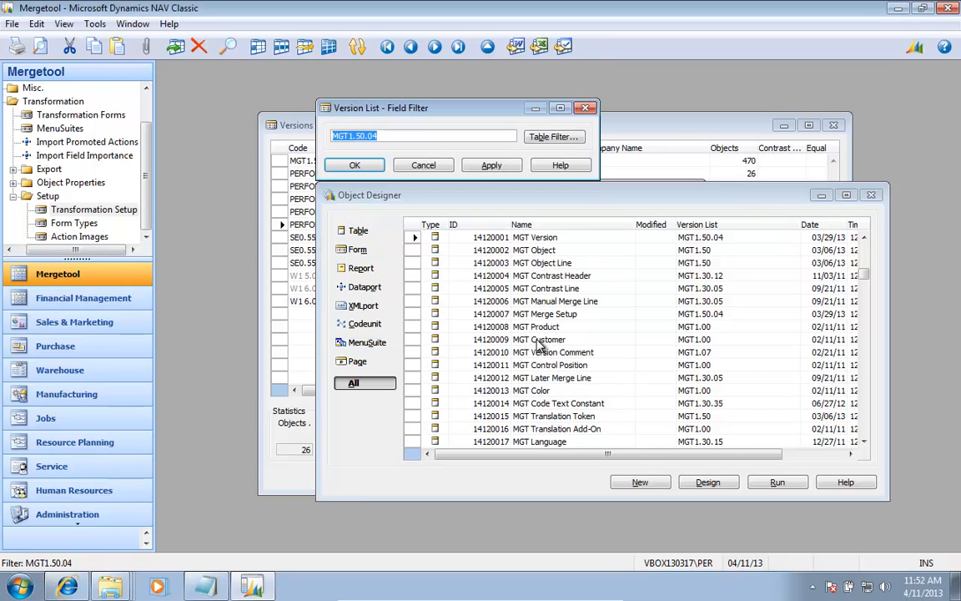
pyautogui.write('Per*')
pyautogui.press('Return')
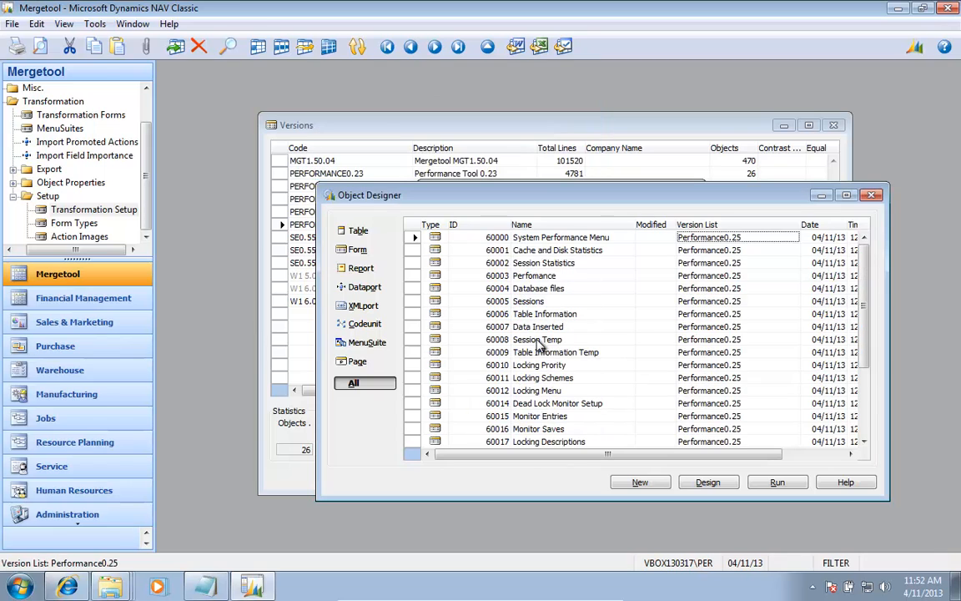
# Step: Examine the ID range of the filtered Performance objects, then close the Object Designer
pyautogui.press('Left')
pyautogui.press('Left')
pyautogui.press('Left')
pyautogui.press('Up')
pyautogui.press('Up')
pyautogui.press('Up')
pyautogui.press('Up')
pyautogui.press('Up')
pyautogui.press('Up')
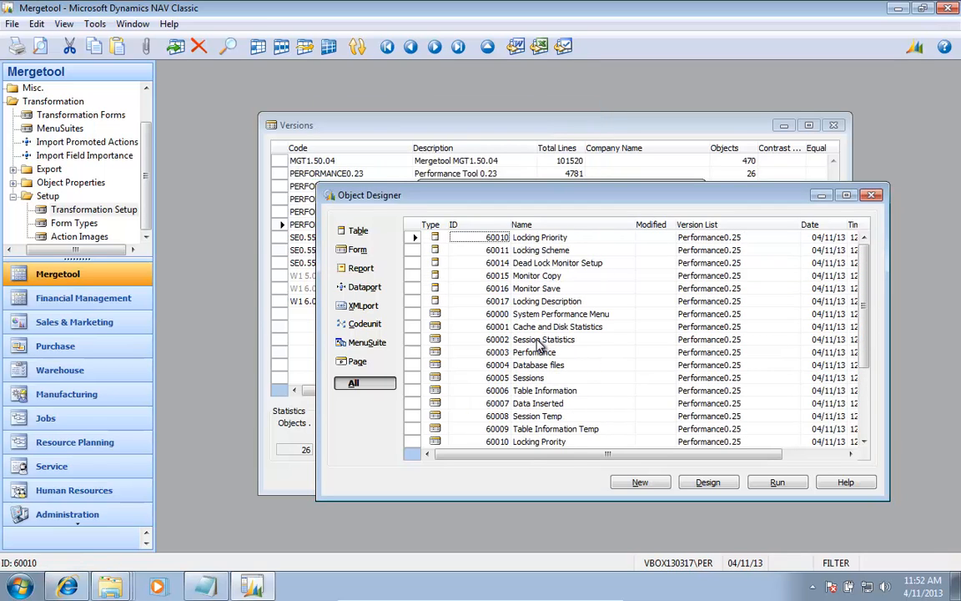
pyautogui.press('Down')
pyautogui.press('Down')
pyautogui.press('Down')
pyautogui.press('Down')
pyautogui.press('Down')
pyautogui.press('Down')
pyautogui.press('Down')
pyautogui.press('Down')
pyautogui.press('Down')
pyautogui.press('Down')
pyautogui.press('Down')
pyautogui.press('Down')
pyautogui.press('Down')
pyautogui.press('Down')
pyautogui.press('Down')
pyautogui.press('Down')
pyautogui.press('Up')
pyautogui.press('Up')
pyautogui.press('Up')
pyautogui.press('Up')
pyautogui.press('Up')
pyautogui.press('Up')
pyautogui.press('Up')
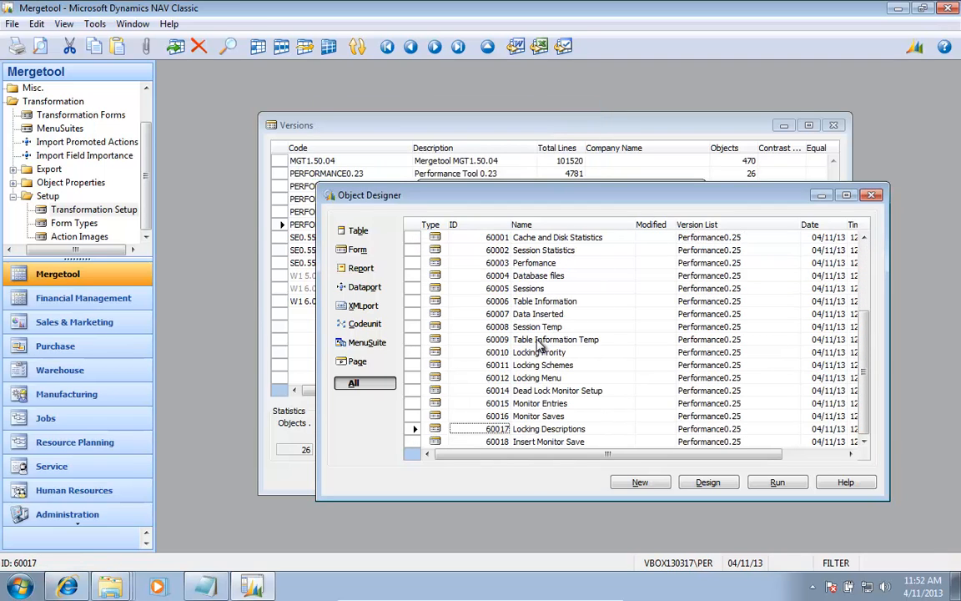
pyautogui.press('Up')
pyautogui.press('Up')
pyautogui.press('Up')
pyautogui.press('Up')
pyautogui.press('Up')
pyautogui.press('Up')
pyautogui.press('Up')
pyautogui.press('Up')
pyautogui.press('Up')
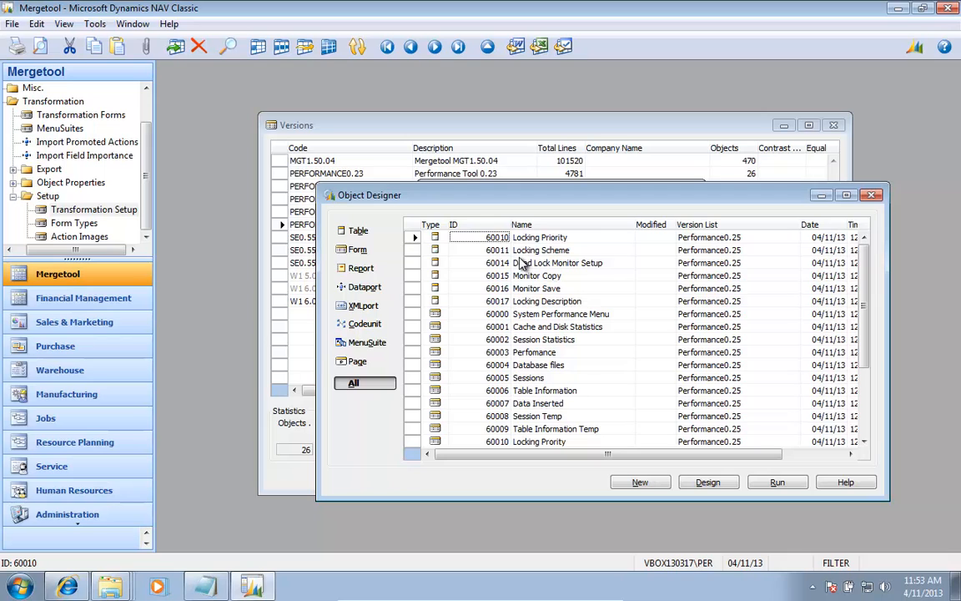
pyautogui.press('Escape')
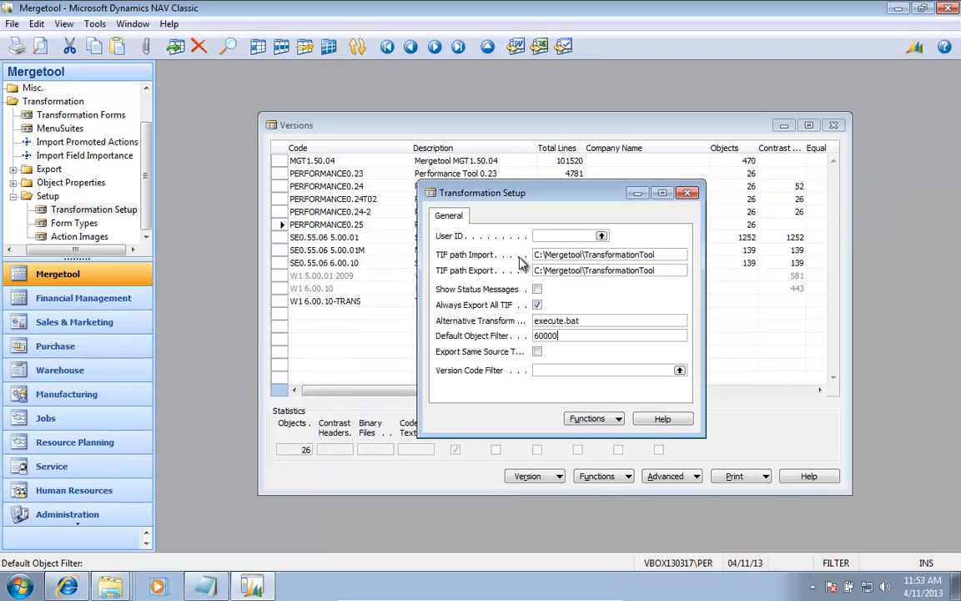
# Step: Set the Default Object Filter in Transformation Setup to 60000..60099
pyautogui.write('..60099')
pyautogui.press('Return')
pyautogui.press('Up')
pyautogui.press('Up')
pyautogui.press('Down')
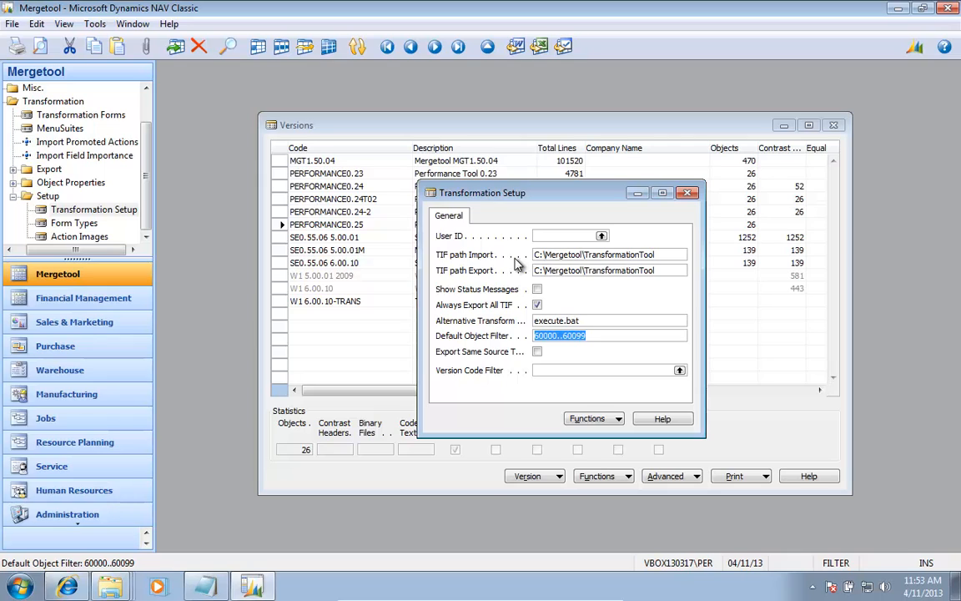
# Step: Look up the Version Code Filter and choose version PERFORMANCE0.25
pyautogui.click(549, 372)
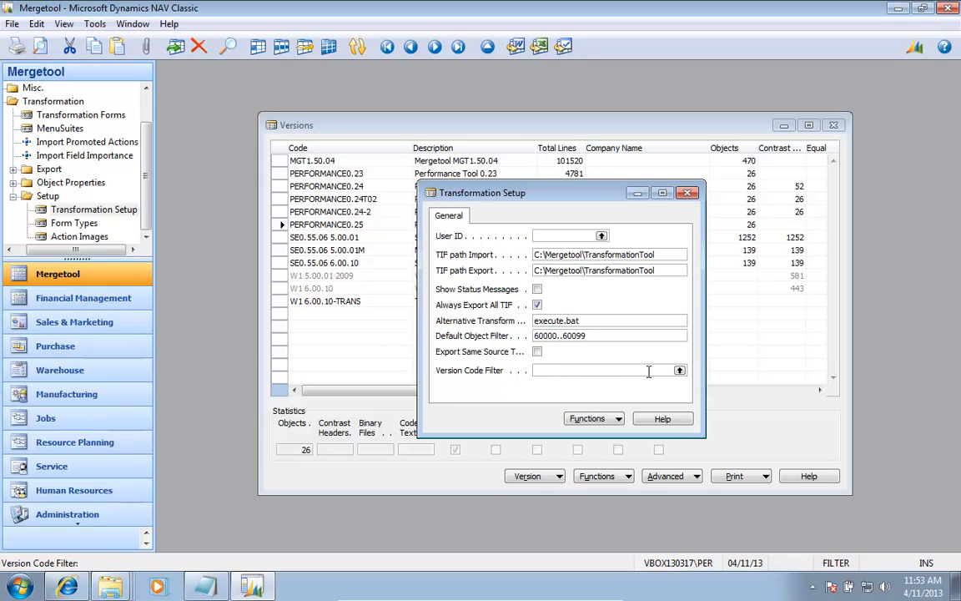
pyautogui.click(680, 371)
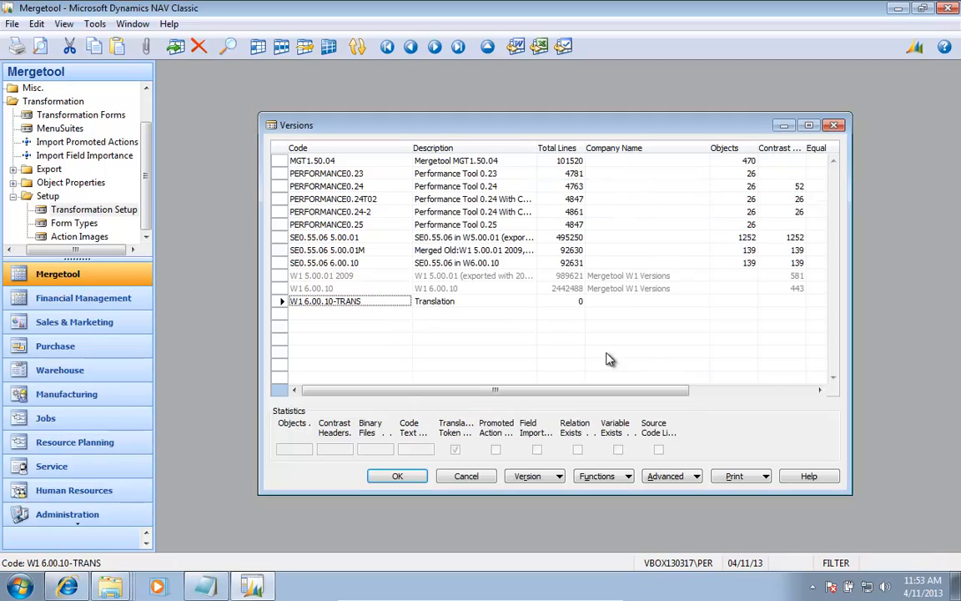
pyautogui.click(372, 228)
pyautogui.press('Return')
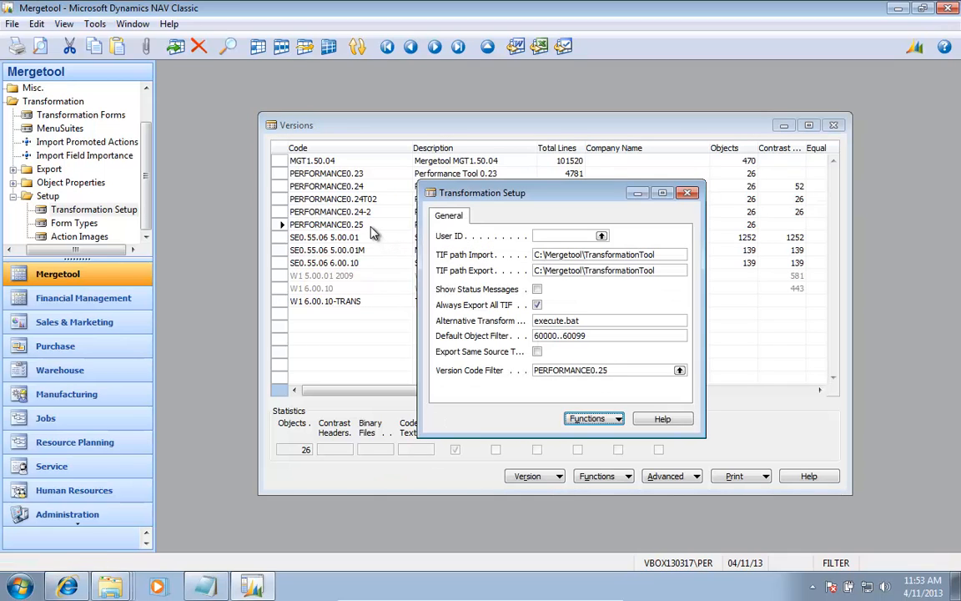
pyautogui.press('Up')
pyautogui.press('Up')
pyautogui.press('Up')
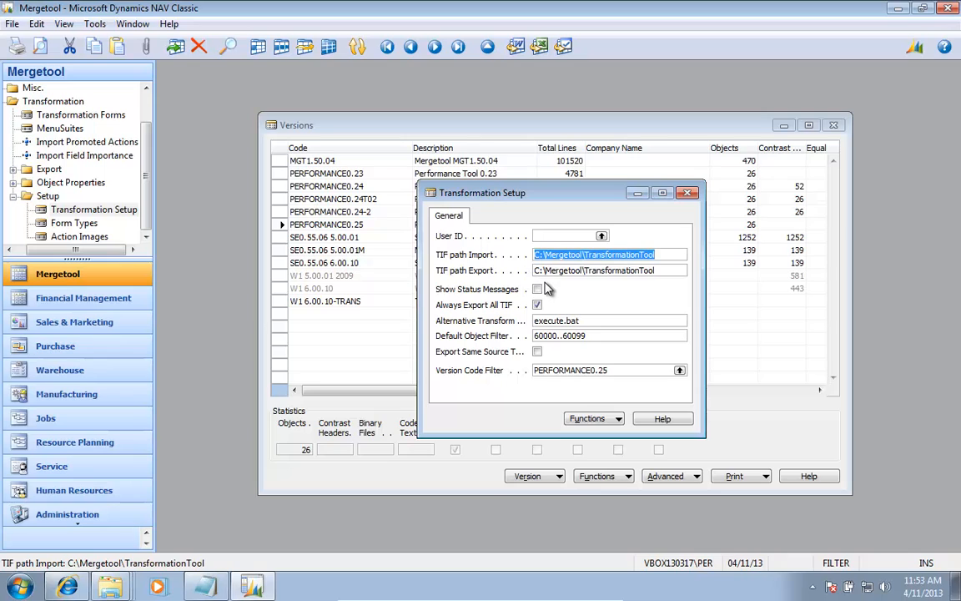
pyautogui.press('Tab')
pyautogui.press('Tab')
pyautogui.press('Tab')
pyautogui.press('Tab')
pyautogui.press('Tab')
pyautogui.press('Tab')
pyautogui.press('Tab')
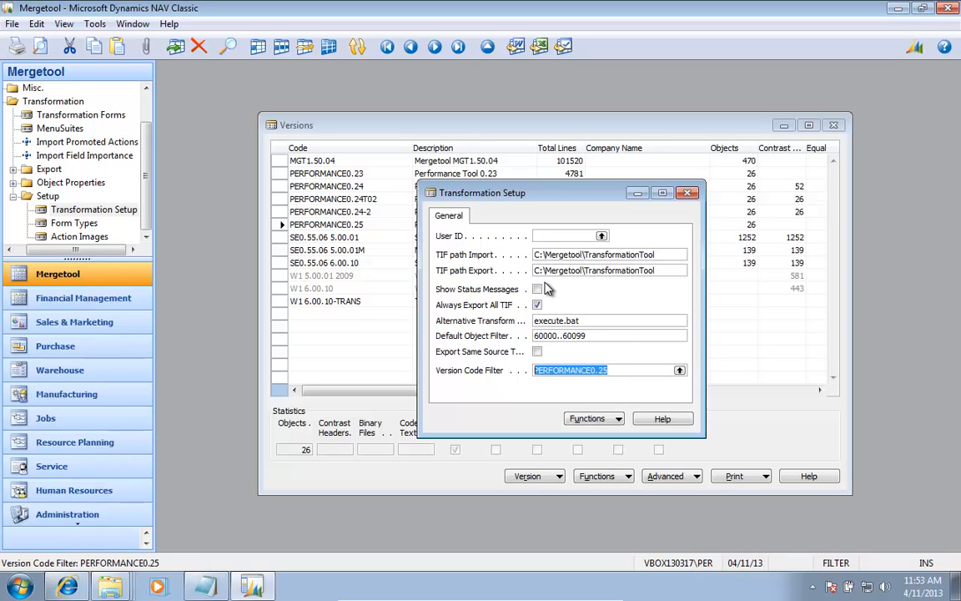
# Step: Close Transformation Setup and open the Transformation Forms list
pyautogui.hotkey('shift', 'Tab')
pyautogui.hotkey('shift', 'Tab')
pyautogui.hotkey('shift', 'Tab')
pyautogui.hotkey('shift', 'Tab')
pyautogui.hotkey('shift', 'Tab')
pyautogui.hotkey('shift', 'Tab')
pyautogui.hotkey('shift', 'Tab')
pyautogui.hotkey('shift', 'Tab')
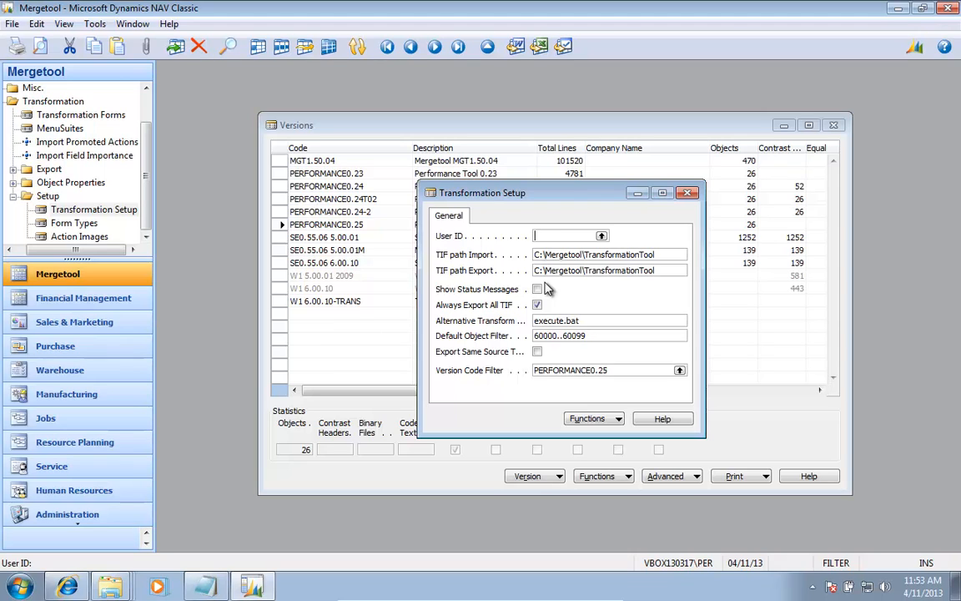
pyautogui.press('Escape')
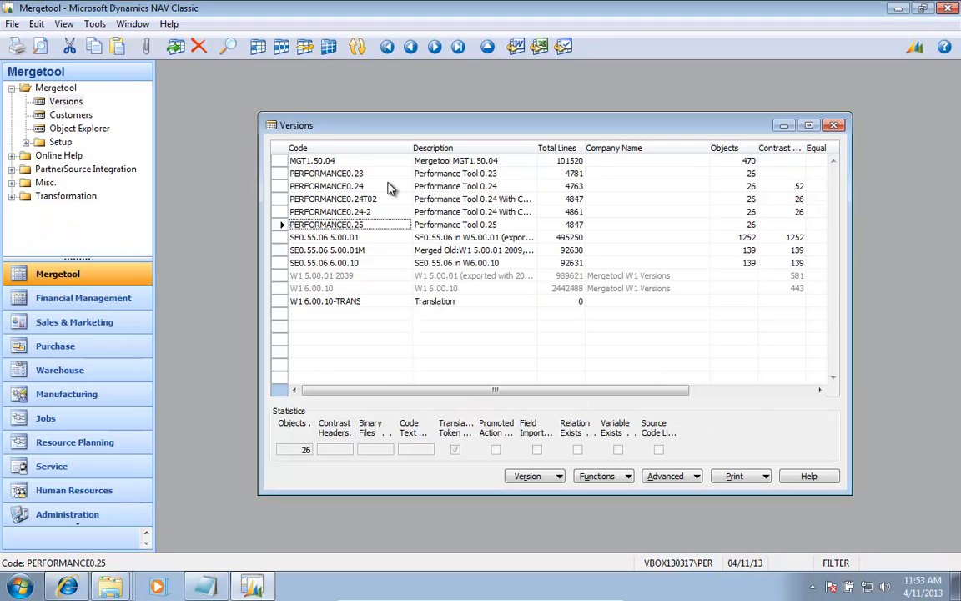
pyautogui.click(65, 197)
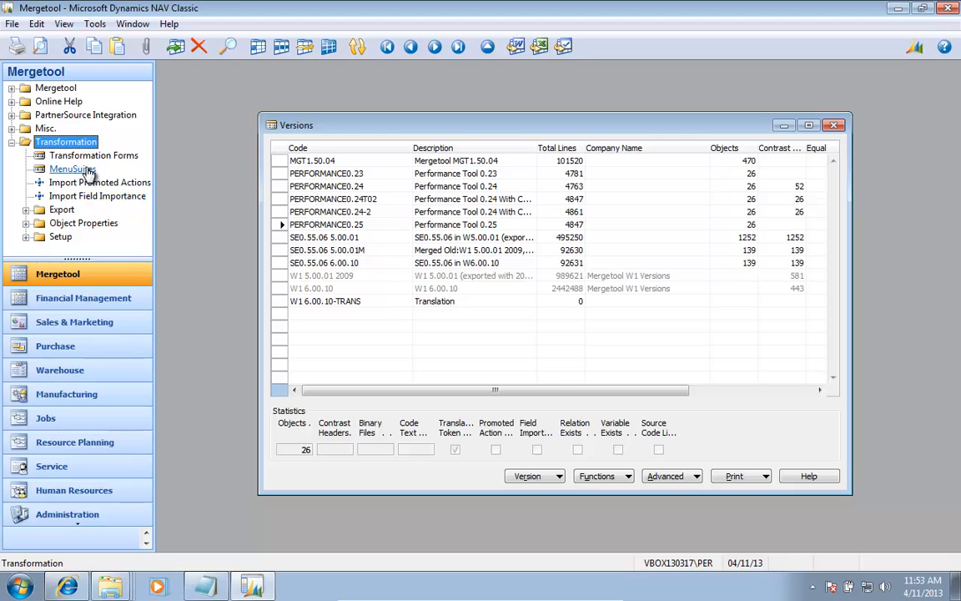
pyautogui.click(67, 156)
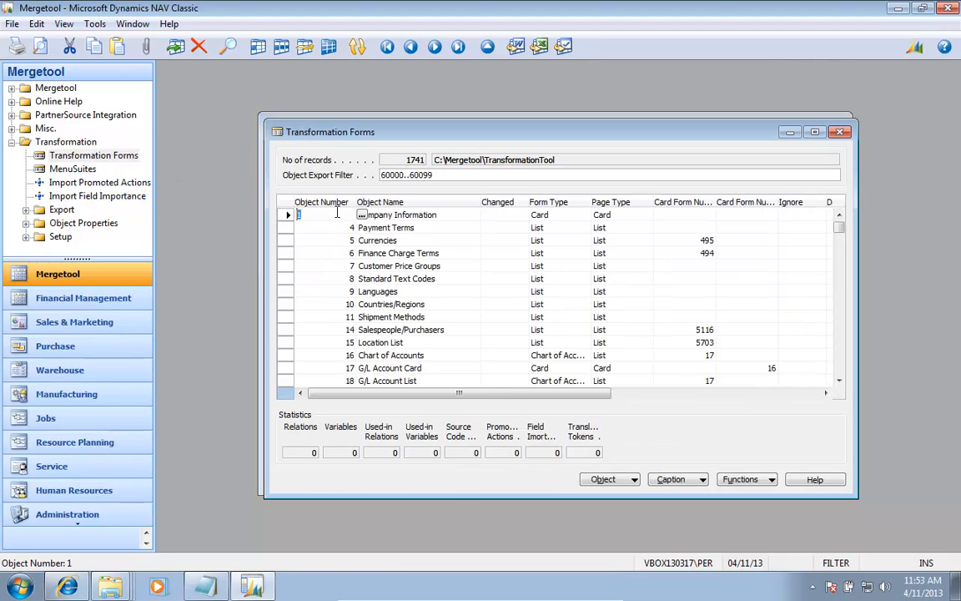
# Step: Look through the Transformation Forms list, examining the form types and page types of the existing forms
pyautogui.press('Down')
pyautogui.press('Down')
pyautogui.press('Down')
pyautogui.press('Down')
pyautogui.press('Down')
pyautogui.press('Down')
pyautogui.press('Down')
pyautogui.press('Down')
pyautogui.press('Down')
pyautogui.press('Down')
pyautogui.press('Down')
pyautogui.press('Down')
pyautogui.press('Down')
pyautogui.press('Down')
pyautogui.press('Down')
pyautogui.press('Down')
pyautogui.press('Down')
pyautogui.press('Down')
pyautogui.press('Down')
pyautogui.press('Down')
pyautogui.press('Down')
pyautogui.press('Down')
pyautogui.press('Down')
pyautogui.press('Down')
pyautogui.press('Down')
pyautogui.press('Down')
pyautogui.press('Down')
pyautogui.press('Down')
pyautogui.press('Down')
pyautogui.press('Down')
pyautogui.press('Down')
pyautogui.press('Down')
pyautogui.press('Down')
pyautogui.press('Down')
pyautogui.press('Down')
pyautogui.press('Down')
pyautogui.press('Down')
pyautogui.press('Down')
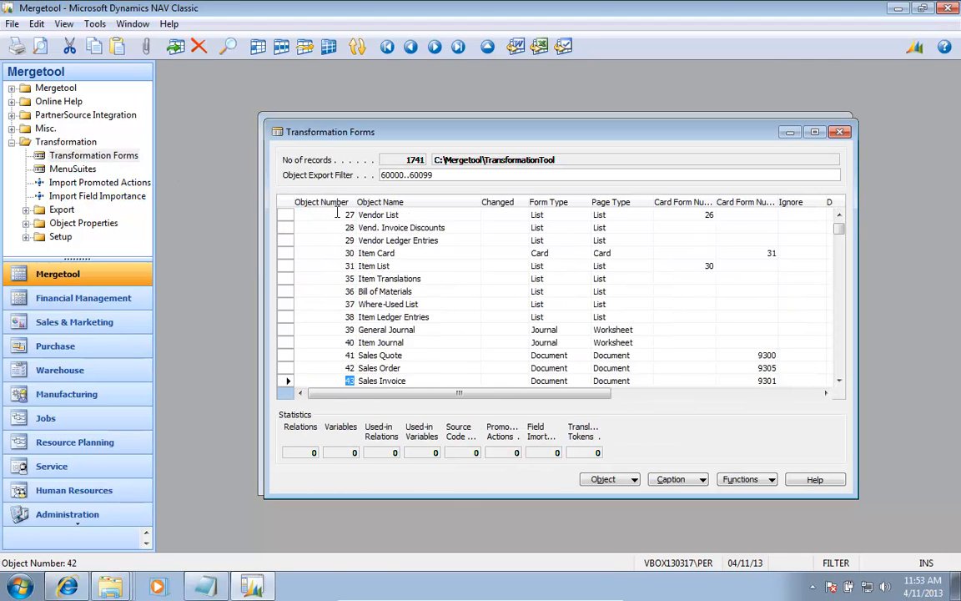
pyautogui.press('Down')
pyautogui.press('Down')
pyautogui.press('Down')
pyautogui.press('Down')
pyautogui.press('Down')
pyautogui.press('Down')
pyautogui.press('Down')
pyautogui.press('Down')
pyautogui.press('Down')
pyautogui.press('Down')
pyautogui.press('Down')
pyautogui.press('Down')
pyautogui.press('Down')
pyautogui.press('Down')
pyautogui.press('Down')
pyautogui.press('Down')
pyautogui.press('Down')
pyautogui.press('Down')
pyautogui.press('Down')
pyautogui.press('Down')
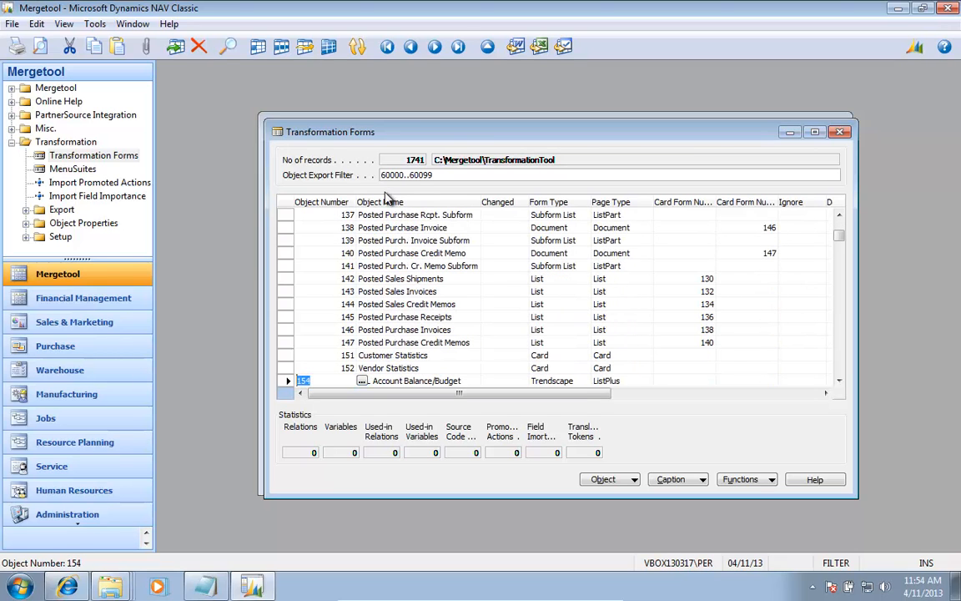
pyautogui.click(400, 266)
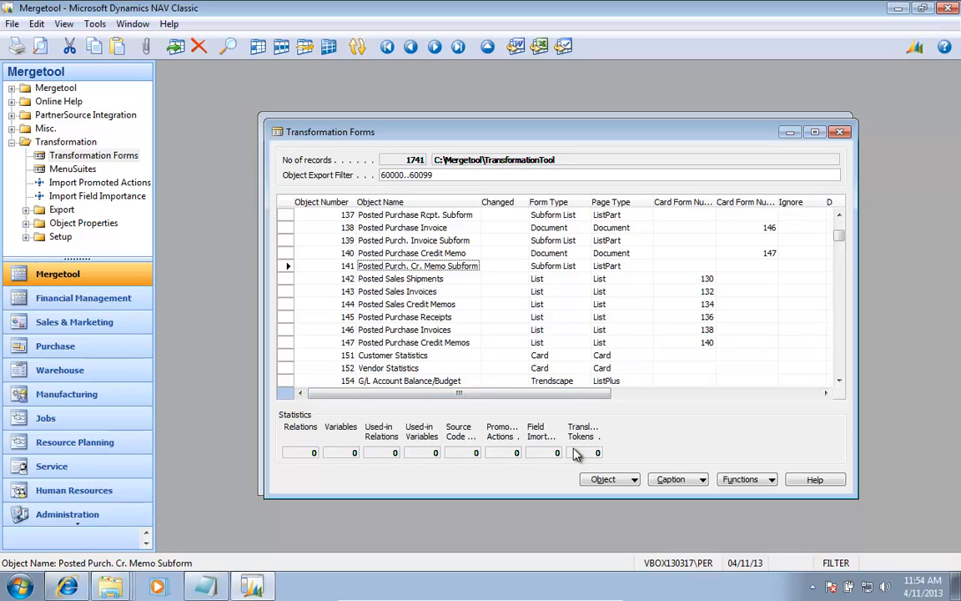
# Step: Run Get Forms with the Version List filter Per* to add the Performance forms to Transformation Forms
pyautogui.click(621, 482)
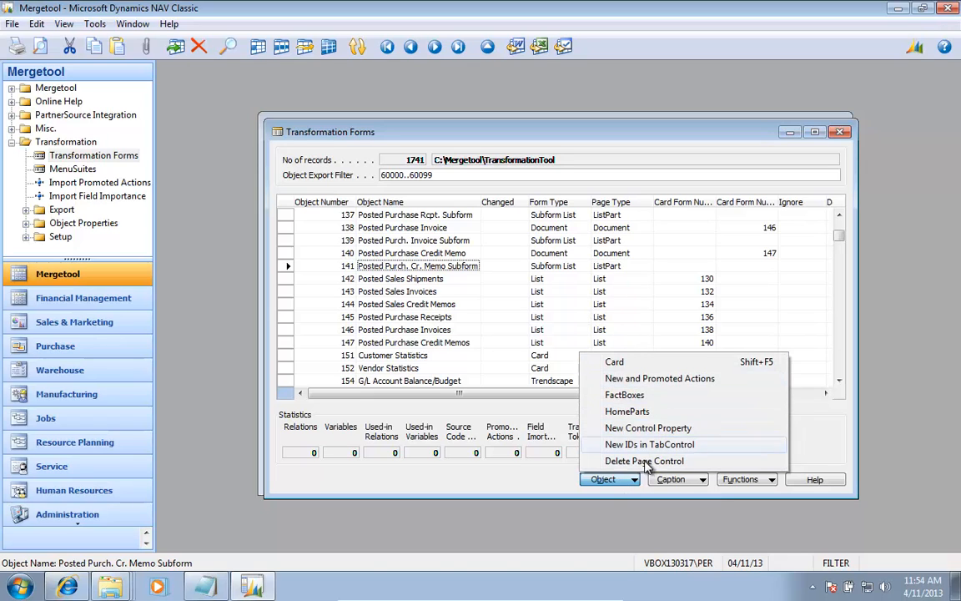
pyautogui.click(748, 482)
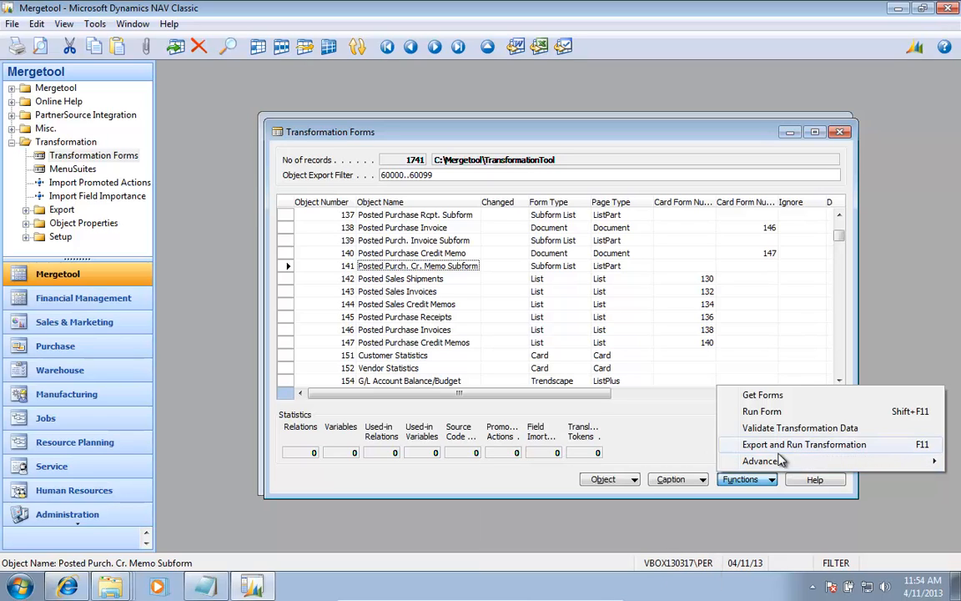
pyautogui.moveTo(723, 461)
pyautogui.click(749, 394)
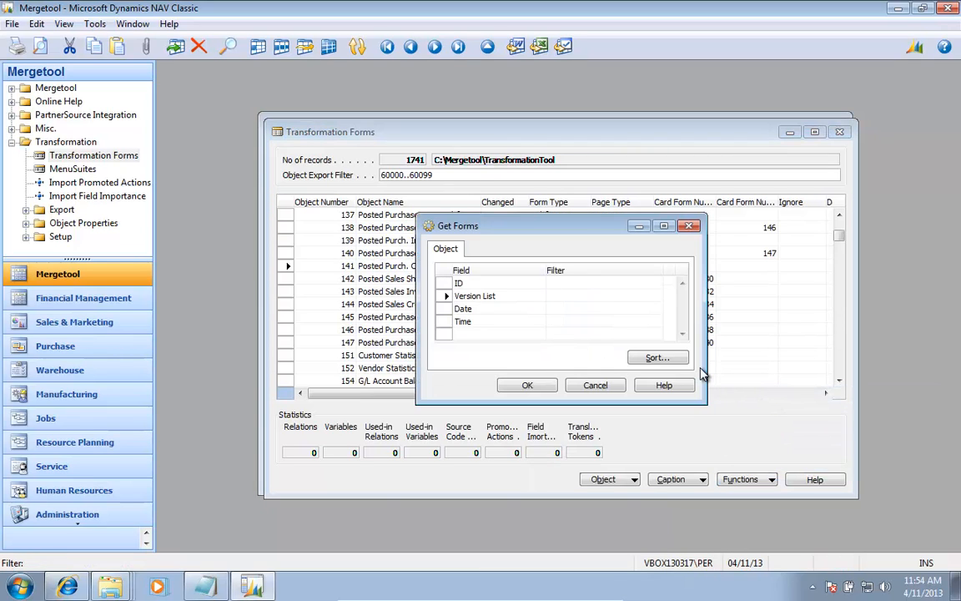
pyautogui.hotkey('shift', 'Tab')
pyautogui.hotkey('shift', 'Tab')
pyautogui.hotkey('shift', 'Tab')
pyautogui.hotkey('shift', 'Tab')
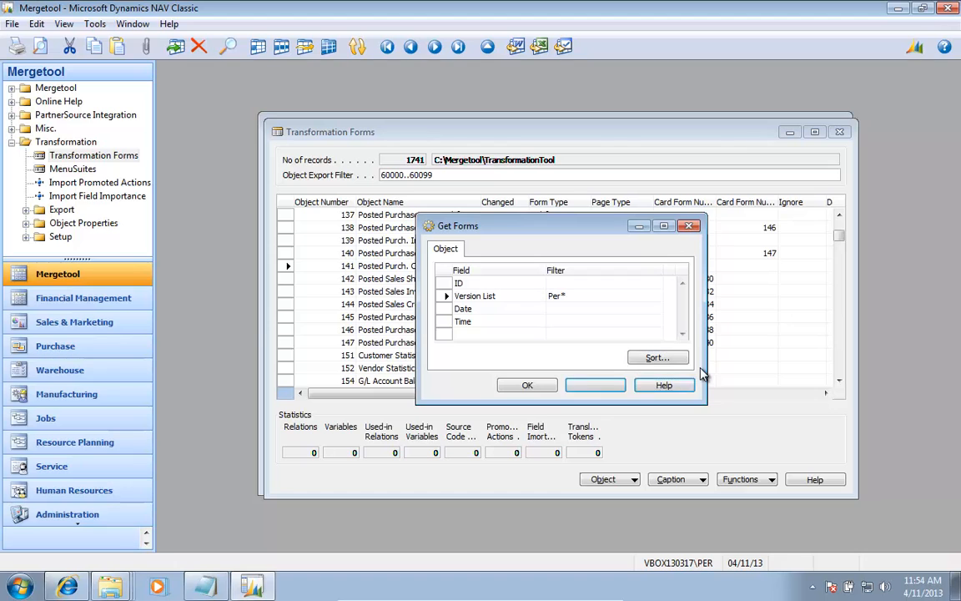
pyautogui.press('Return')
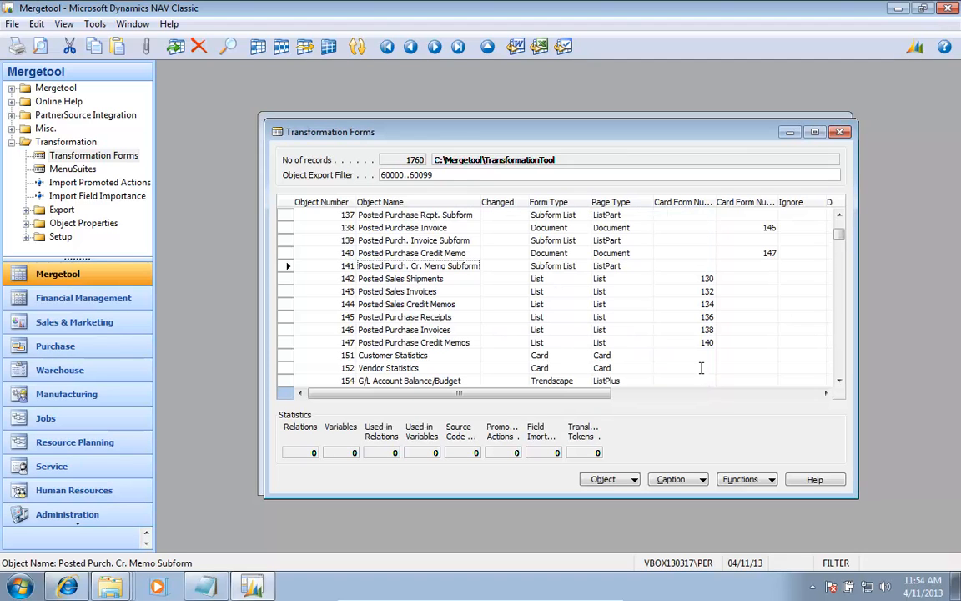
# Step: Locate the Performance forms starting at object number 60000 in the Transformation Forms list
pyautogui.press('pagedown')
pyautogui.press('pagedown')
pyautogui.press('pagedown')
pyautogui.press('pagedown')
pyautogui.press('pagedown')
pyautogui.press('pagedown')
pyautogui.press('pagedown')
pyautogui.press('pagedown')
pyautogui.press('pagedown')
pyautogui.press('pagedown')
pyautogui.press('pagedown')
pyautogui.press('pagedown')
pyautogui.press('pagedown')
pyautogui.press('pagedown')
pyautogui.press('pagedown')
pyautogui.press('pagedown')
pyautogui.press('pagedown')
pyautogui.press('pagedown')
pyautogui.press('pagedown')
pyautogui.press('pagedown')
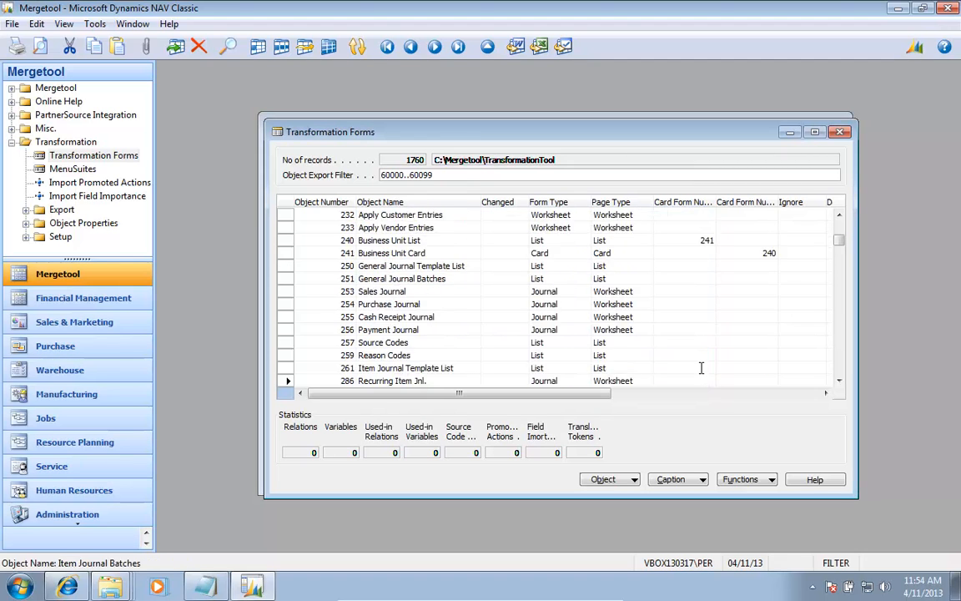
pyautogui.press('pagedown')
pyautogui.press('pagedown')
pyautogui.press('pagedown')
pyautogui.press('pagedown')
pyautogui.press('pagedown')
pyautogui.press('pagedown')
pyautogui.press('pagedown')
pyautogui.press('pagedown')
pyautogui.press('pagedown')
pyautogui.press('pagedown')
pyautogui.press('pagedown')
pyautogui.press('pagedown')
pyautogui.press('pagedown')
pyautogui.press('pagedown')
pyautogui.press('pagedown')
pyautogui.press('pagedown')
pyautogui.press('pagedown')
pyautogui.press('pagedown')
pyautogui.press('pagedown')
pyautogui.press('pagedown')
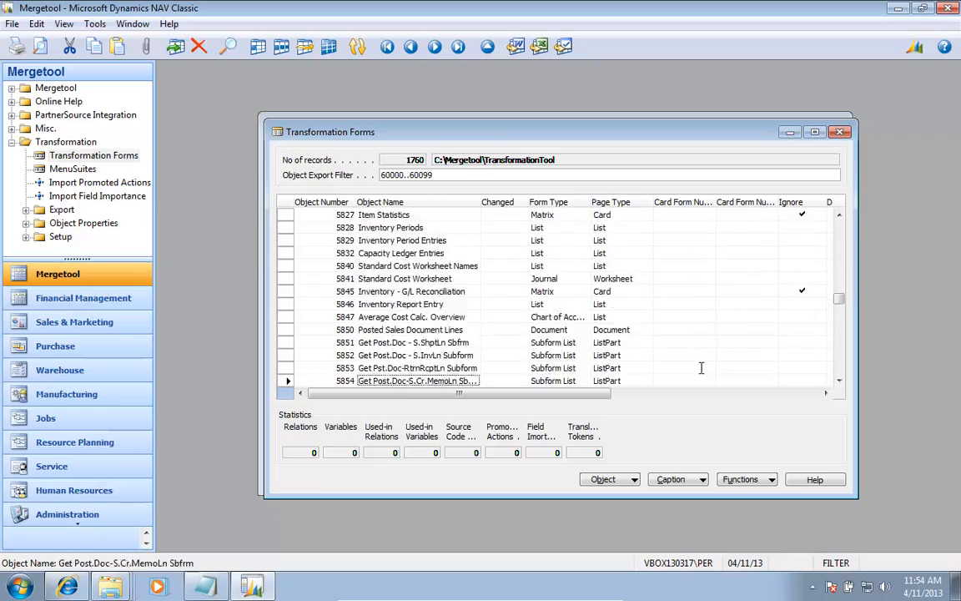
pyautogui.press('pagedown')
pyautogui.press('pagedown')
pyautogui.press('pagedown')
pyautogui.press('pagedown')
pyautogui.press('pagedown')
pyautogui.press('pagedown')
pyautogui.press('pagedown')
pyautogui.press('pagedown')
pyautogui.press('pagedown')
pyautogui.press('pagedown')
pyautogui.press('pagedown')
pyautogui.press('pagedown')
pyautogui.press('pagedown')
pyautogui.press('pagedown')
pyautogui.press('pagedown')
pyautogui.press('pagedown')
pyautogui.press('pagedown')
pyautogui.press('pagedown')
pyautogui.press('pagedown')
pyautogui.press('pagedown')
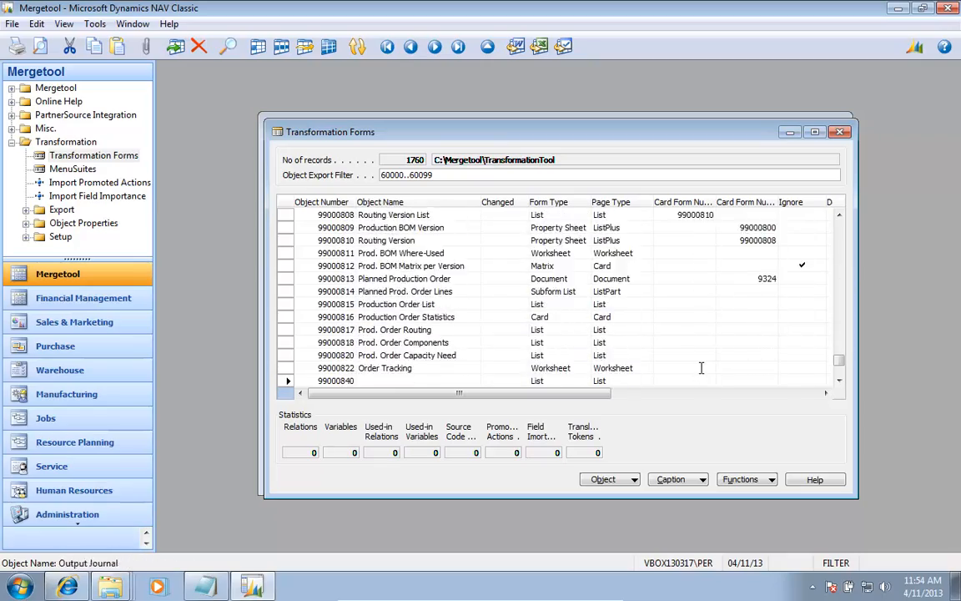
pyautogui.press('pageup')
pyautogui.press('pageup')
pyautogui.press('pageup')
pyautogui.press('pageup')
pyautogui.press('pageup')
pyautogui.press('pageup')
pyautogui.press('pageup')
pyautogui.press('pageup')
pyautogui.press('pageup')
pyautogui.press('pageup')
pyautogui.press('pageup')
pyautogui.press('pageup')
pyautogui.press('pageup')
pyautogui.press('pageup')
pyautogui.press('pageup')
pyautogui.press('pageup')
pyautogui.press('pageup')
pyautogui.press('pageup')
pyautogui.press('pageup')
pyautogui.press('pageup')
pyautogui.press('pageup')
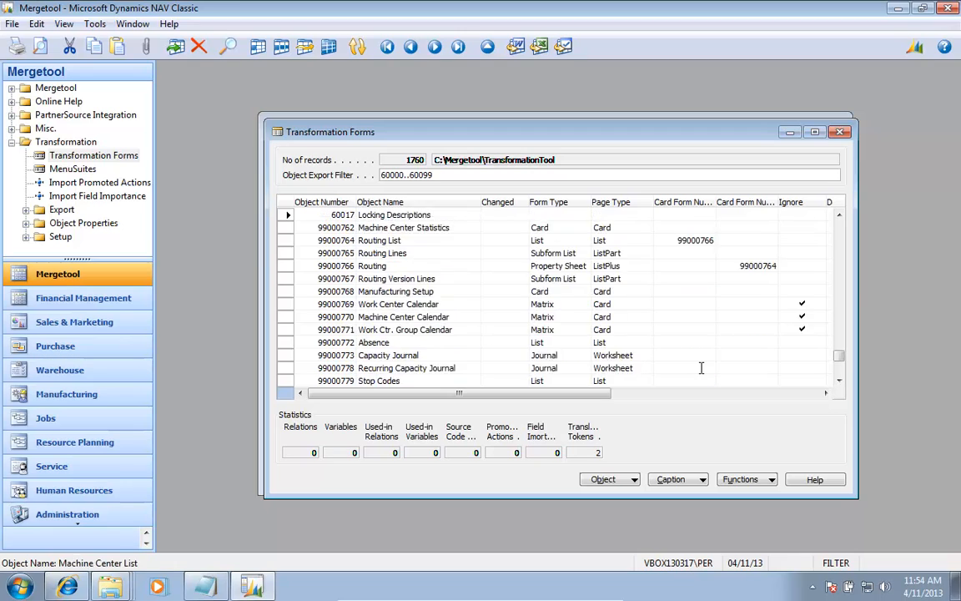
pyautogui.press('Down')
pyautogui.press('Down')
pyautogui.press('Down')
pyautogui.press('Down')
pyautogui.press('Down')
pyautogui.press('Down')
pyautogui.press('Down')
pyautogui.press('Down')
pyautogui.press('Down')
pyautogui.press('Down')
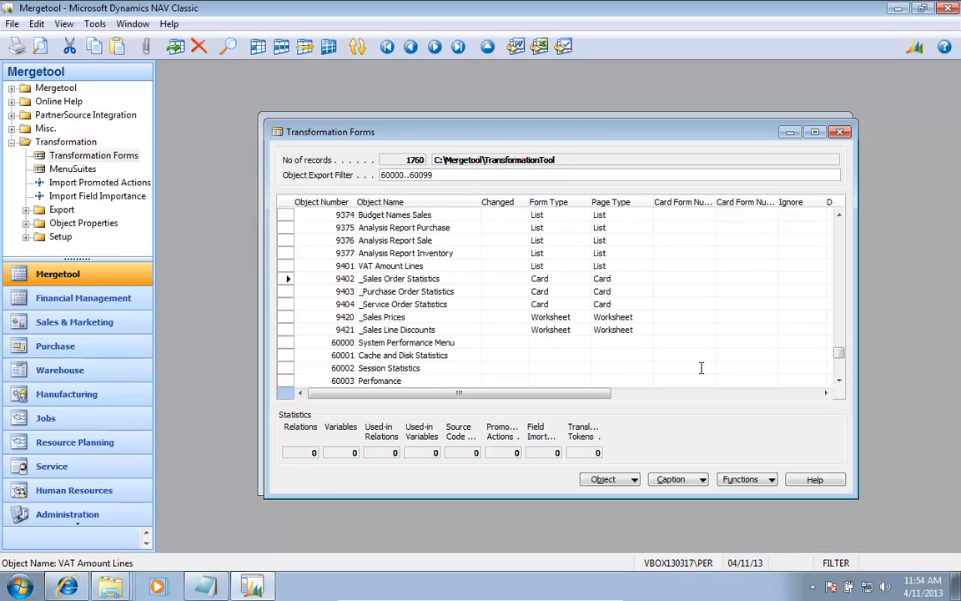
# Step: Set the Form Type of form 60000, System Performance Menu, to Card
pyautogui.press('Tab')
pyautogui.press('Tab')
pyautogui.hotkey('shift', 'Tab')
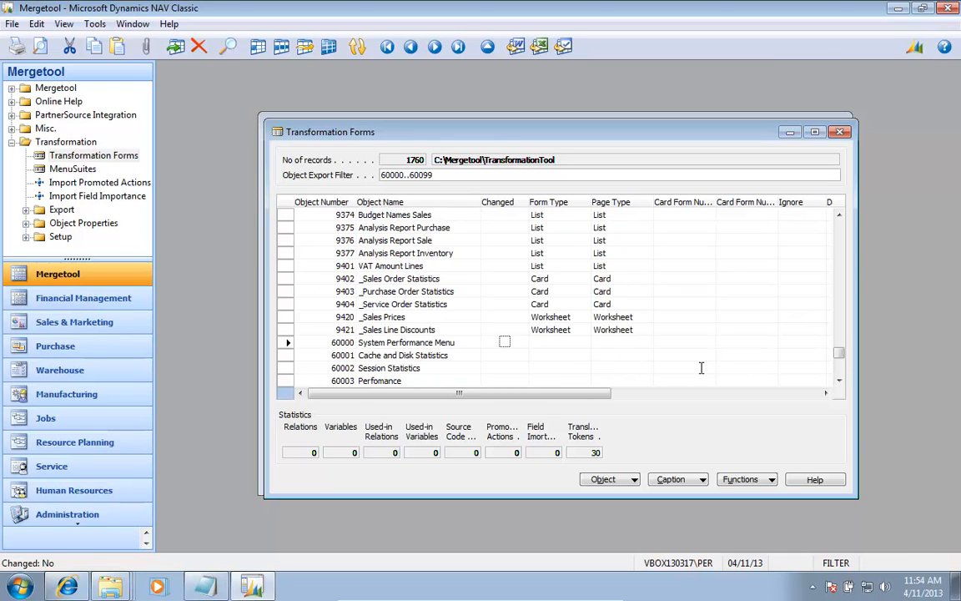
pyautogui.press('Tab')
pyautogui.press('F6')
pyautogui.press('Down')
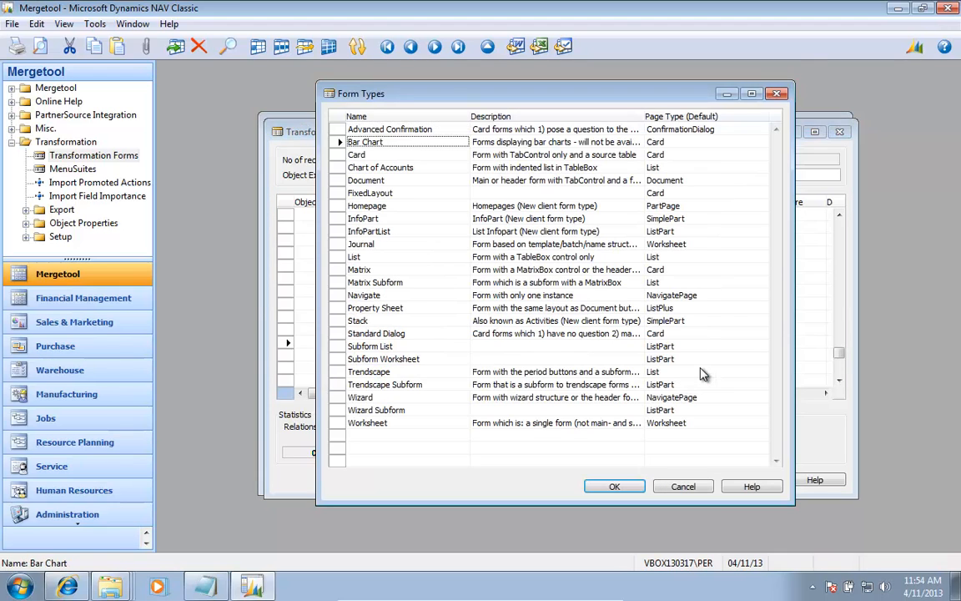
pyautogui.press('Down')
pyautogui.press('Return')
# Step: Set the Form Type of Cache and Disk Statistics (60001) and Session Statistics (60002) to FixedLayout
pyautogui.press('Down')
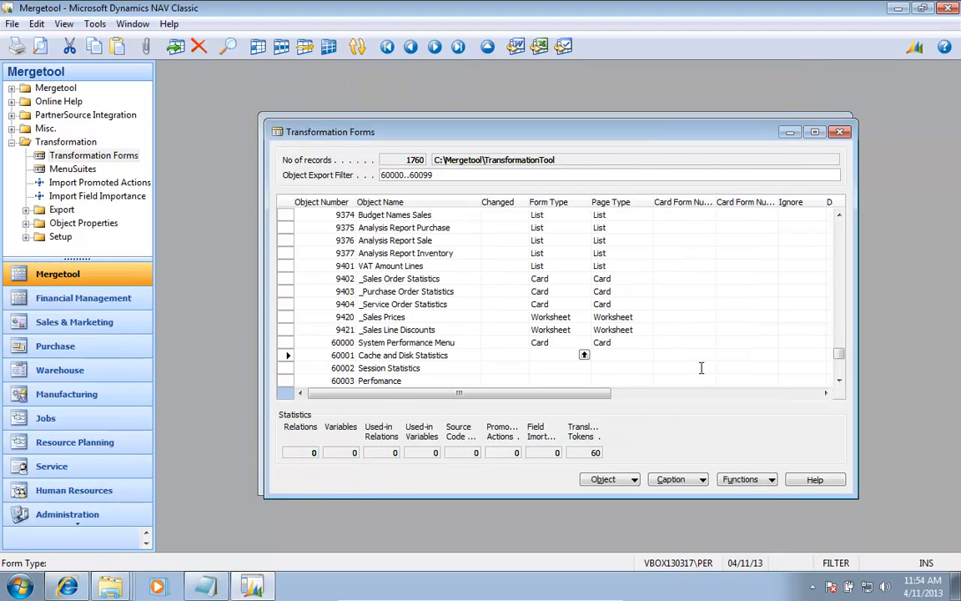
pyautogui.press('F6')
pyautogui.press('Down')
pyautogui.press('Down')
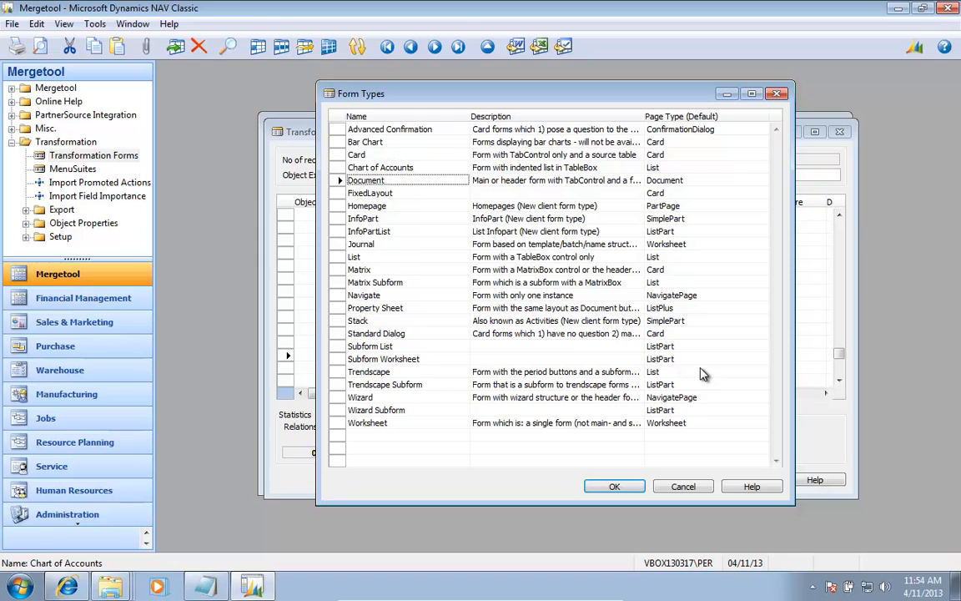
pyautogui.press('Down')
pyautogui.press('Return')
pyautogui.press('Down')
pyautogui.press('F6')
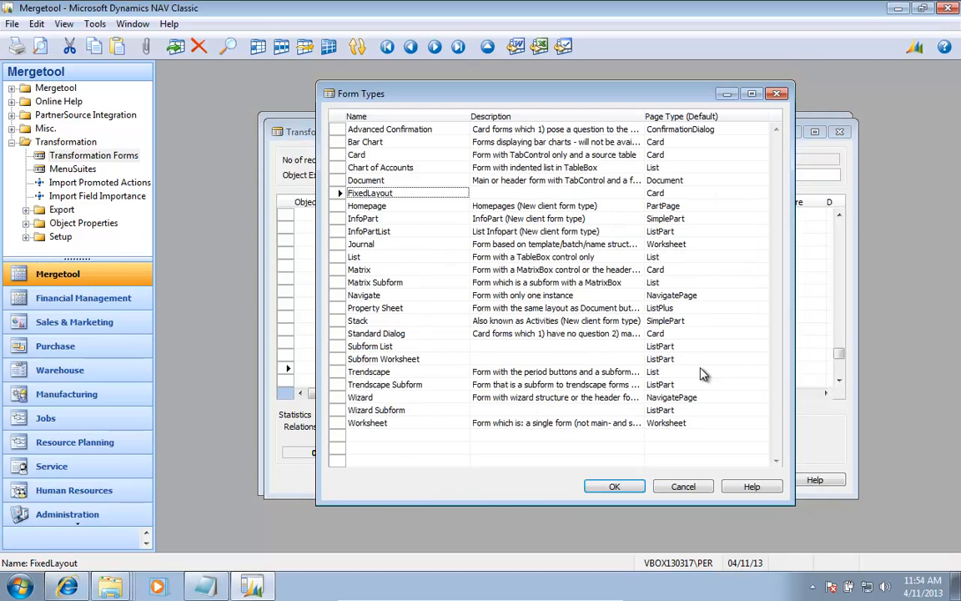
pyautogui.press('Return')
pyautogui.press('Down')
# Step: Run the Cache and Disk Statistics and Session Statistics forms to examine their layouts, closing each one
pyautogui.press('Up')
pyautogui.press('Up')
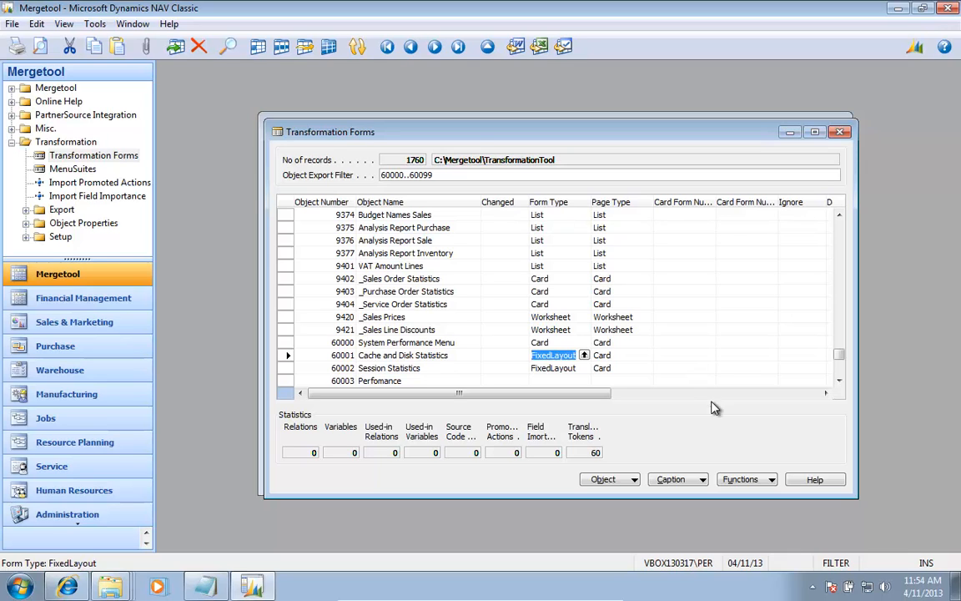
pyautogui.click(618, 480)
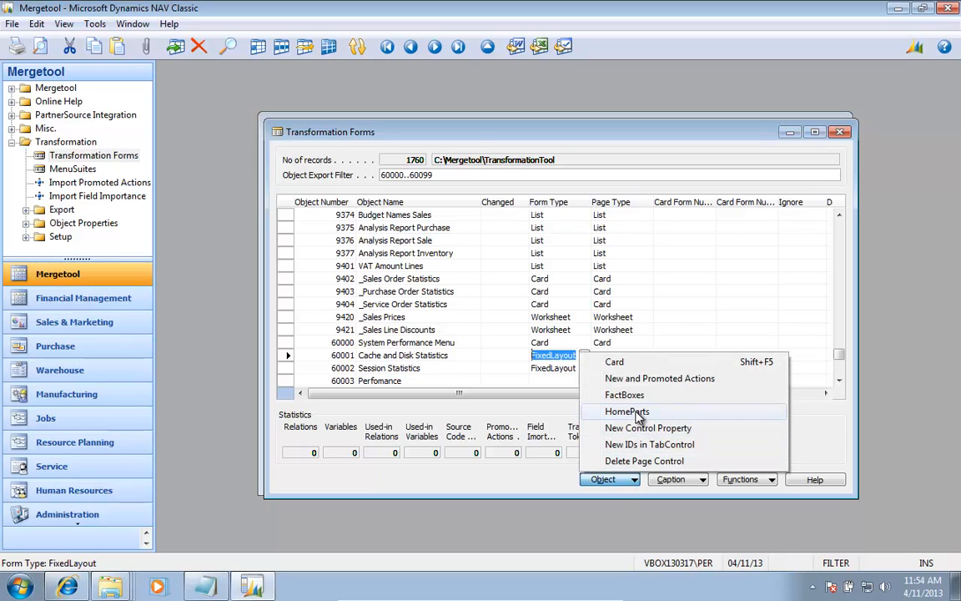
pyautogui.click(741, 480)
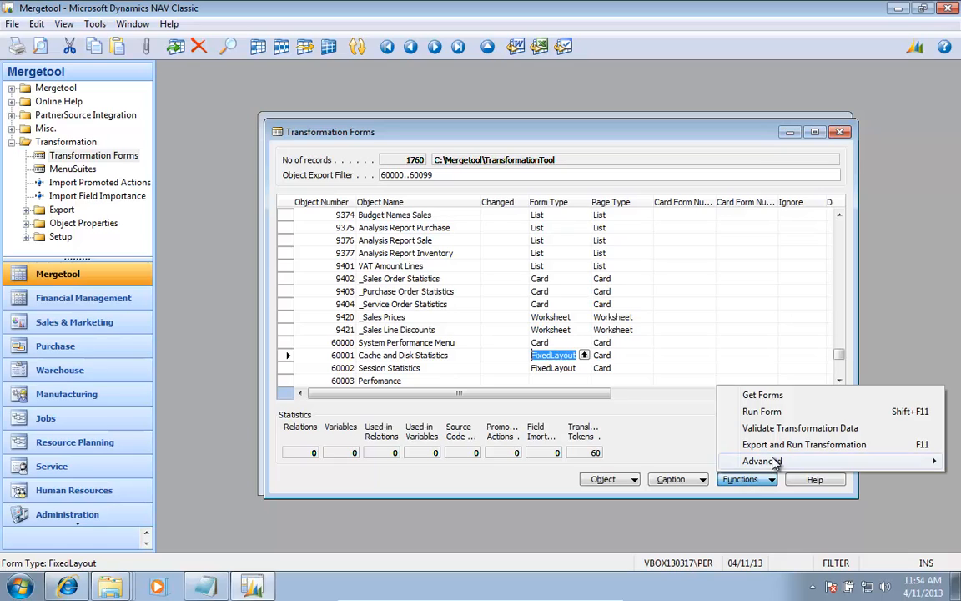
pyautogui.click(788, 414)
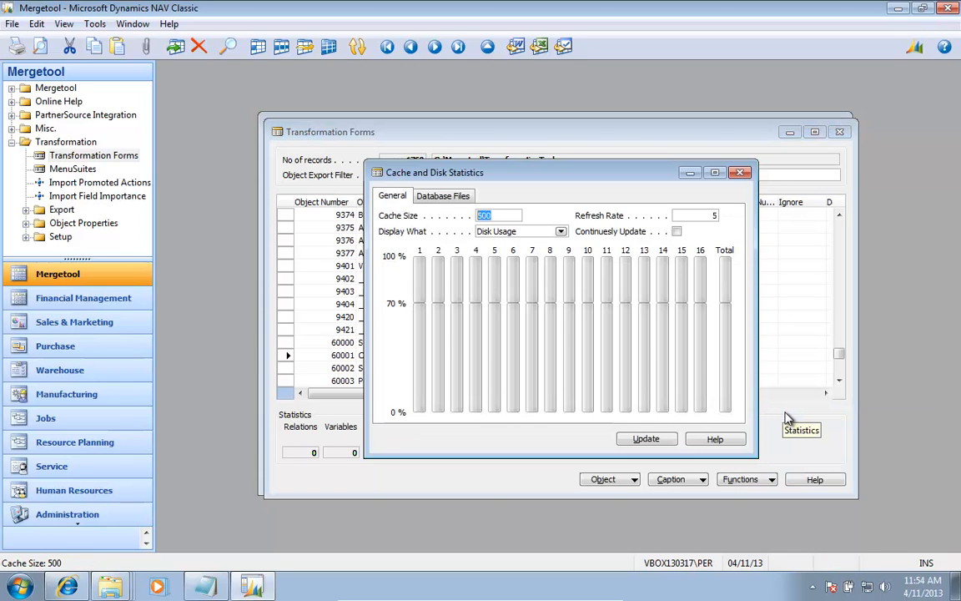
pyautogui.press('Escape')
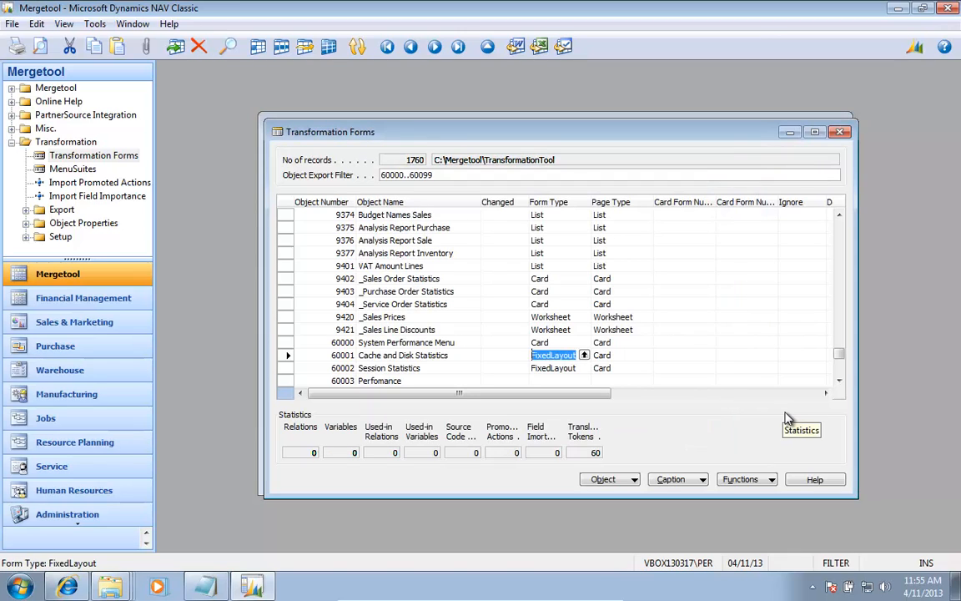
pyautogui.press('Down')
pyautogui.click(747, 479)
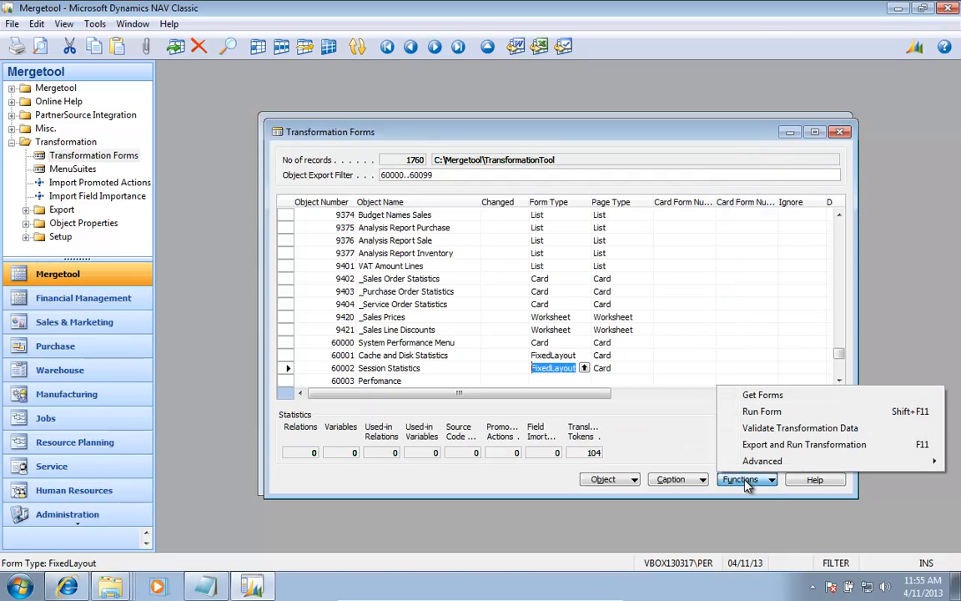
pyautogui.click(801, 417)
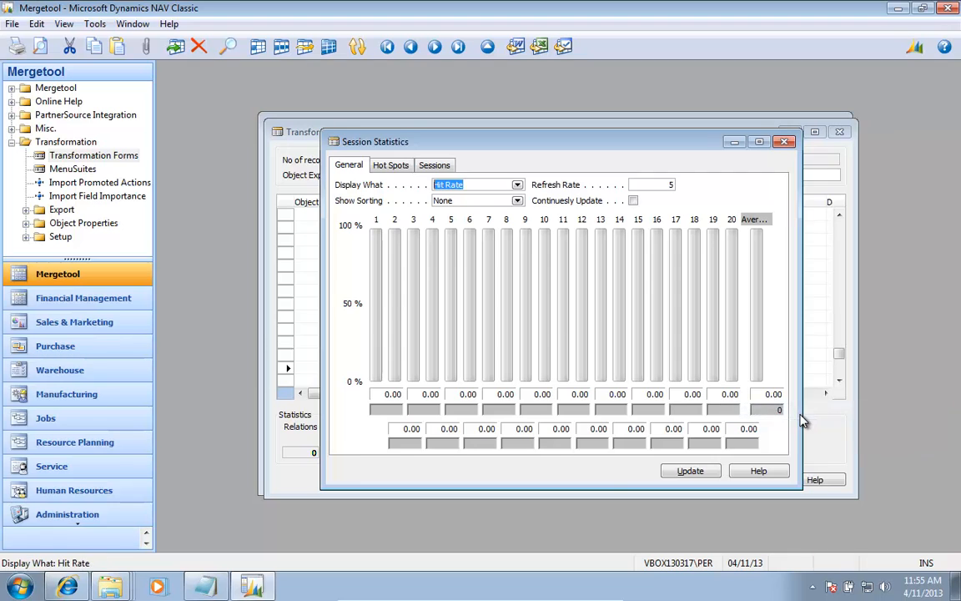
pyautogui.press('Escape')
# Step: Check the Perfomance form (60003) and set its Form Type to List, and set Database files (60004) to Subform List
pyautogui.press('Down')
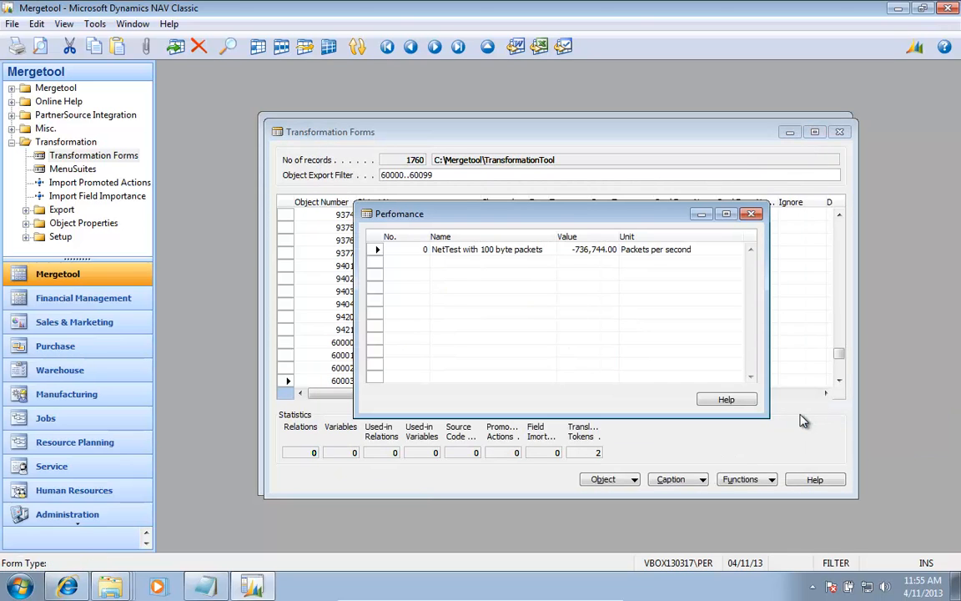
pyautogui.press('Escape')
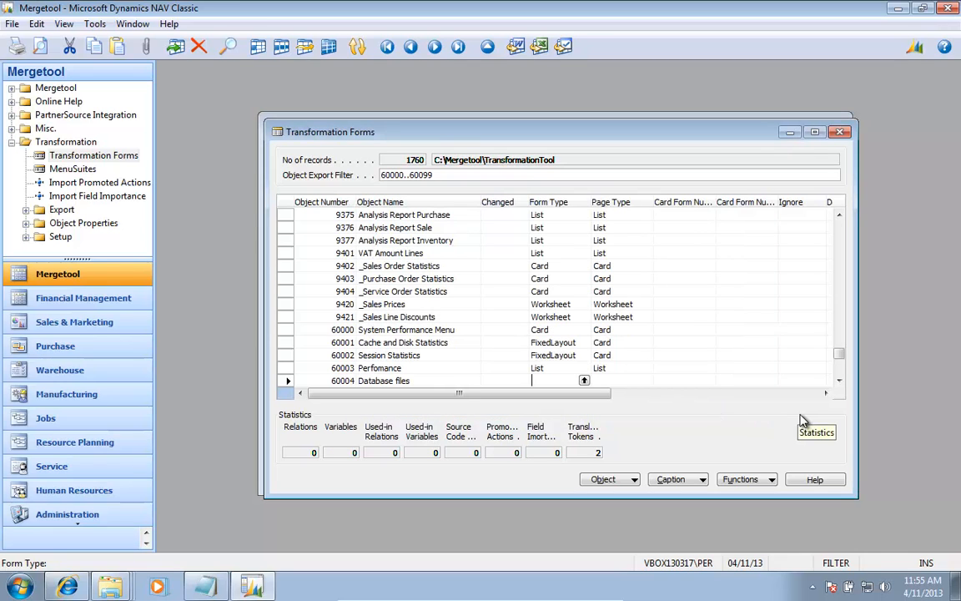
pyautogui.press('Escape')
pyautogui.press('F6')
pyautogui.press('Down')
pyautogui.press('p')
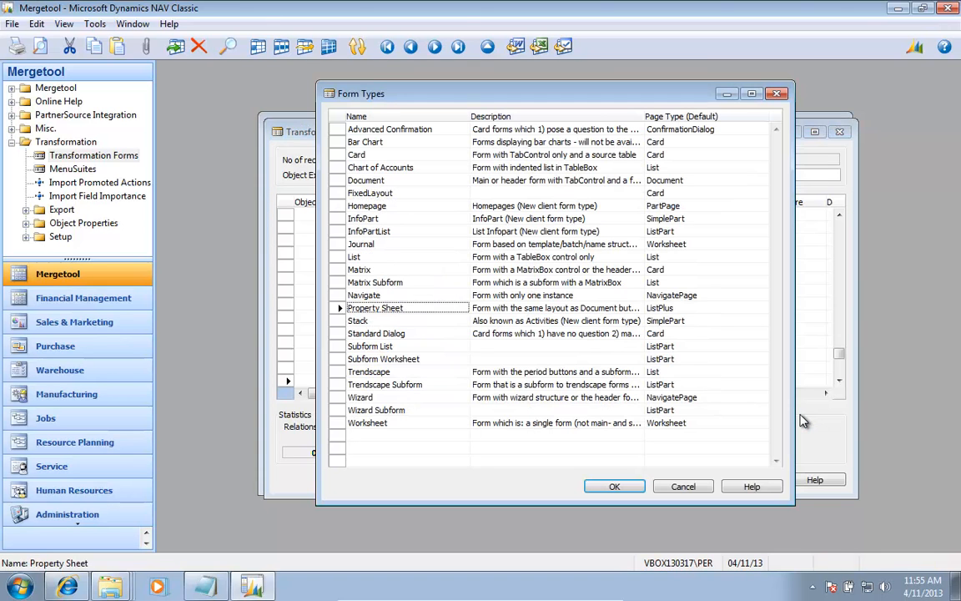
pyautogui.press('Down')
pyautogui.press('Down')
pyautogui.press('Down')
pyautogui.press('Escape')
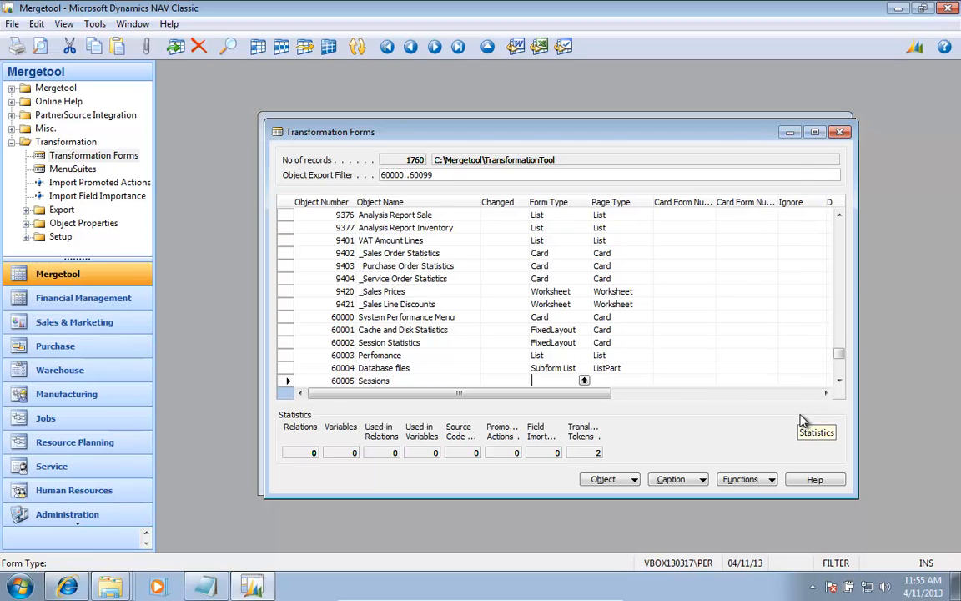
# Step: Check the Sessions form (60005) and set its Form Type to Card
pyautogui.hotkey('shift', 'F5')
pyautogui.press('Escape')
pyautogui.write('Card')
pyautogui.press('Down')
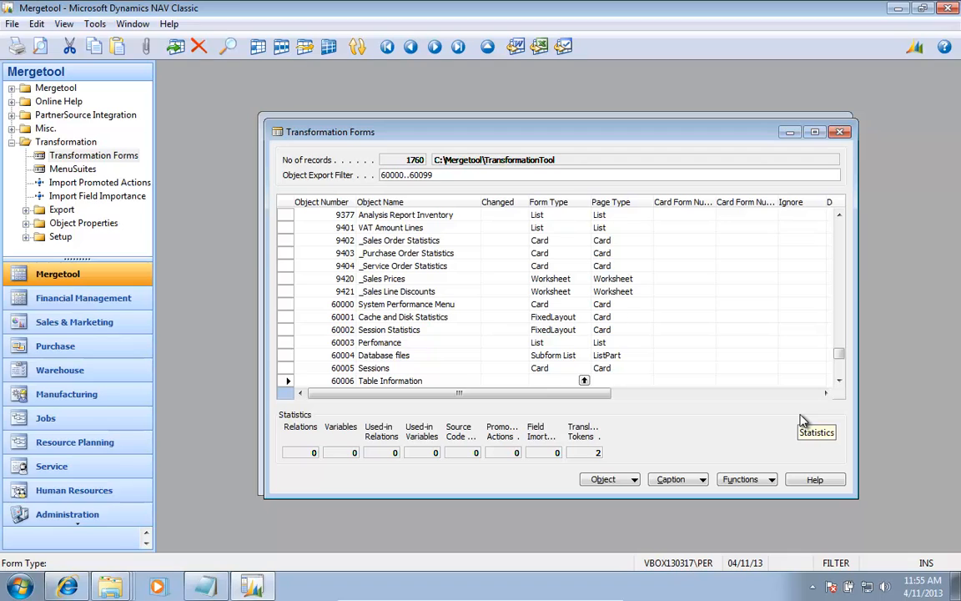
# Step: Run the Table Information form (60006) to check its layout and set its Form Type to List
pyautogui.hotkey('shift', 'F5')
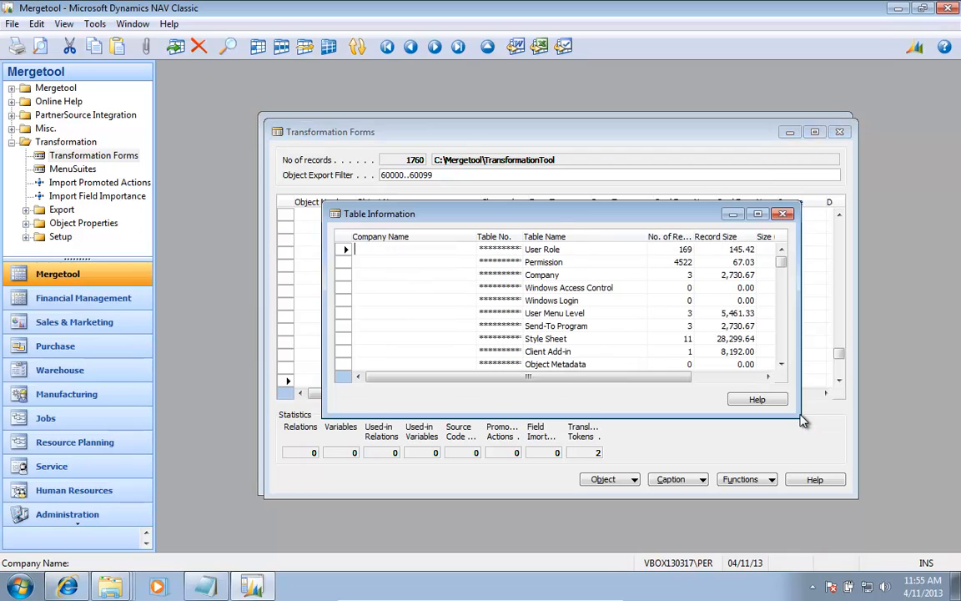
pyautogui.press('Escape')
pyautogui.write('List')
pyautogui.press('Down')
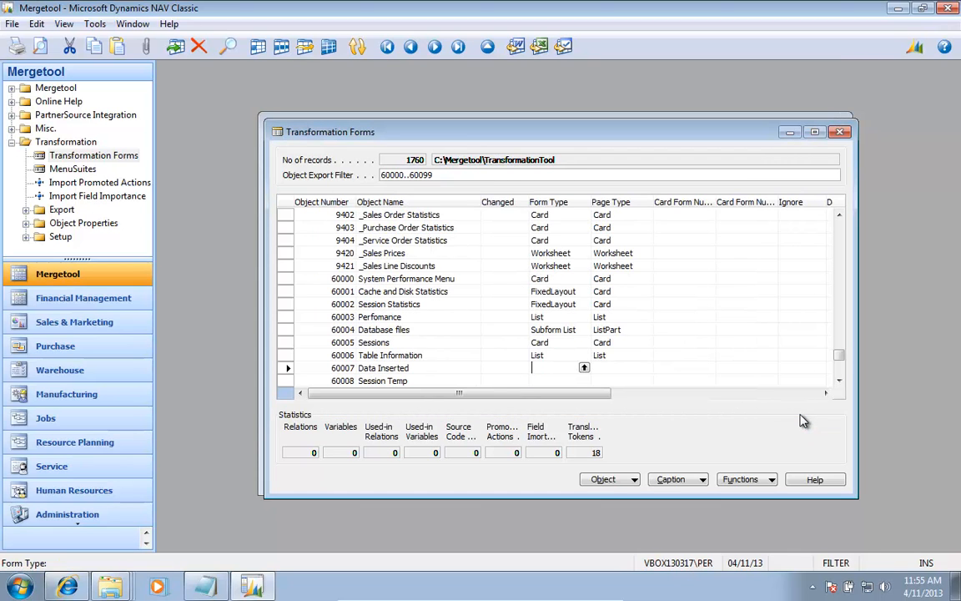
# Step: Run the Data Inserted form (60007) to check its layout and set its Form Type to FixedLayout
pyautogui.hotkey('shift', 'F5')
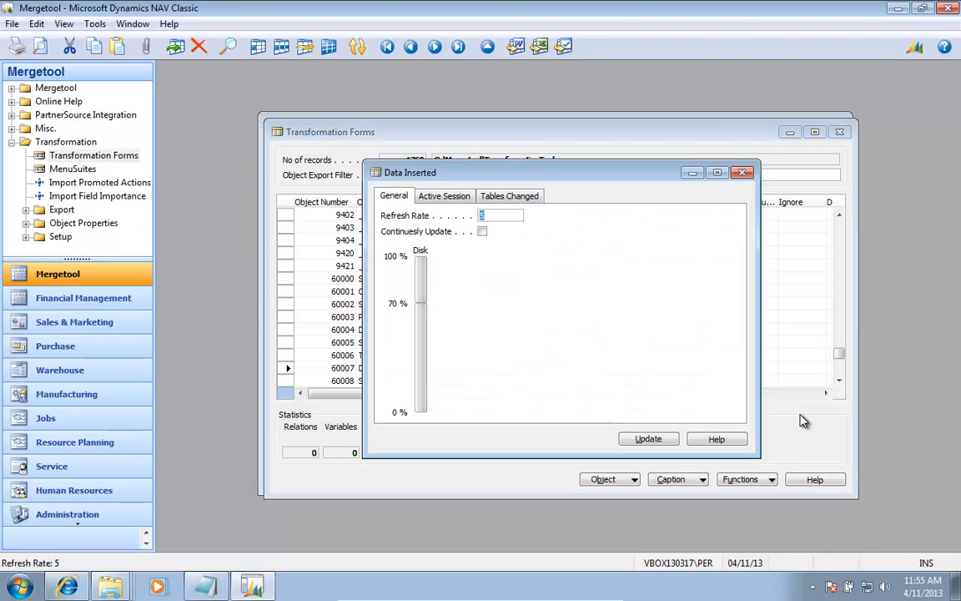
pyautogui.press('Escape')
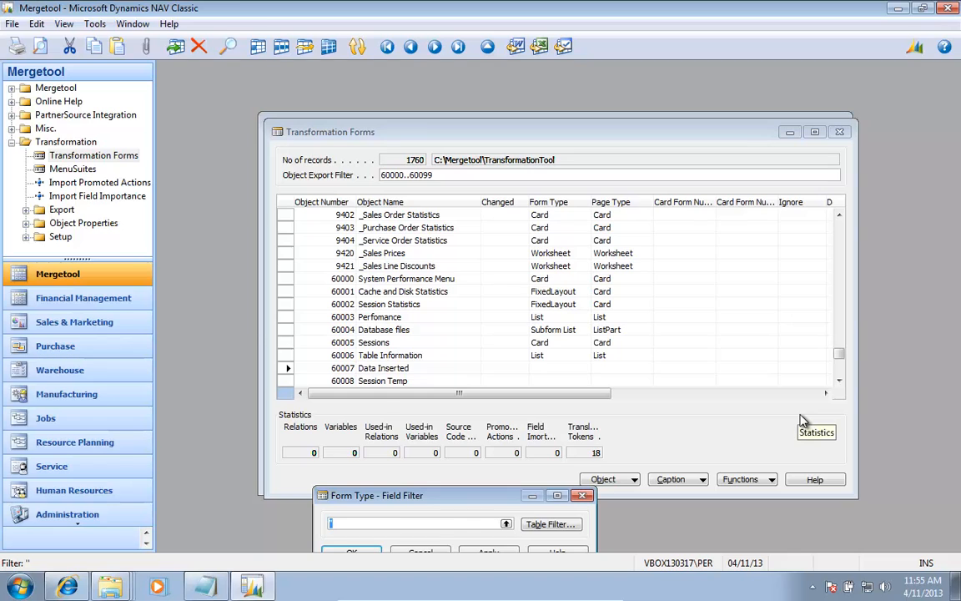
pyautogui.press('F6')
pyautogui.press('Up')
pyautogui.press('Up')
pyautogui.press('Up')
pyautogui.press('Up')
pyautogui.press('Up')
pyautogui.press('Up')
pyautogui.press('Up')
pyautogui.press('Up')
pyautogui.press('Up')
pyautogui.press('Up')
pyautogui.press('Up')
pyautogui.press('Up')
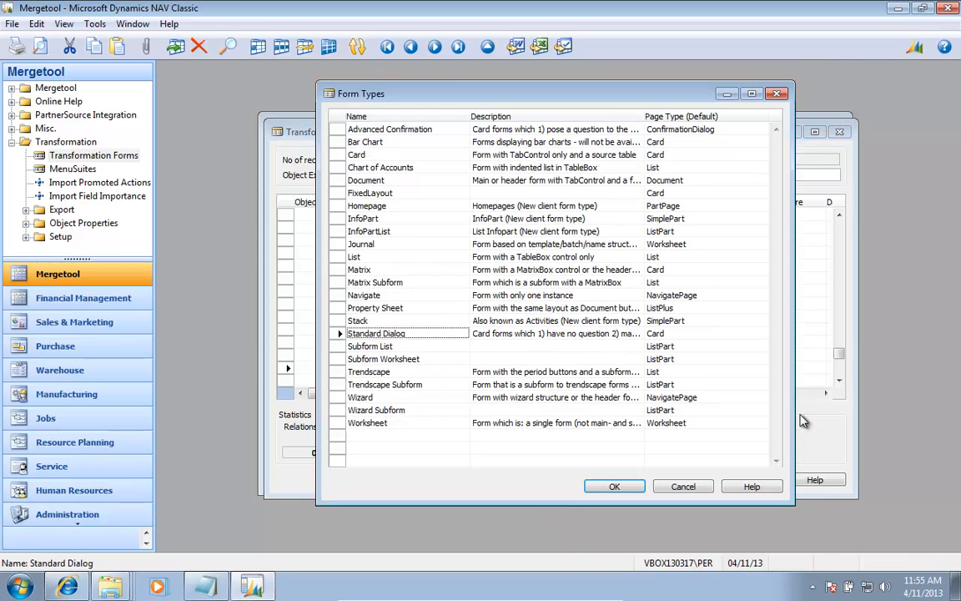
pyautogui.press('Return')
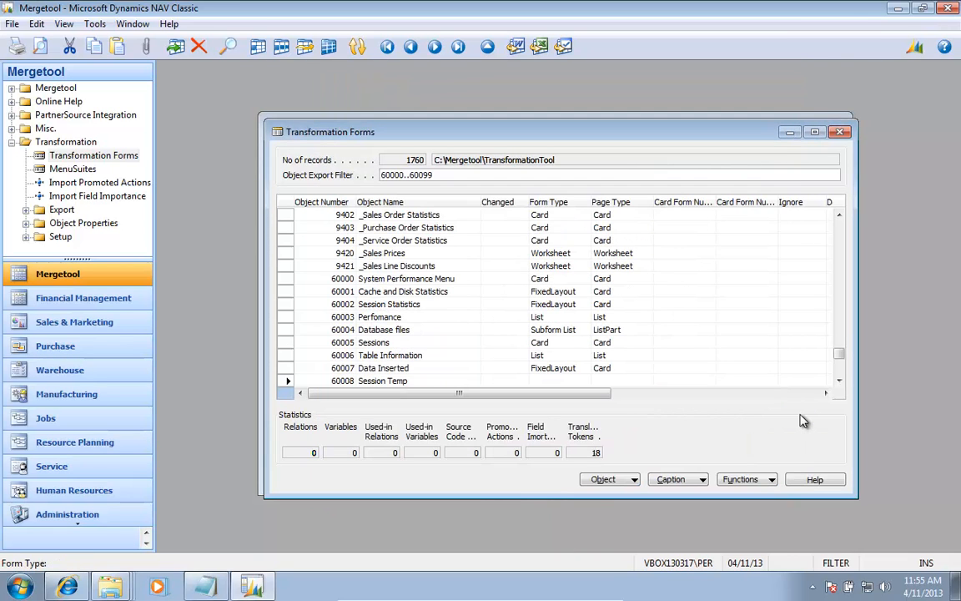
# Step: Run the Session Temp form (60008) to check its layout and set its Form Type to Subform List
pyautogui.hotkey('ctrl', 'r')
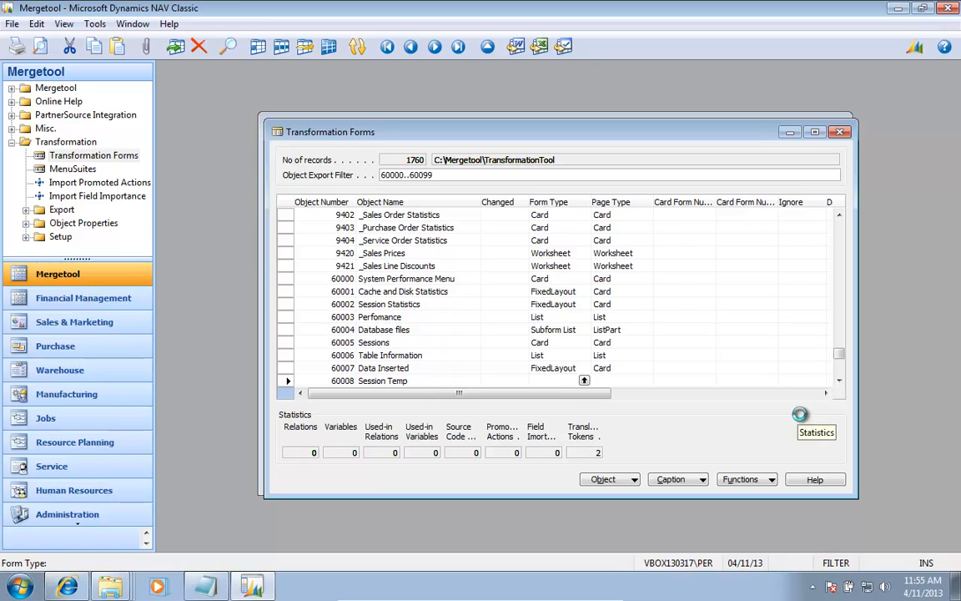
pyautogui.press('Escape')
pyautogui.press('F6')
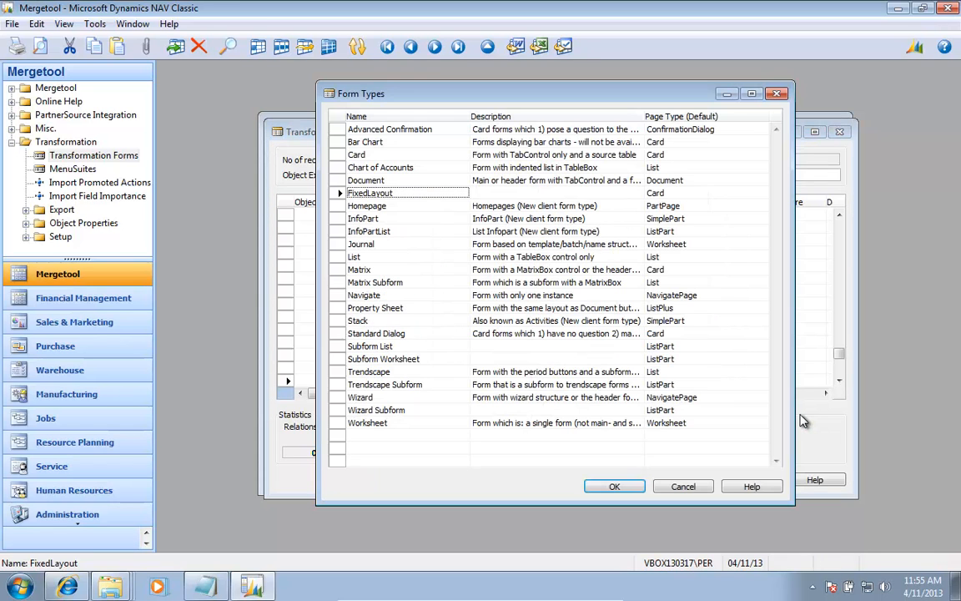
pyautogui.press('Down')
pyautogui.press('Down')
pyautogui.press('Down')
pyautogui.press('Down')
pyautogui.press('Down')
pyautogui.press('Down')
pyautogui.press('Down')
pyautogui.press('Down')
pyautogui.press('Down')
pyautogui.press('Down')
pyautogui.press('Down')
pyautogui.press('Down')
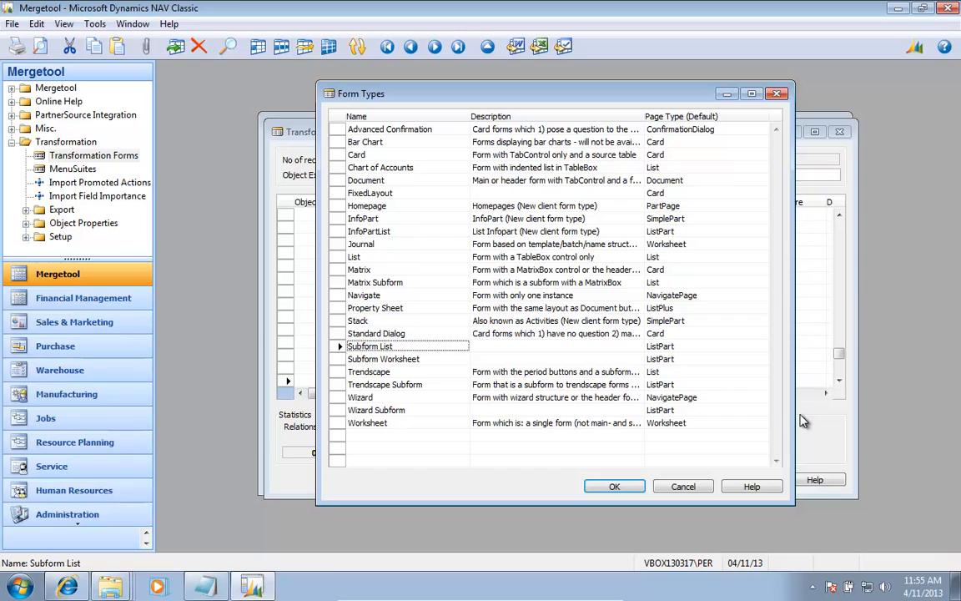
pyautogui.press('Return')
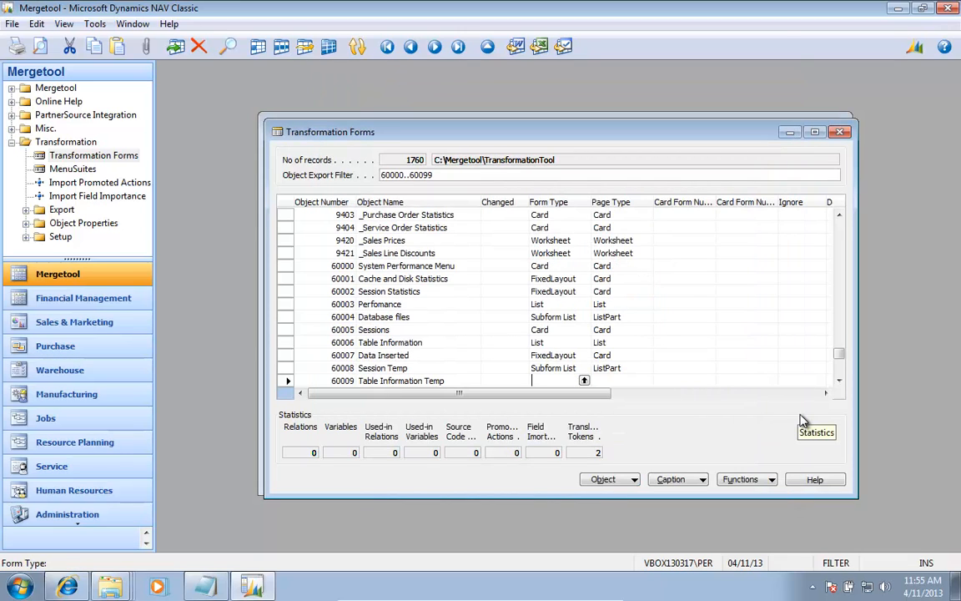
# Step: Check the Table Information Temp form (60009) and copy the Subform List Form Type from the record above
pyautogui.hotkey('ctrl', 'r')
pyautogui.press('Escape')
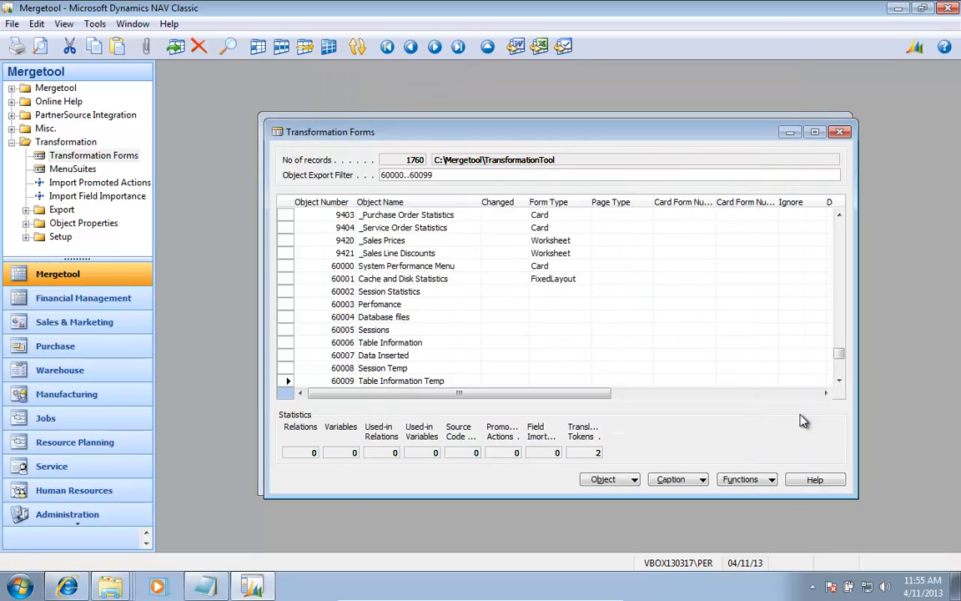
pyautogui.press('F8')
pyautogui.press('Down')
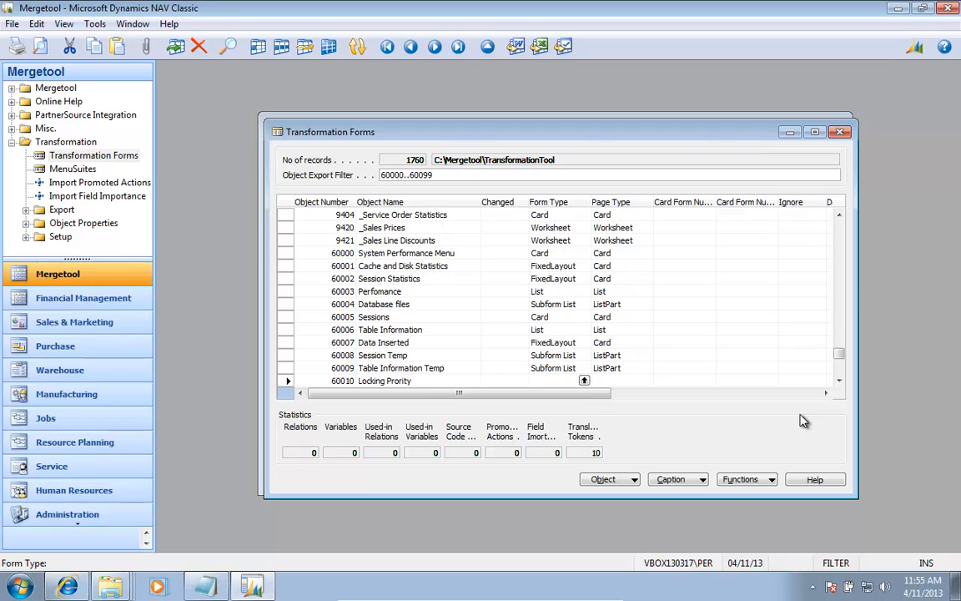
# Step: Check the Locking Prority (60010) and Locking Schemes (60011) forms and set both Form Types to List
pyautogui.hotkey('ctrl', 'r')
pyautogui.press('Escape')
pyautogui.write('List')
pyautogui.press('Down')
pyautogui.hotkey('ctrl', 'r')
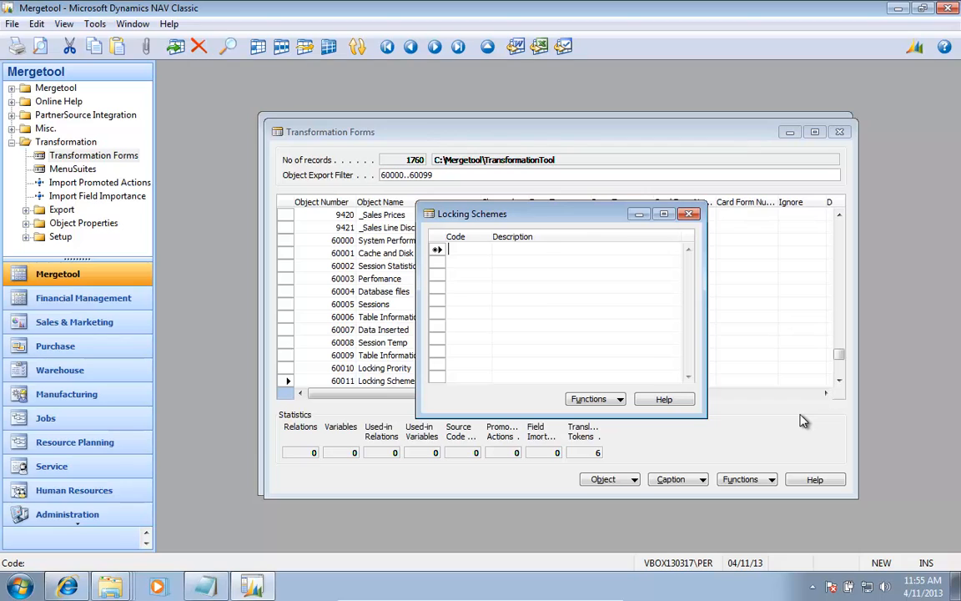
pyautogui.press('Escape')
pyautogui.write('List')
pyautogui.press('Down')
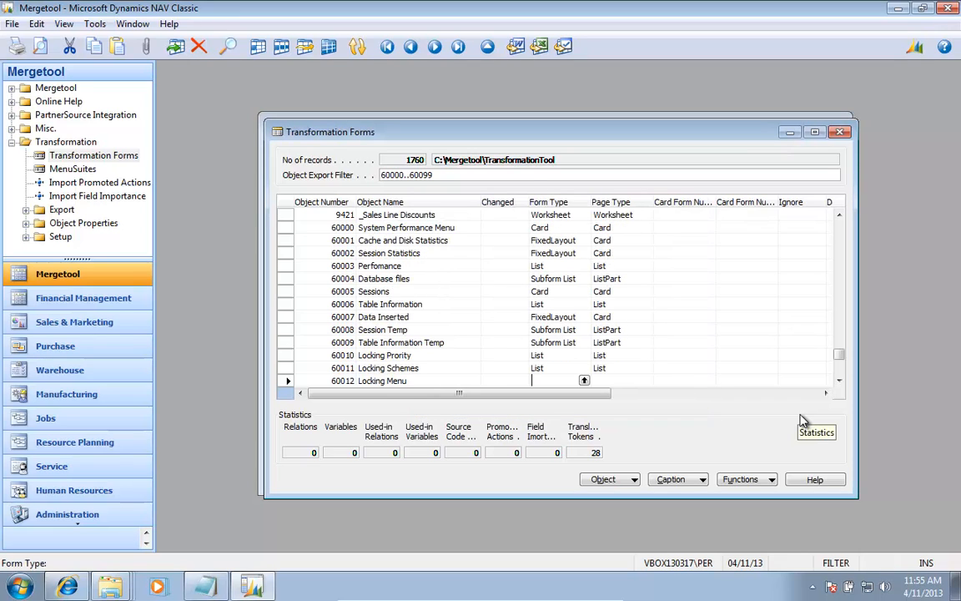
# Step: Check the Locking Menu (60012) and Dead Lock Monitor Setup (60014) forms and set both Form Types to Card
pyautogui.hotkey('ctrl', 'r')
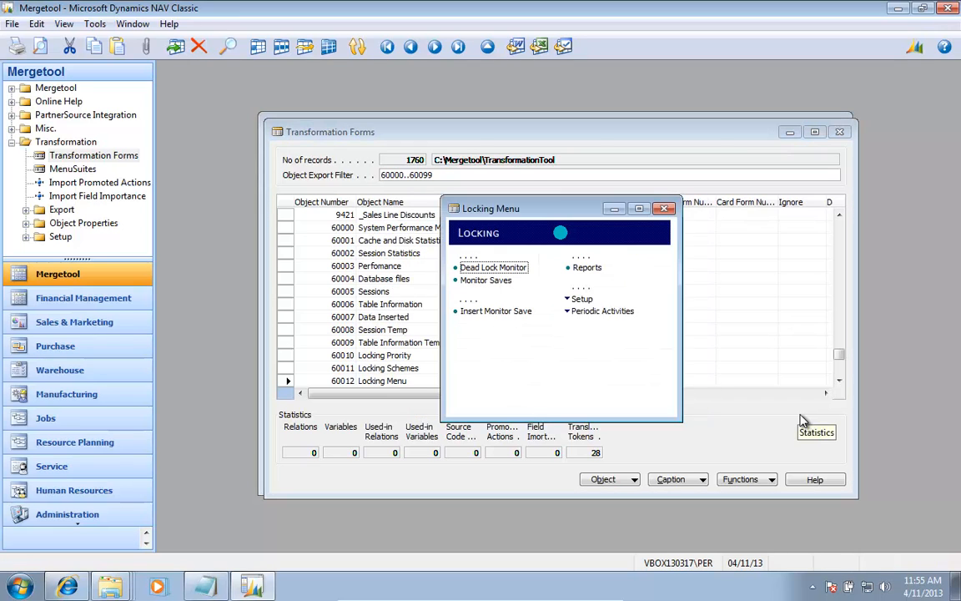
pyautogui.press('Escape')
pyautogui.write('Card')
pyautogui.press('Down')
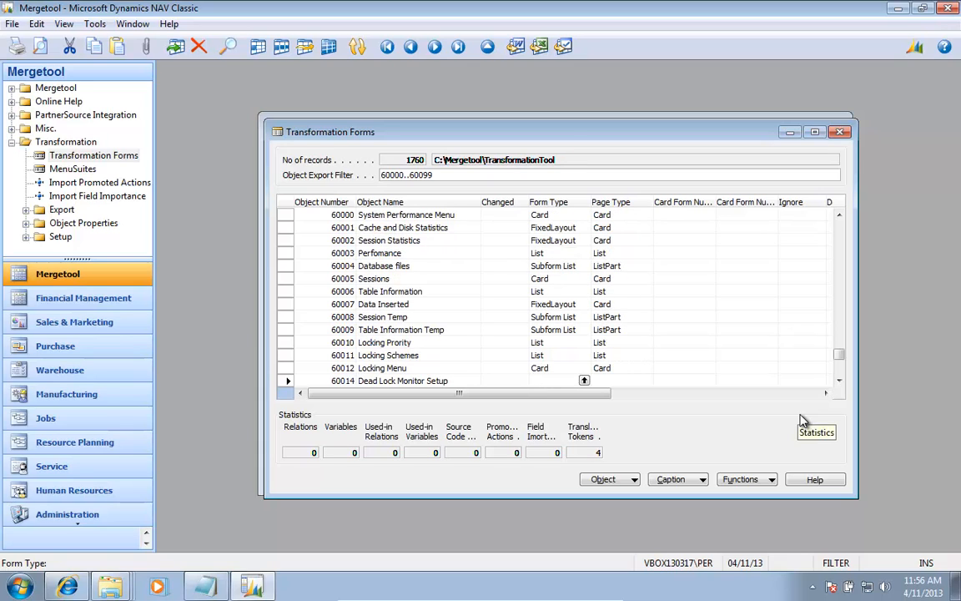
pyautogui.hotkey('ctrl', 'r')
pyautogui.press('Escape')
pyautogui.write('Card')
pyautogui.press('Down')
# Step: Check the Monitor Entries (60015) and Monitor Saves (60016) forms and set both Form Types to List
pyautogui.hotkey('ctrl', 'r')
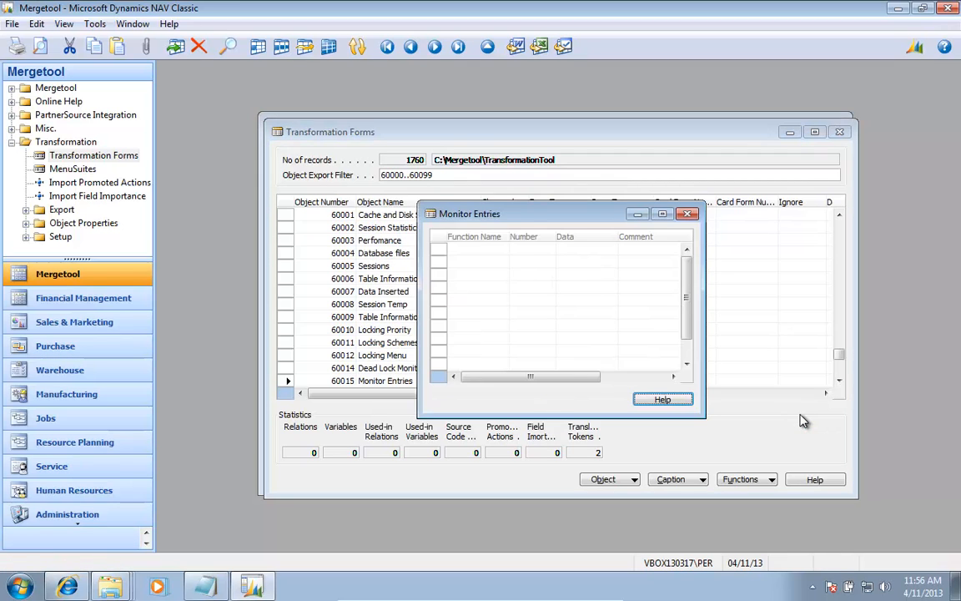
pyautogui.press('Escape')
pyautogui.write('List')
pyautogui.press('Down')
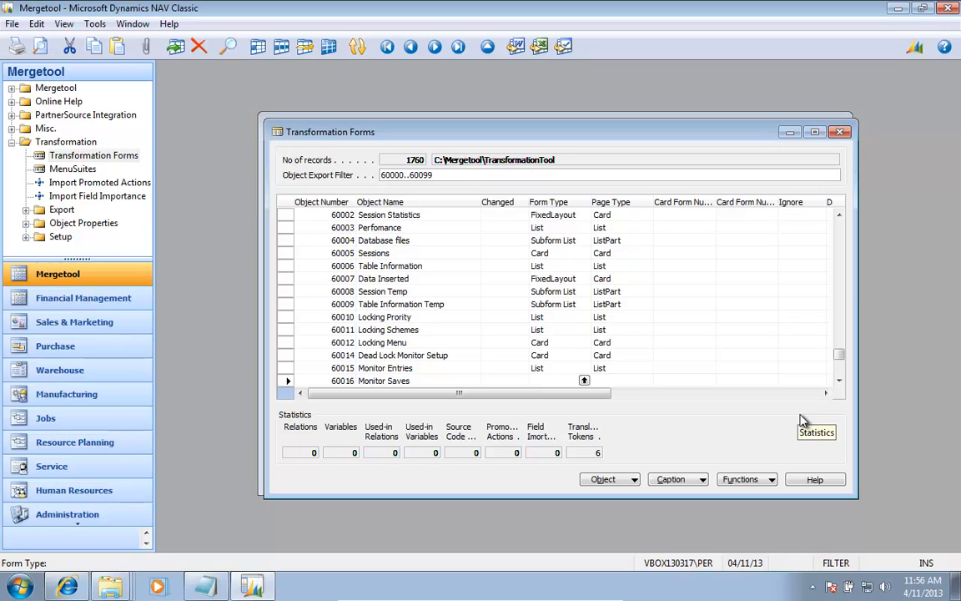
pyautogui.hotkey('ctrl', 'r')
pyautogui.press('Escape')
pyautogui.write('List')
pyautogui.press('Down')
# Step: Check both forms, setting the Form Type of Locking Descriptions (60017) to List and Insert Monitor Save (60018) to Card
pyautogui.hotkey('ctrl', 'r')
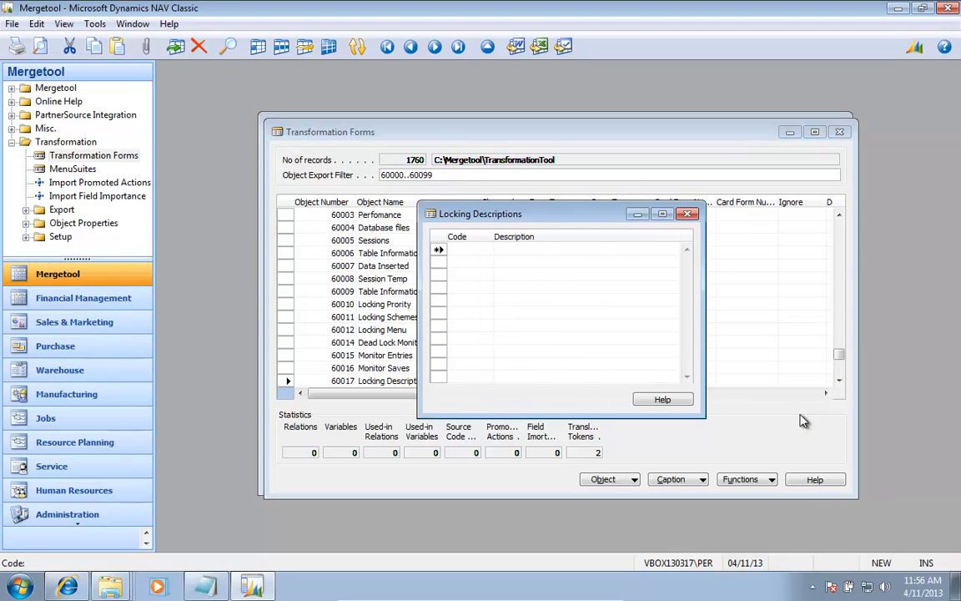
pyautogui.press('Escape')
pyautogui.write('List')
pyautogui.press('Down')
pyautogui.hotkey('ctrl', 'r')
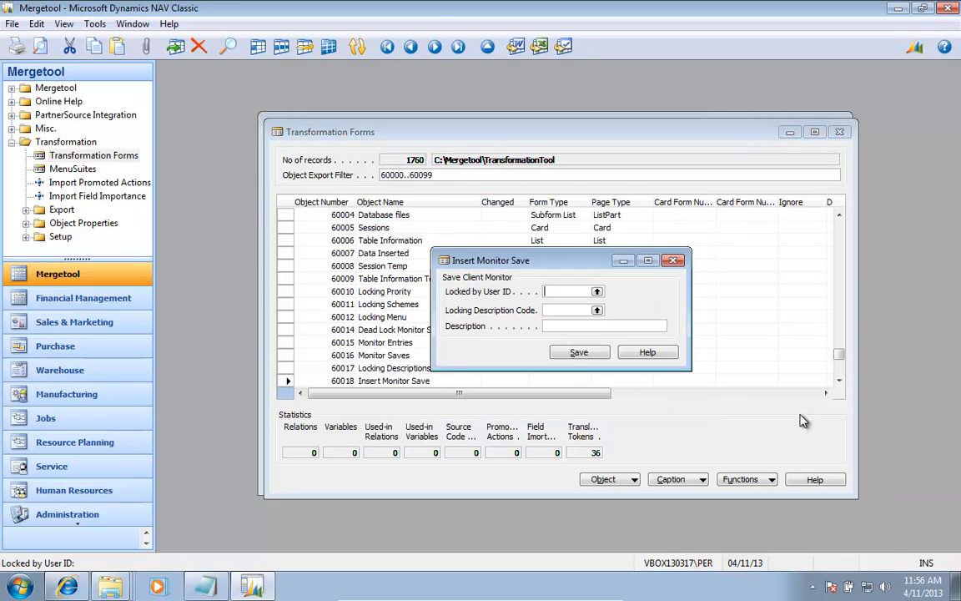
pyautogui.press('Escape')
pyautogui.write('Card')
pyautogui.press('Down')
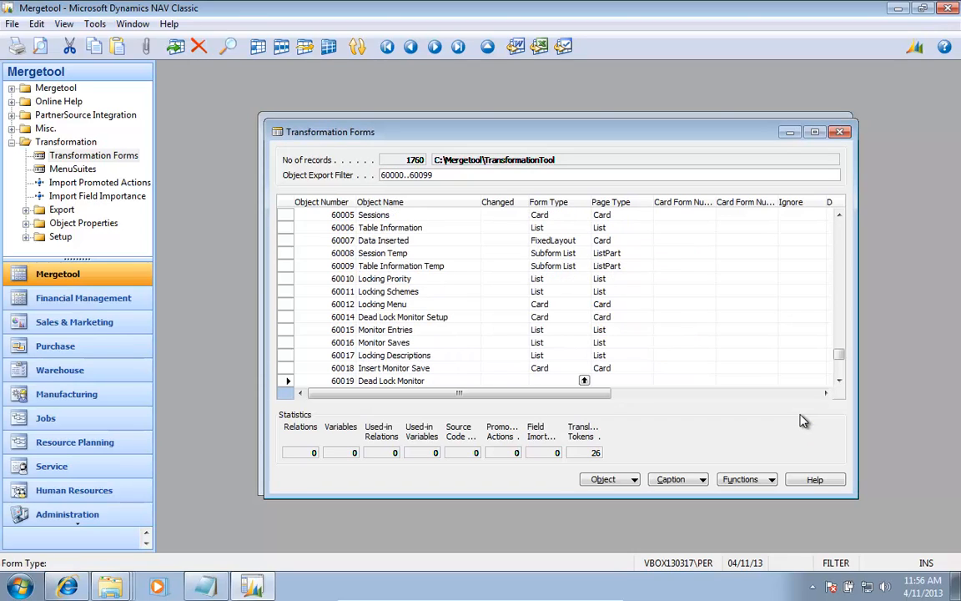
# Step: Run the Dead Lock Monitor form (60019) to check its layout and set its Form Type to Worksheet
pyautogui.hotkey('ctrl', 'r')
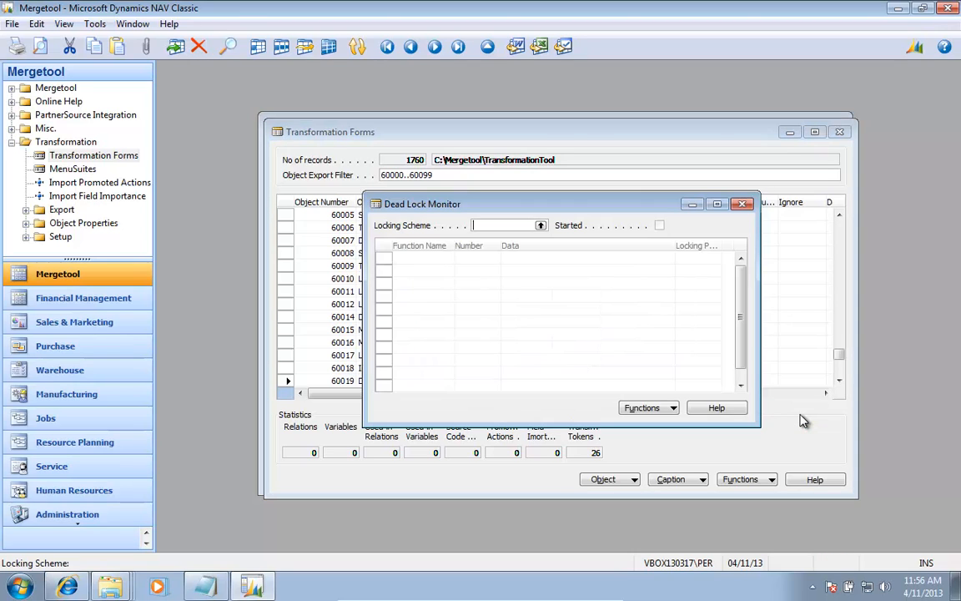
pyautogui.press('Escape')
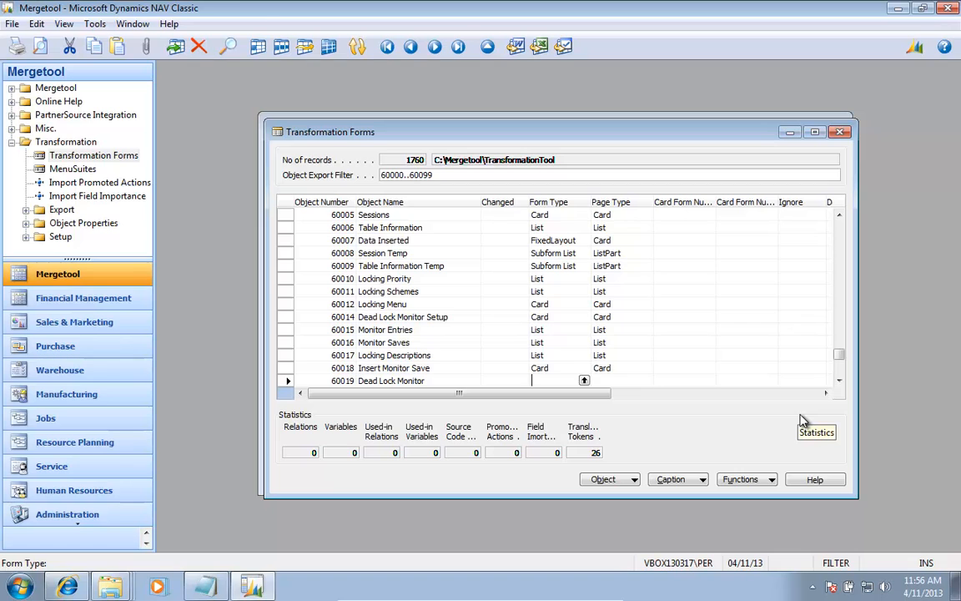
pyautogui.press('F6')
pyautogui.press('Down')
pyautogui.press('Down')
pyautogui.press('Down')
pyautogui.press('Down')
pyautogui.press('Down')
pyautogui.press('Down')
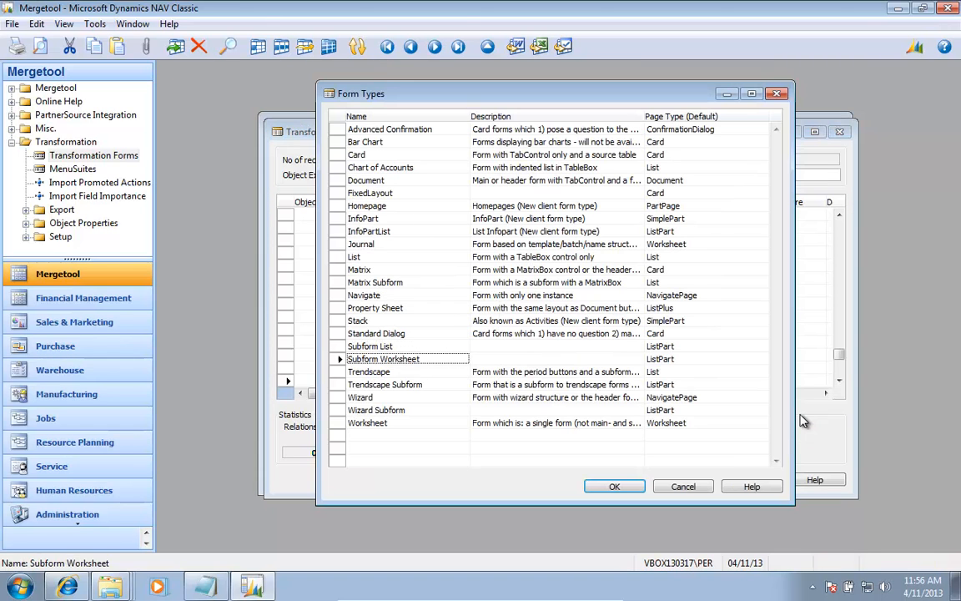
pyautogui.press('Return')
pyautogui.press('Down')
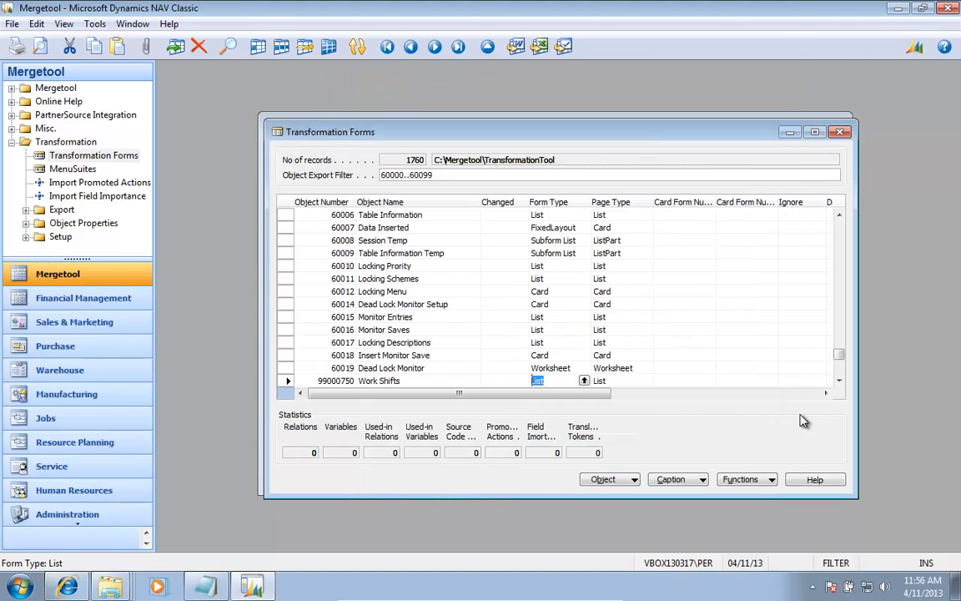
# Step: Review the Form Type and Page Type assigned to each form from System Performance Menu (60000) to Dead Lock Monitor (60019)
pyautogui.press('Up')
pyautogui.press('Up')
pyautogui.press('Up')
pyautogui.press('Up')
pyautogui.press('Up')
pyautogui.press('Up')
pyautogui.press('Up')
pyautogui.press('Up')
pyautogui.press('Up')
pyautogui.press('Up')
pyautogui.press('Up')
pyautogui.press('Up')
pyautogui.press('Up')
pyautogui.press('Up')
pyautogui.press('Up')
pyautogui.press('Up')
pyautogui.press('Up')
pyautogui.press('Up')
pyautogui.press('Up')
pyautogui.press('Up')
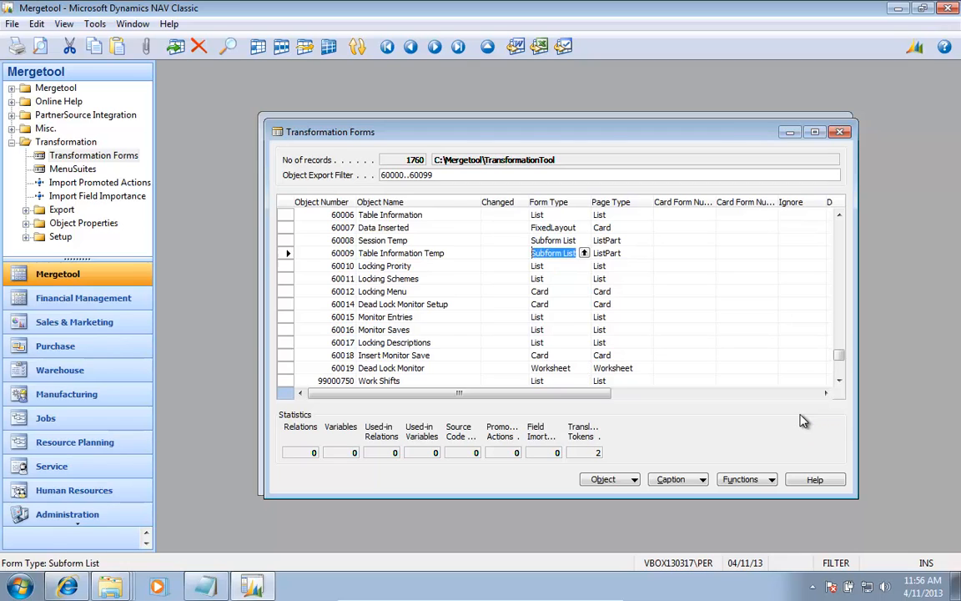
pyautogui.press('Up')
pyautogui.press('Up')
pyautogui.press('Up')
pyautogui.press('Up')
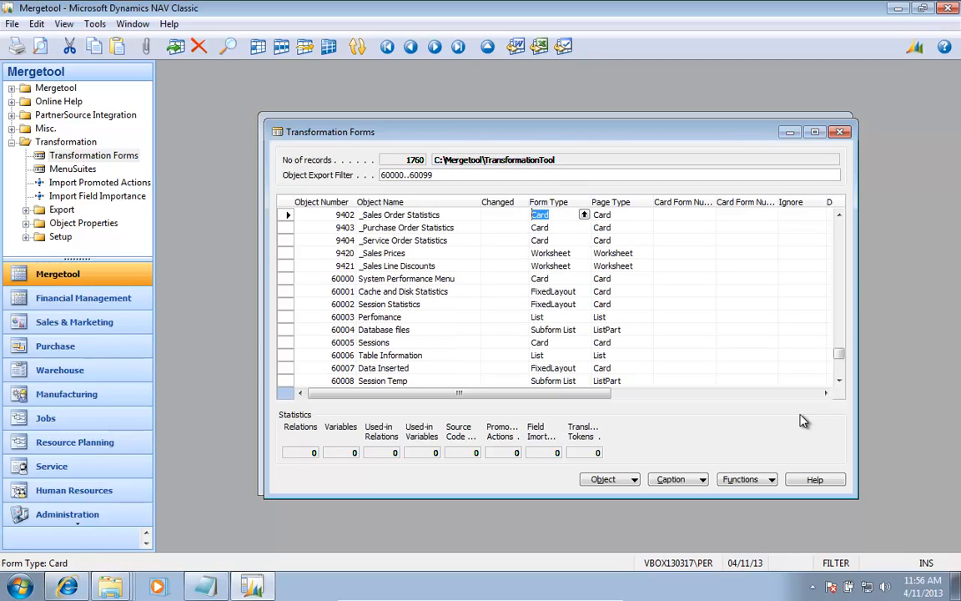
pyautogui.press('Down')
pyautogui.press('Down')
pyautogui.press('Down')
pyautogui.press('Down')
pyautogui.press('Down')
pyautogui.hotkey('shift', 'Tab')
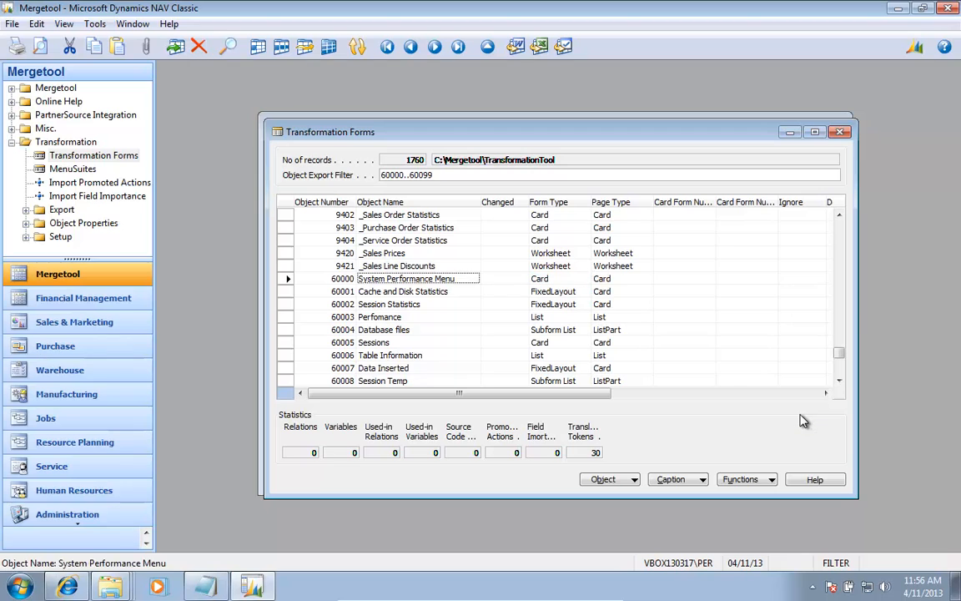
pyautogui.press('Down')
pyautogui.press('Down')
pyautogui.press('Down')
pyautogui.press('Down')
pyautogui.press('Down')
pyautogui.press('Down')
pyautogui.press('Down')
pyautogui.press('Down')
pyautogui.press('Down')
pyautogui.press('Down')
pyautogui.press('Down')
pyautogui.press('Down')
pyautogui.press('Down')
pyautogui.press('Down')
pyautogui.press('Down')
pyautogui.press('Down')
pyautogui.press('Down')
pyautogui.press('Down')
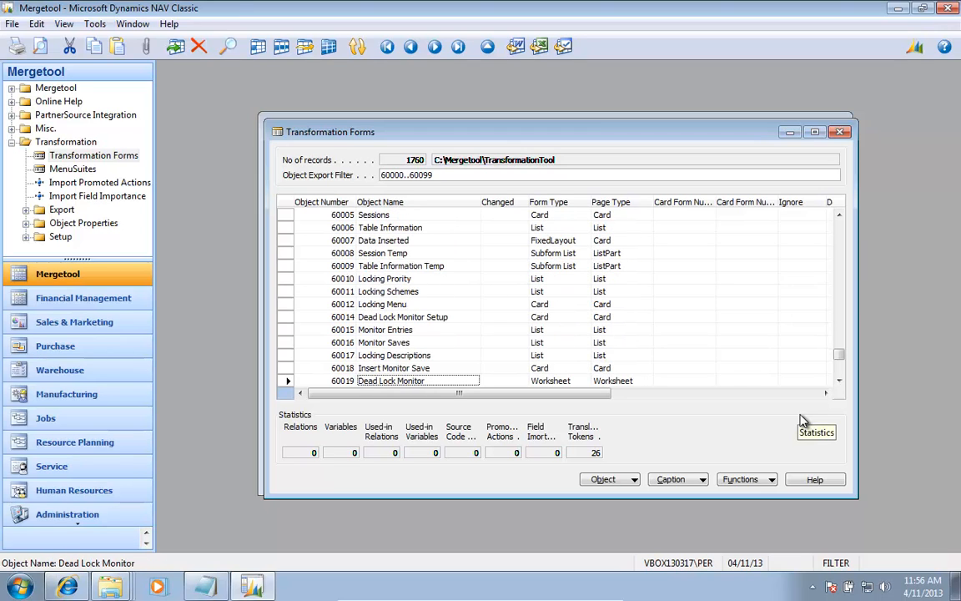
# Step: Open the new and promoted actions of Dead Lock Monitor (60019) and set the first page action's Actions Type to ActionItems
pyautogui.click(624, 480)
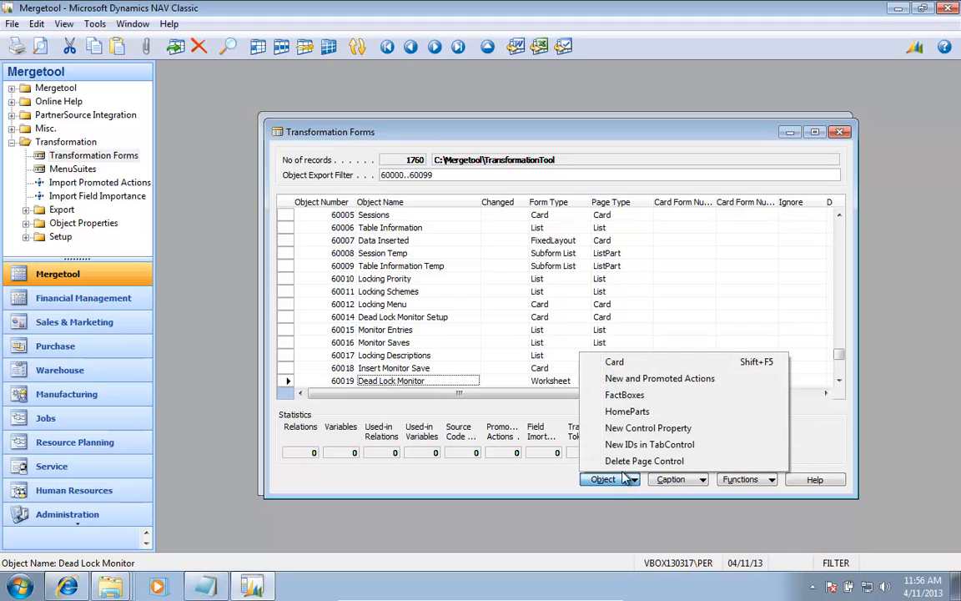
pyautogui.click(621, 377)
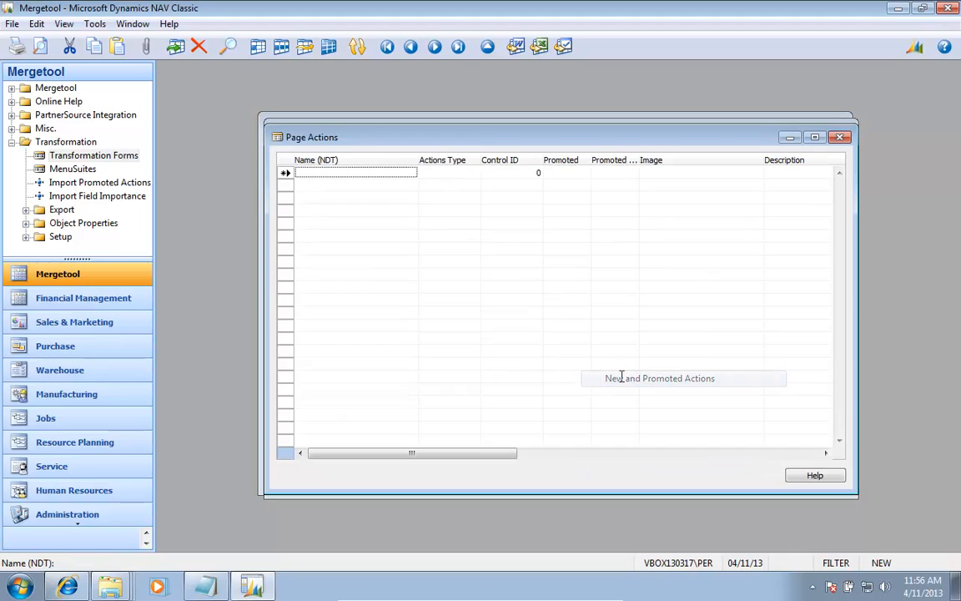
pyautogui.click(445, 174)
pyautogui.click(474, 173)
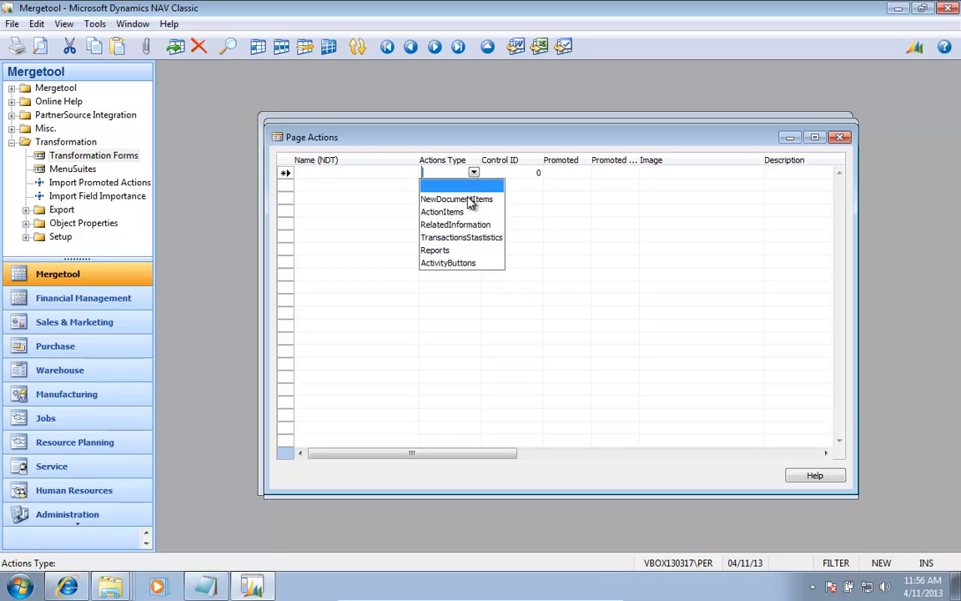
pyautogui.click(467, 211)
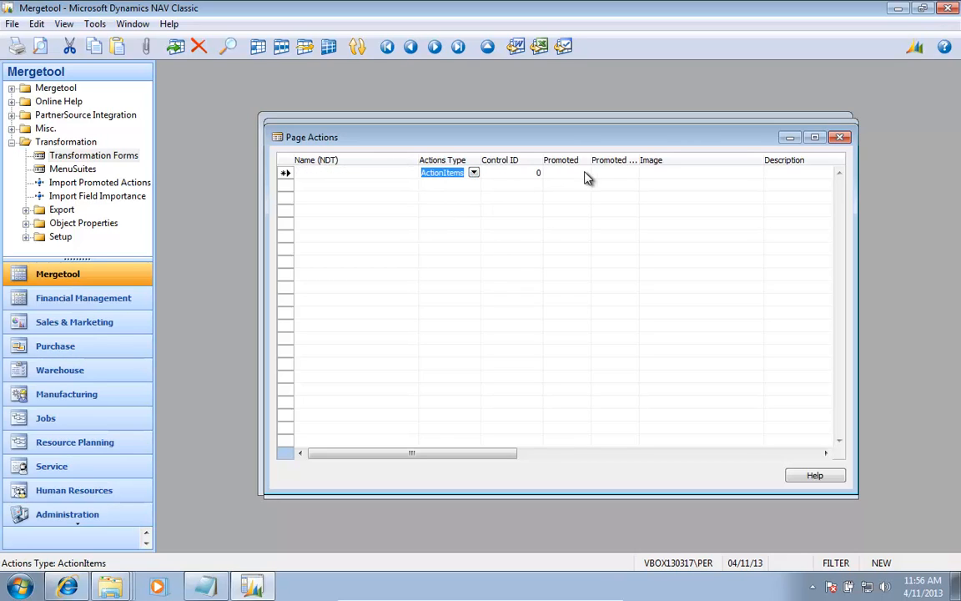
# Step: Assign the "Start" menu item, control 15 of form 60019, as the Control ID of the page action
pyautogui.click(535, 176)
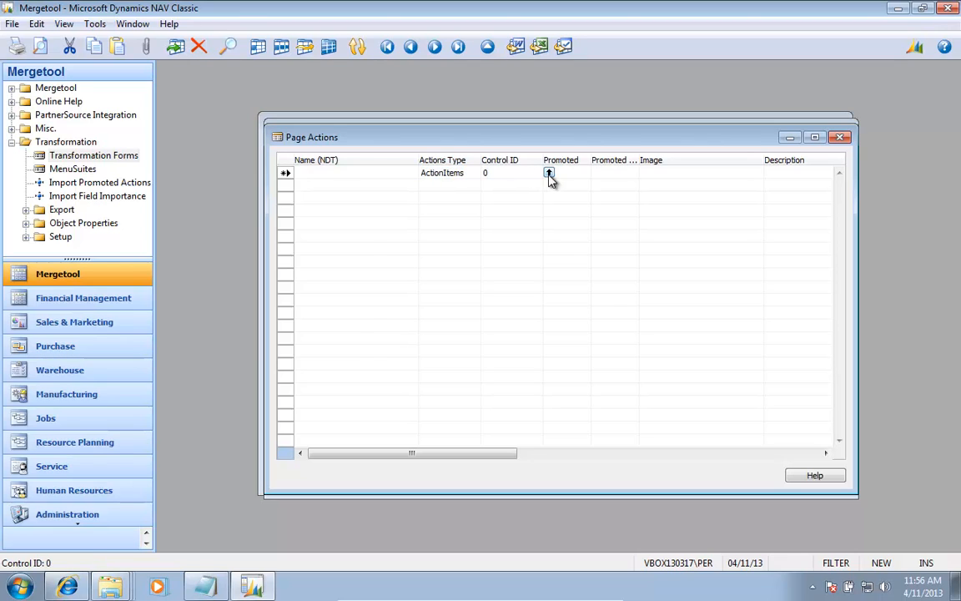
pyautogui.click(549, 174)
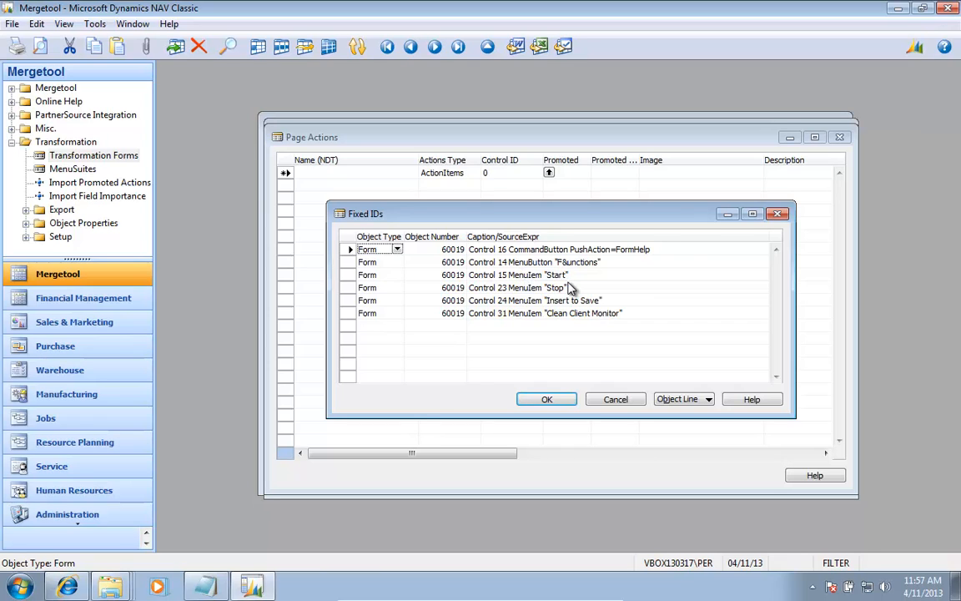
pyautogui.hotkey('ctrl', 'F8')
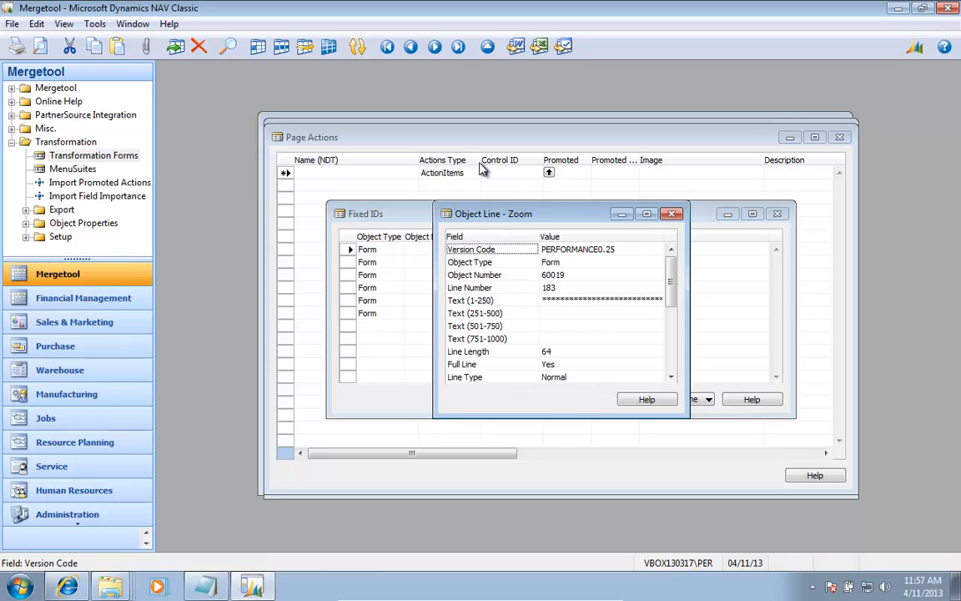
pyautogui.press('Escape')
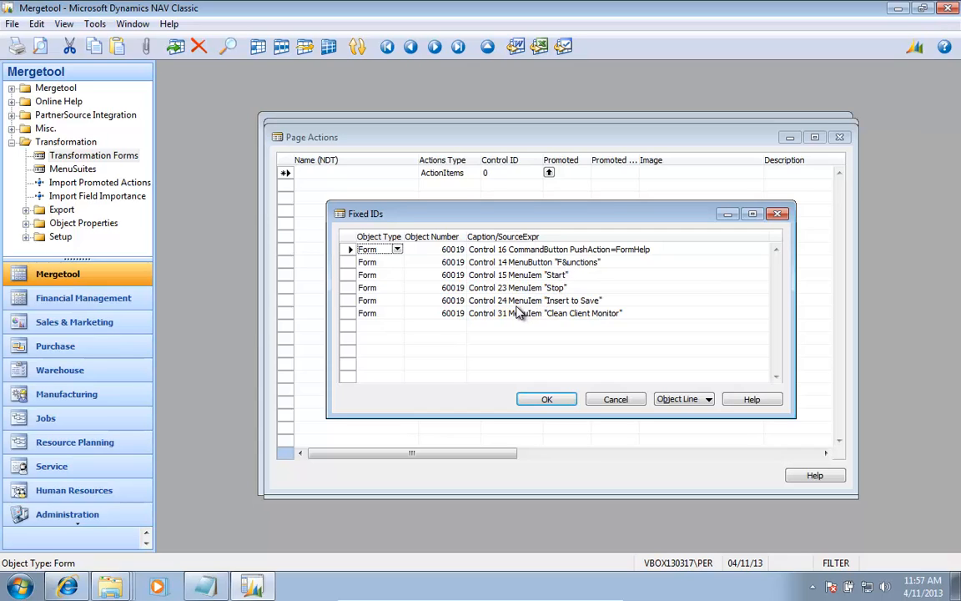
pyautogui.click(455, 275)
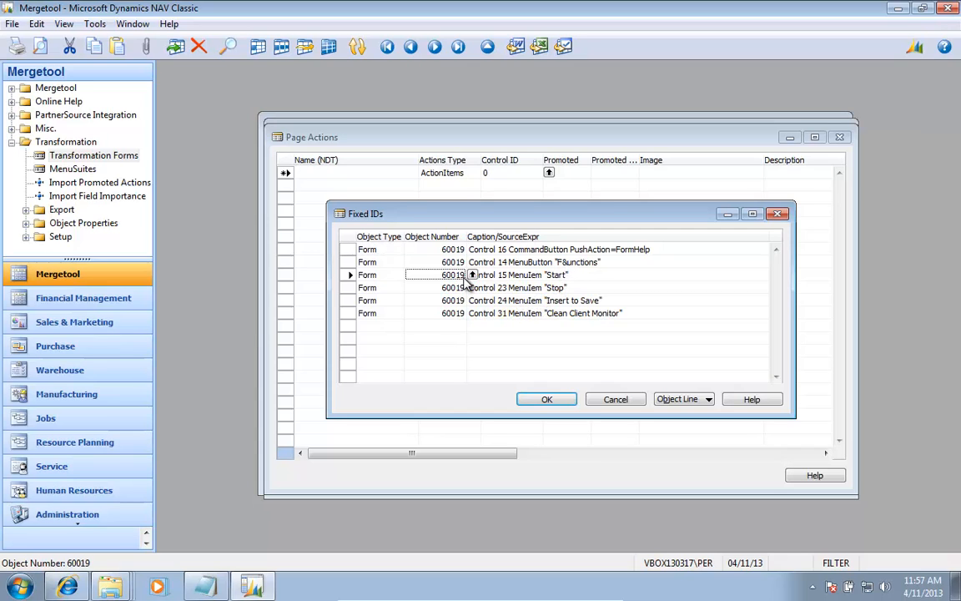
pyautogui.doubleClick(464, 278)
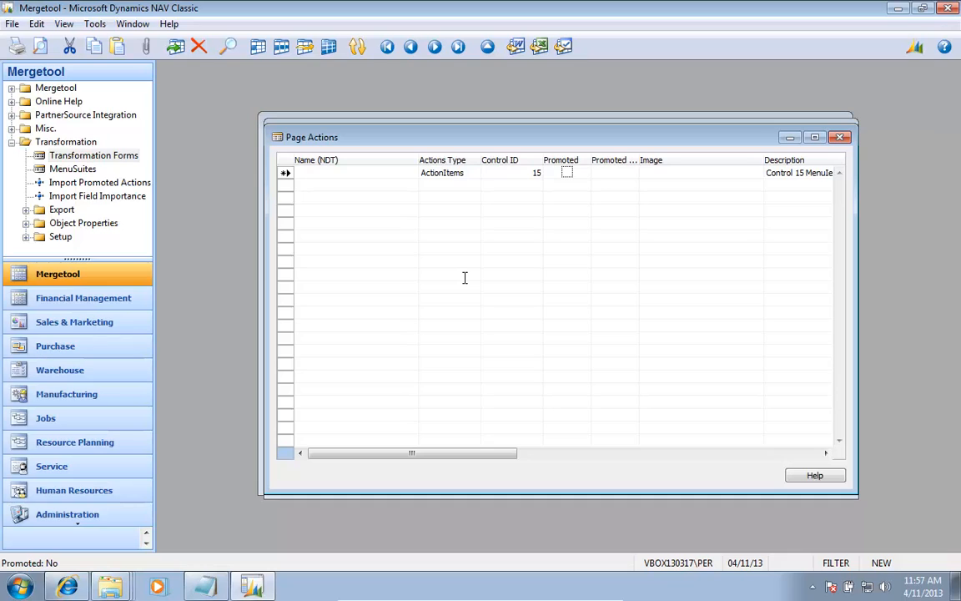
# Step: Mark the Start page action as Promoted and set Promoted Is Big to Yes
pyautogui.press('Tab')
pyautogui.press('F6')
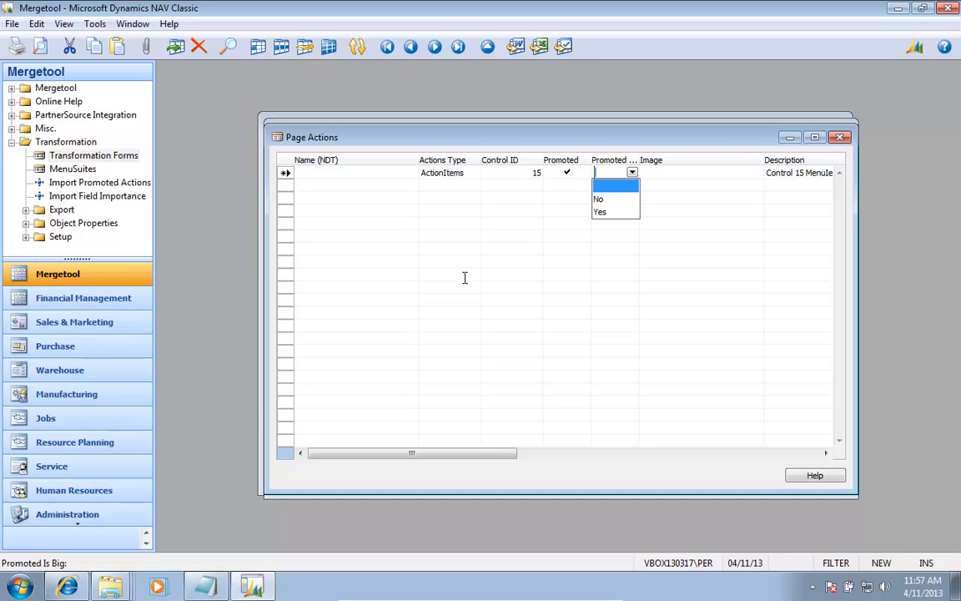
pyautogui.press('Down')
pyautogui.press('Down')
pyautogui.press('Return')
pyautogui.press('Tab')
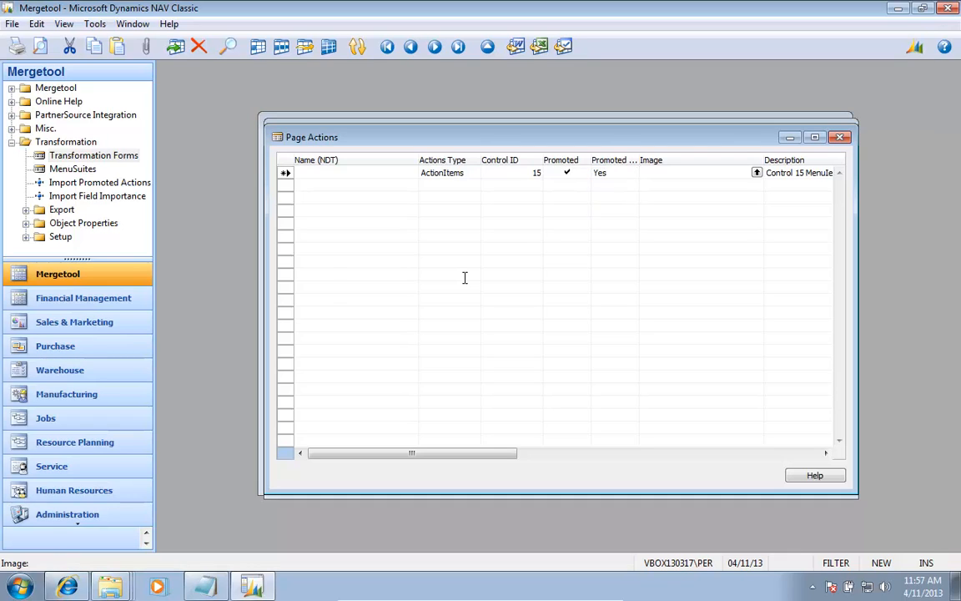
pyautogui.press('F6')
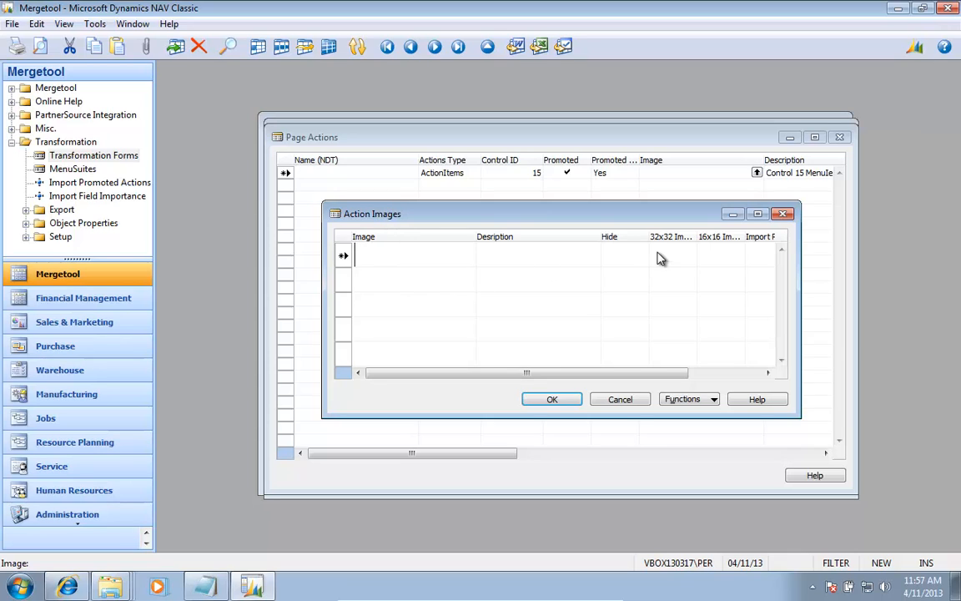
pyautogui.rightClick(122, 590)
pyautogui.click(113, 499)
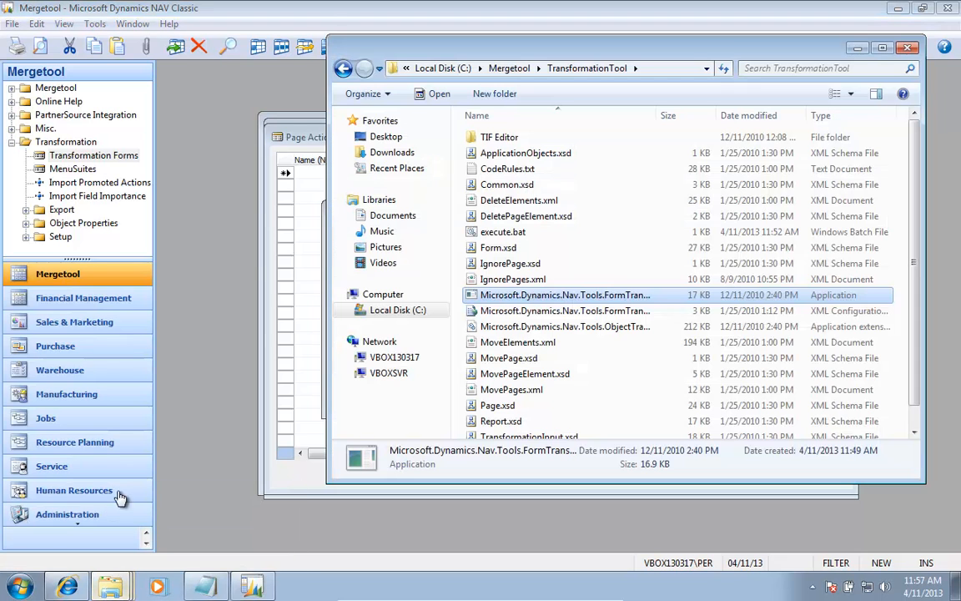
pyautogui.click(509, 68)
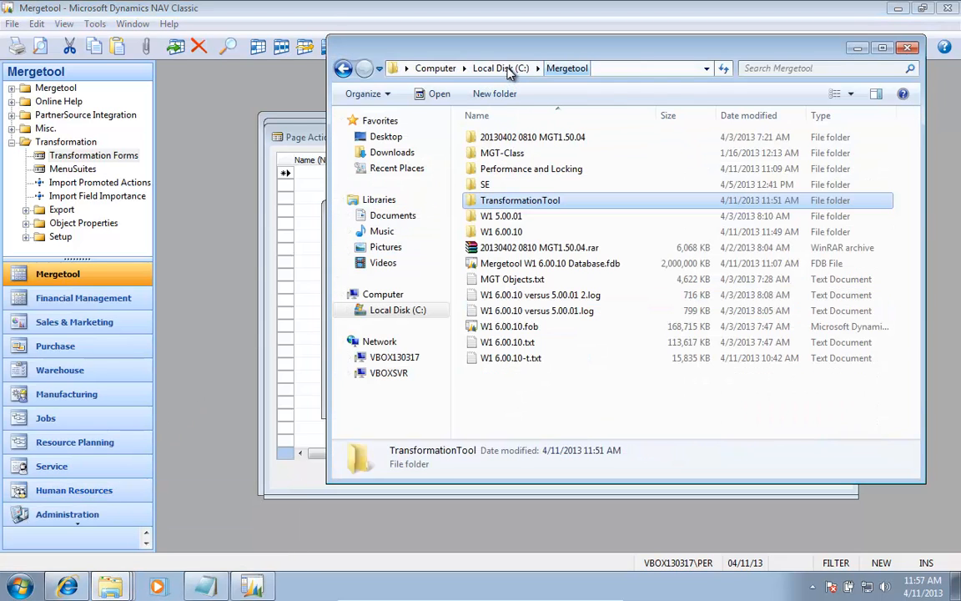
pyautogui.doubleClick(501, 137)
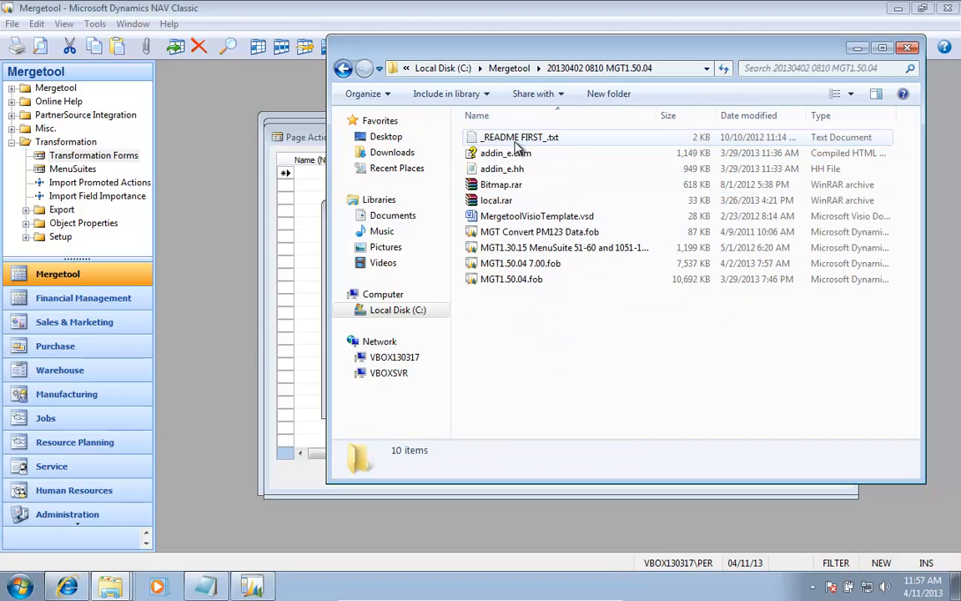
pyautogui.rightClick(492, 188)
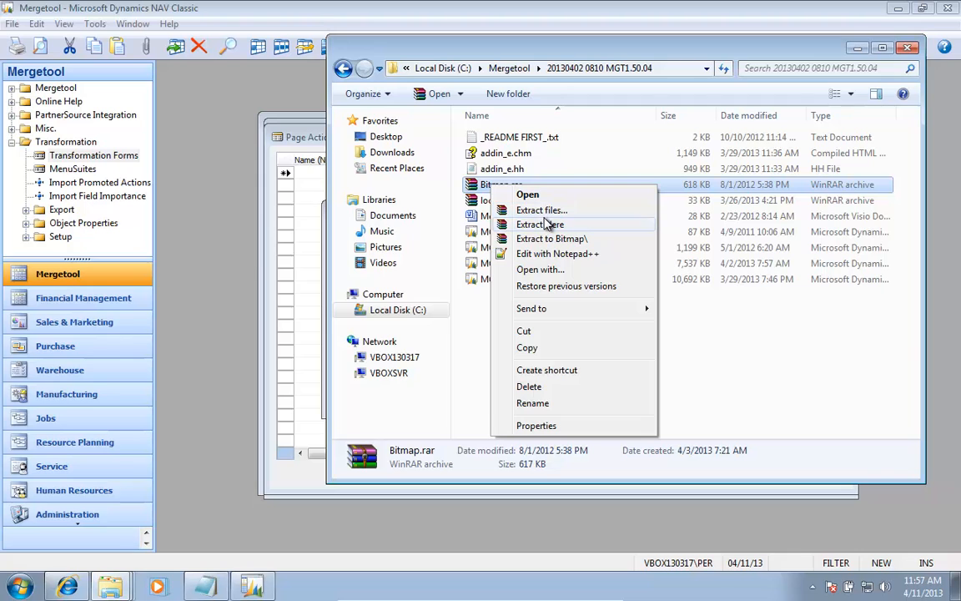
pyautogui.click(539, 224)
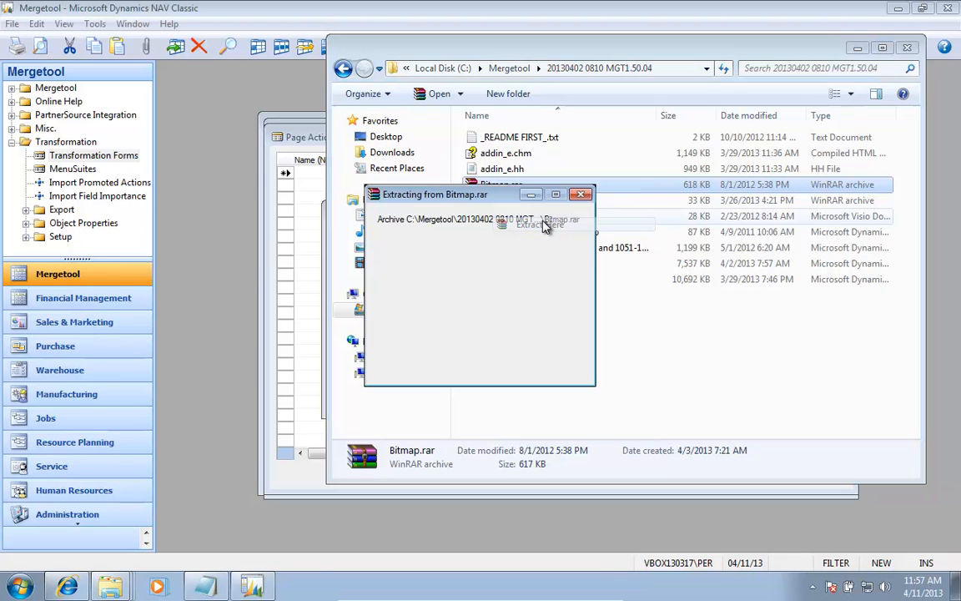
# Step: Open the extracted Bitmap folder and copy its full path
pyautogui.doubleClick(492, 138)
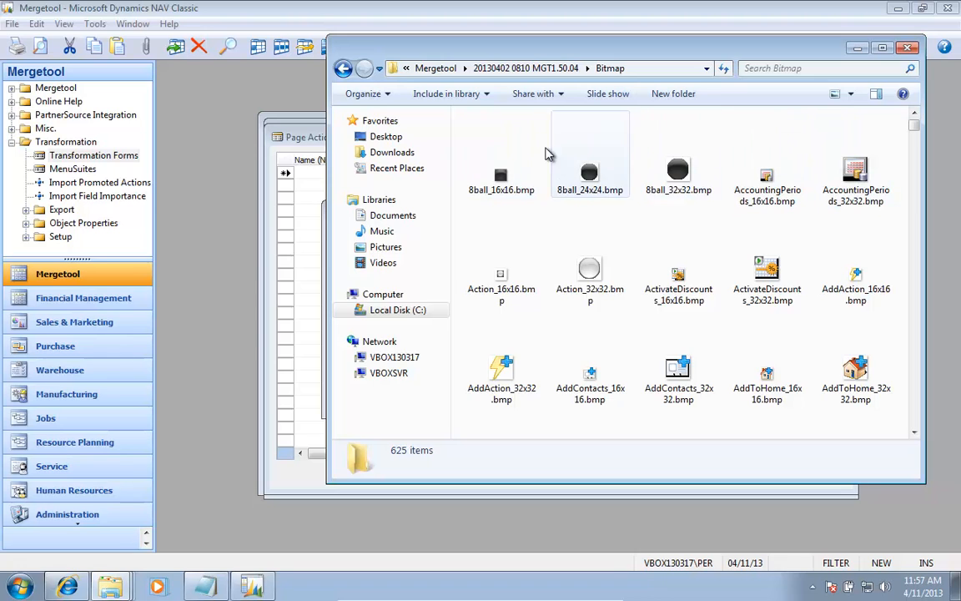
pyautogui.click(343, 69)
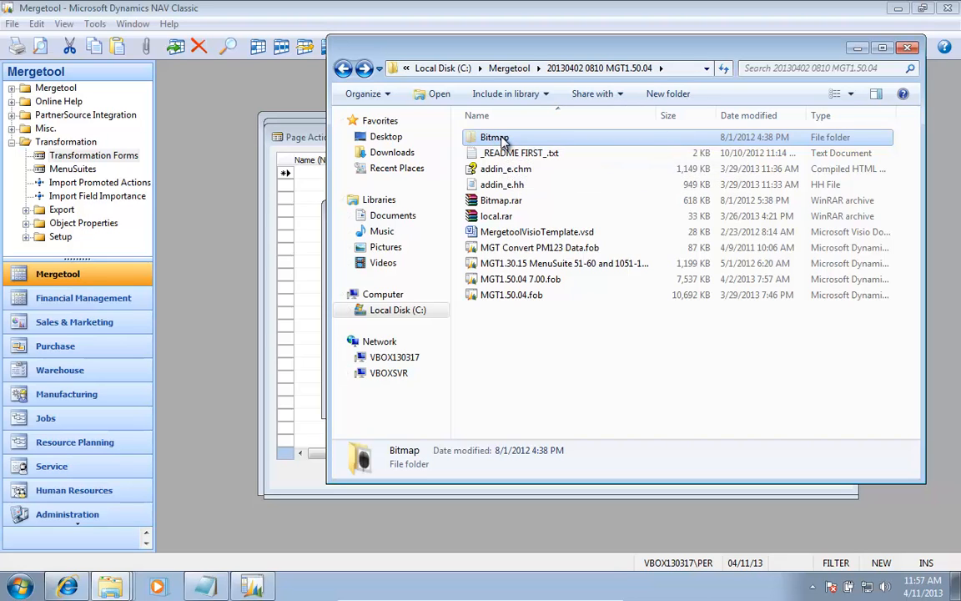
pyautogui.press('BackSpace')
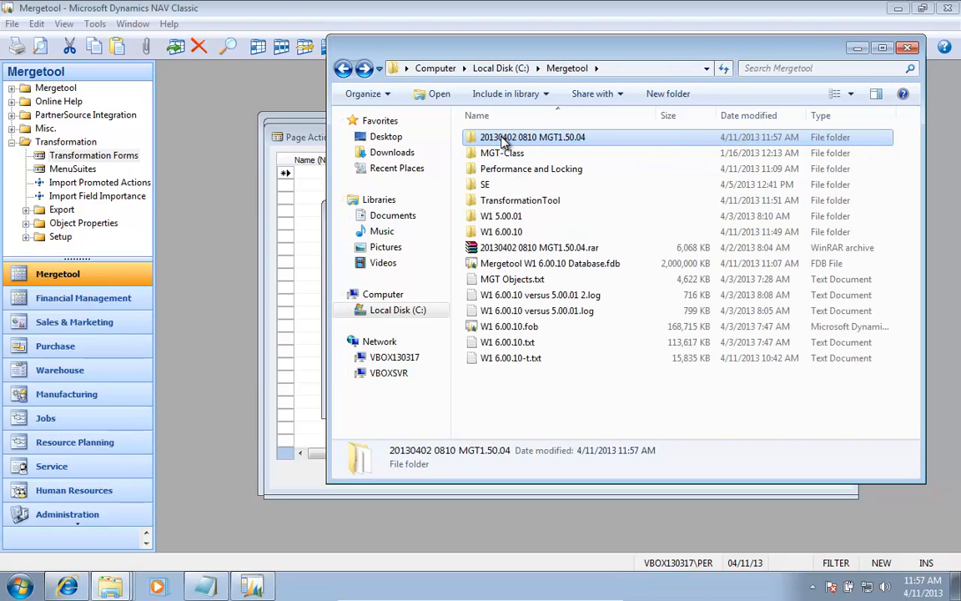
pyautogui.doubleClick(503, 142)
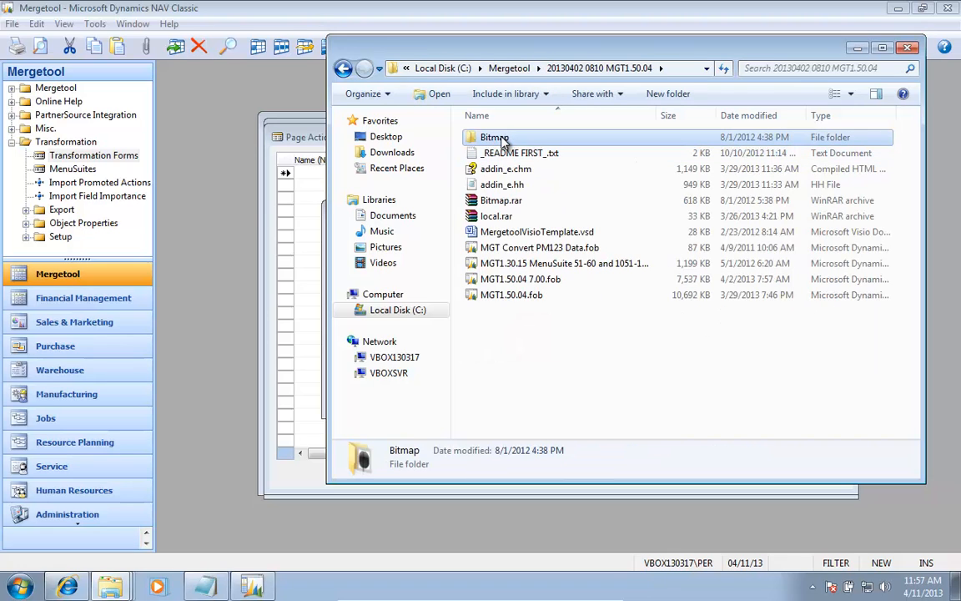
pyautogui.rightClick(503, 143)
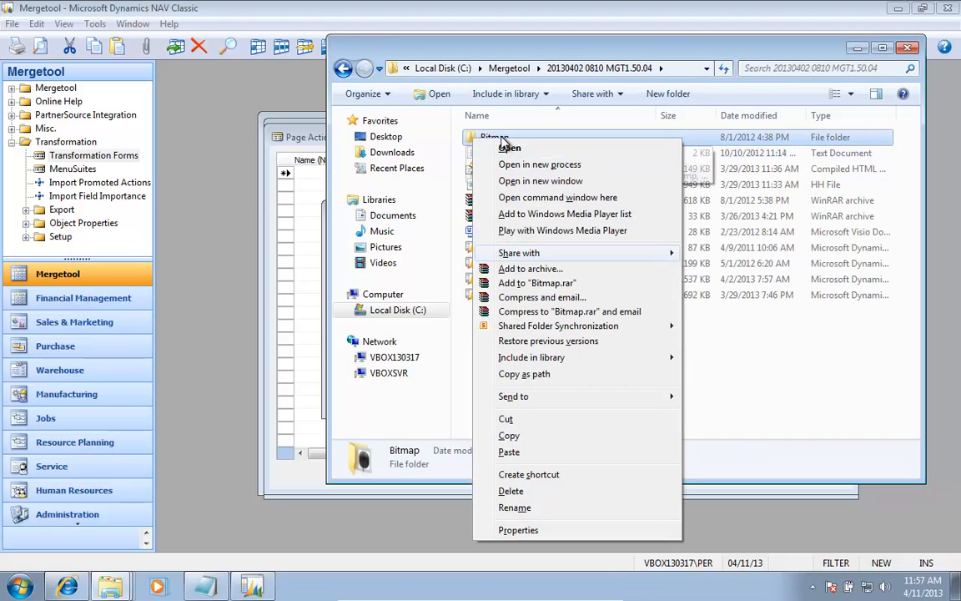
pyautogui.press('Down')
pyautogui.press('Down')
pyautogui.press('Down')
pyautogui.press('Down')
pyautogui.press('Down')
pyautogui.press('Down')
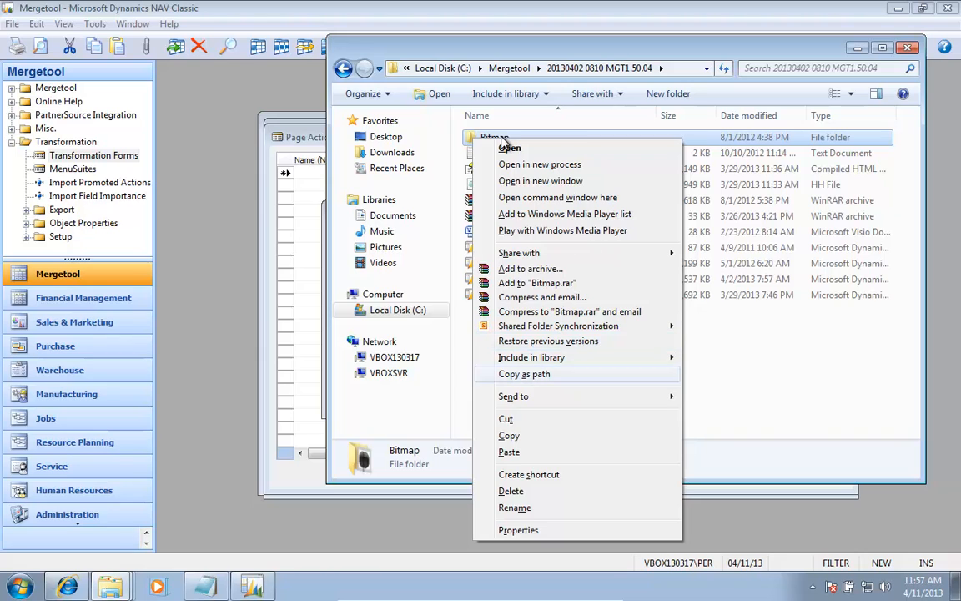
pyautogui.click(505, 146)
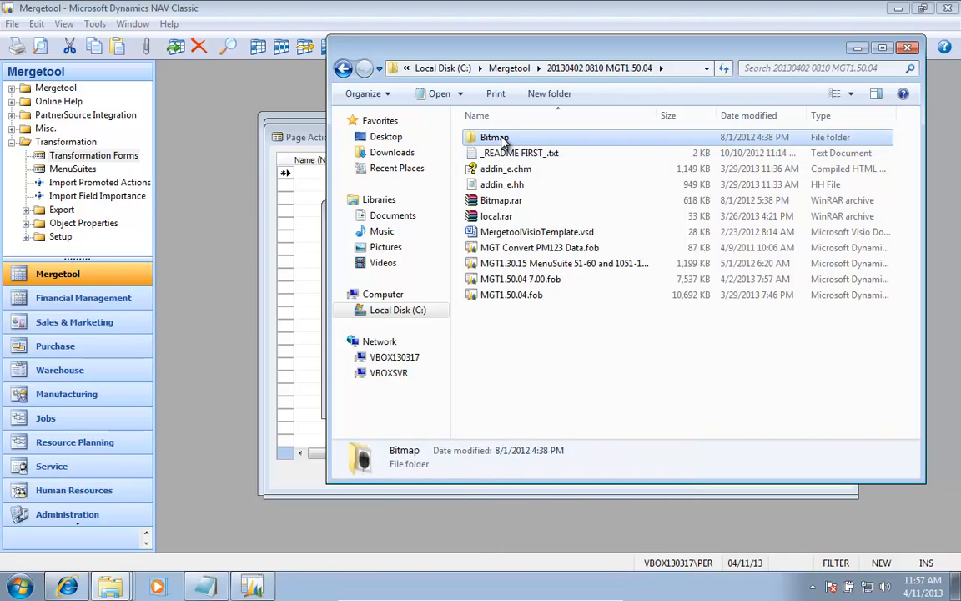
pyautogui.hotkey('alt', 'd')
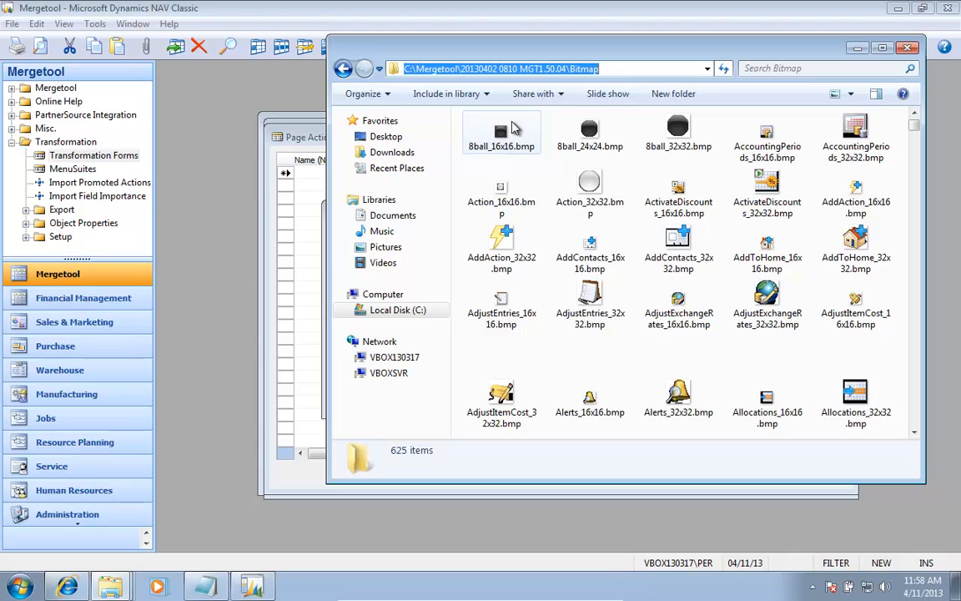
pyautogui.rightClick(520, 66)
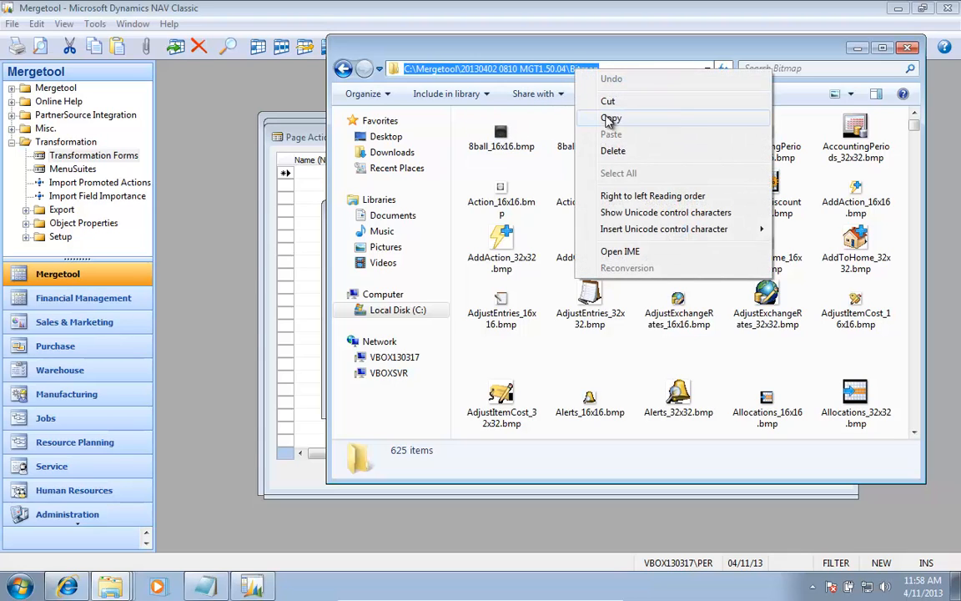
pyautogui.click(551, 110)
pyautogui.hotkey('alt', 'Tab')
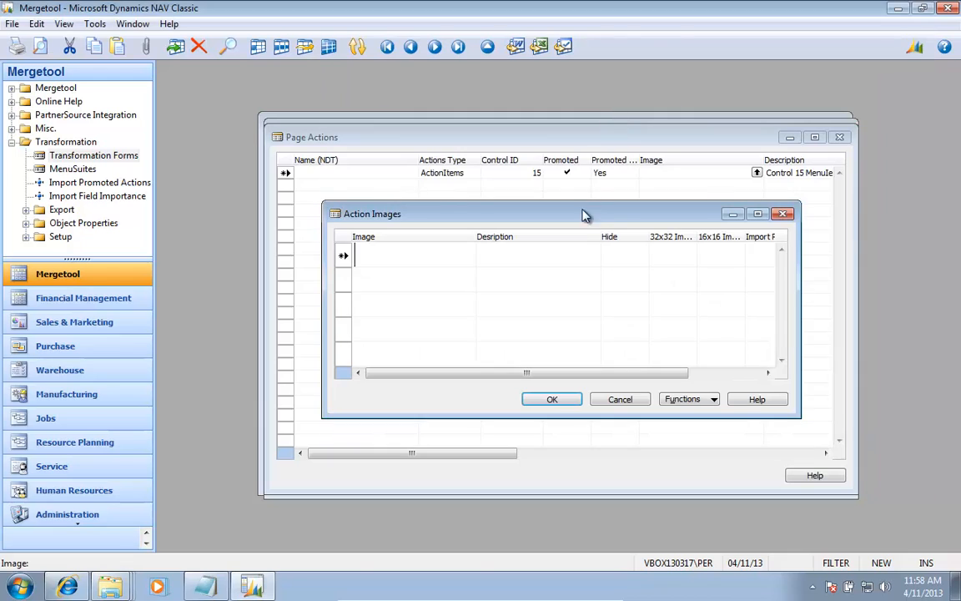
pyautogui.click(676, 401)
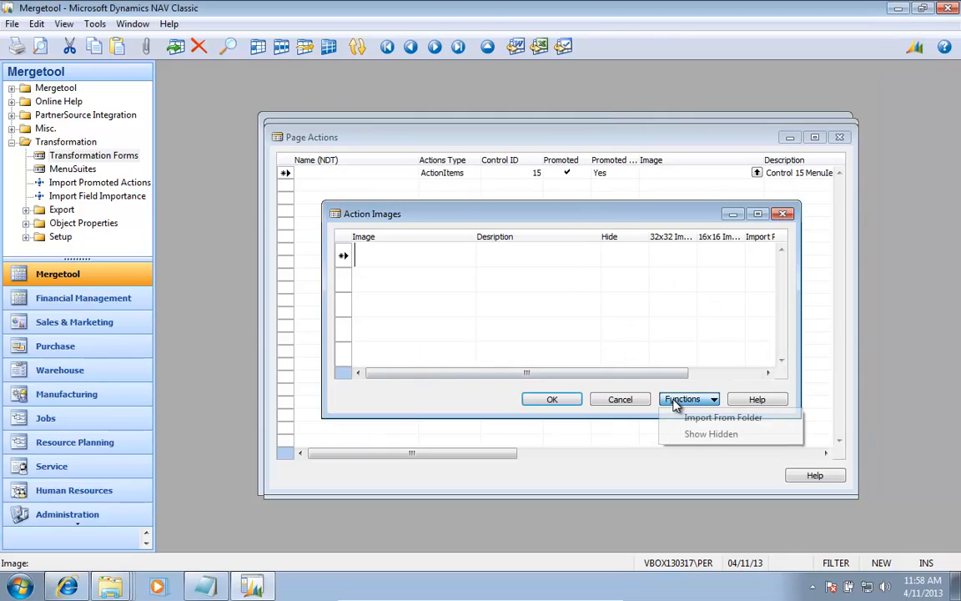
pyautogui.click(722, 417)
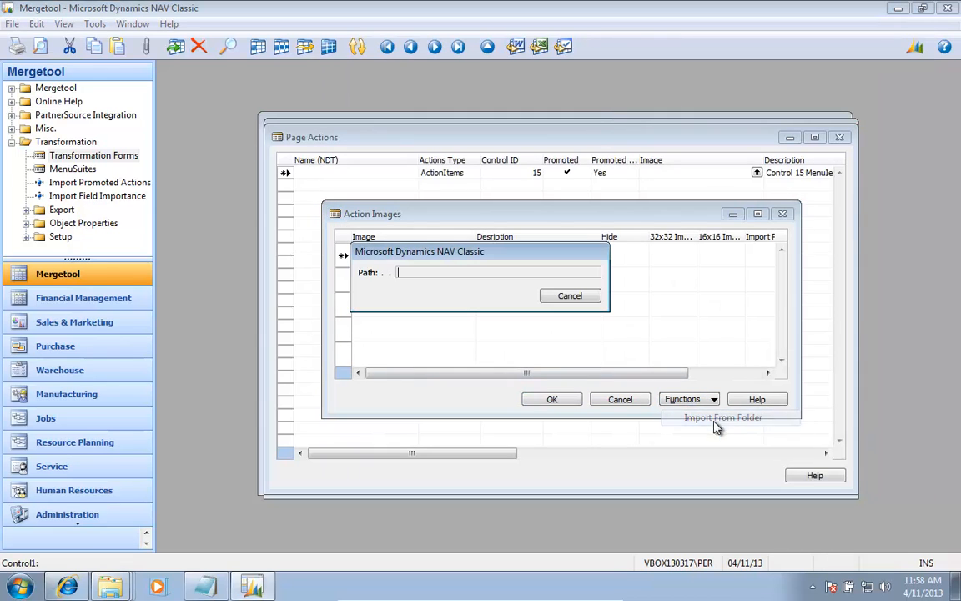
pyautogui.rightClick(429, 276)
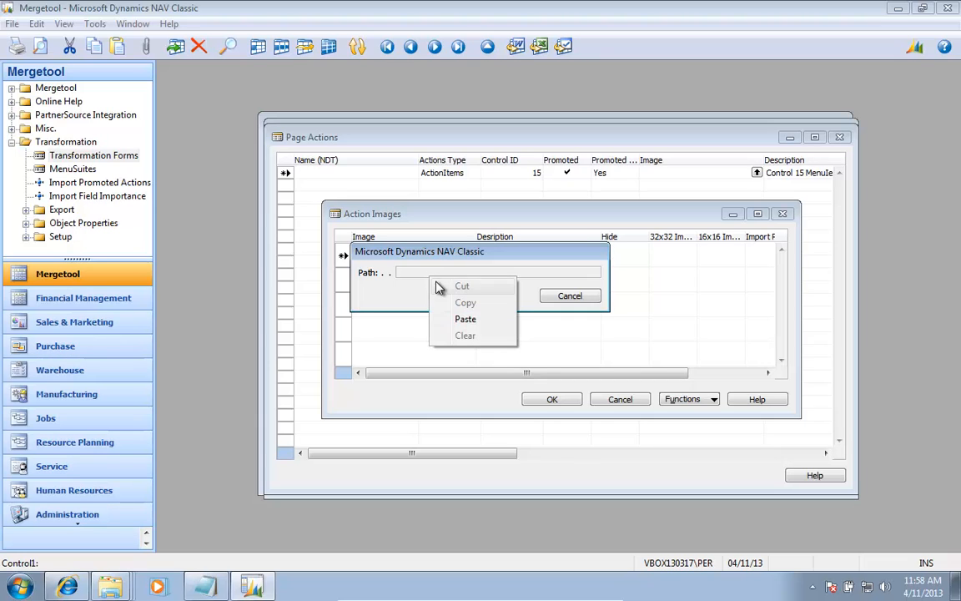
pyautogui.click(465, 320)
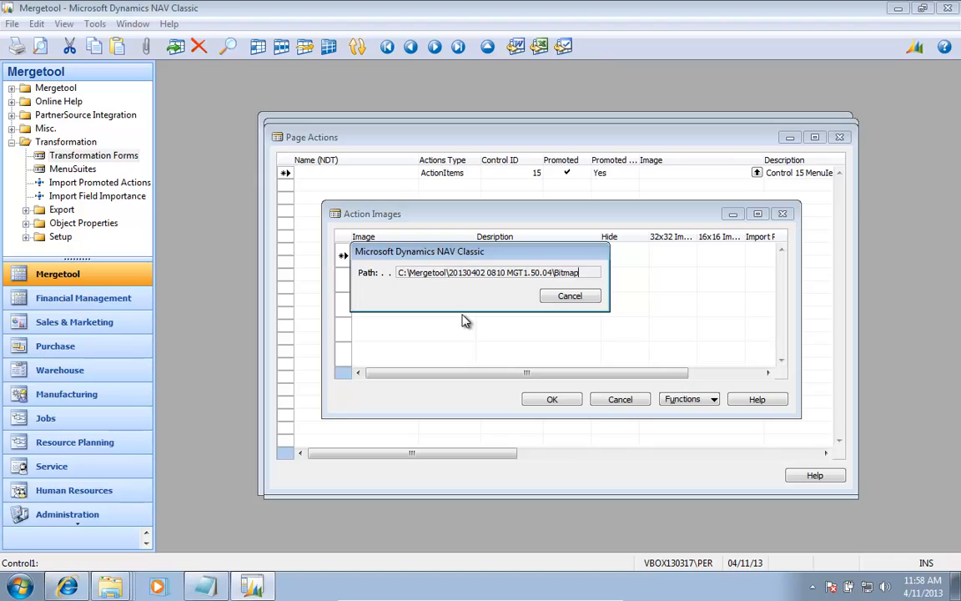
# Step: Assign the Start image from the imported action images to the control 15 page action and save the line
pyautogui.press('Up')
pyautogui.press('Up')
pyautogui.press('Up')
pyautogui.press('Up')
pyautogui.press('Up')
pyautogui.press('Up')
pyautogui.press('Up')
pyautogui.press('Up')
pyautogui.press('Up')
pyautogui.press('Up')
pyautogui.press('Up')
pyautogui.press('Up')
pyautogui.press('Up')
pyautogui.press('Up')
pyautogui.press('Up')
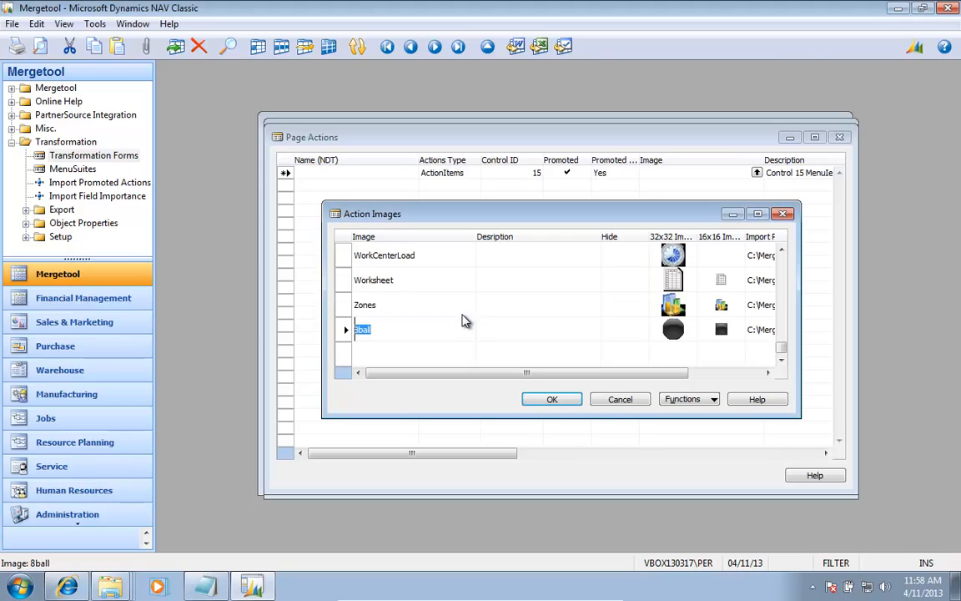
pyautogui.press('Up')
pyautogui.press('Up')
pyautogui.press('Up')
pyautogui.press('Up')
pyautogui.press('Up')
pyautogui.press('Up')
pyautogui.press('Up')
pyautogui.press('Up')
pyautogui.press('Up')
pyautogui.press('Up')
pyautogui.press('Up')
pyautogui.press('Up')
pyautogui.press('Up')
pyautogui.press('Up')
pyautogui.press('Up')
pyautogui.press('Up')
pyautogui.press('Up')
pyautogui.press('Up')
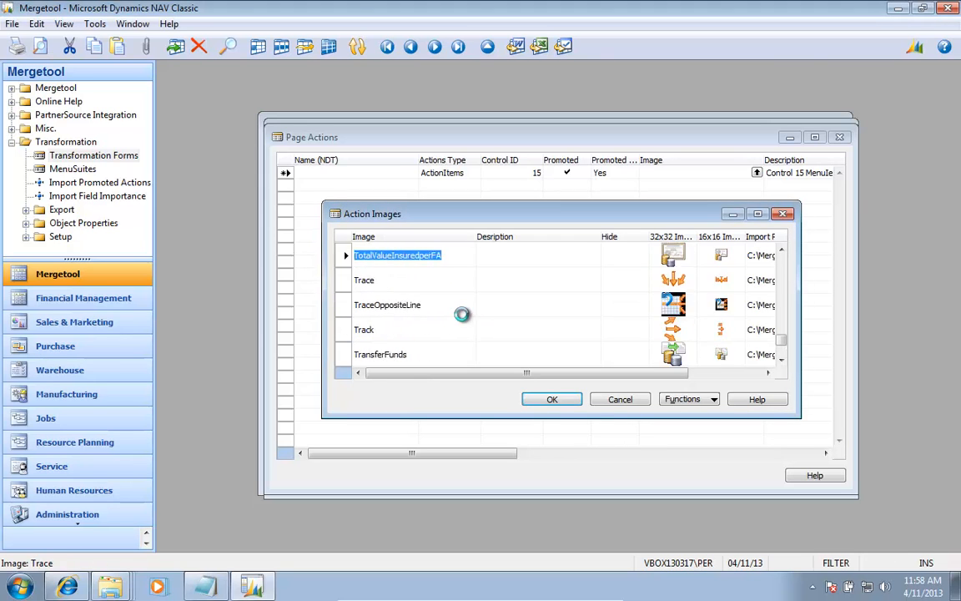
pyautogui.press('Up')
pyautogui.press('Up')
pyautogui.press('Up')
pyautogui.press('Up')
pyautogui.press('Up')
pyautogui.press('Up')
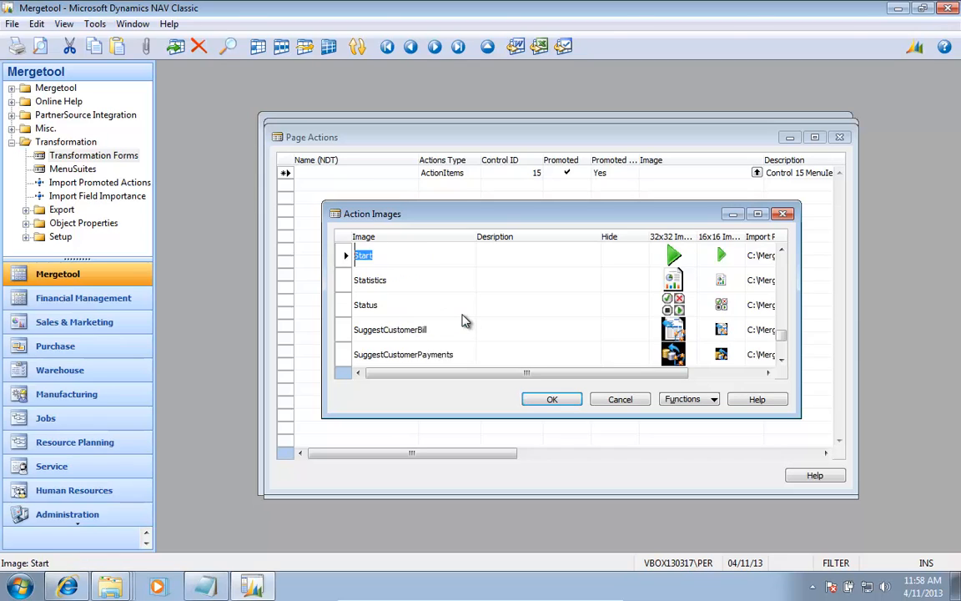
pyautogui.press('Down')
pyautogui.press('Return')
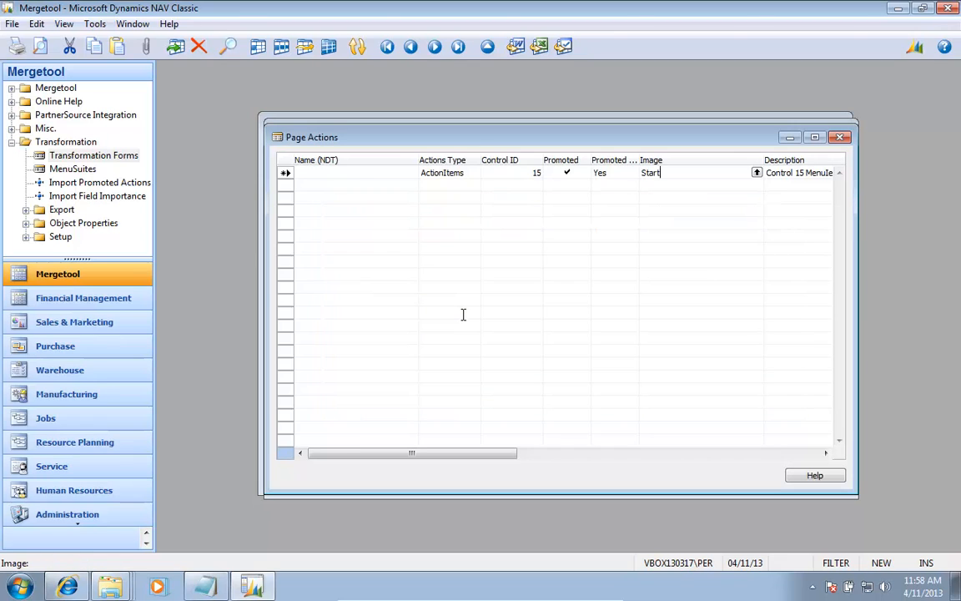
pyautogui.press('Down')
pyautogui.press('Up')
pyautogui.press('Left')
pyautogui.press('Left')
pyautogui.press('Left')
pyautogui.press('Left')
# Step: Review the name, type and control ID of the saved Start page action, and close Page Actions
pyautogui.press('Left')
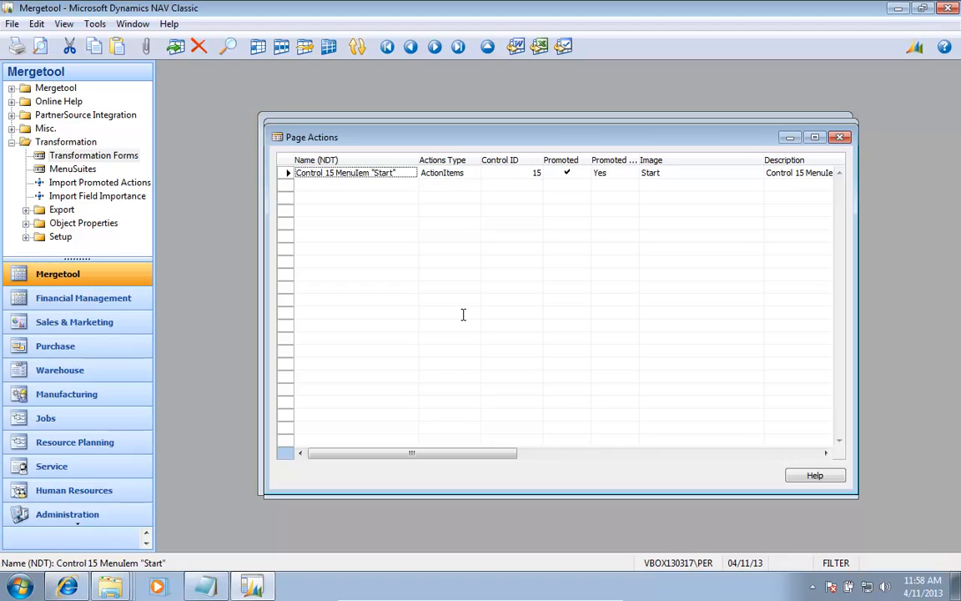
pyautogui.press('Right')
pyautogui.press('Right')
pyautogui.press('Right')
pyautogui.press('Right')
pyautogui.press('Right')
pyautogui.press('Left')
pyautogui.press('Left')
pyautogui.press('Left')
pyautogui.press('Left')
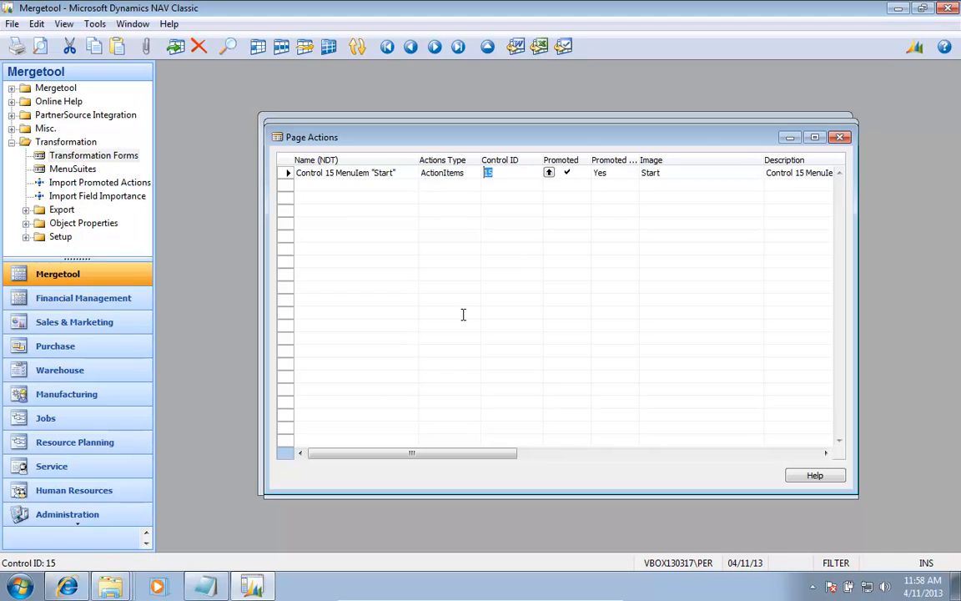
pyautogui.press('Down')
pyautogui.press('Up')
pyautogui.press('Left')
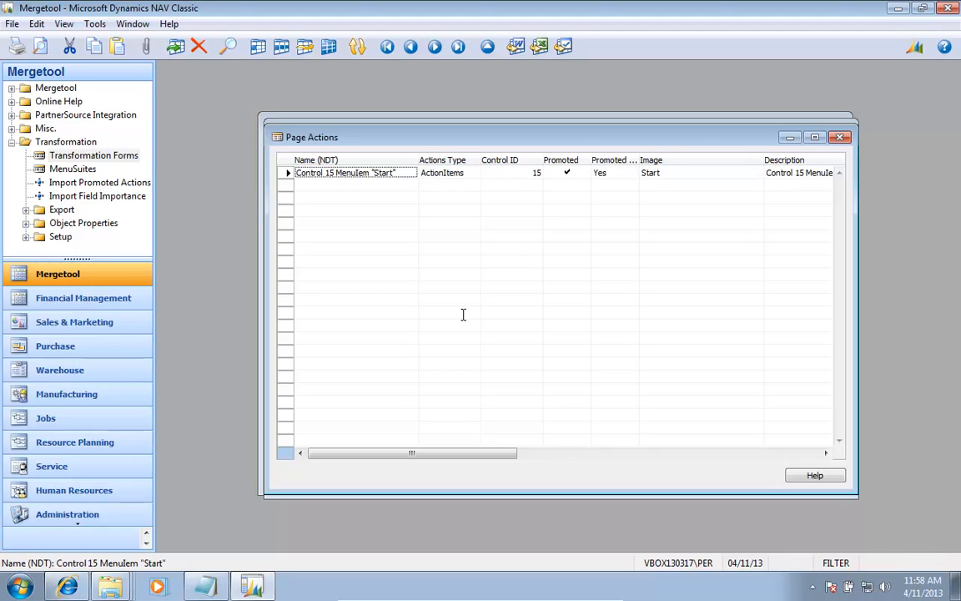
pyautogui.press('Escape')
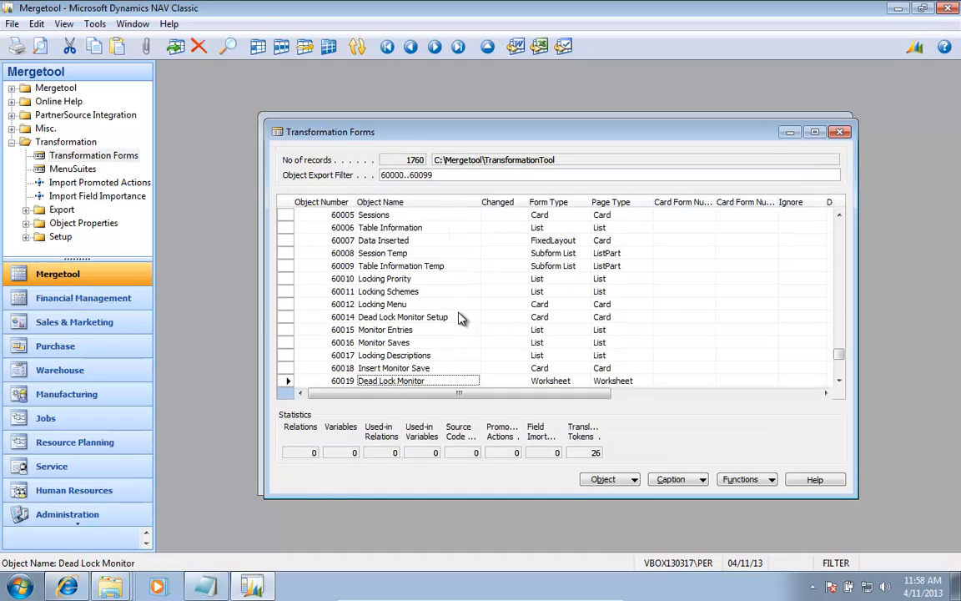
pyautogui.click(624, 480)
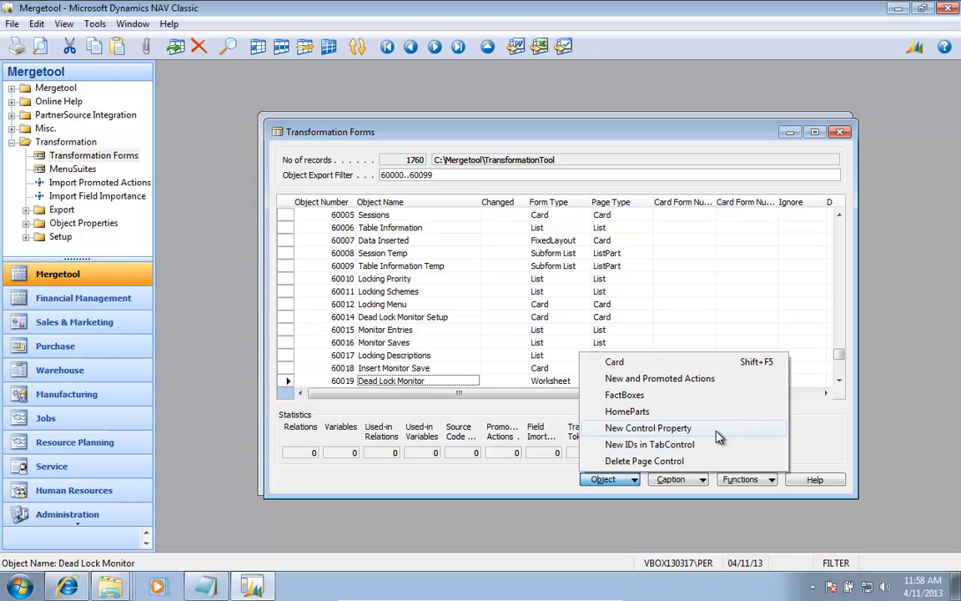
pyautogui.click(818, 446)
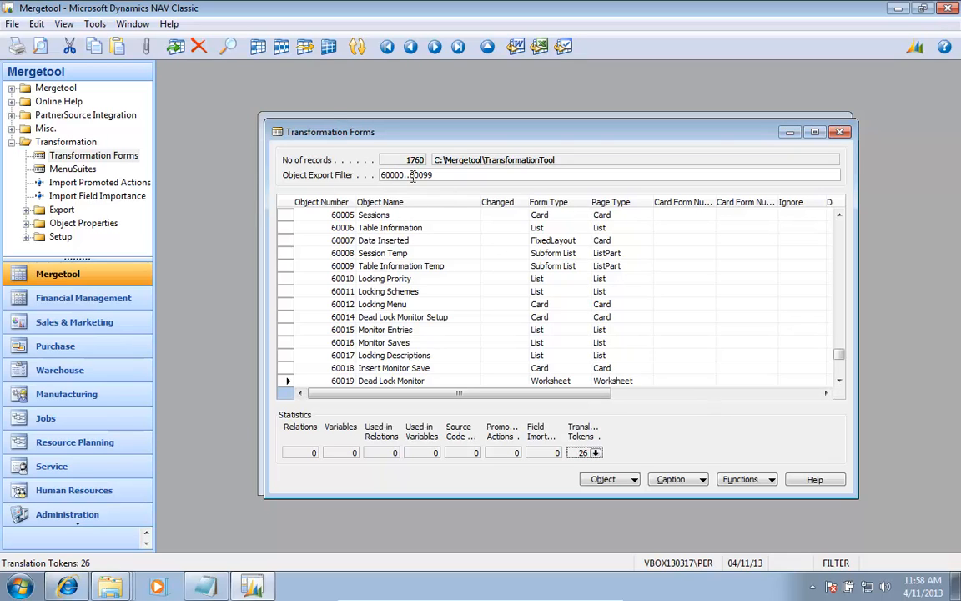
# Step: Export and run the transformation for objects 60000..60099, trusting execute.bat, and import the transformed objects
pyautogui.click(738, 480)
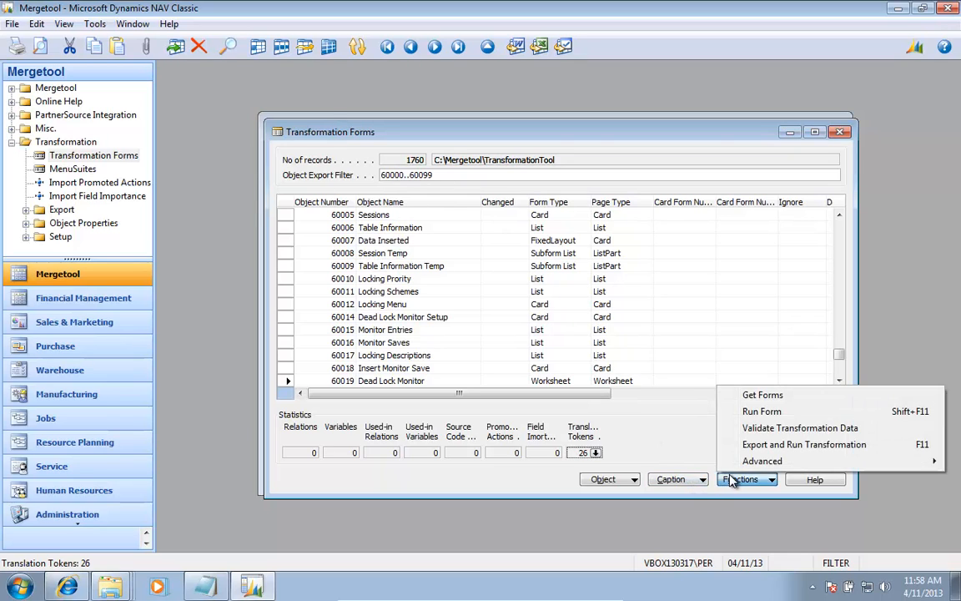
pyautogui.click(794, 443)
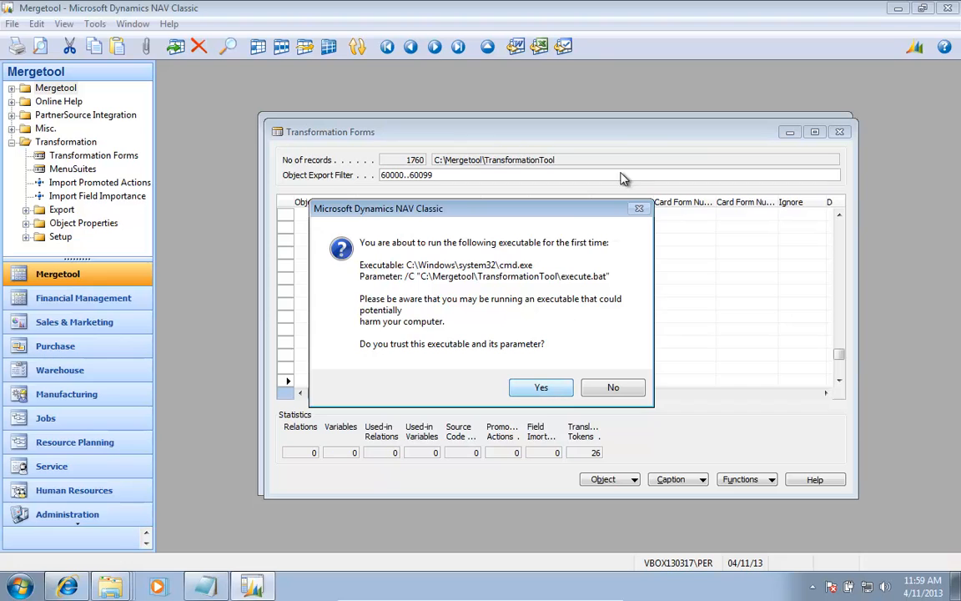
pyautogui.click(542, 387)
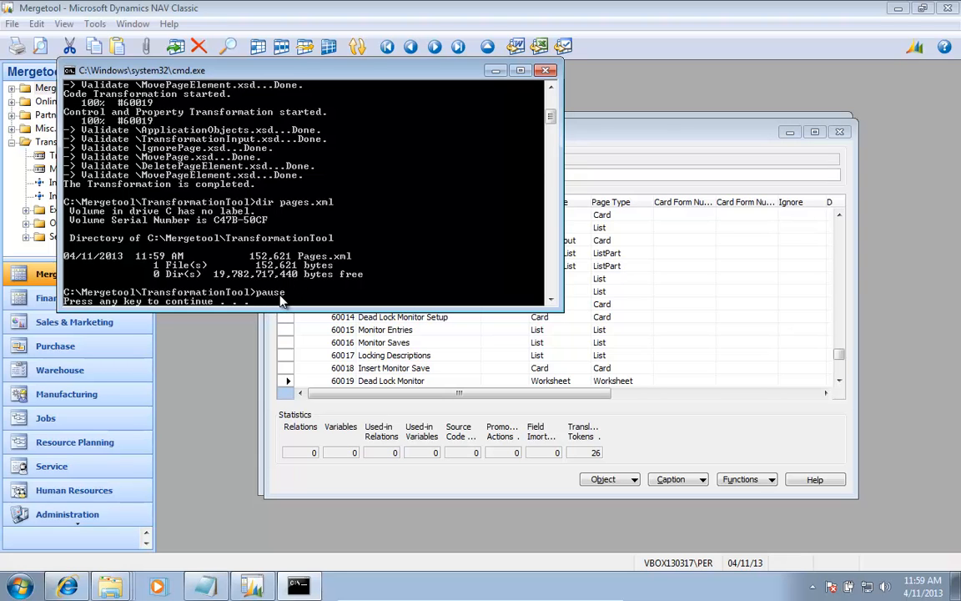
pyautogui.press('Return')
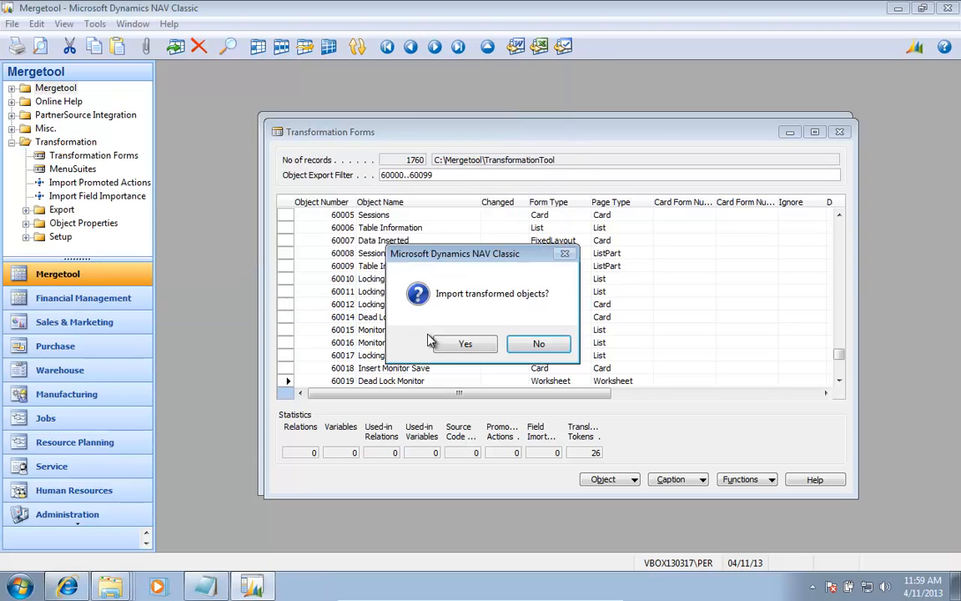
pyautogui.click(455, 344)
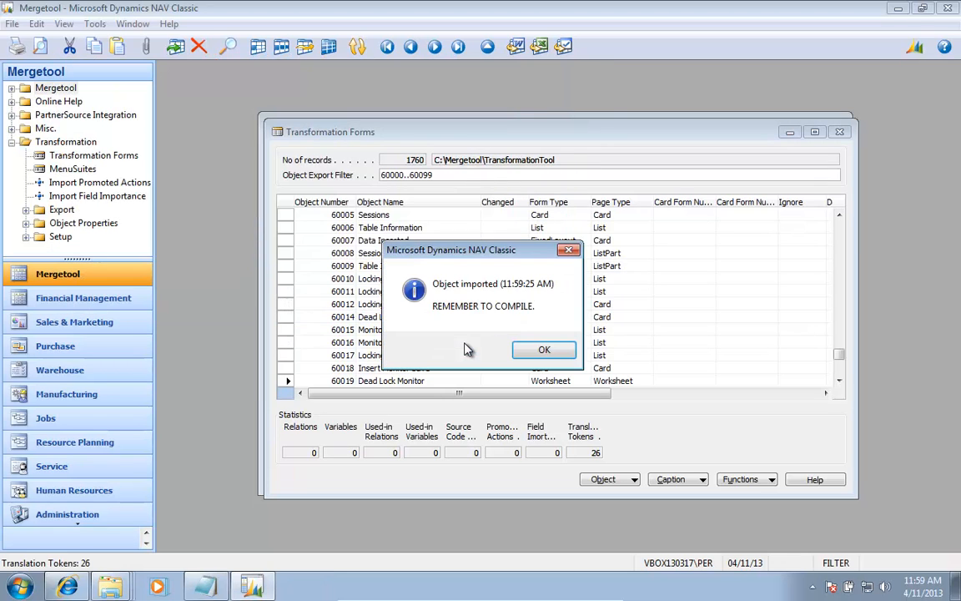
pyautogui.click(543, 351)
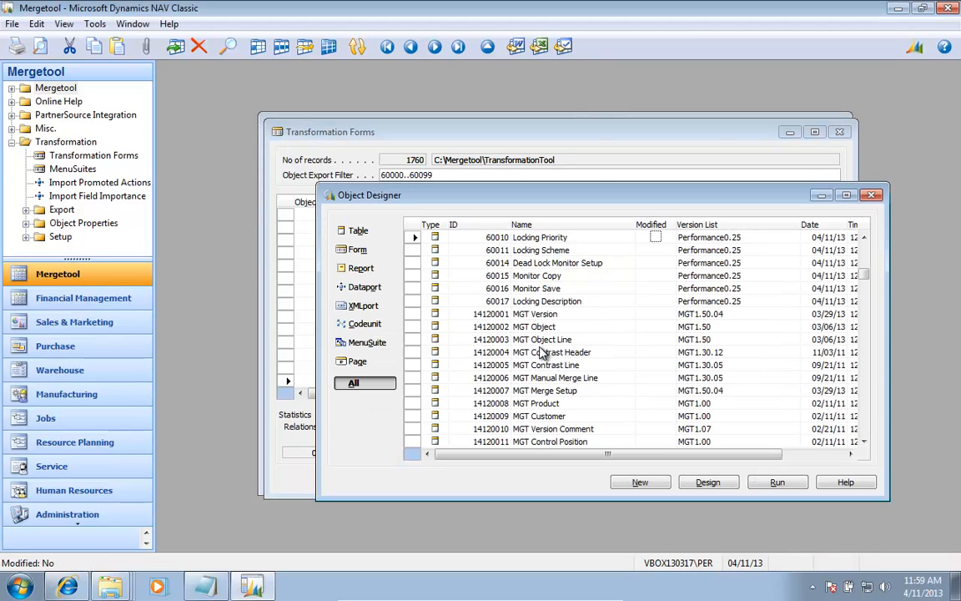
# Step: In Object Designer, filter the Version List by Per* and check the Compiled status of the last page object
pyautogui.press('F7')
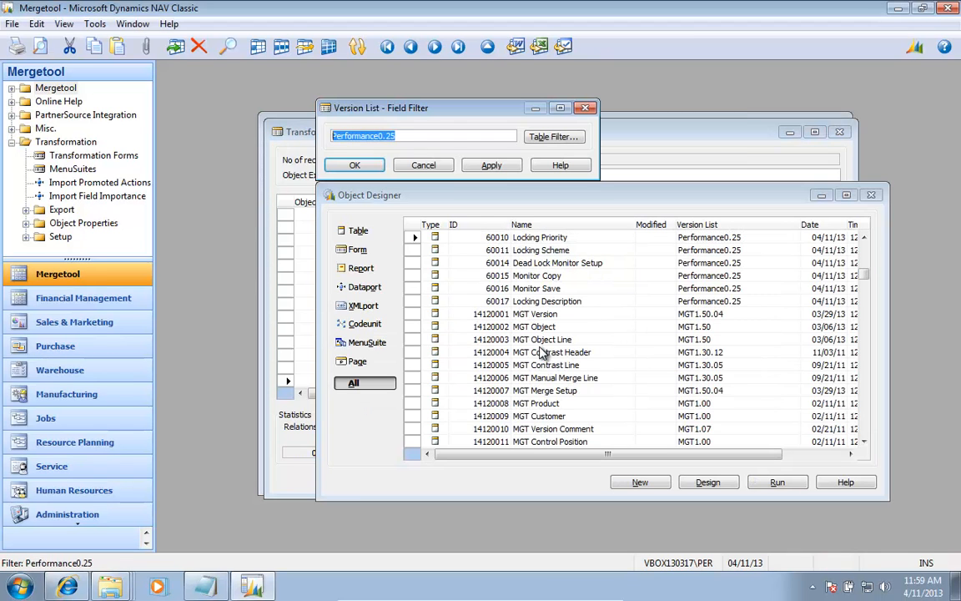
pyautogui.write('Per*')
pyautogui.press('Return')
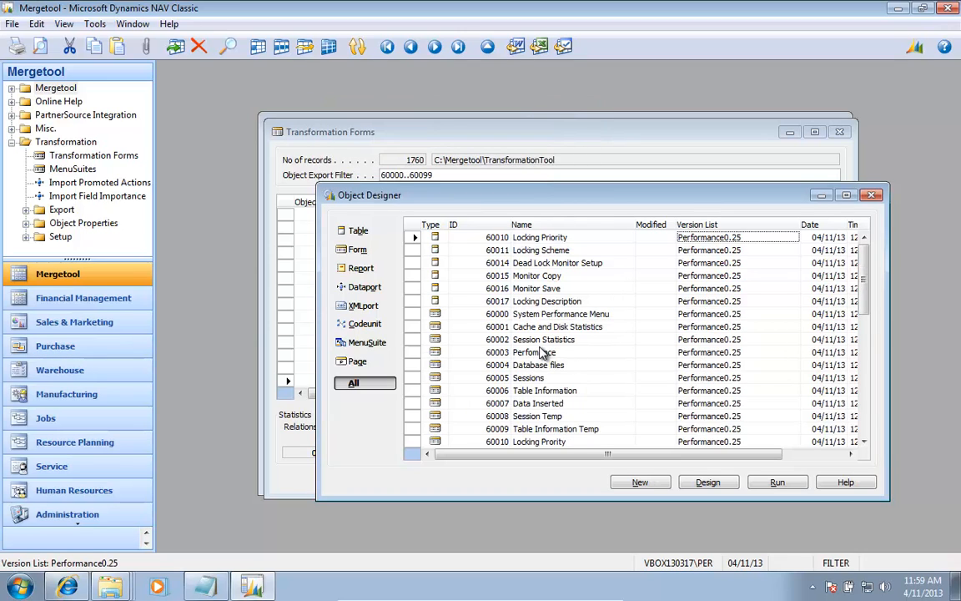
pyautogui.hotkey('ctrl', 'End')
pyautogui.press('Left')
pyautogui.press('Right')
pyautogui.press('Right')
pyautogui.press('Right')
pyautogui.press('Right')
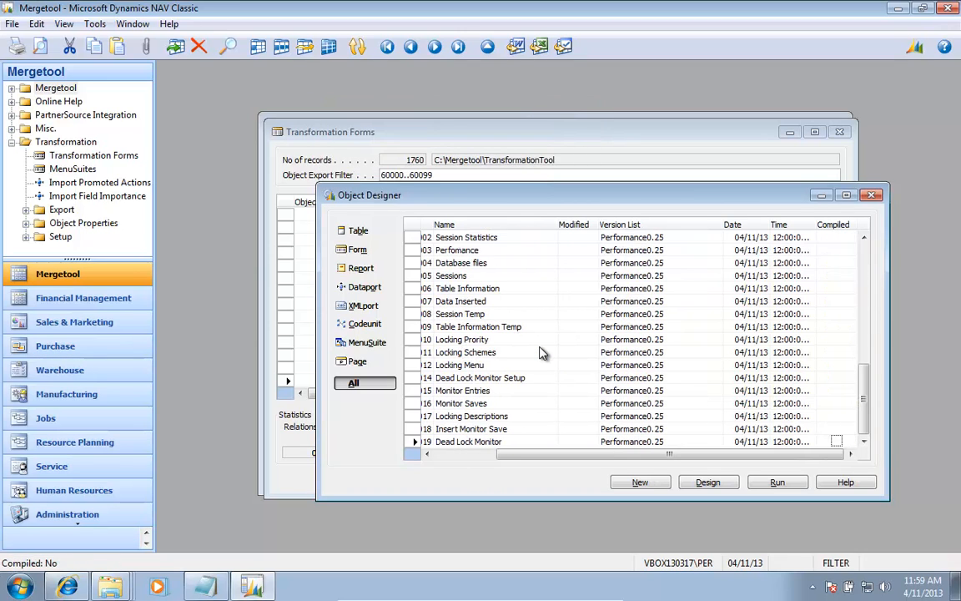
# Step: Compile the page objects from 60000 System Performance Menu through 60019 Dead Lock Monitor
pyautogui.press('Left')
pyautogui.press('Left')
pyautogui.press('Left')
pyautogui.press('Home')
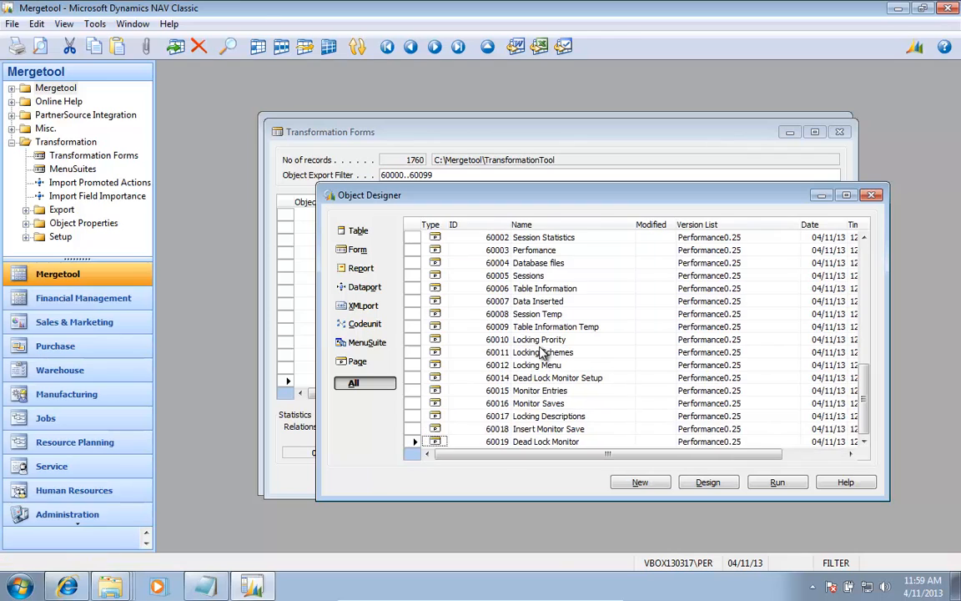
pyautogui.hotkey('shift', 'Up')
pyautogui.hotkey('shift', 'Up')
pyautogui.hotkey('shift', 'Up')
pyautogui.hotkey('shift', 'Up')
pyautogui.hotkey('shift', 'Up')
pyautogui.hotkey('shift', 'Up')
pyautogui.hotkey('shift', 'Up')
pyautogui.hotkey('shift', 'Up')
pyautogui.hotkey('shift', 'Up')
pyautogui.hotkey('shift', 'Up')
pyautogui.hotkey('shift', 'Up')
pyautogui.hotkey('shift', 'Up')
pyautogui.hotkey('shift', 'Up')
pyautogui.hotkey('shift', 'Up')
pyautogui.hotkey('shift', 'Up')
pyautogui.hotkey('shift', 'Up')
pyautogui.hotkey('shift', 'Up')
pyautogui.hotkey('shift', 'Up')
pyautogui.hotkey('shift', 'Up')
pyautogui.hotkey('shift', 'Up')
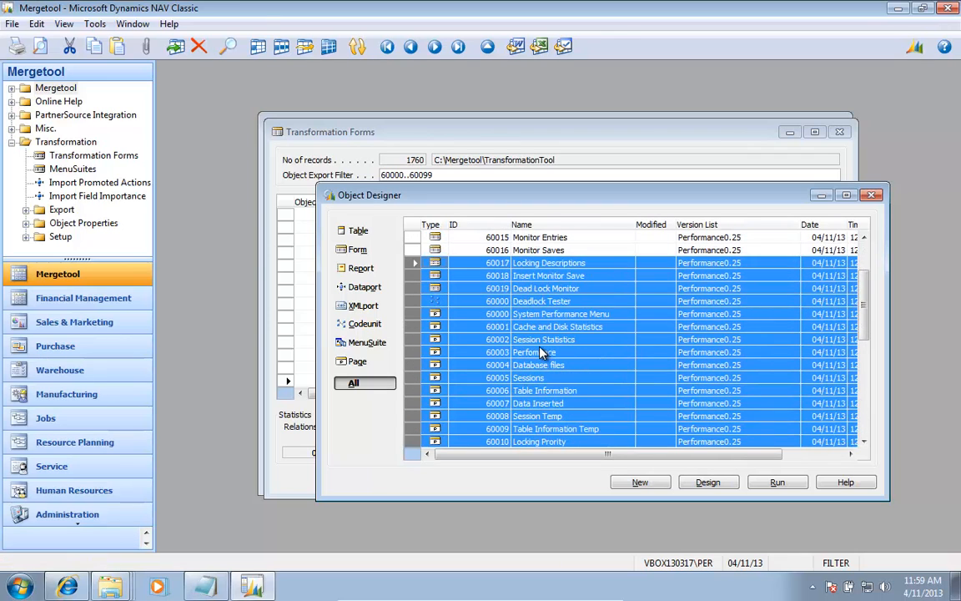
pyautogui.hotkey('shift', 'Down')
pyautogui.hotkey('shift', 'Down')
pyautogui.hotkey('shift', 'Down')
pyautogui.hotkey('shift', 'Down')
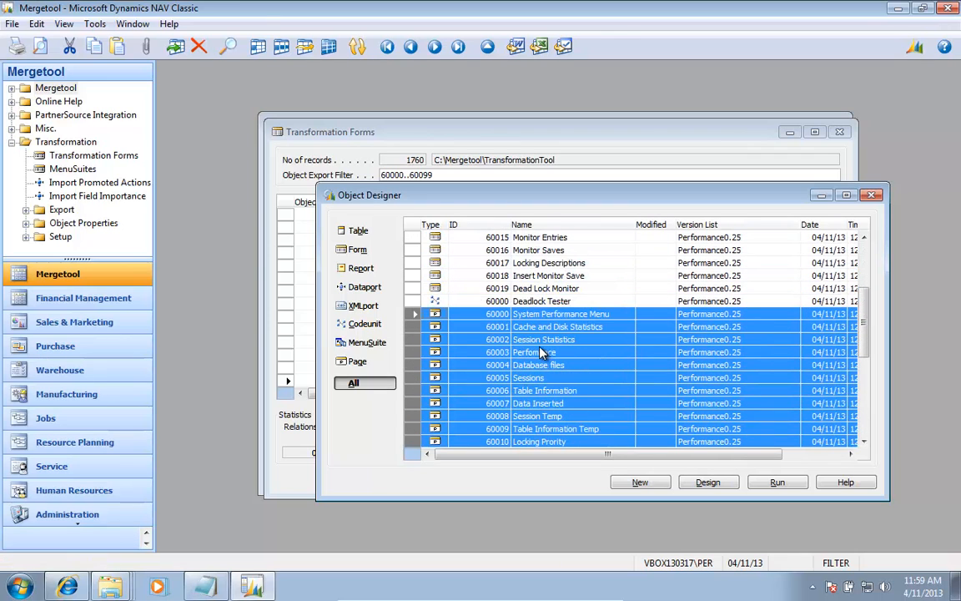
pyautogui.press('F11')
pyautogui.press('Return')
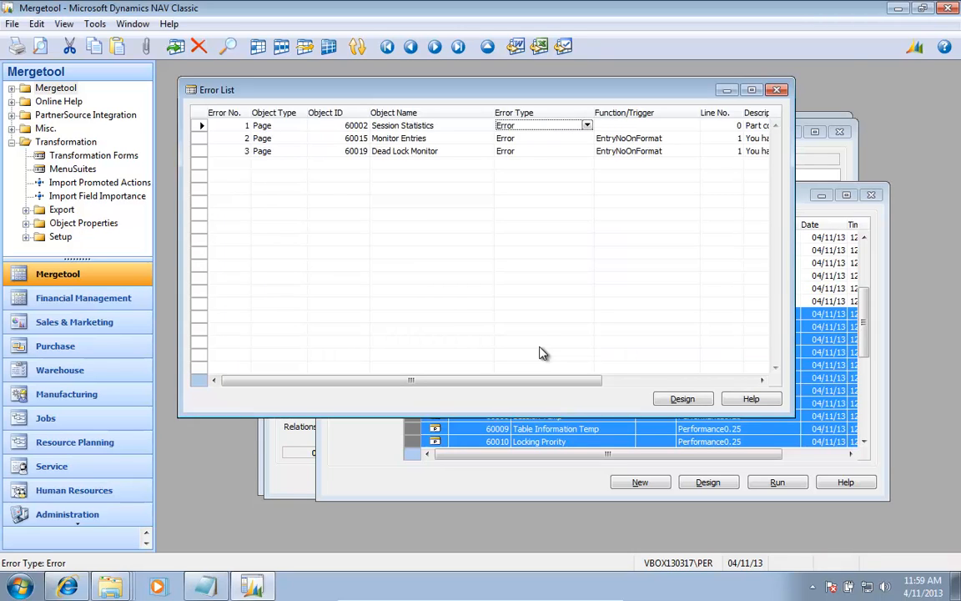
# Step: Review the pages listed in the compile Error List and close it
pyautogui.press('Left')
pyautogui.press('Left')
pyautogui.press('Left')
pyautogui.press('Left')
pyautogui.press('Down')
pyautogui.press('Up')
pyautogui.press('Right')
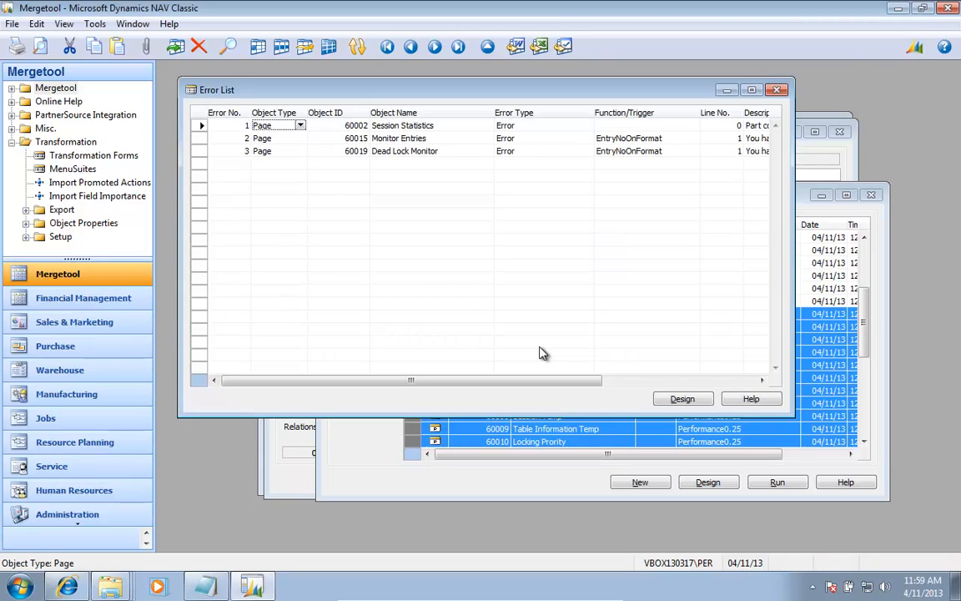
pyautogui.press('Escape')
# Step: Check the Compiled status of the generated pages, then close Object Designer and return to the Versions list
pyautogui.press('Right')
pyautogui.press('Right')
pyautogui.press('Right')
pyautogui.press('Right')
pyautogui.press('Right')
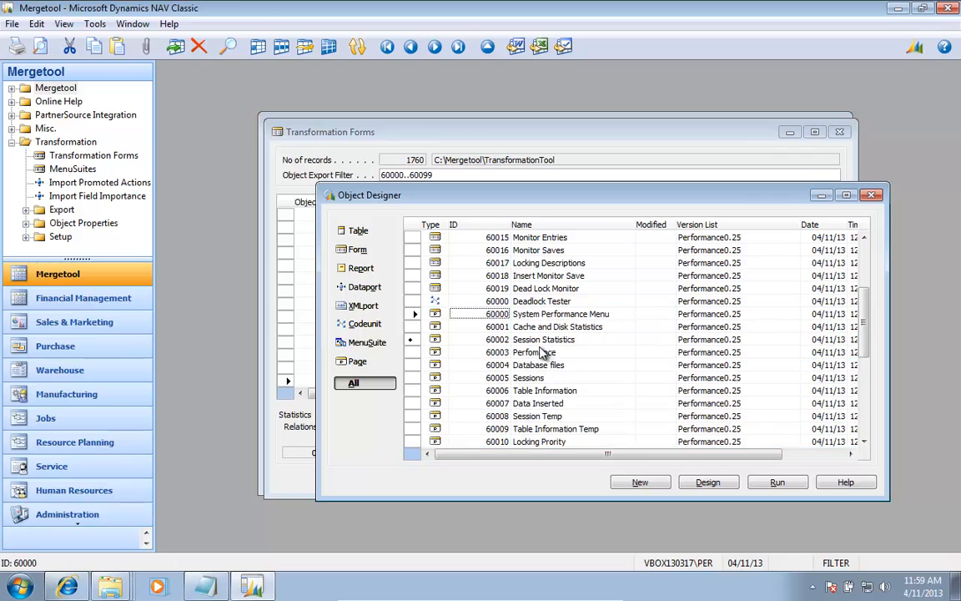
pyautogui.press('Down')
pyautogui.press('Down')
pyautogui.press('Down')
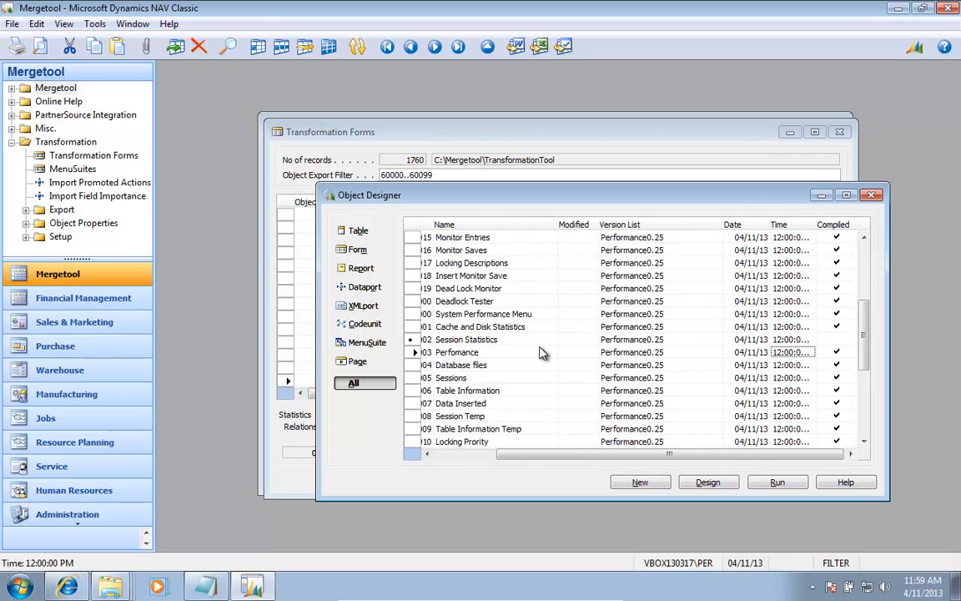
pyautogui.press('Home')
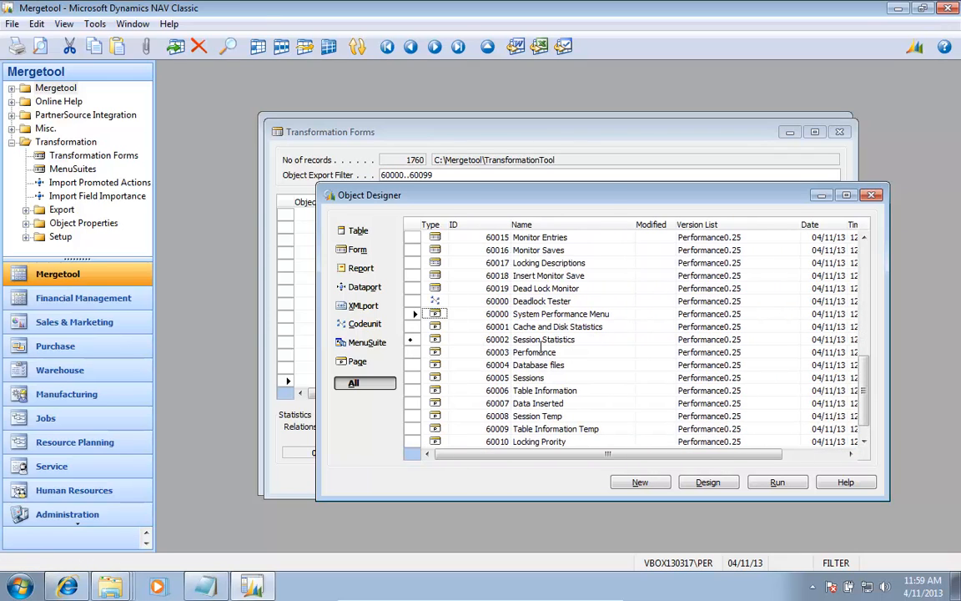
pyautogui.press('Escape')
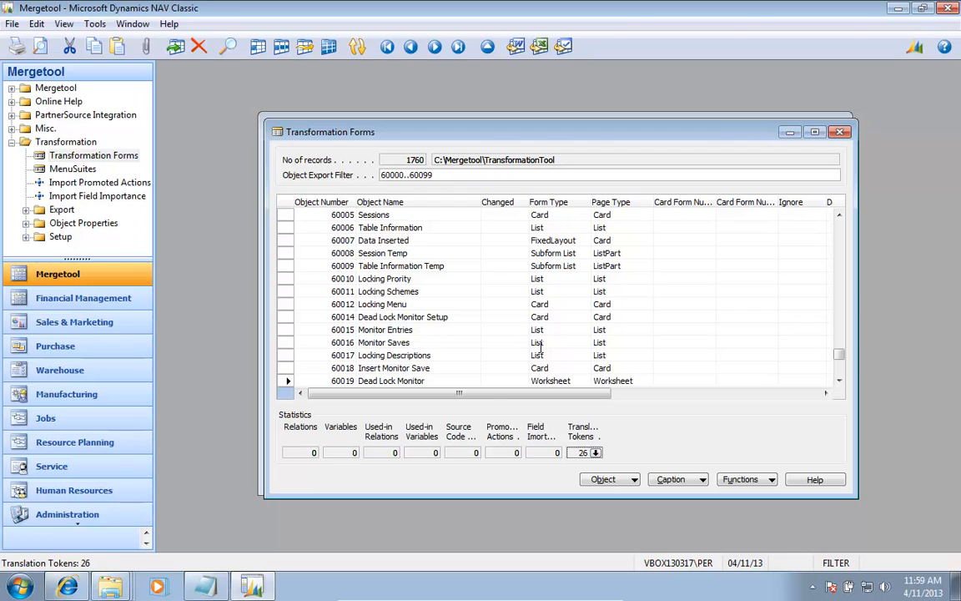
pyautogui.press('Escape')
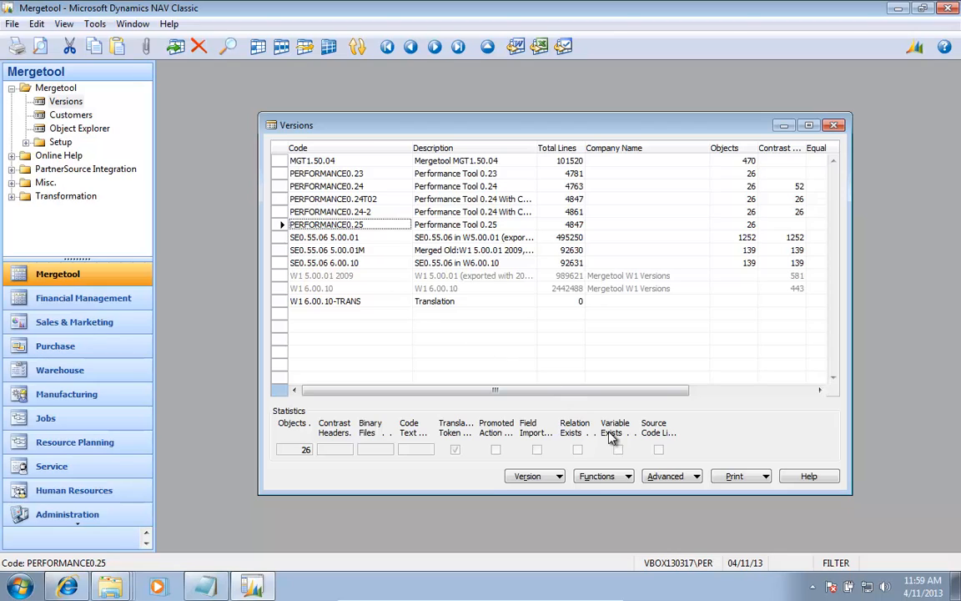
# Step: Create the Navision 2009 Transformation promoted actions data for version PERFORMANCE0.25 with Object Type Form
pyautogui.click(672, 477)
pyautogui.moveTo(722, 449)
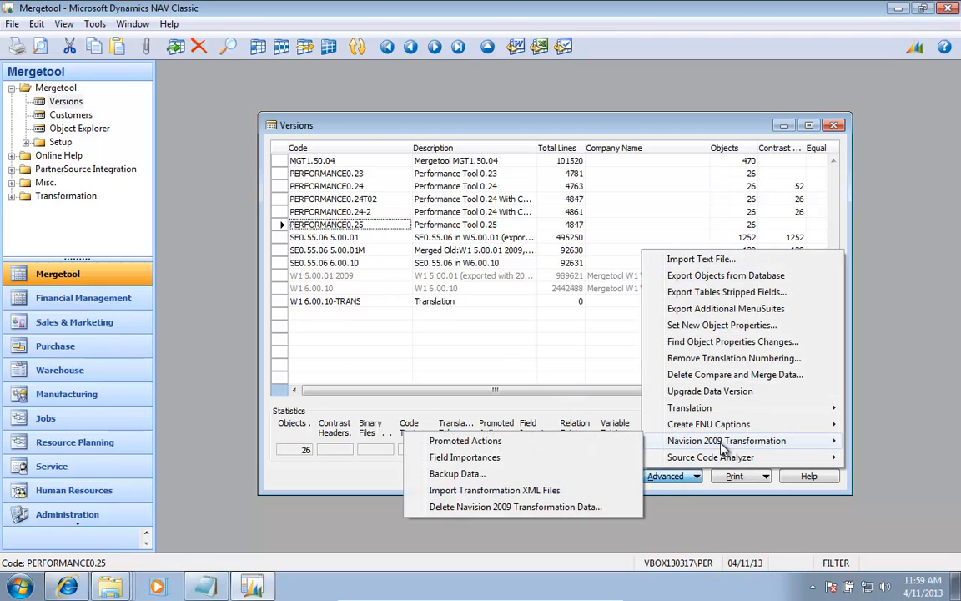
pyautogui.click(483, 444)
pyautogui.click(745, 481)
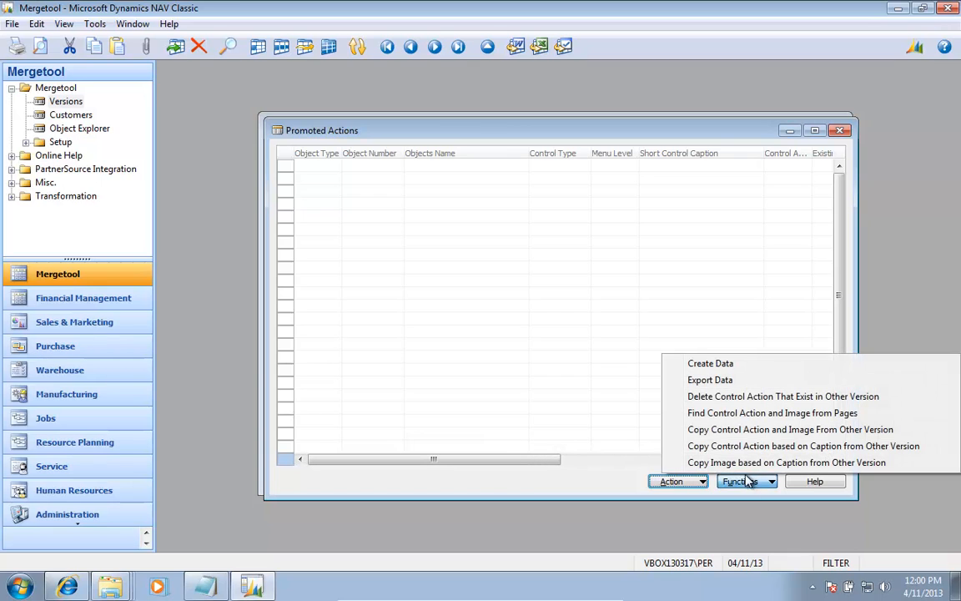
pyautogui.click(718, 367)
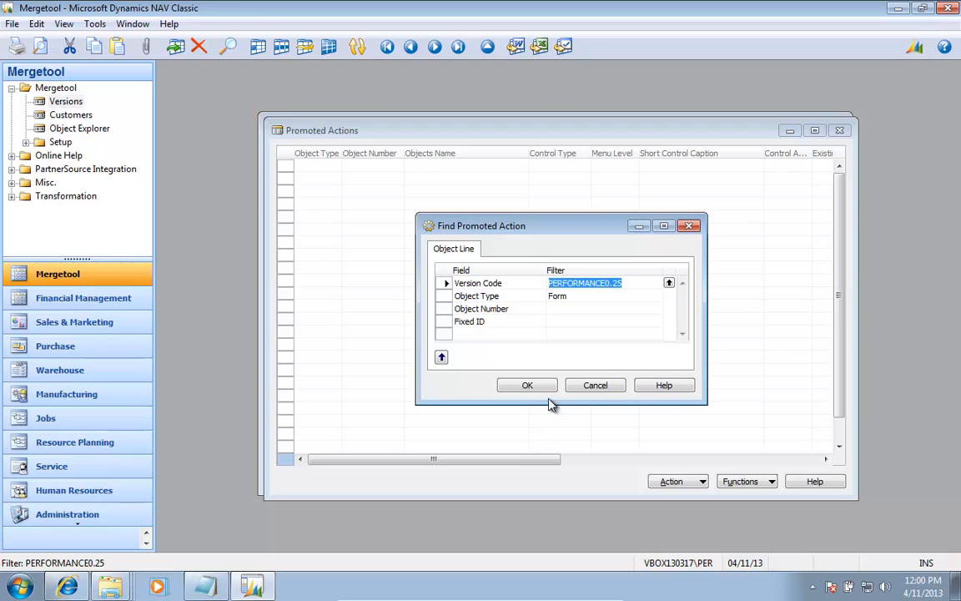
pyautogui.click(528, 387)
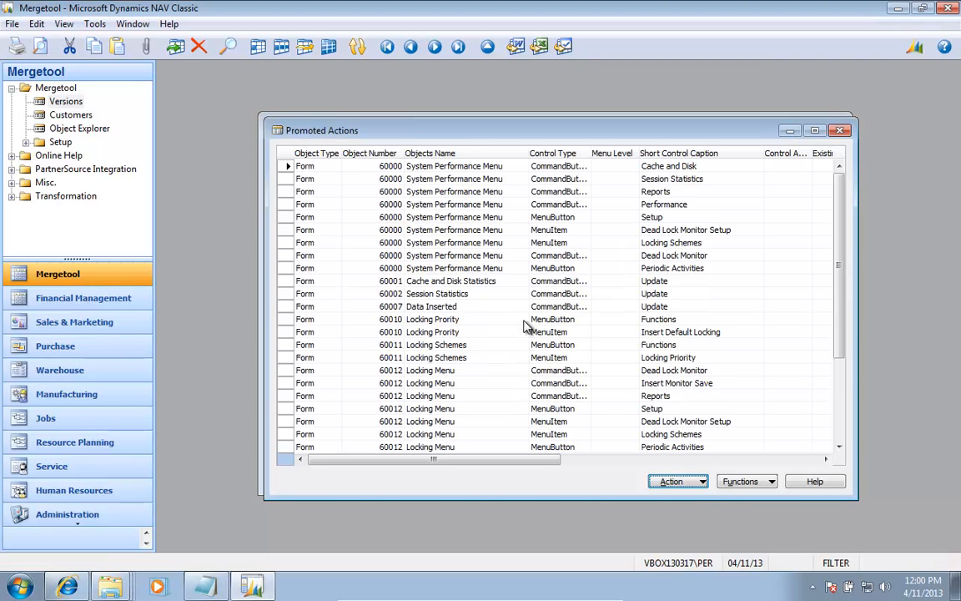
# Step: Look through the created promoted actions down to the Dead Lock Monitor menu items
pyautogui.press('Down')
pyautogui.press('Down')
pyautogui.press('Down')
pyautogui.press('Down')
pyautogui.press('Down')
pyautogui.press('Down')
pyautogui.press('Down')
pyautogui.press('Down')
pyautogui.press('Down')
pyautogui.press('Down')
pyautogui.press('Down')
pyautogui.press('Down')
pyautogui.press('Down')
pyautogui.press('Down')
pyautogui.press('Down')
pyautogui.press('Down')
pyautogui.press('Down')
pyautogui.press('Down')
pyautogui.press('Down')
pyautogui.press('Down')
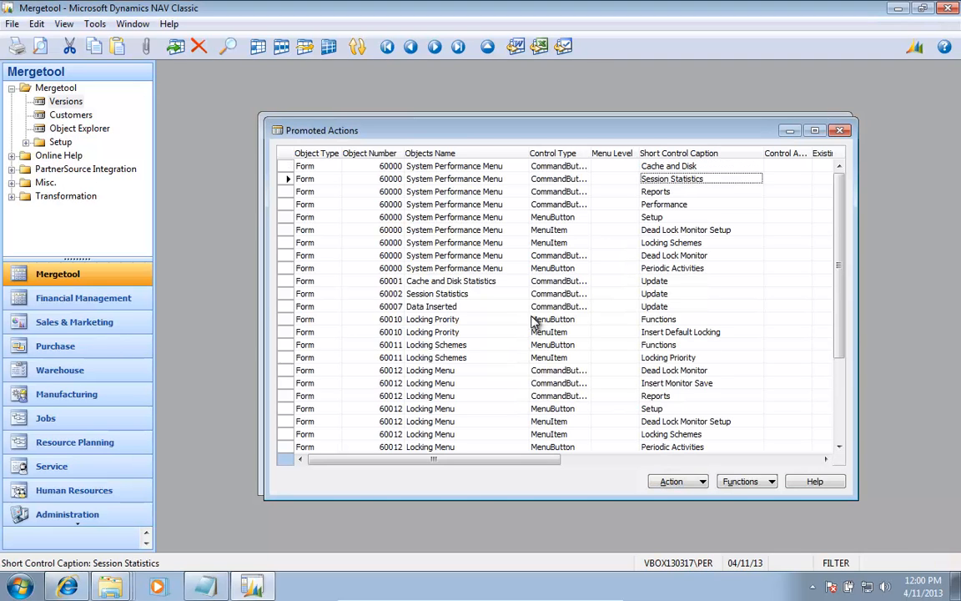
pyautogui.press('Up')
pyautogui.press('Up')
pyautogui.press('Up')
pyautogui.press('Up')
pyautogui.press('Up')
pyautogui.press('Up')
pyautogui.press('Up')
pyautogui.press('Up')
pyautogui.press('Up')
pyautogui.press('Up')
pyautogui.press('Up')
pyautogui.press('Up')
pyautogui.press('Up')
pyautogui.press('Up')
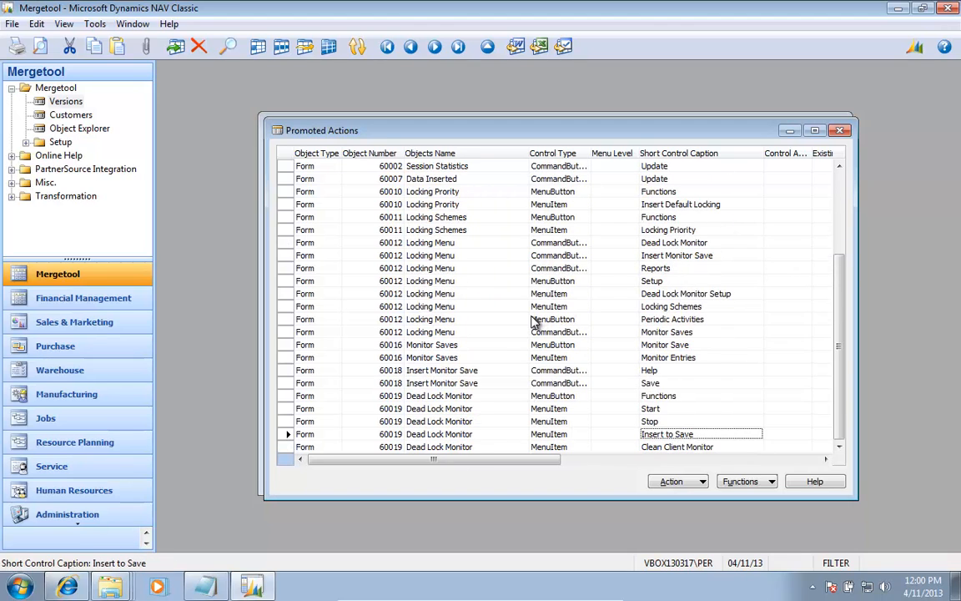
# Step: Set the Control Action of the Update button on the Cache and Disk Statistics form to Promoted
pyautogui.press('Up')
pyautogui.press('Up')
pyautogui.press('Up')
pyautogui.press('Up')
pyautogui.press('Up')
pyautogui.press('Up')
pyautogui.press('Up')
pyautogui.press('Up')
pyautogui.press('Up')
pyautogui.press('Up')
pyautogui.press('Up')
pyautogui.press('Up')
pyautogui.press('Up')
pyautogui.press('Up')
pyautogui.press('Up')
pyautogui.press('Up')
pyautogui.press('Up')
pyautogui.press('Up')
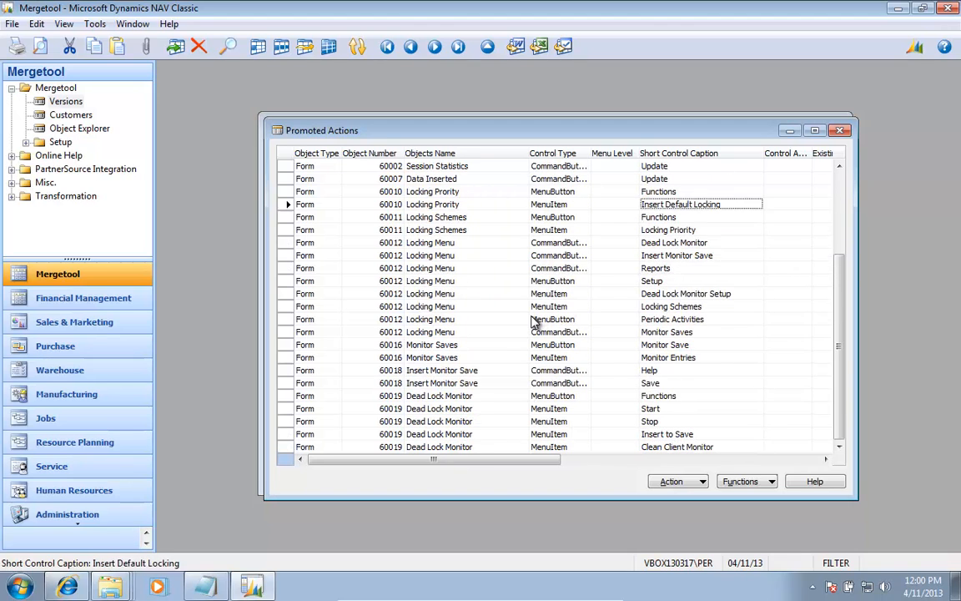
pyautogui.press('Down')
pyautogui.press('Down')
pyautogui.press('Down')
pyautogui.press('Down')
pyautogui.press('Down')
pyautogui.press('Down')
pyautogui.press('Down')
pyautogui.press('Down')
pyautogui.press('Down')
pyautogui.press('Down')
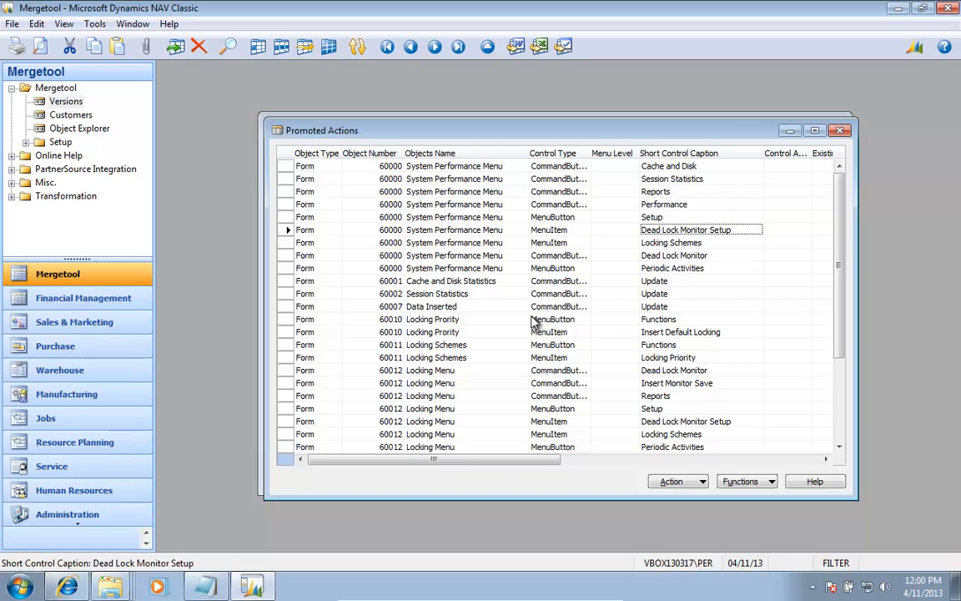
pyautogui.press('Left')
pyautogui.press('Up')
pyautogui.press('Left')
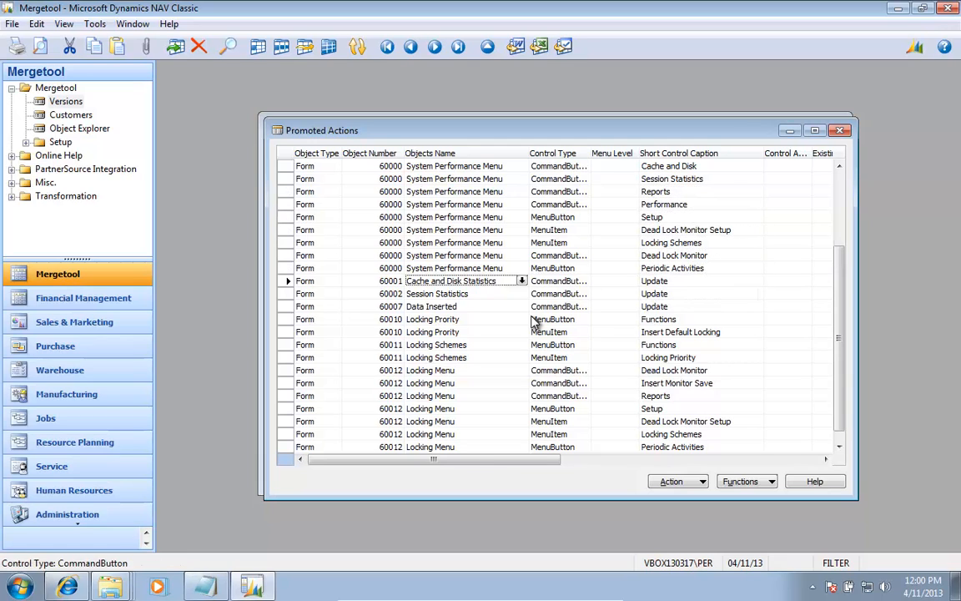
pyautogui.press('Right')
pyautogui.press('Right')
pyautogui.press('Right')
pyautogui.press('Right')
pyautogui.press('Right')
pyautogui.press('Left')
pyautogui.press('Left')
pyautogui.press('F2')
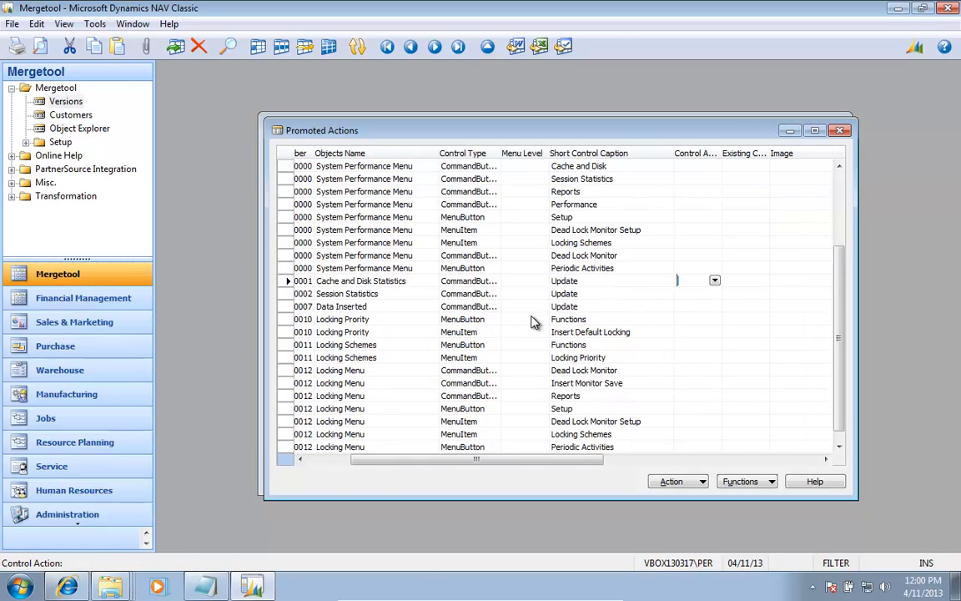
pyautogui.press('F6')
pyautogui.press('Down')
pyautogui.press('Down')
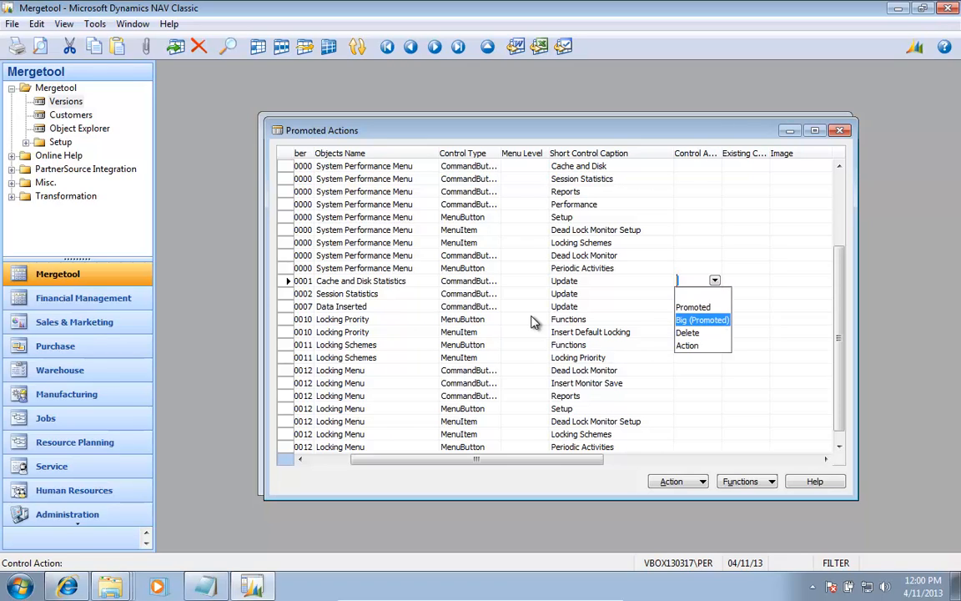
pyautogui.press('Up')
pyautogui.press('Return')
pyautogui.press('Return')
# Step: Look through the available action images around the Start, Suggest and Update entries for one that suits the Update button
pyautogui.press('F6')
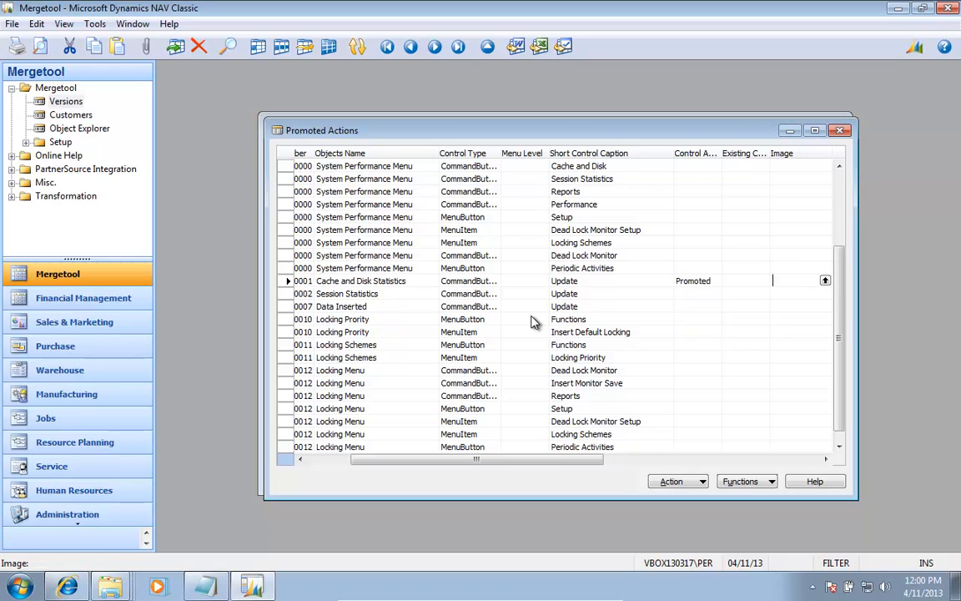
pyautogui.press('Up')
pyautogui.press('Up')
pyautogui.press('Up')
pyautogui.press('Up')
pyautogui.press('Up')
pyautogui.press('Up')
pyautogui.press('Up')
pyautogui.press('Up')
pyautogui.press('Up')
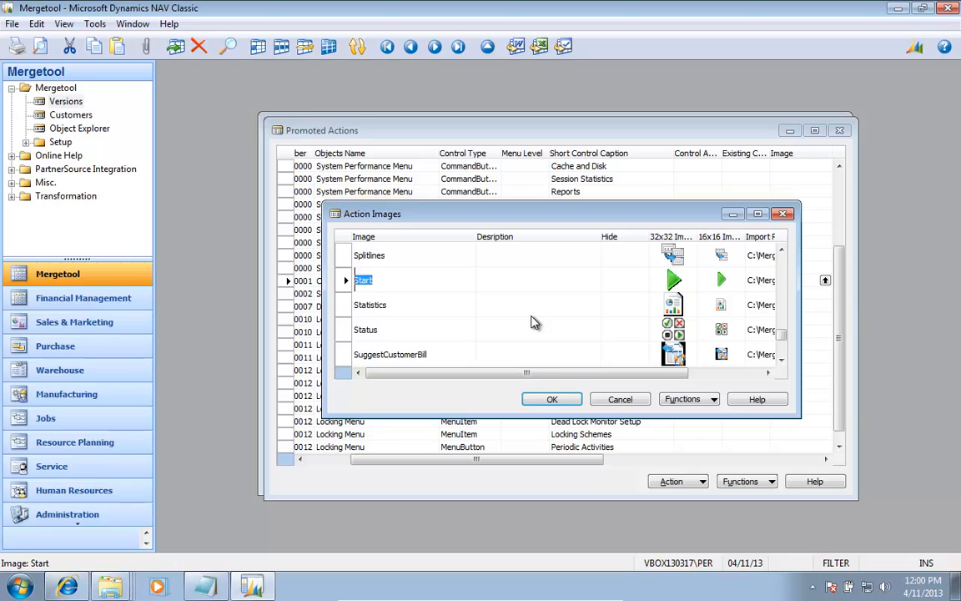
pyautogui.press('Down')
pyautogui.press('Down')
pyautogui.press('Down')
pyautogui.press('Down')
pyautogui.press('Down')
pyautogui.press('Down')
pyautogui.press('Down')
pyautogui.press('Down')
pyautogui.press('Down')
pyautogui.press('Down')
pyautogui.press('Down')
pyautogui.press('Down')
pyautogui.press('Down')
pyautogui.press('Down')
pyautogui.press('Down')
pyautogui.press('Down')
pyautogui.press('Down')
pyautogui.press('Down')
pyautogui.press('Down')
pyautogui.press('Down')
pyautogui.press('Down')
pyautogui.press('Down')
pyautogui.press('Down')
pyautogui.press('Down')
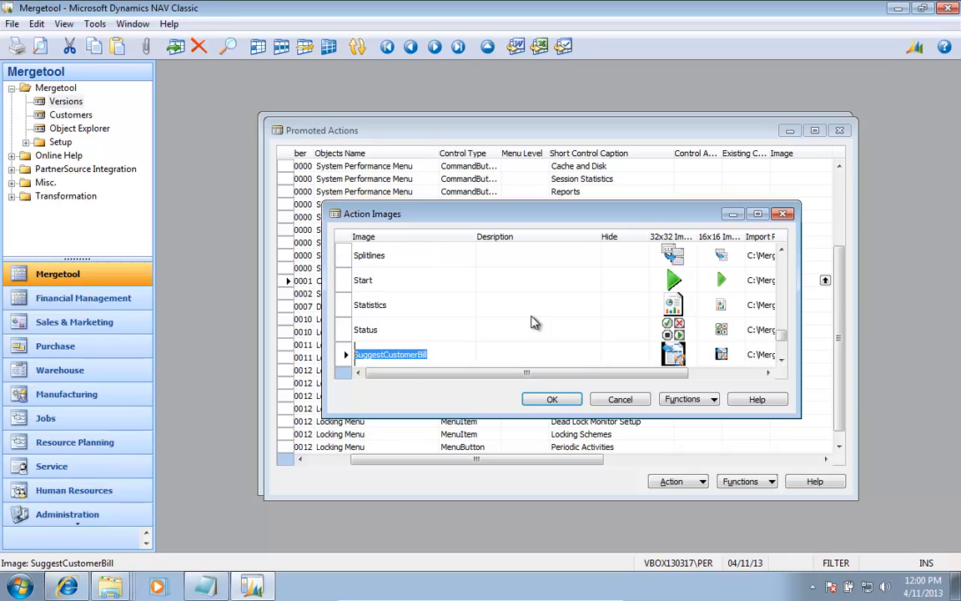
pyautogui.press('Down')
pyautogui.press('Down')
pyautogui.press('Down')
pyautogui.press('Down')
pyautogui.press('Down')
pyautogui.press('Down')
pyautogui.press('Down')
pyautogui.press('Down')
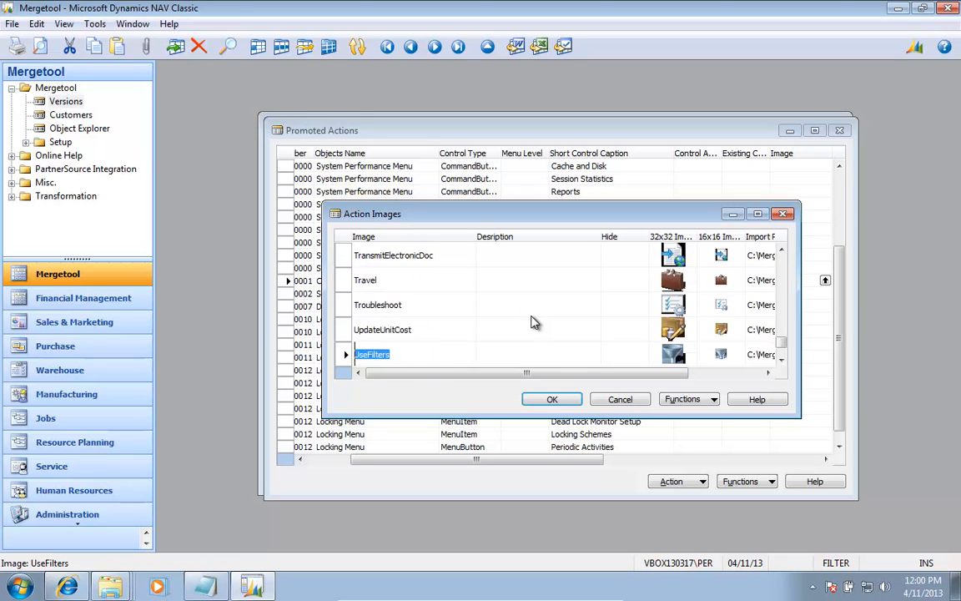
pyautogui.press('Up')
pyautogui.press('Up')
pyautogui.press('Up')
pyautogui.press('Up')
pyautogui.press('Up')
pyautogui.press('Up')
pyautogui.press('Up')
pyautogui.press('Up')
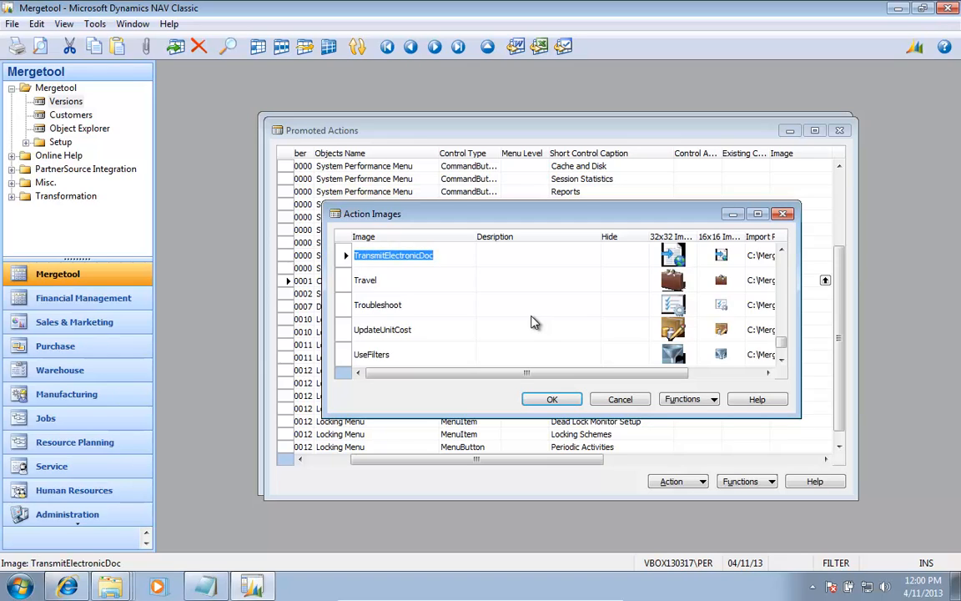
pyautogui.press('Down')
pyautogui.press('Down')
pyautogui.press('Down')
pyautogui.press('Down')
pyautogui.press('Down')
pyautogui.press('Down')
pyautogui.press('Up')
pyautogui.press('Up')
pyautogui.press('Up')
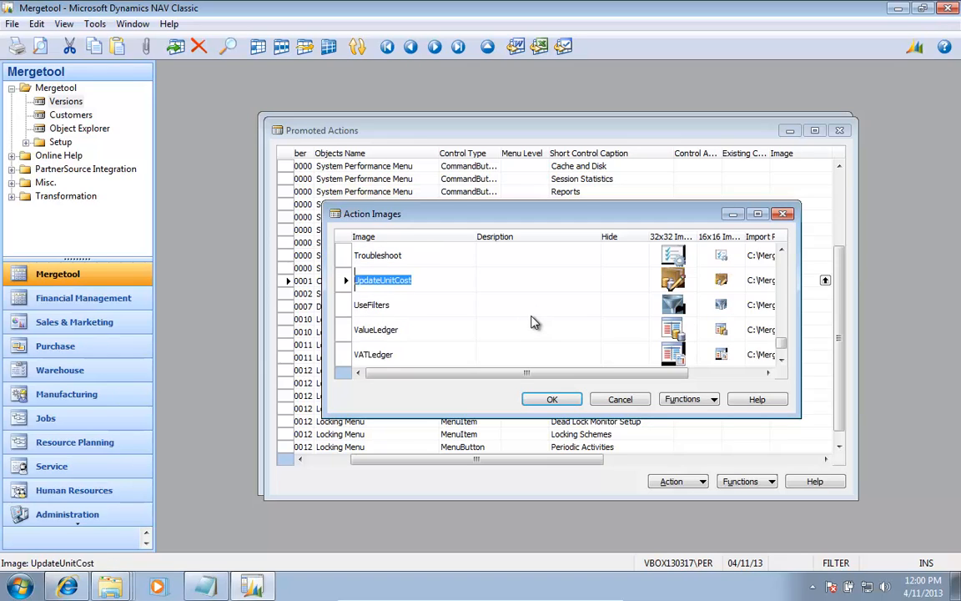
pyautogui.press('Up')
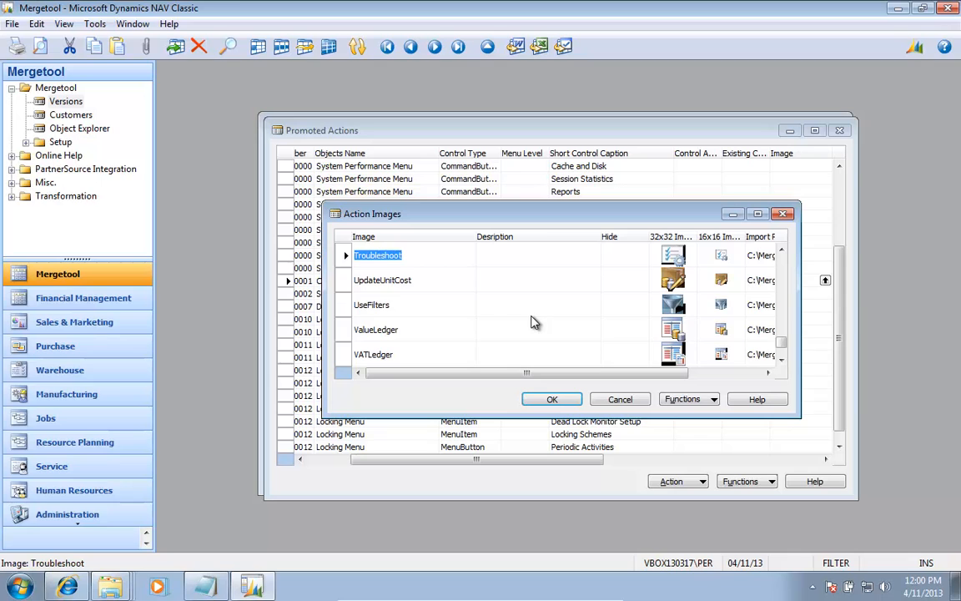
pyautogui.press('Up')
pyautogui.press('Up')
pyautogui.press('Up')
pyautogui.press('Up')
pyautogui.press('Up')
pyautogui.press('Up')
pyautogui.press('Up')
pyautogui.press('Up')
pyautogui.press('Up')
pyautogui.press('Up')
pyautogui.press('Up')
pyautogui.press('Up')
pyautogui.press('Up')
pyautogui.press('Up')
pyautogui.press('Up')
pyautogui.press('Up')
pyautogui.press('Up')
pyautogui.press('Up')
pyautogui.press('Up')
pyautogui.press('Up')
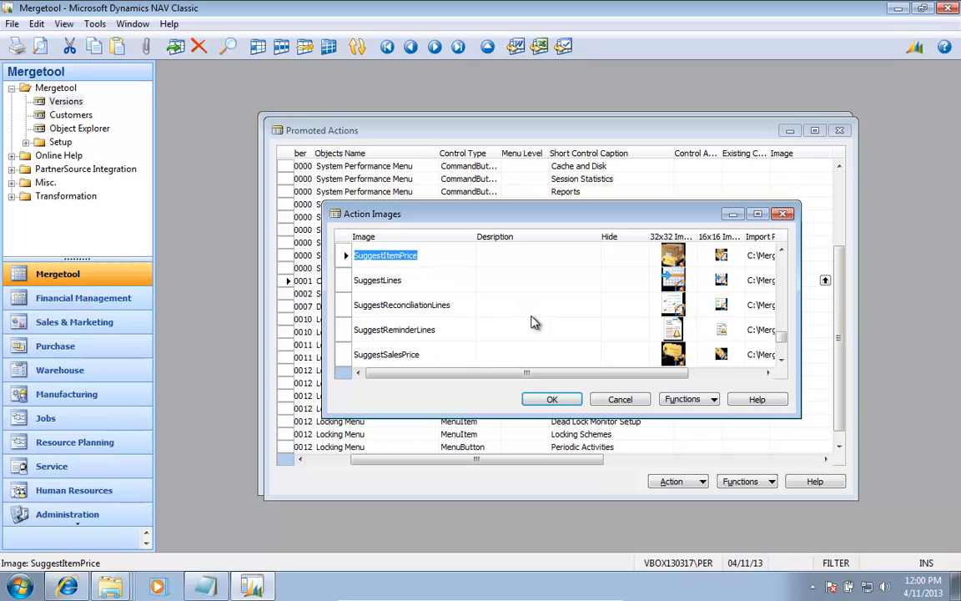
# Step: Enlarge the Action Images window and assign the Refresh image to the Cache and Disk Statistics Update button
pyautogui.moveTo(620, 201); pyautogui.dragTo(624, 77)
pyautogui.press('pageup')
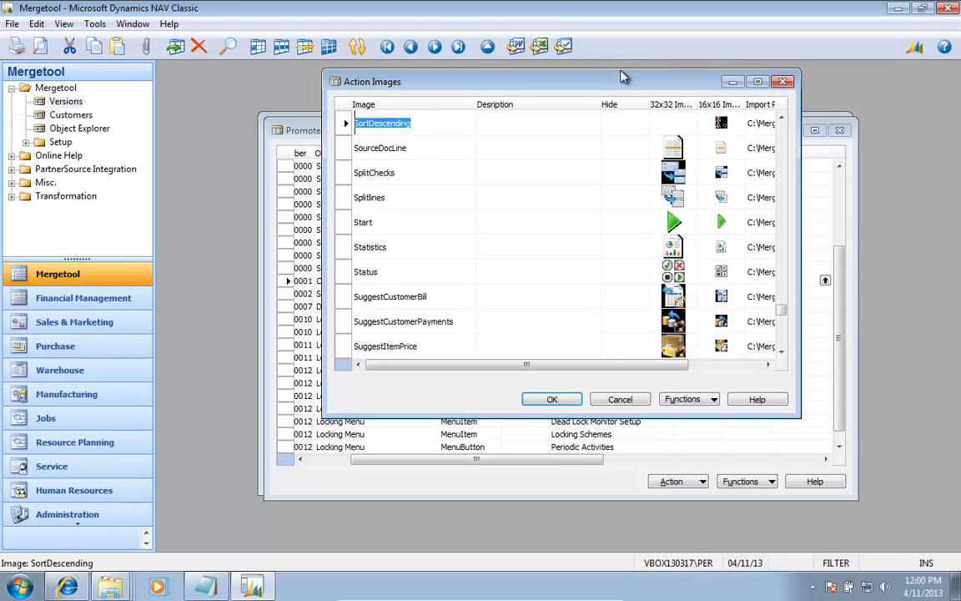
pyautogui.press('pageup')
pyautogui.press('pagedown')
pyautogui.press('pagedown')
pyautogui.press('pageup')
pyautogui.press('pageup')
pyautogui.press('pageup')
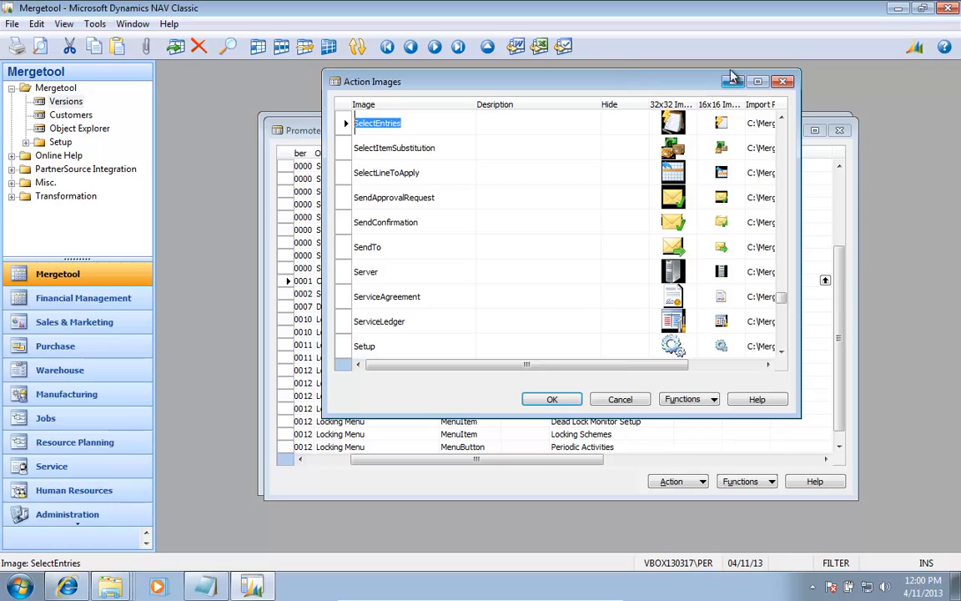
pyautogui.scroll(3, 610, 153)
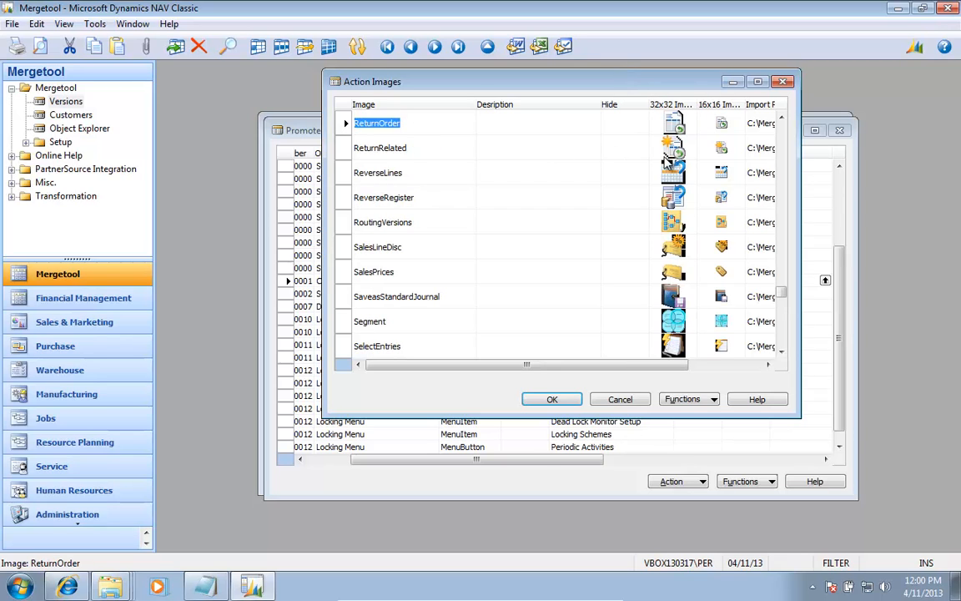
pyautogui.click(609, 167)
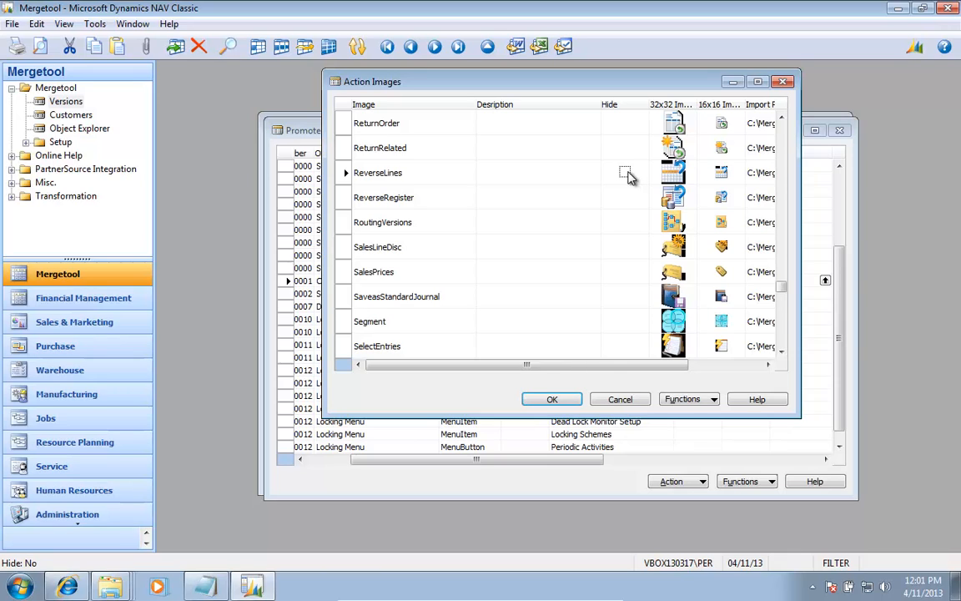
pyautogui.press('pageup')
pyautogui.press('pageup')
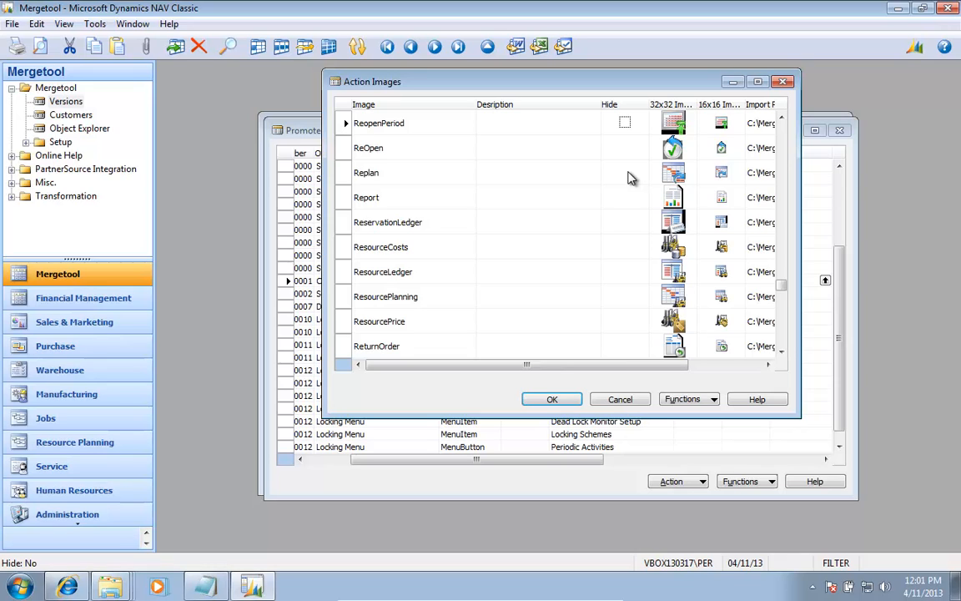
pyautogui.press('pageup')
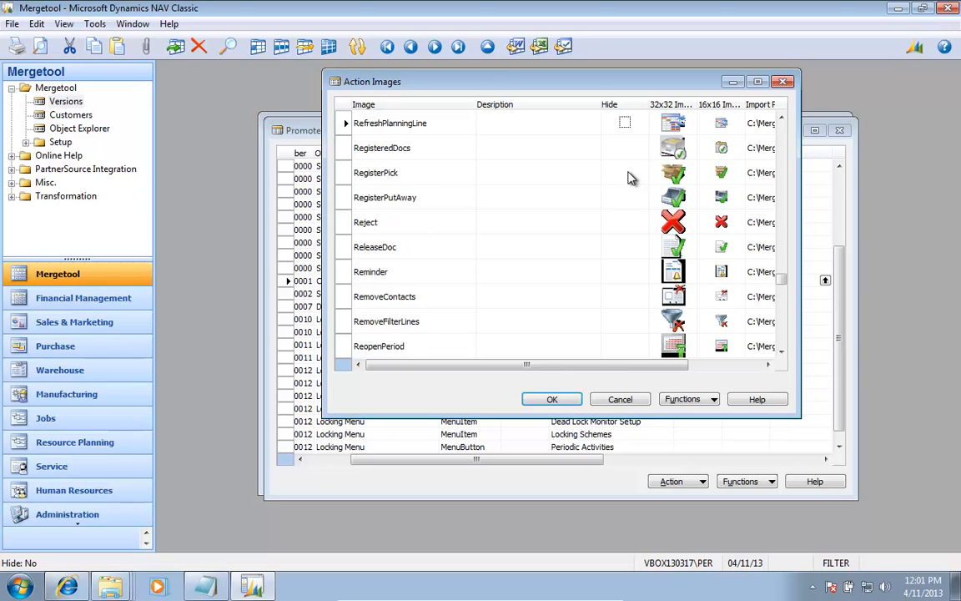
pyautogui.press('pageup')
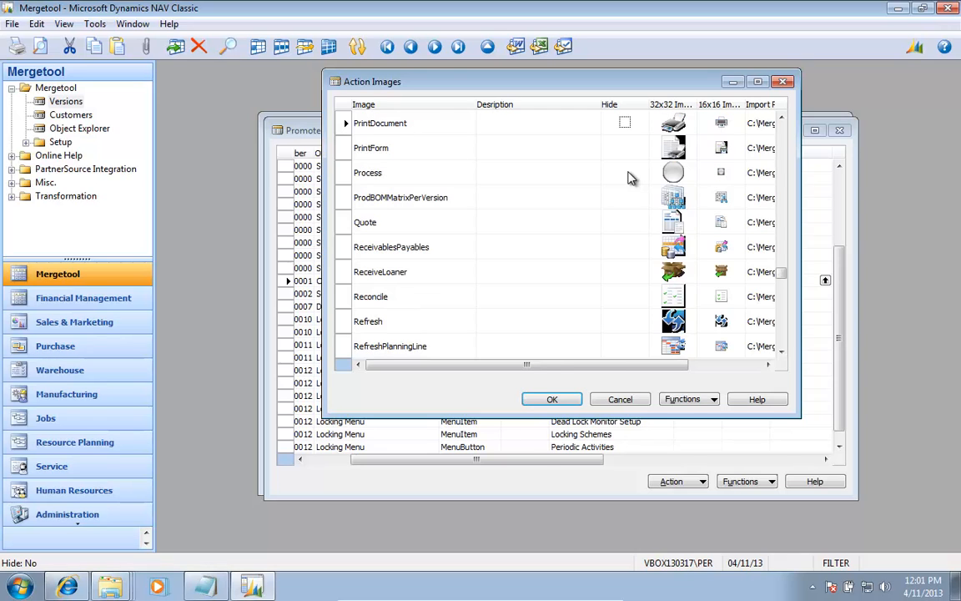
pyautogui.press('Down')
pyautogui.press('Down')
pyautogui.press('Down')
pyautogui.press('Down')
pyautogui.press('Down')
pyautogui.press('Down')
pyautogui.press('Down')
pyautogui.press('Up')
pyautogui.press('Down')
pyautogui.press('Down')
pyautogui.press('Return')
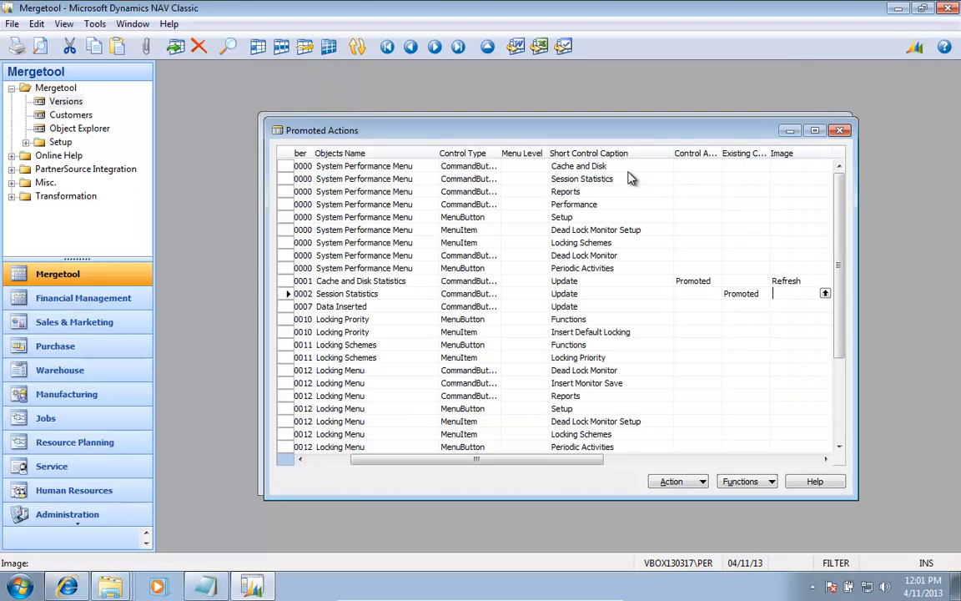
# Step: Copy the Promoted Control Action to the Update buttons of Session Statistics and Data Inserted
pyautogui.press('Right')
pyautogui.press('Right')
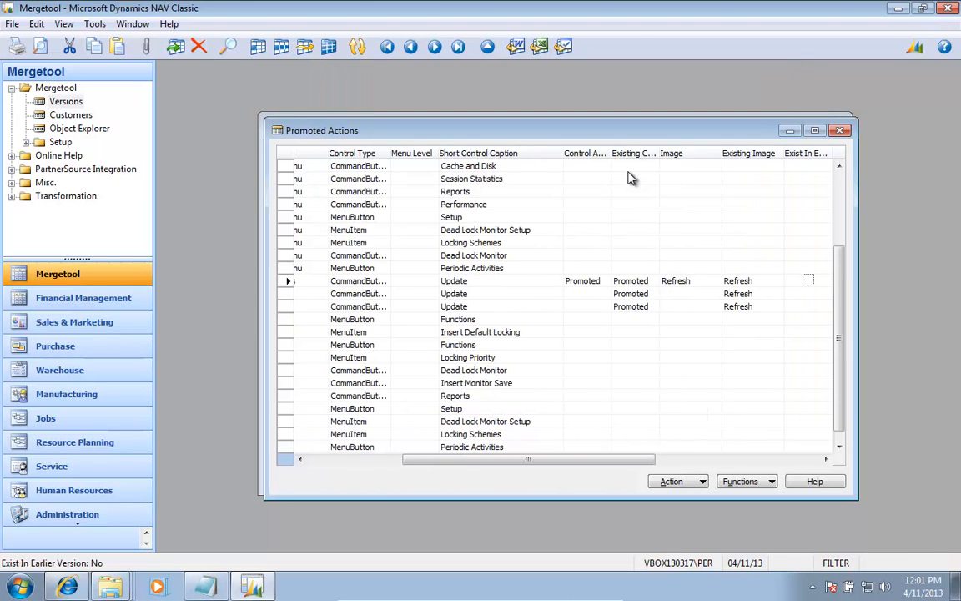
pyautogui.press('Left')
pyautogui.press('Left')
pyautogui.press('Left')
pyautogui.press('Left')
pyautogui.press('Left')
pyautogui.press('Down')
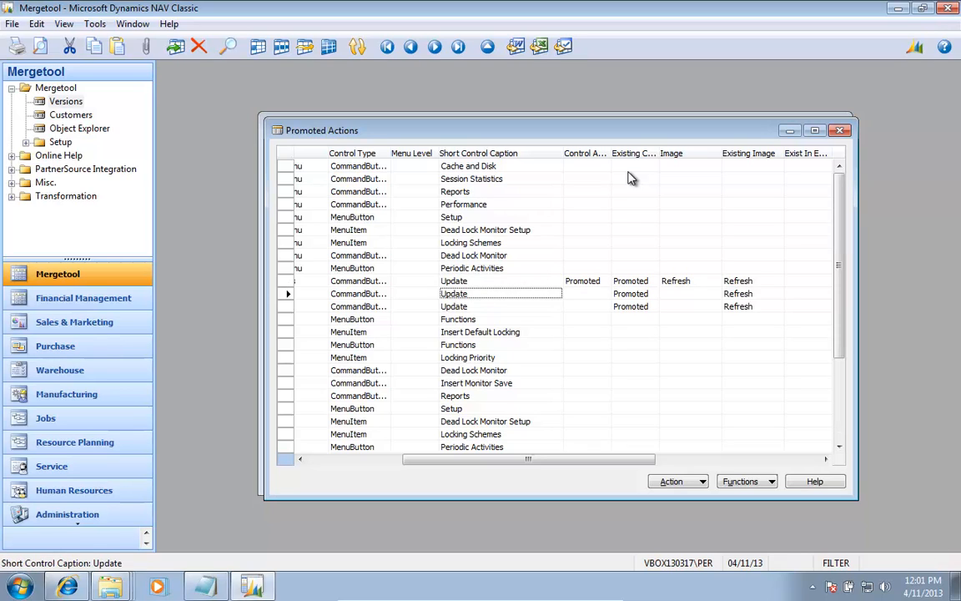
pyautogui.press('Right')
pyautogui.press('Left')
pyautogui.press('Right')
pyautogui.press('Right')
pyautogui.press('Left')
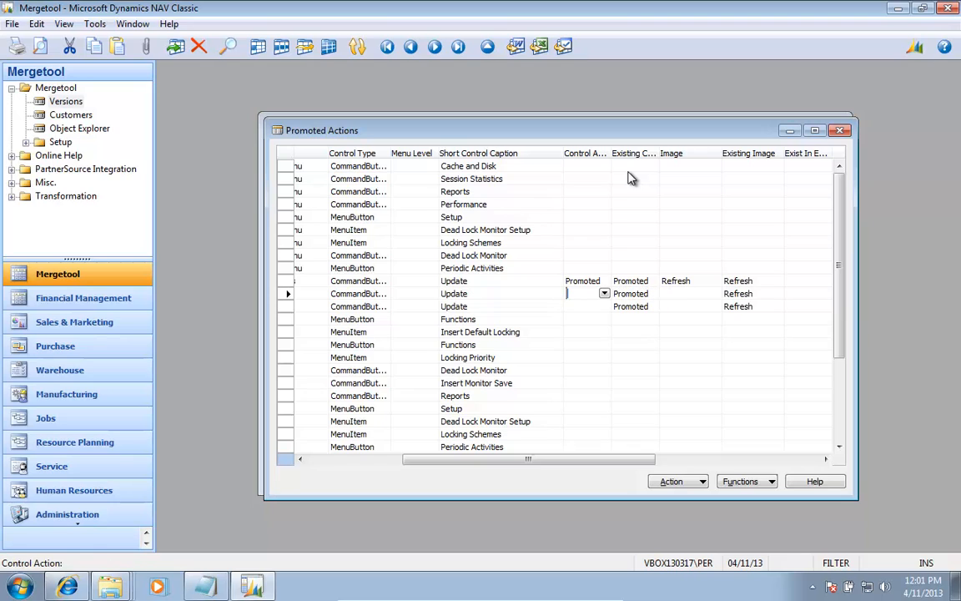
pyautogui.press('F8')
pyautogui.press('Down')
pyautogui.press('F8')
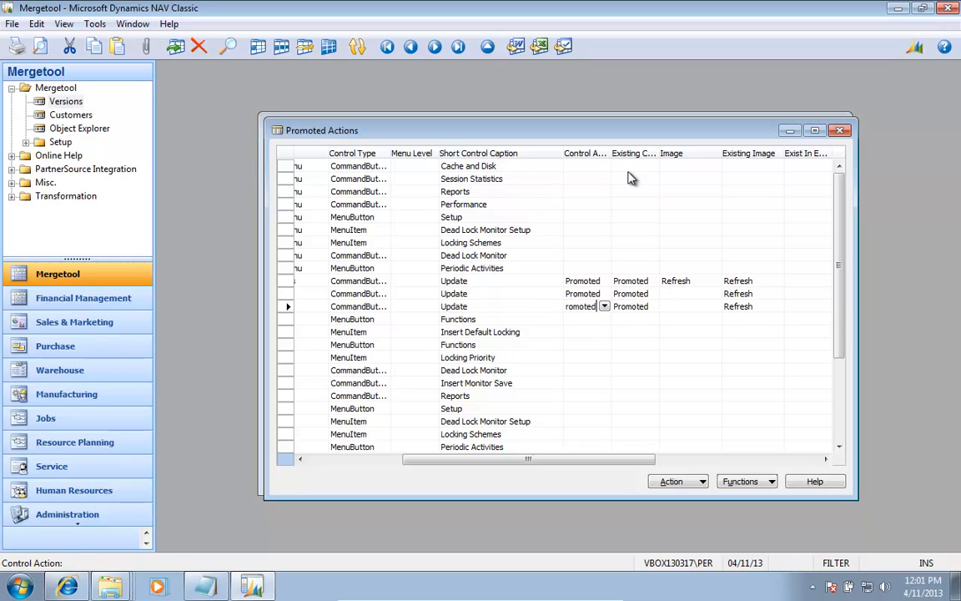
# Step: Copy the Refresh image to the Update buttons of Session Statistics and Data Inserted
pyautogui.press('Up')
pyautogui.press('Up')
pyautogui.press('Right')
pyautogui.press('Right')
pyautogui.press('Down')
pyautogui.press('F8')
pyautogui.press('Down')
pyautogui.press('F8')
pyautogui.press('Up')
pyautogui.press('Up')
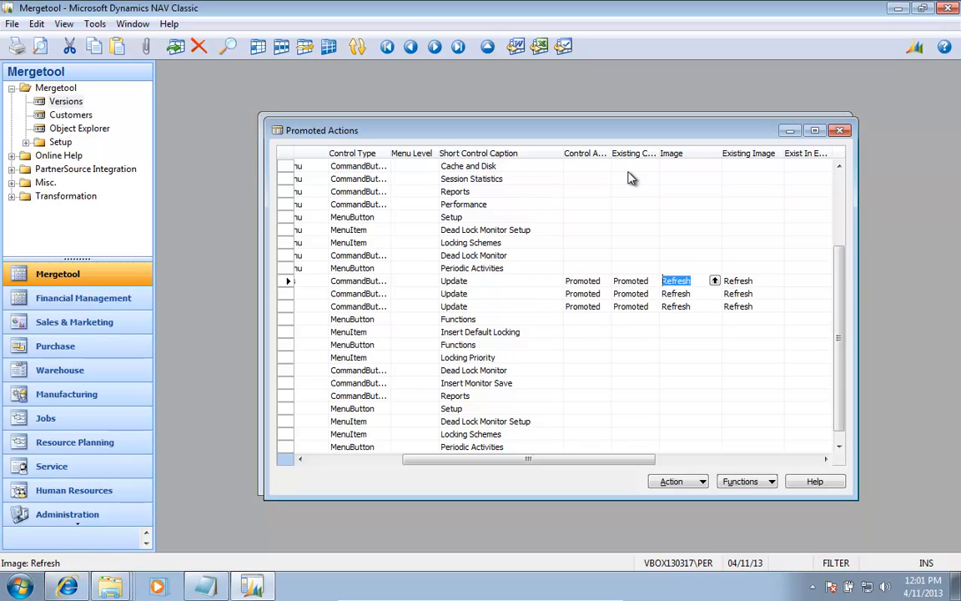
# Step: Look through the remaining promoted actions for other controls that should be promoted
pyautogui.press('Left')
pyautogui.press('Left')
pyautogui.press('Left')
pyautogui.press('Left')
pyautogui.press('Down')
pyautogui.press('Down')
pyautogui.press('Down')
pyautogui.press('Down')
pyautogui.press('Down')
pyautogui.press('Down')
pyautogui.press('Down')
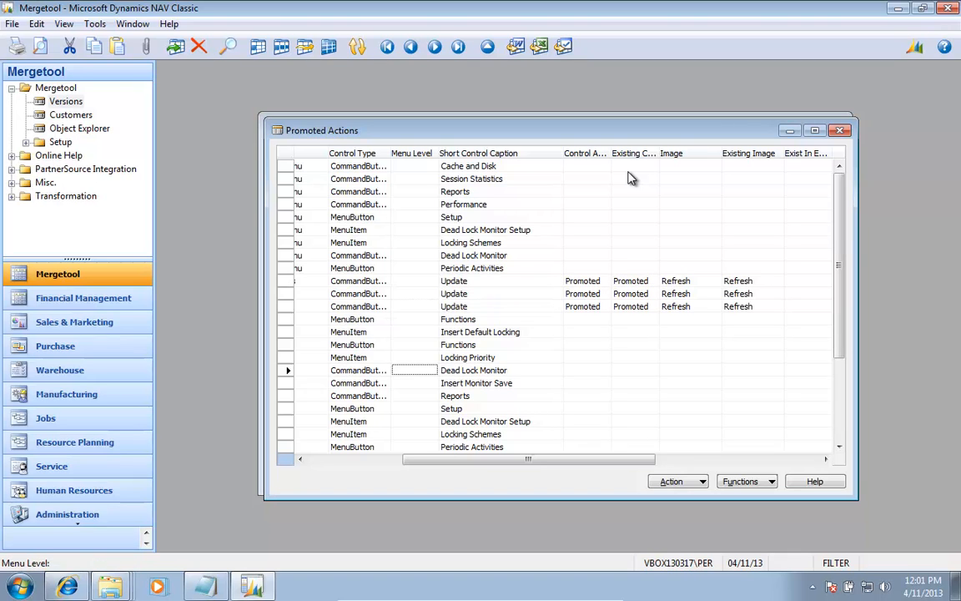
pyautogui.press('Up')
pyautogui.press('Up')
pyautogui.press('Up')
pyautogui.press('Up')
pyautogui.press('Up')
pyautogui.press('Up')
pyautogui.press('Up')
pyautogui.press('Up')
pyautogui.press('Up')
pyautogui.press('Up')
pyautogui.press('Up')
pyautogui.press('Up')
pyautogui.press('Up')
pyautogui.press('Up')
pyautogui.press('Up')
pyautogui.press('Up')
pyautogui.press('Down')
pyautogui.press('Down')
pyautogui.press('Down')
pyautogui.press('Down')
pyautogui.press('Down')
pyautogui.press('Down')
pyautogui.press('Down')
pyautogui.press('Down')
pyautogui.press('Down')
pyautogui.press('Down')
pyautogui.press('Down')
pyautogui.press('Down')
pyautogui.press('Down')
pyautogui.press('Down')
pyautogui.press('Down')
pyautogui.press('Down')
pyautogui.press('Down')
pyautogui.press('Down')
pyautogui.press('Down')
pyautogui.press('Down')
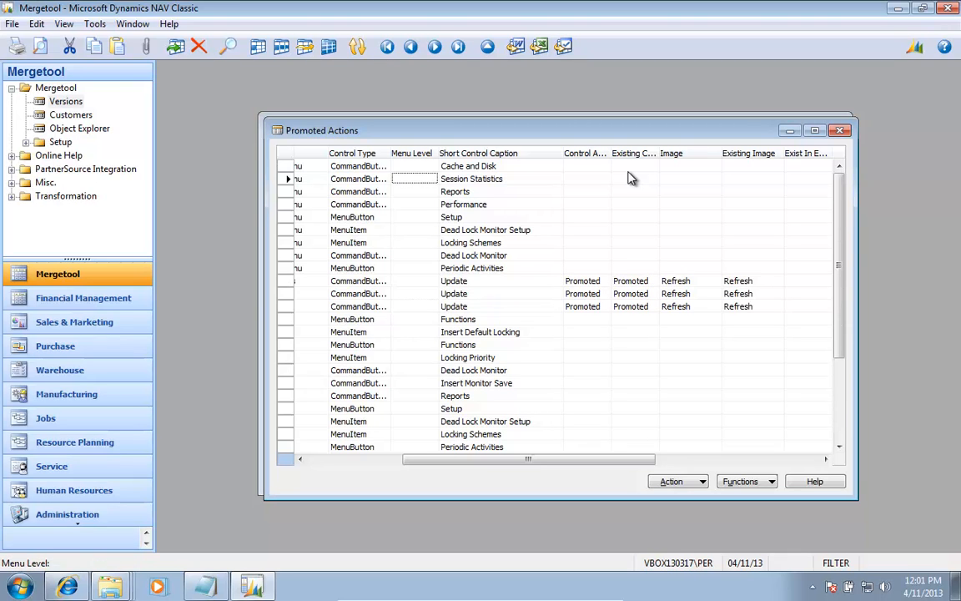
pyautogui.press('Down')
pyautogui.press('Down')
pyautogui.press('Down')
pyautogui.press('Down')
pyautogui.press('Down')
pyautogui.press('Down')
pyautogui.press('Down')
# Step: Set the Control Action of the Dead Lock Monitor's Start menu item to Big (Promoted)
pyautogui.press('Up')
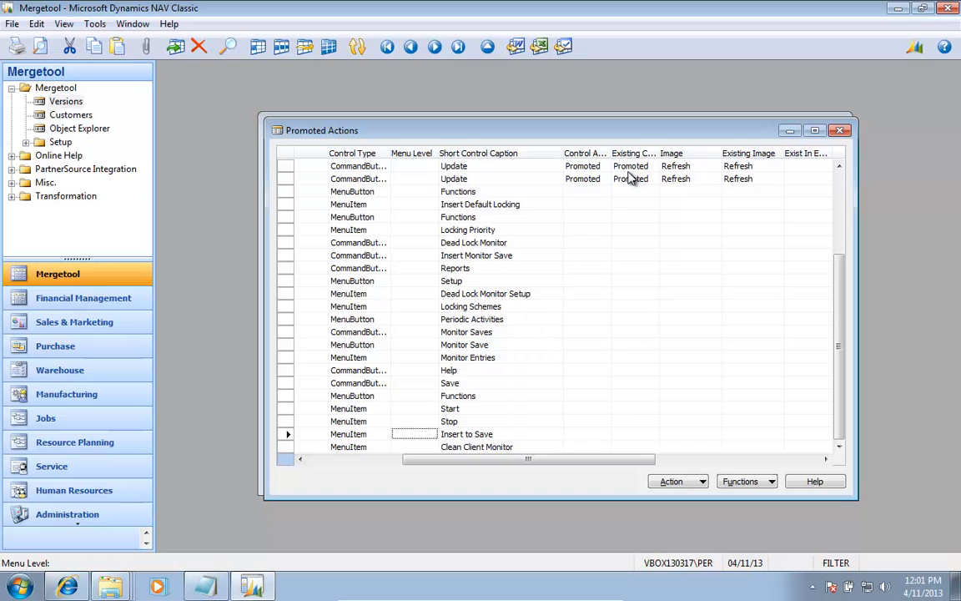
pyautogui.press('Up')
pyautogui.press('Up')
pyautogui.press('Up')
pyautogui.press('Down')
pyautogui.press('Right')
pyautogui.press('Right')
pyautogui.press('Right')
pyautogui.press('Right')
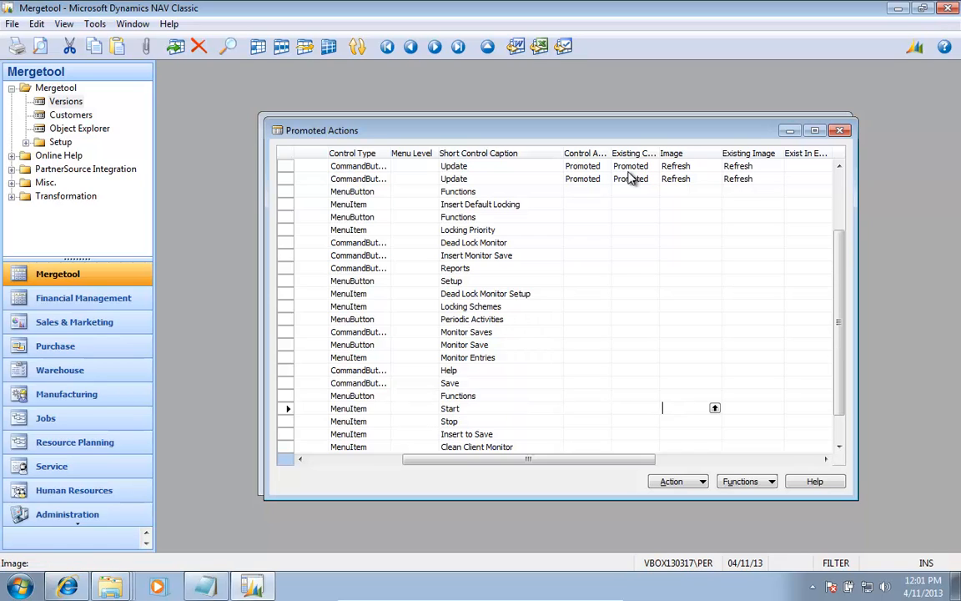
pyautogui.press('Left')
pyautogui.press('Left')
pyautogui.press('F7')
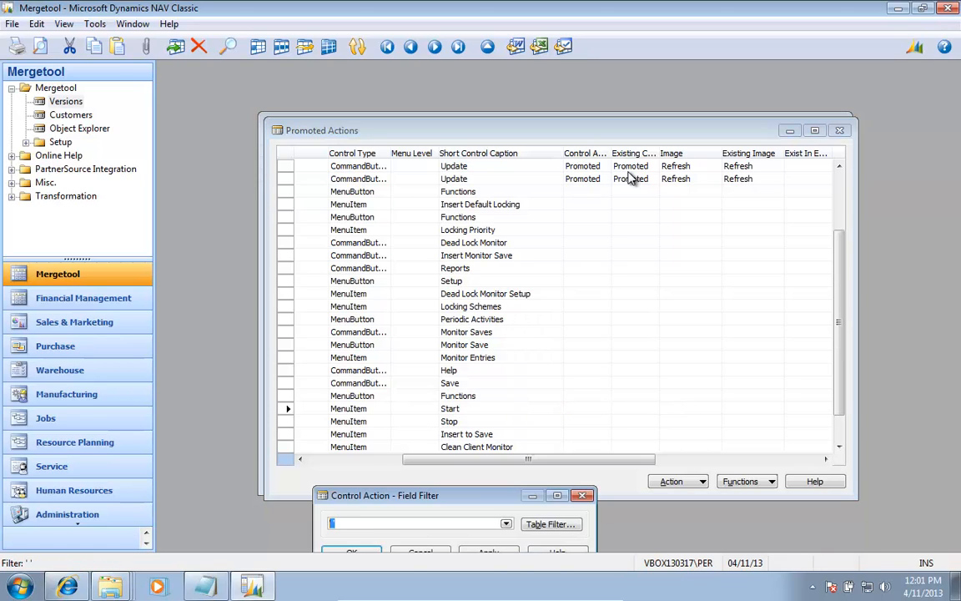
pyautogui.press('Return')
pyautogui.press('F6')
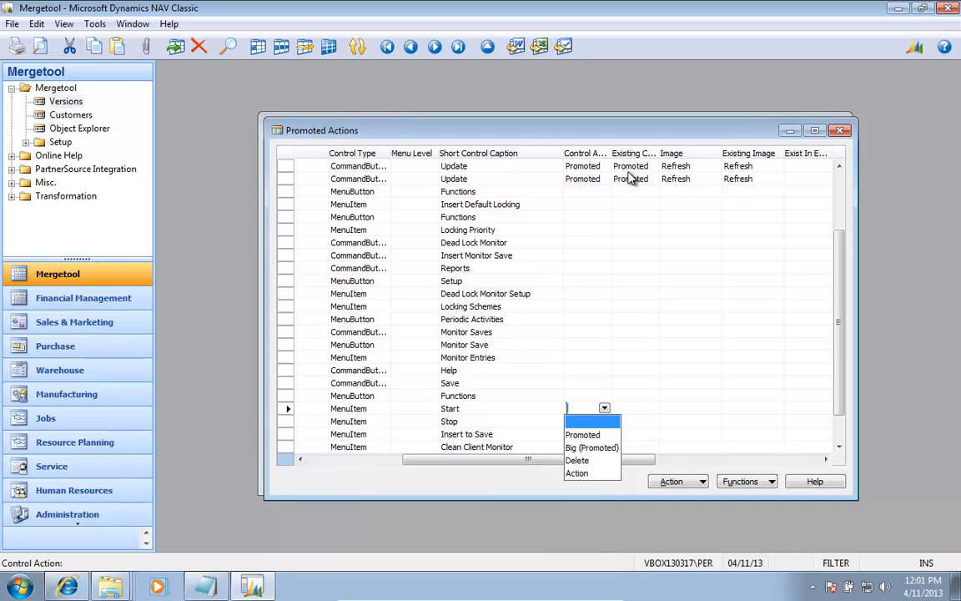
pyautogui.press('Down')
pyautogui.press('Down')
pyautogui.press('Return')
# Step: Set the Control Action of the Dead Lock Monitor's Stop menu item to Big (Promoted)
pyautogui.press('F6')
pyautogui.press('Down')
pyautogui.press('Down')
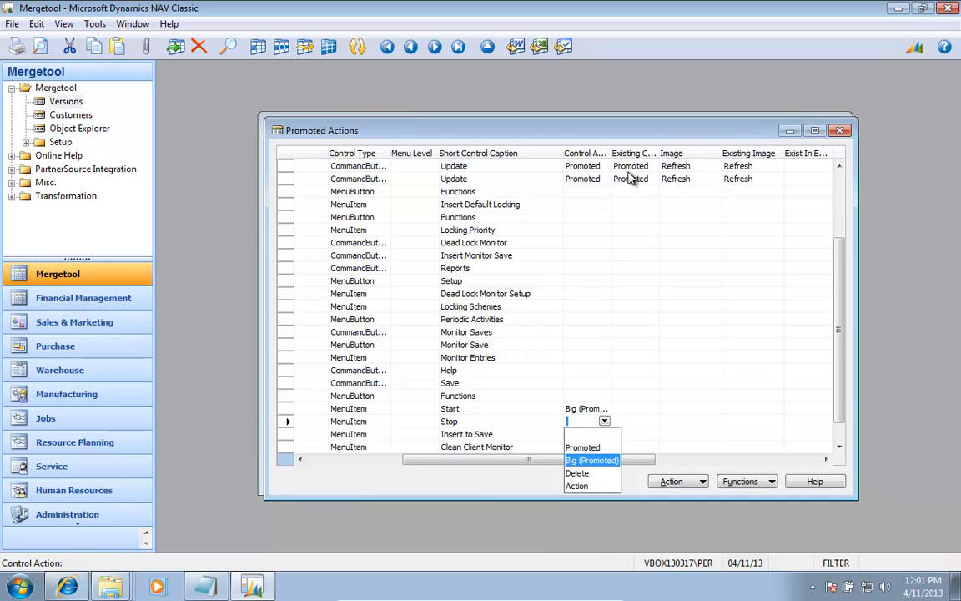
pyautogui.press('Return')
pyautogui.press('Return')
pyautogui.press('Return')
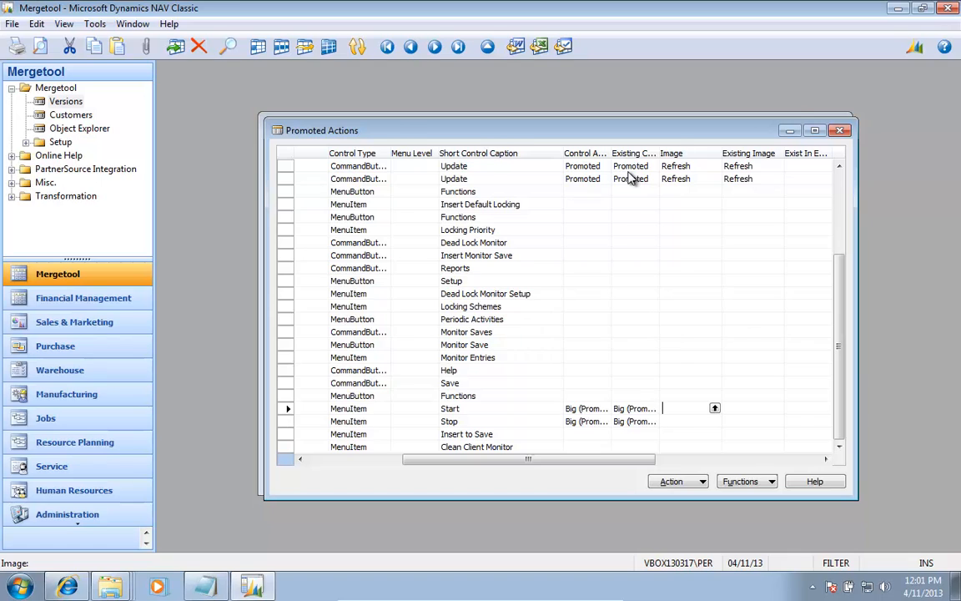
# Step: Confirm the Stop menu item's Big (Promoted) control action and set the Dead Lock Monitor's Start menu item image to Start
pyautogui.press('F6')
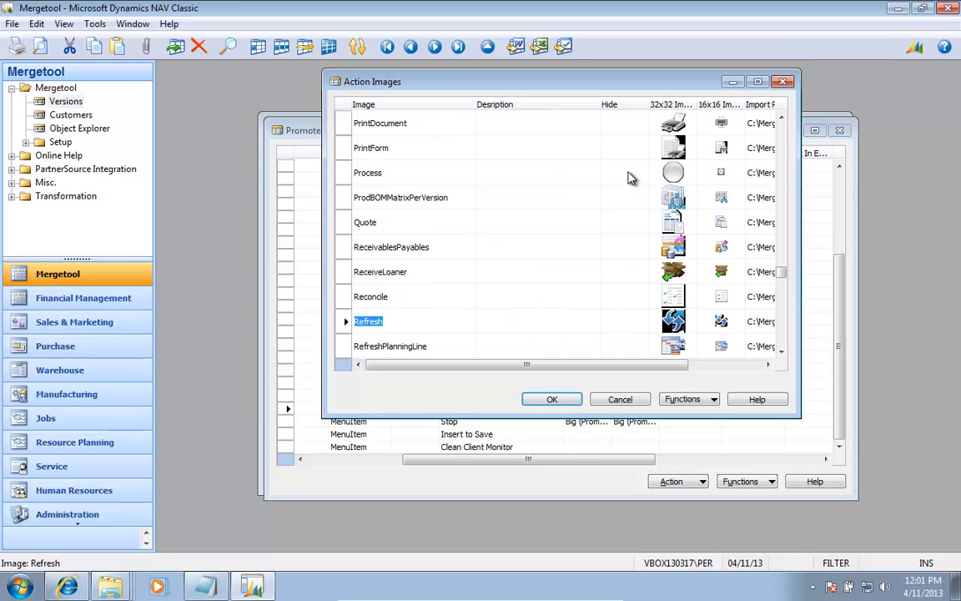
pyautogui.hotkey('ctrl', 'End')
pyautogui.press('Up')
pyautogui.press('pageup')
pyautogui.press('pageup')
pyautogui.press('pageup')
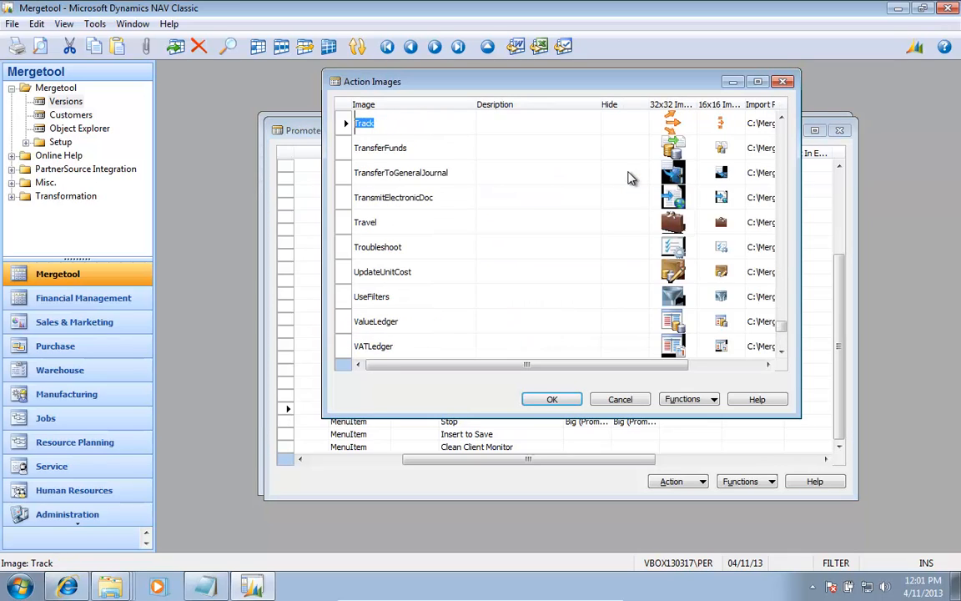
pyautogui.press('pageup')
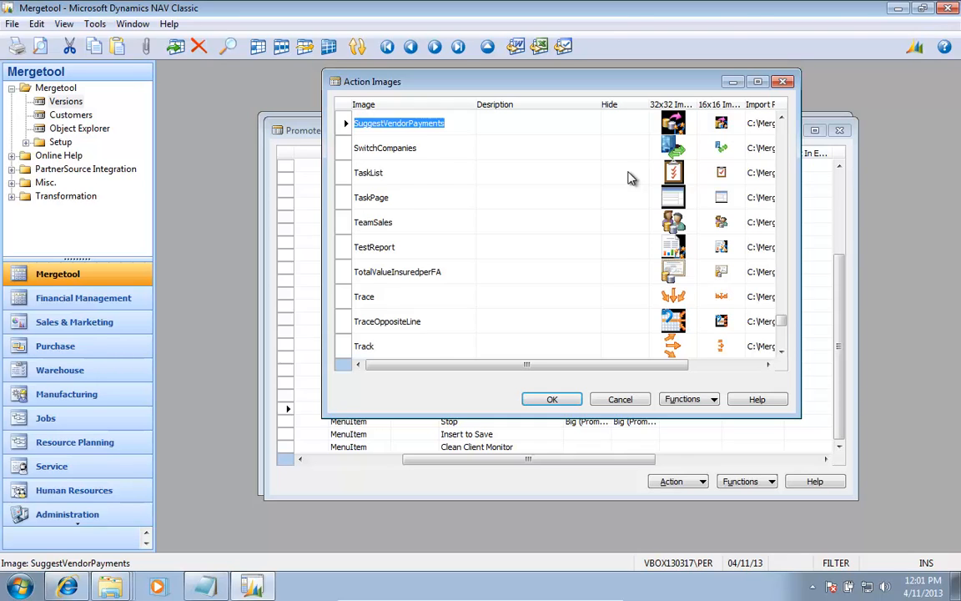
pyautogui.press('pageup')
pyautogui.press('pageup')
pyautogui.press('Down')
pyautogui.press('Down')
pyautogui.press('Down')
pyautogui.press('Down')
pyautogui.press('Down')
pyautogui.press('Down')
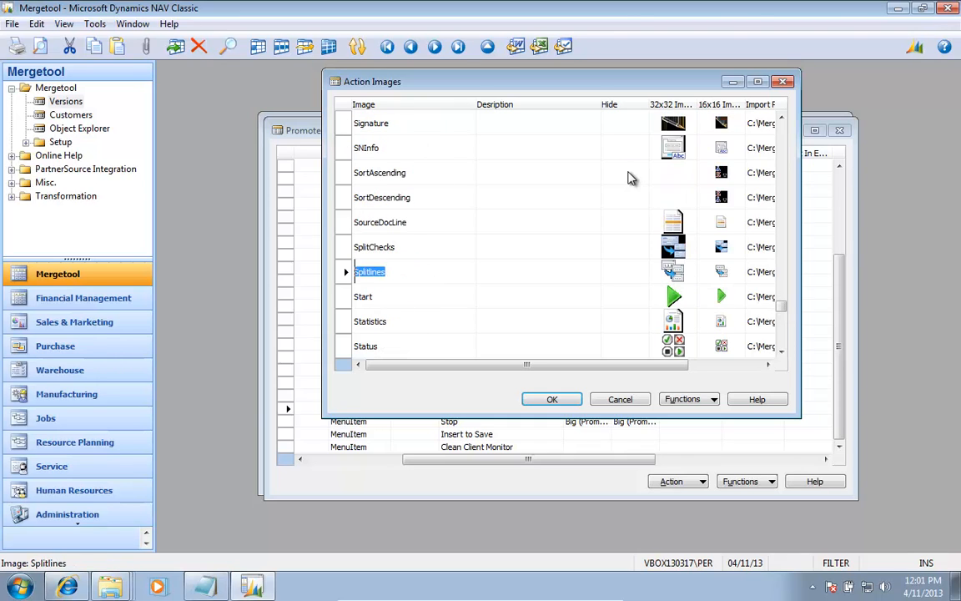
pyautogui.press('Down')
pyautogui.press('Return')
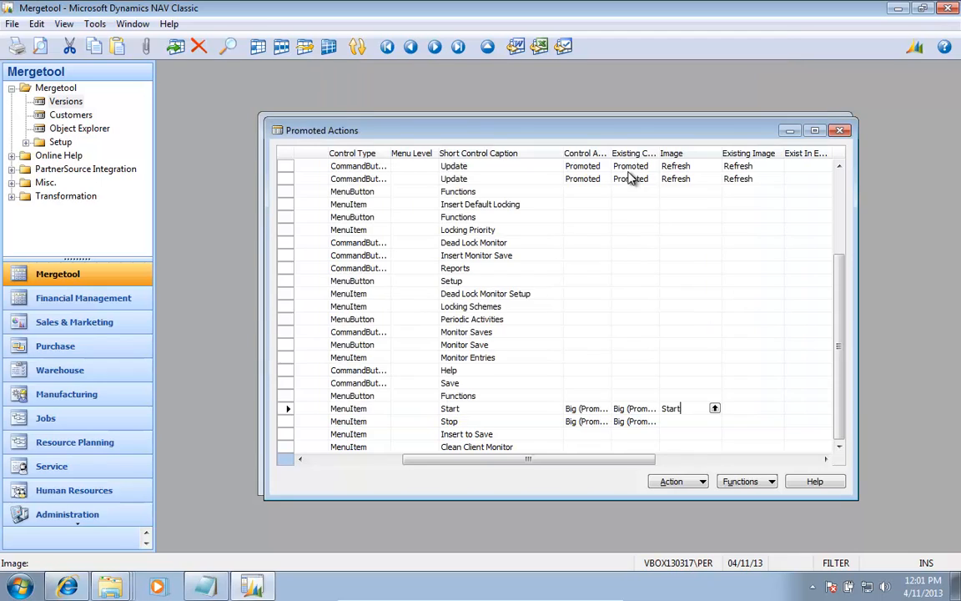
pyautogui.press('Down')
# Step: Set the image of the Dead Lock Monitor's Stop menu item to Approve
pyautogui.press('Down')
pyautogui.press('Up')
pyautogui.press('Up')
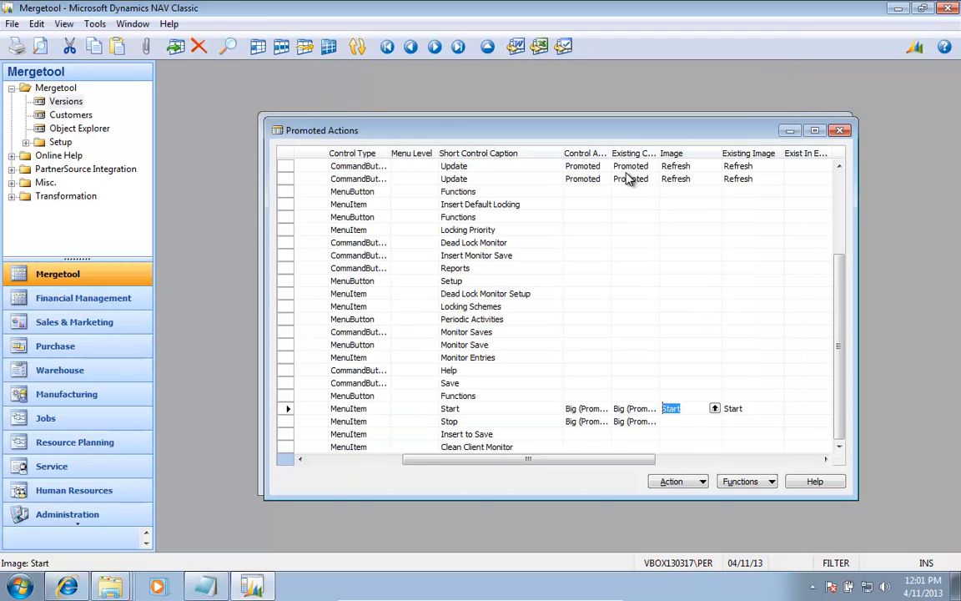
pyautogui.press('Down')
pyautogui.press('F6')
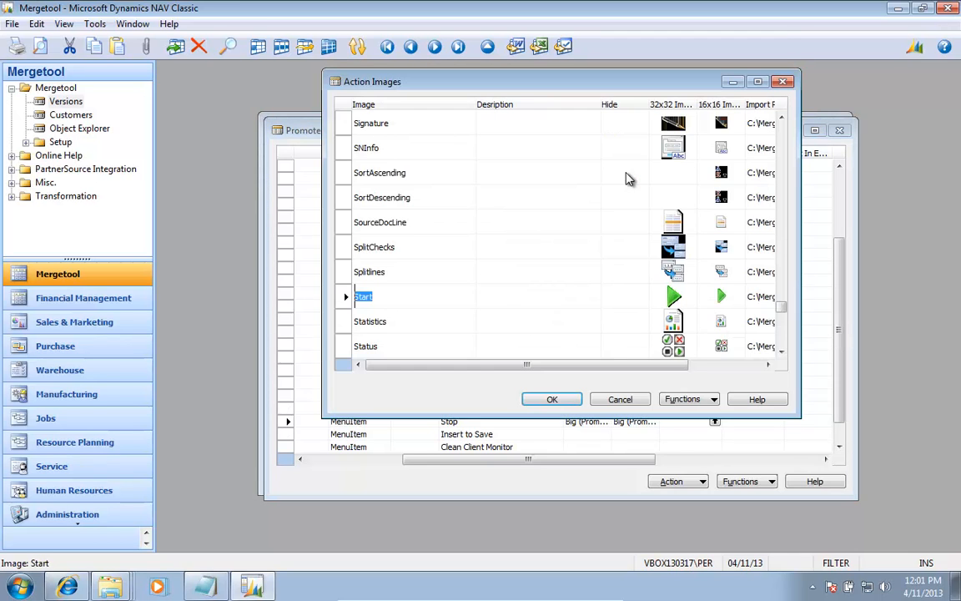
pyautogui.hotkey('ctrl', 'Home')
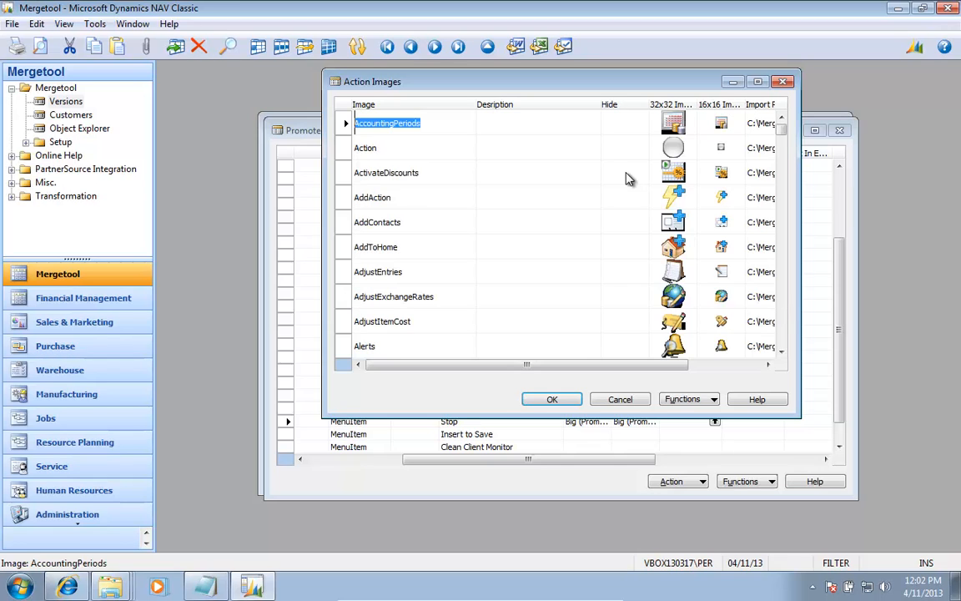
pyautogui.press('pagedown')
pyautogui.press('pagedown')
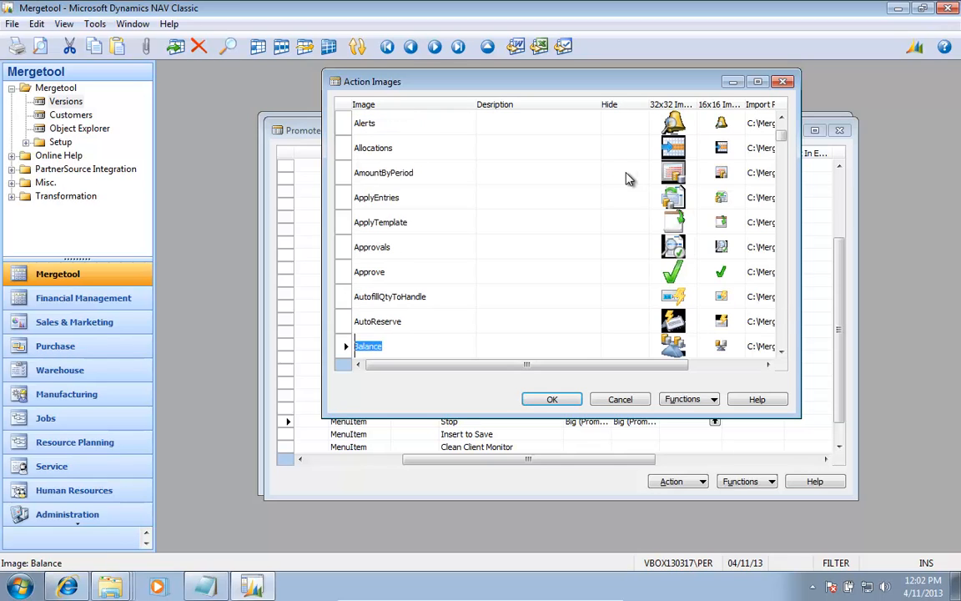
pyautogui.press('pagedown')
pyautogui.press('pageup')
pyautogui.press('Down')
pyautogui.press('Down')
pyautogui.press('Down')
pyautogui.press('Down')
pyautogui.press('Down')
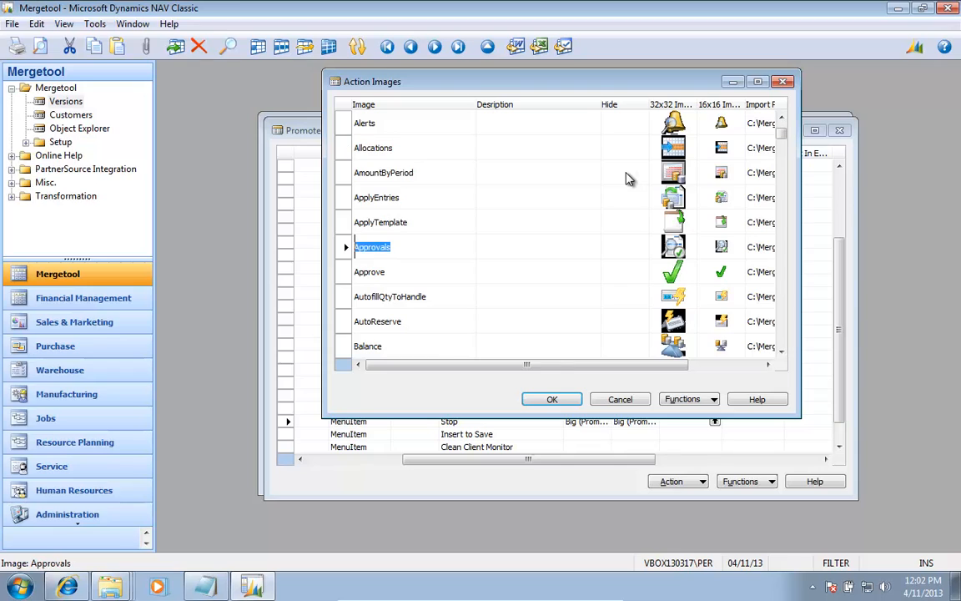
pyautogui.press('Down')
pyautogui.press('Return')
pyautogui.press('Up')
pyautogui.press('Up')
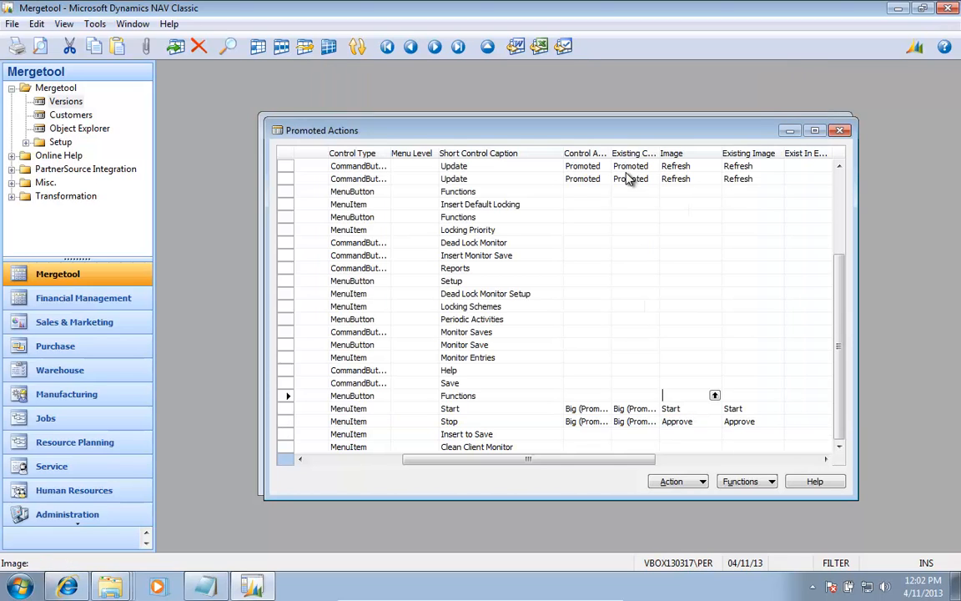
# Step: Look back through the promoted actions by object, from the Dead Lock Monitor up to the System Performance Menu
pyautogui.press('Down')
pyautogui.press('Left')
pyautogui.press('Left')
pyautogui.press('Left')
pyautogui.press('Left')
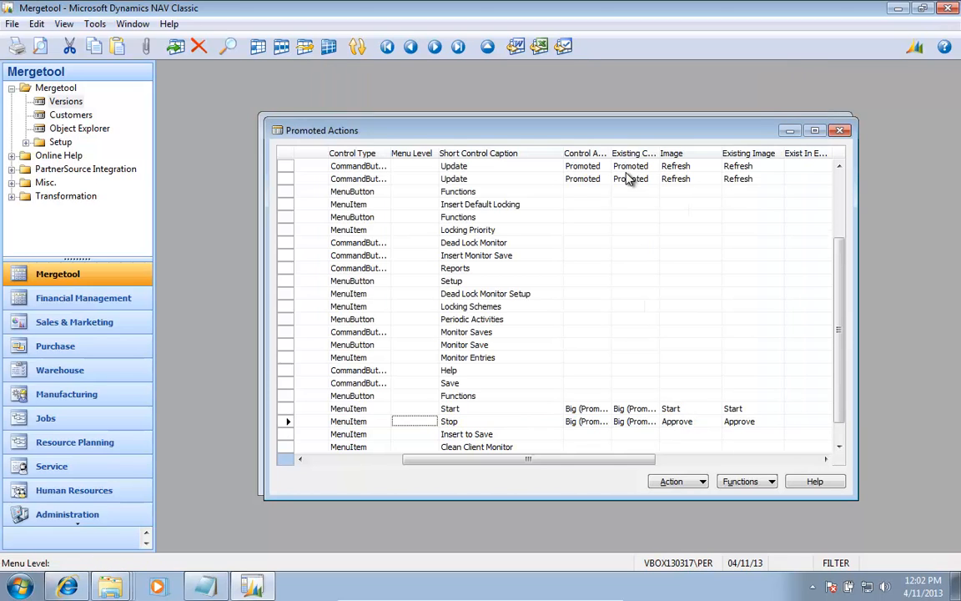
pyautogui.press('Left')
pyautogui.press('Left')
pyautogui.press('Left')
pyautogui.press('Left')
pyautogui.press('Up')
pyautogui.press('Up')
pyautogui.press('Up')
pyautogui.press('Up')
pyautogui.press('Up')
pyautogui.press('Up')
pyautogui.press('Up')
pyautogui.press('Up')
pyautogui.press('Up')
pyautogui.press('Up')
pyautogui.press('Up')
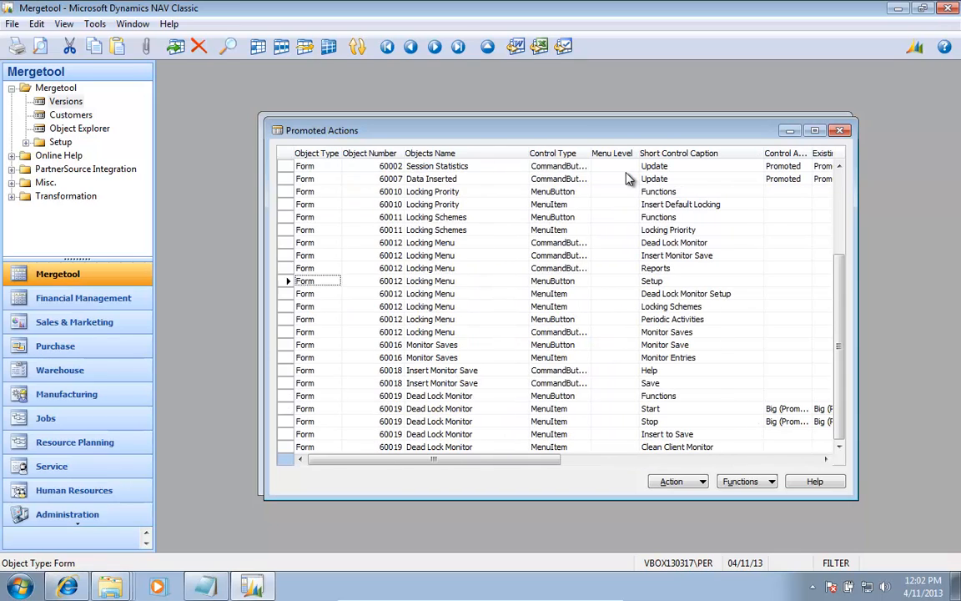
pyautogui.press('Up')
pyautogui.press('Up')
pyautogui.press('Up')
pyautogui.press('Up')
pyautogui.press('Up')
pyautogui.press('Up')
pyautogui.press('Up')
pyautogui.press('Up')
pyautogui.press('Up')
pyautogui.press('Up')
pyautogui.press('Up')
pyautogui.press('Up')
pyautogui.press('Up')
pyautogui.press('Up')
pyautogui.press('Up')
pyautogui.press('Up')
pyautogui.press('Up')
pyautogui.press('Up')
pyautogui.press('Up')
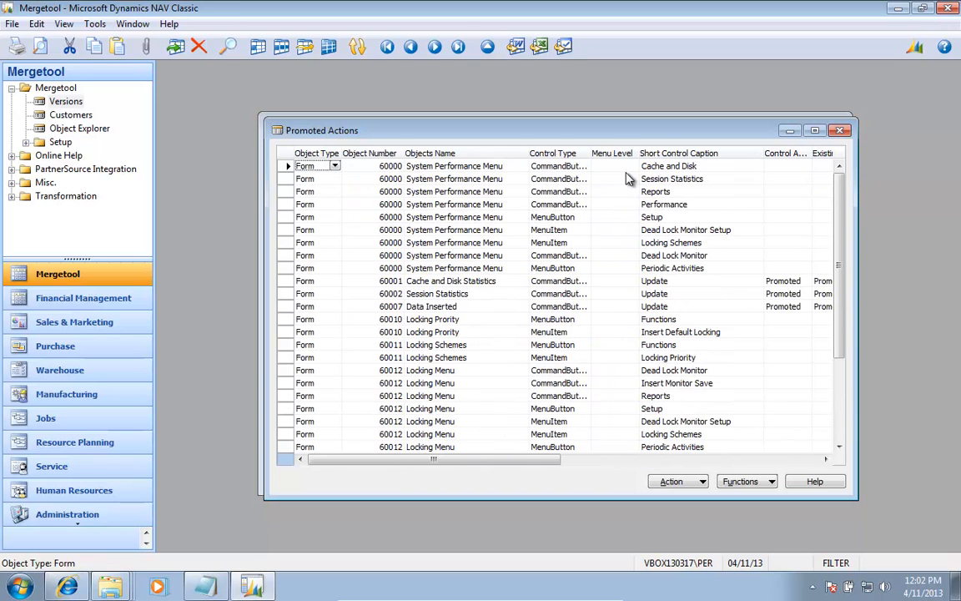
# Step: Open the data export for the PERFORMANCE0.25 promoted actions and set its direction to Export
pyautogui.hotkey('alt', 'u')
pyautogui.press('Down')
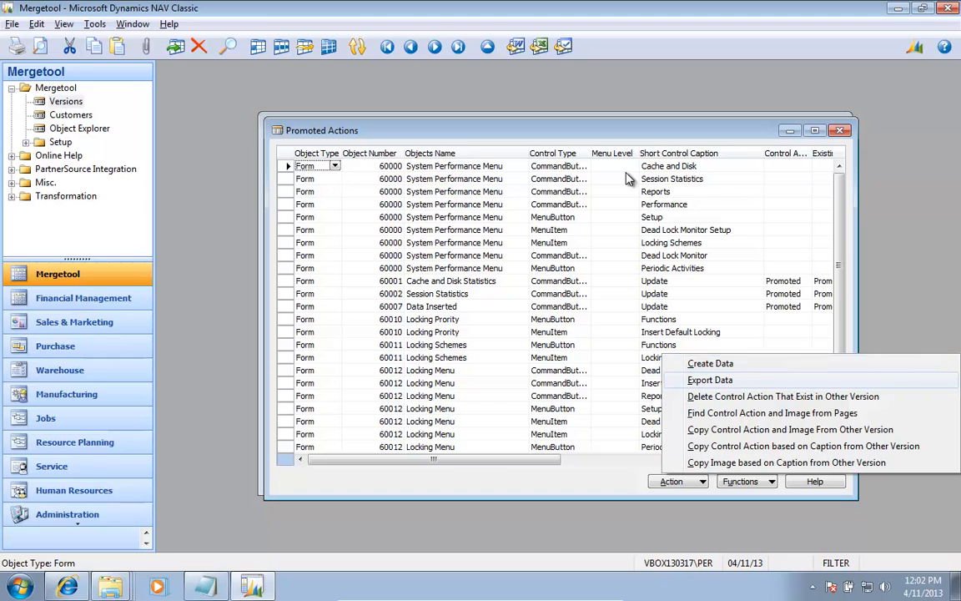
pyautogui.press('Return')
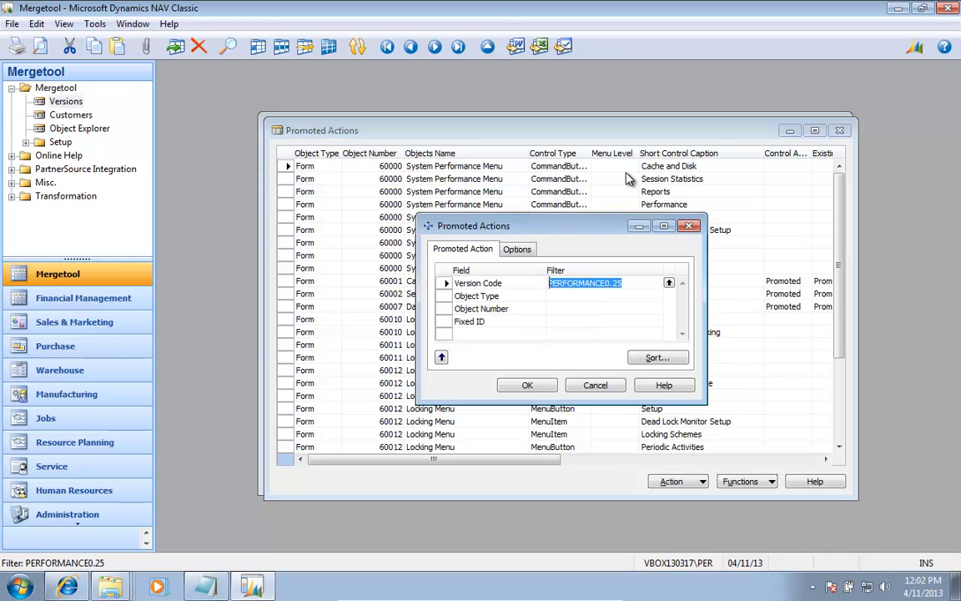
pyautogui.hotkey('ctrl', 'pagedown')
pyautogui.press('Down')
pyautogui.press('Down')
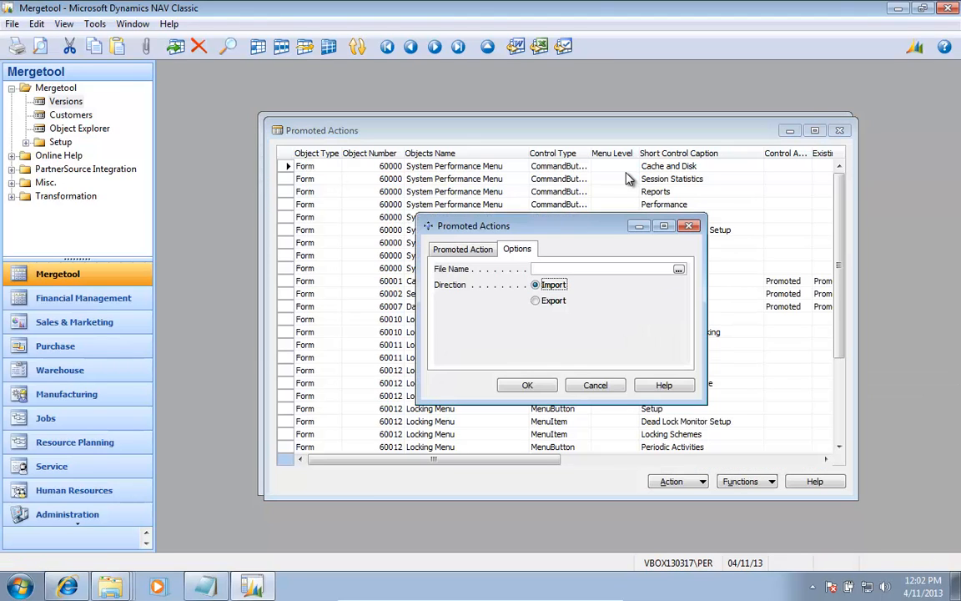
pyautogui.press('space')
pyautogui.press('Up')
pyautogui.press('Up')
# Step: Browse to the folder C:\Mergetool\Performance and Locking as the location for the export file
pyautogui.press('F6')
pyautogui.hotkey('shift', 'Tab')
pyautogui.hotkey('shift', 'Tab')
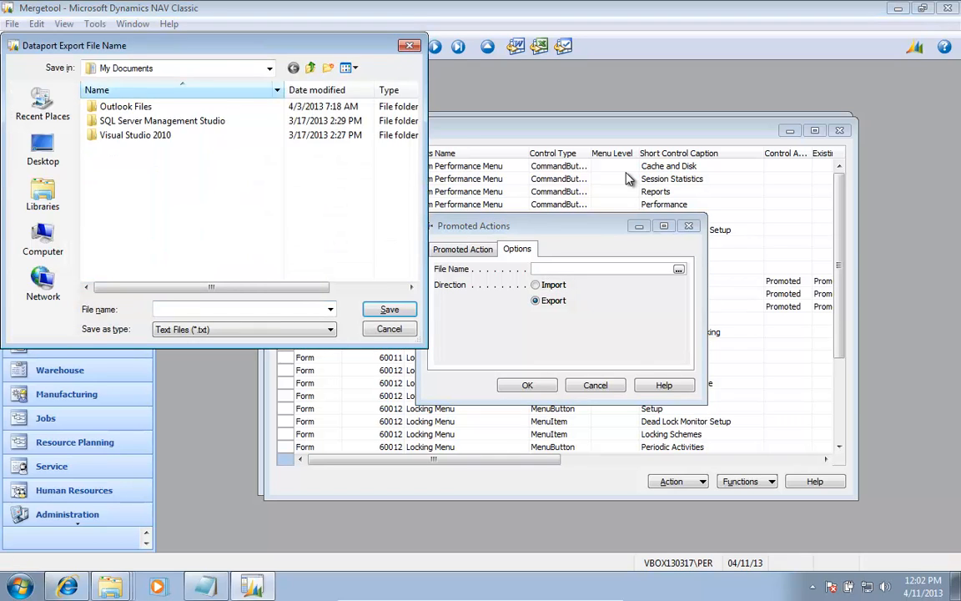
pyautogui.press('BackSpace')
pyautogui.press('BackSpace')
pyautogui.press('c')
pyautogui.press('Return')
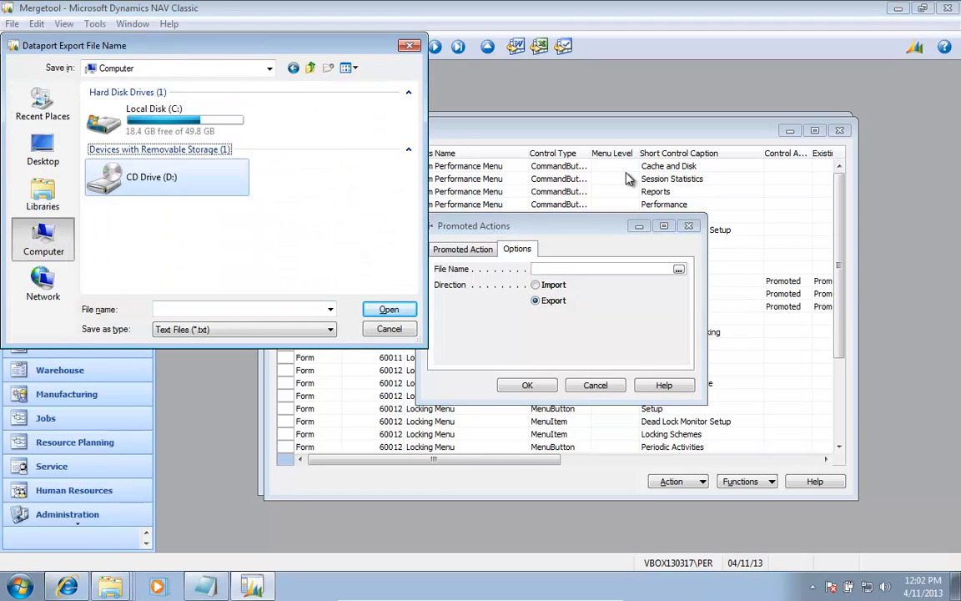
pyautogui.press('Up')
pyautogui.press('Return')
pyautogui.press('m')
pyautogui.press('Return')
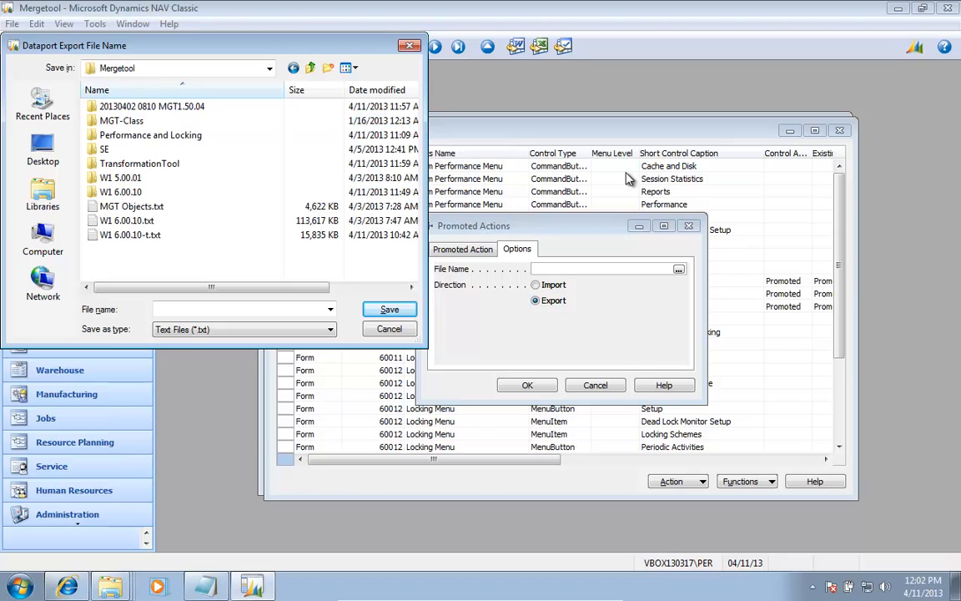
pyautogui.press('p')
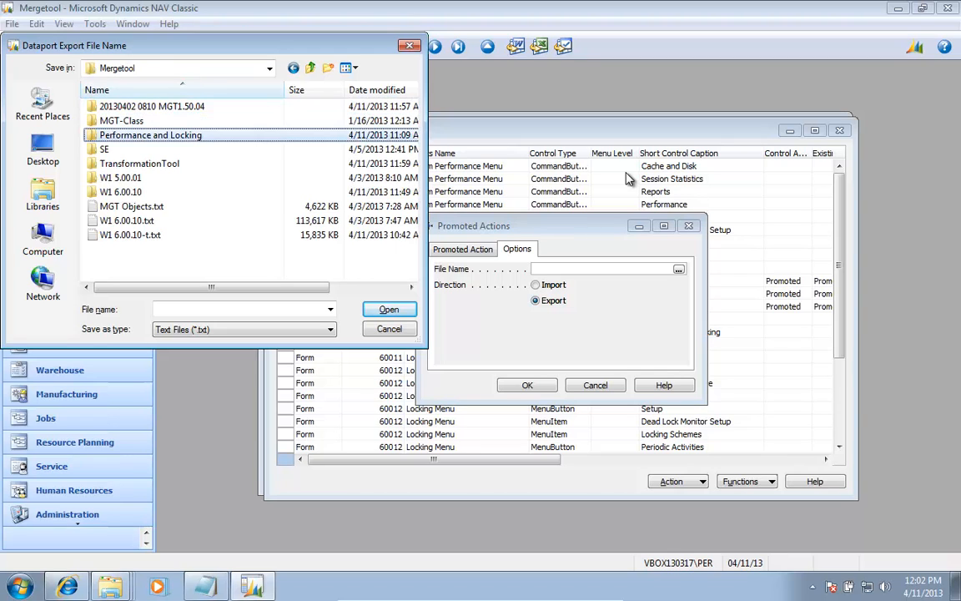
pyautogui.press('Return')
# Step: Name the export file performance025 Promoted Actions.txt, based on performance025.txt, and run the export
pyautogui.press('Tab')
pyautogui.press('Tab')
pyautogui.hotkey('shift', 'Tab')
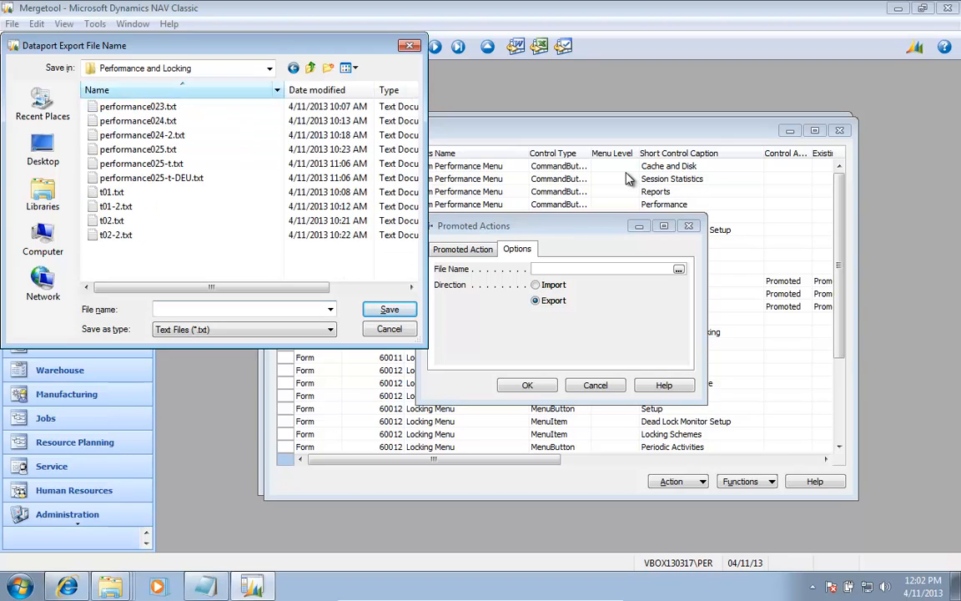
pyautogui.press('Down')
pyautogui.press('Down')
pyautogui.press('Down')
pyautogui.press('Down')
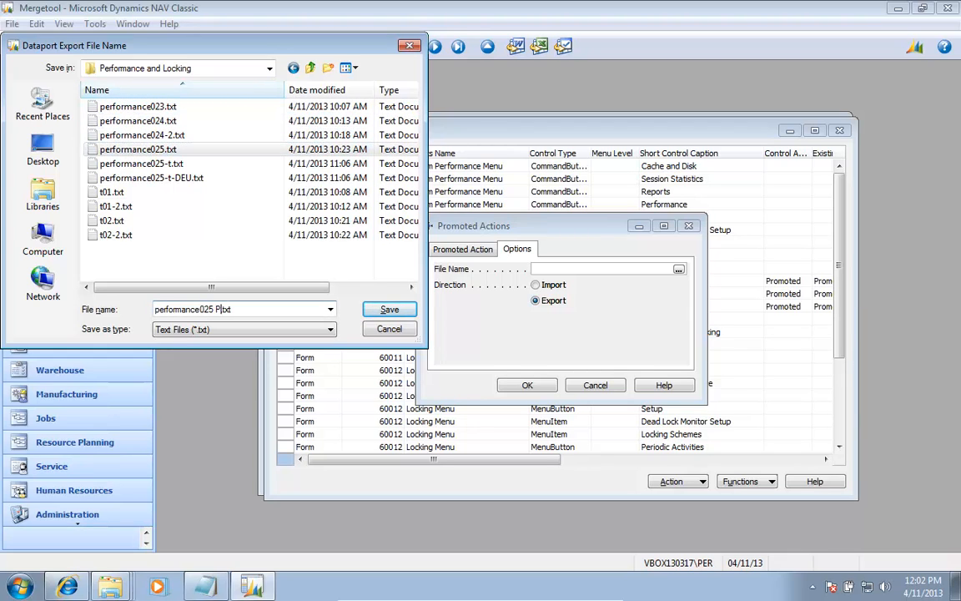
pyautogui.write('Promoted Actions')
pyautogui.press('Return')
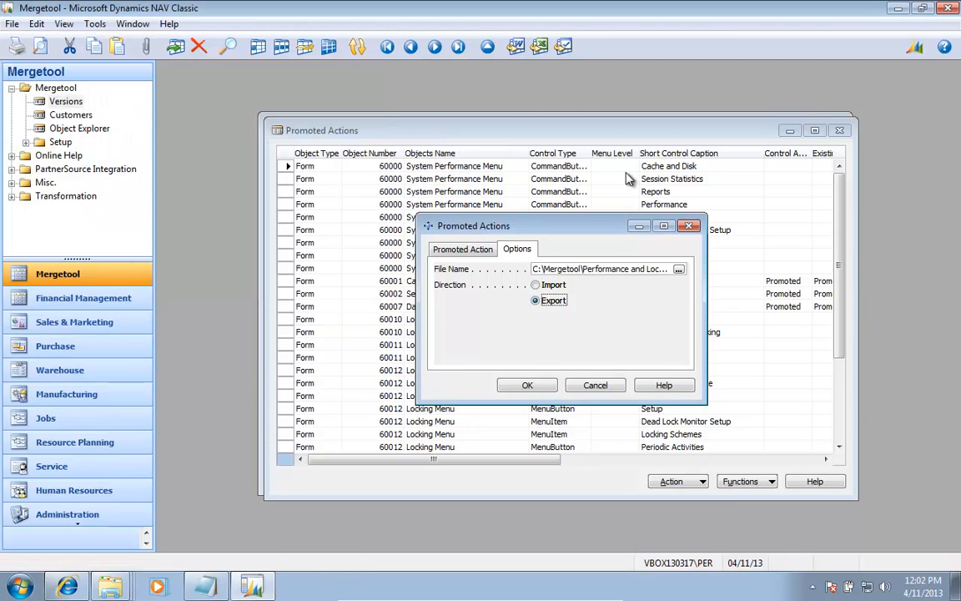
pyautogui.press('Return')
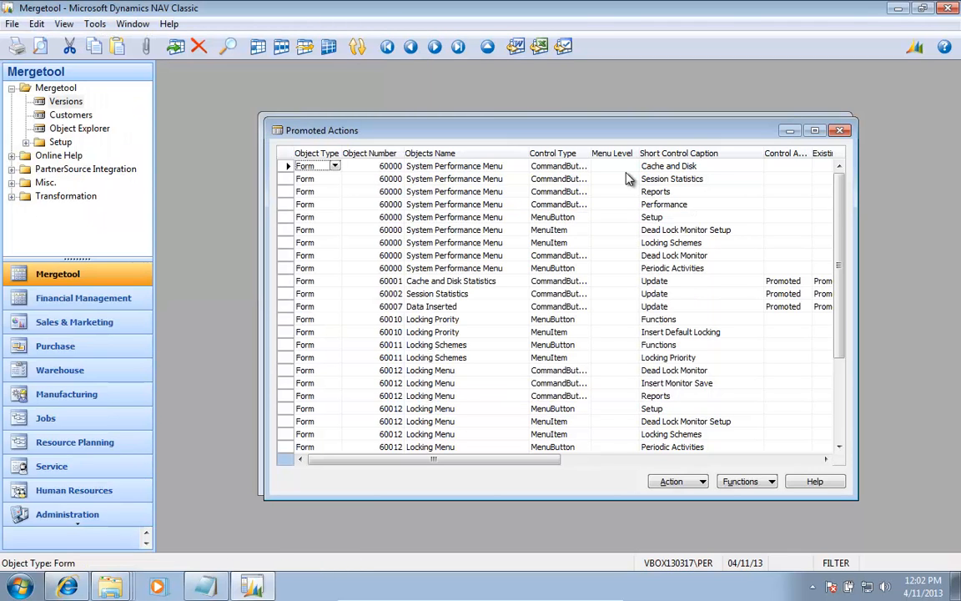
# Step: Open the Transformation import of promoted actions and choose performance025 Promoted Actions.txt from the Performance and Locking folder as its file
pyautogui.click(73, 197)
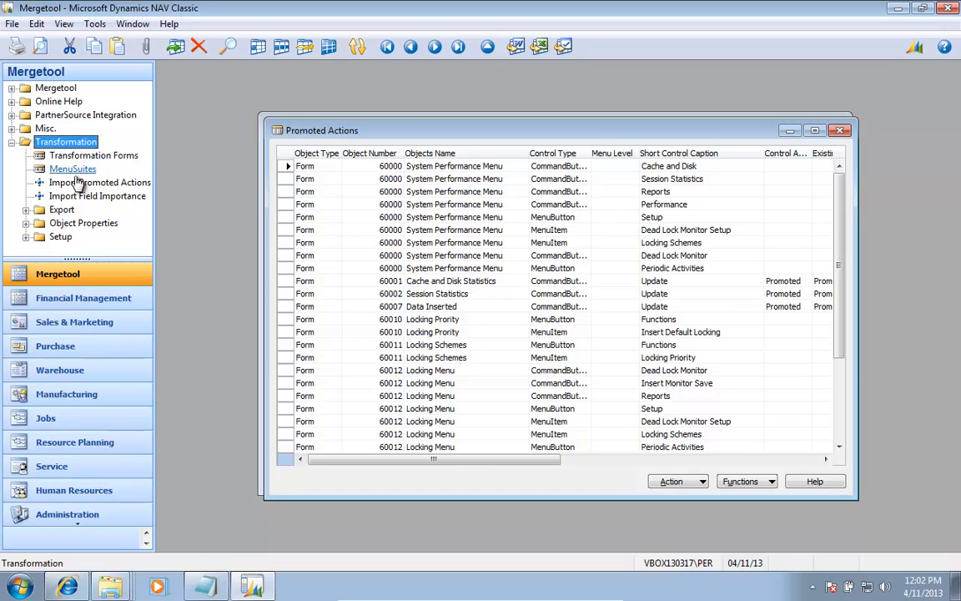
pyautogui.click(75, 182)
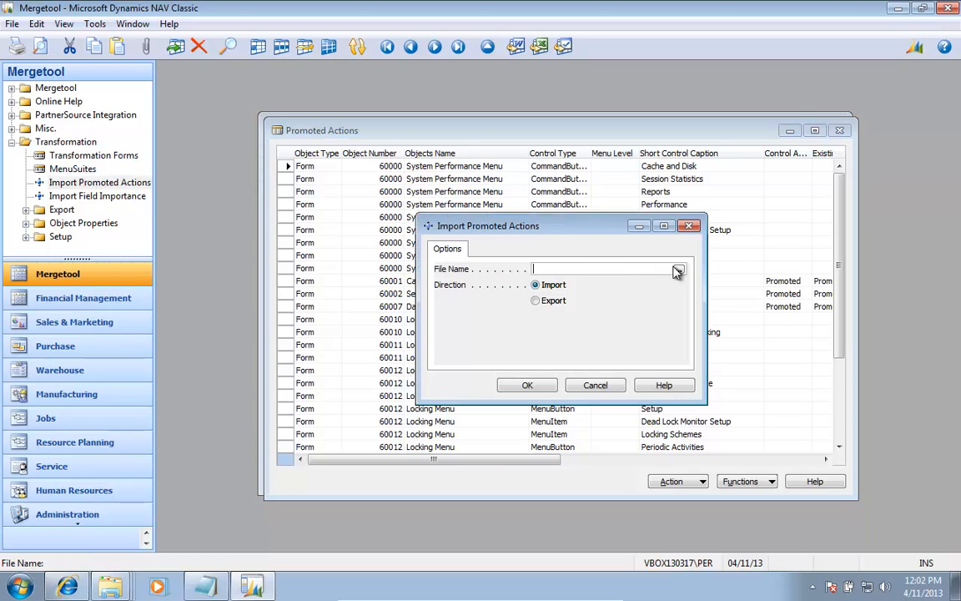
pyautogui.click(678, 269)
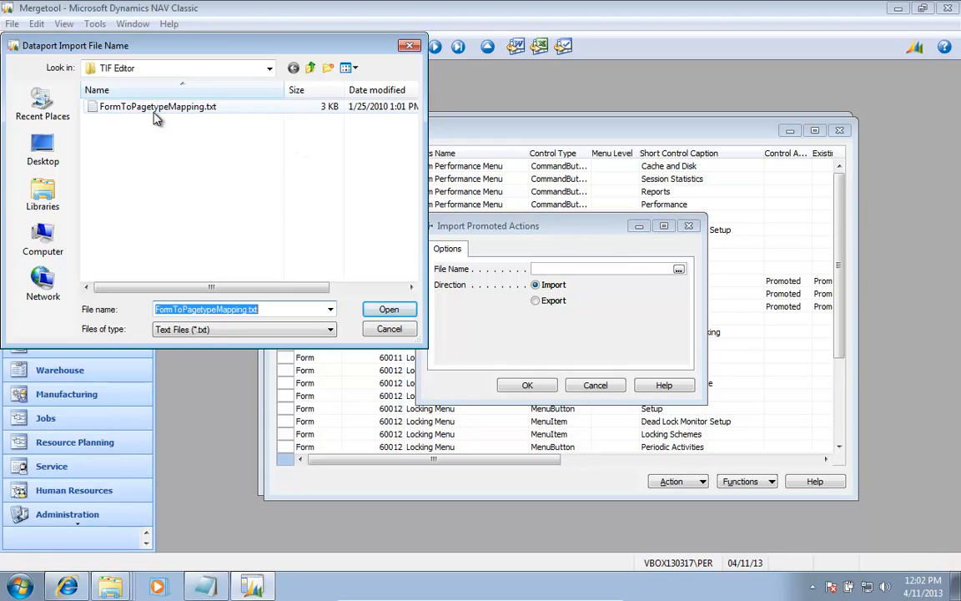
pyautogui.click(310, 68)
pyautogui.click(309, 68)
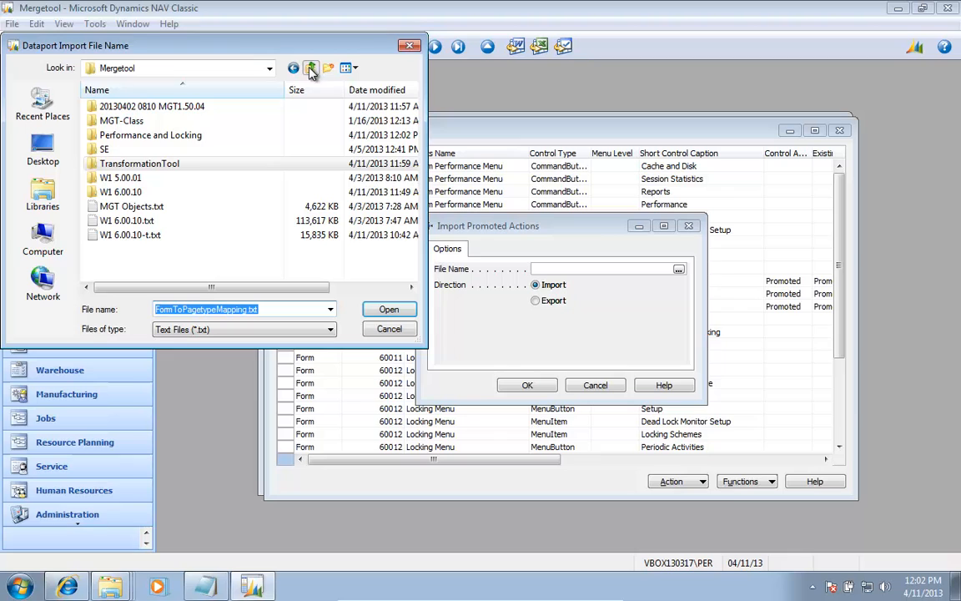
pyautogui.doubleClick(162, 135)
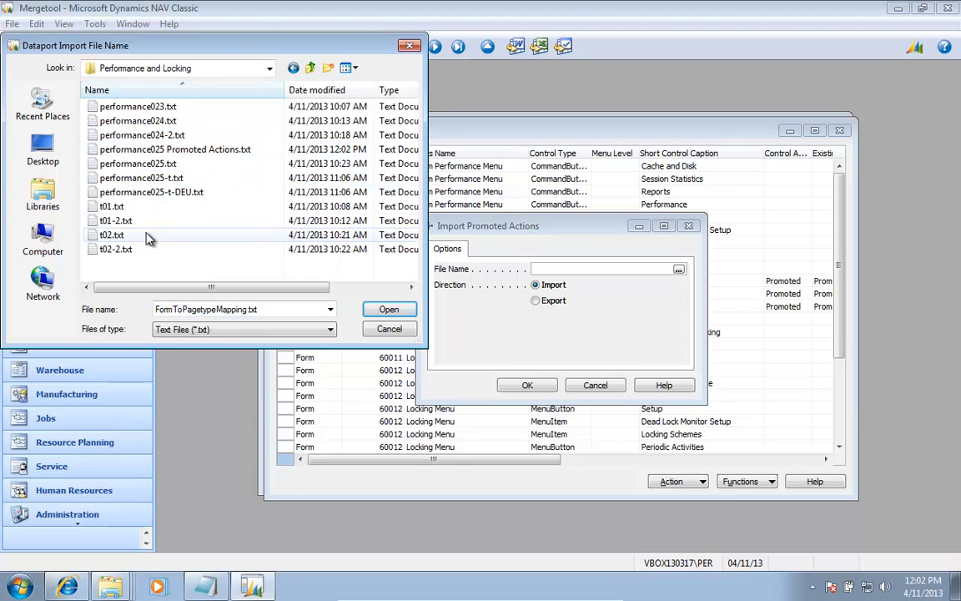
pyautogui.click(175, 149)
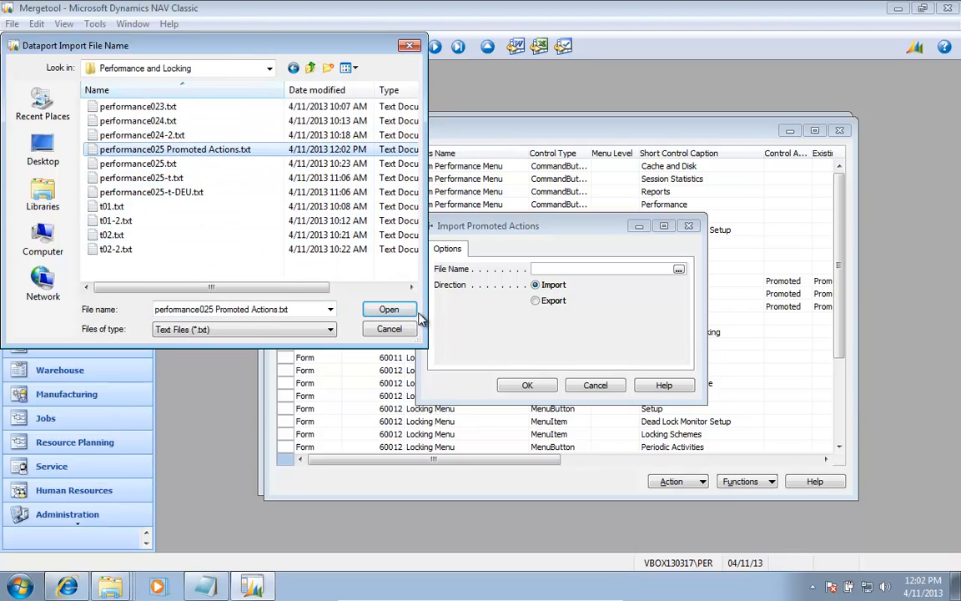
pyautogui.click(388, 310)
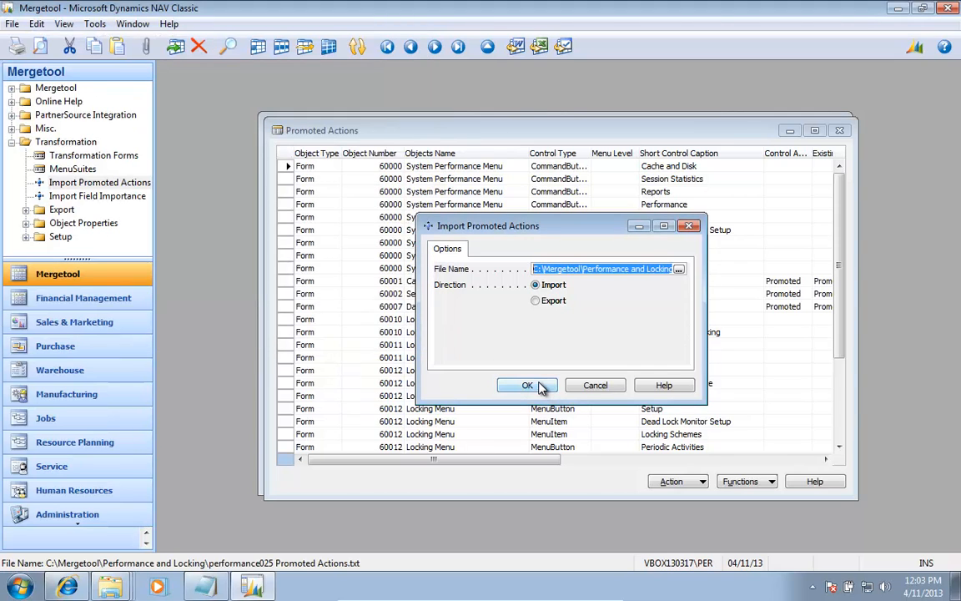
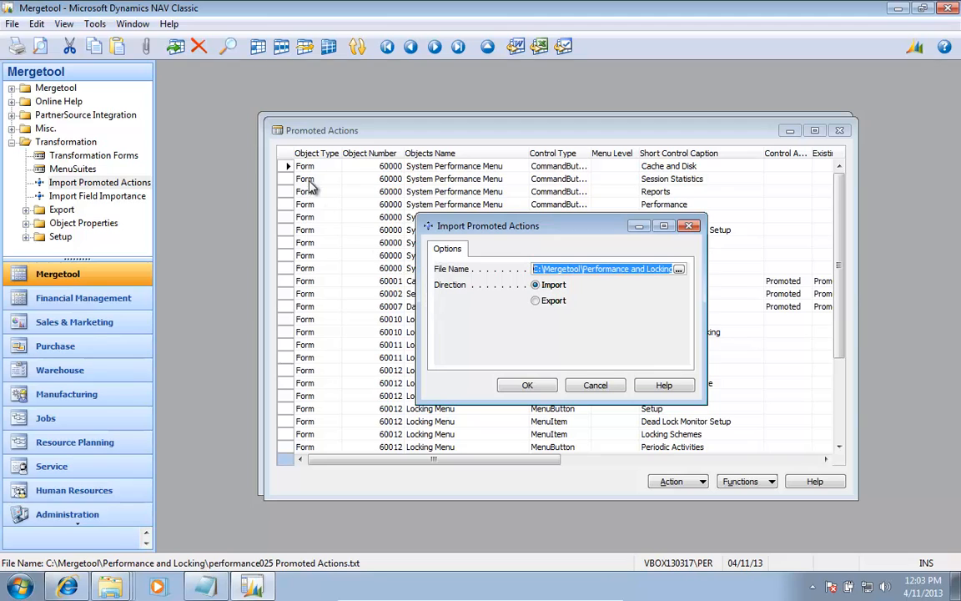
# Step: Run the promoted actions import and open the new and promoted actions of form 60019 Dead Lock Monitor
pyautogui.click(531, 386)
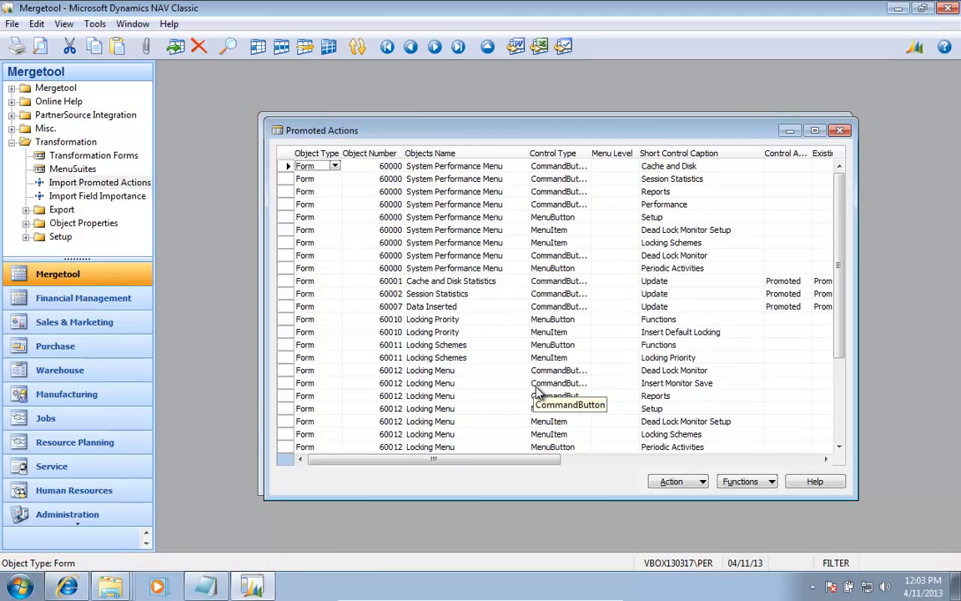
pyautogui.click(125, 156)
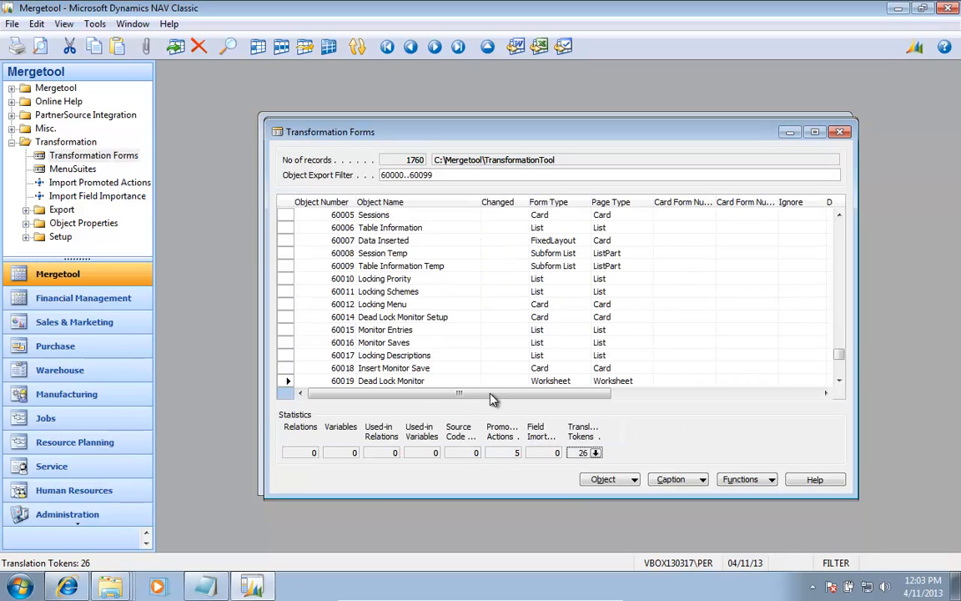
pyautogui.click(634, 480)
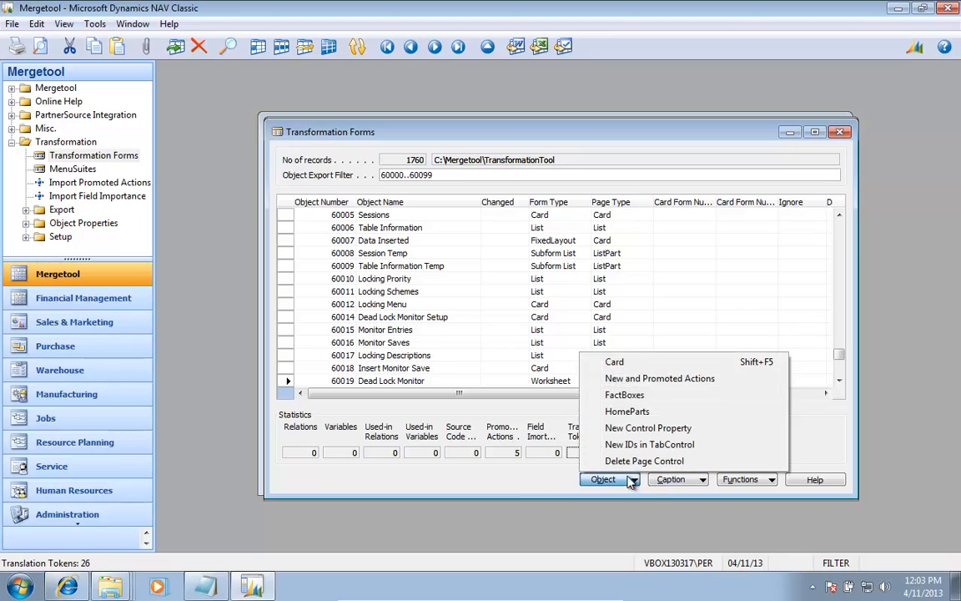
pyautogui.click(626, 380)
# Step: Review the promoted settings and images of the Dead Lock Monitor's Start and Stop actions, and return to the versions list
pyautogui.press('Tab')
pyautogui.press('Tab')
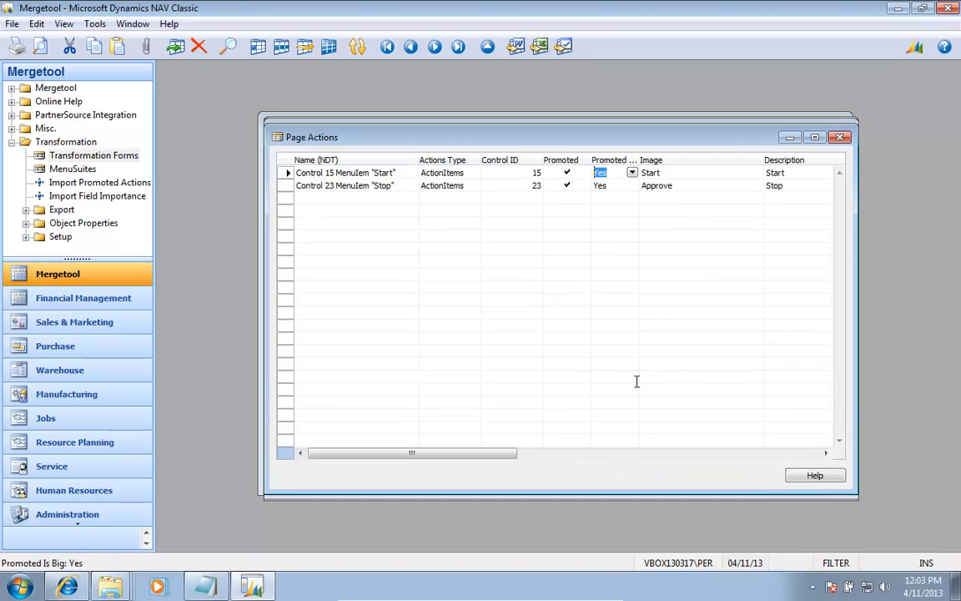
pyautogui.press('Tab')
pyautogui.press('Down')
pyautogui.press('Up')
pyautogui.press('Right')
pyautogui.press('Down')
pyautogui.press('Left')
pyautogui.press('Left')
pyautogui.press('Left')
pyautogui.press('Left')
pyautogui.press('Left')
pyautogui.press('Left')
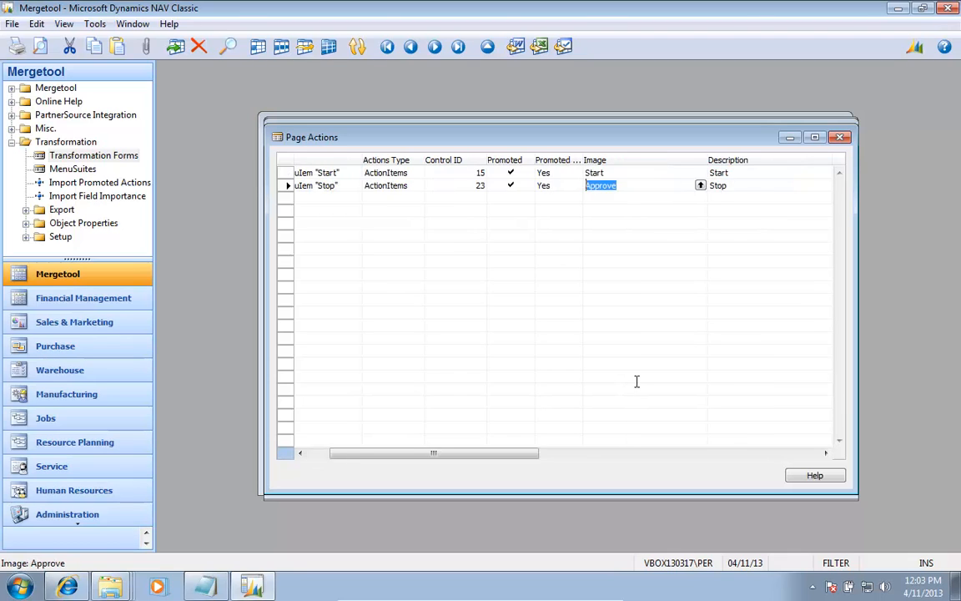
pyautogui.press('Up')
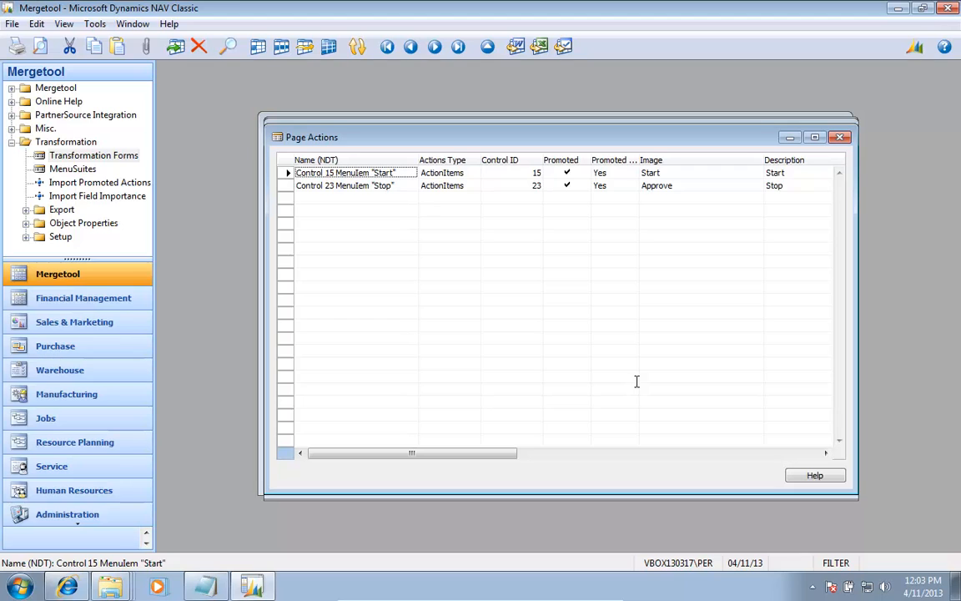
pyautogui.press('Escape')
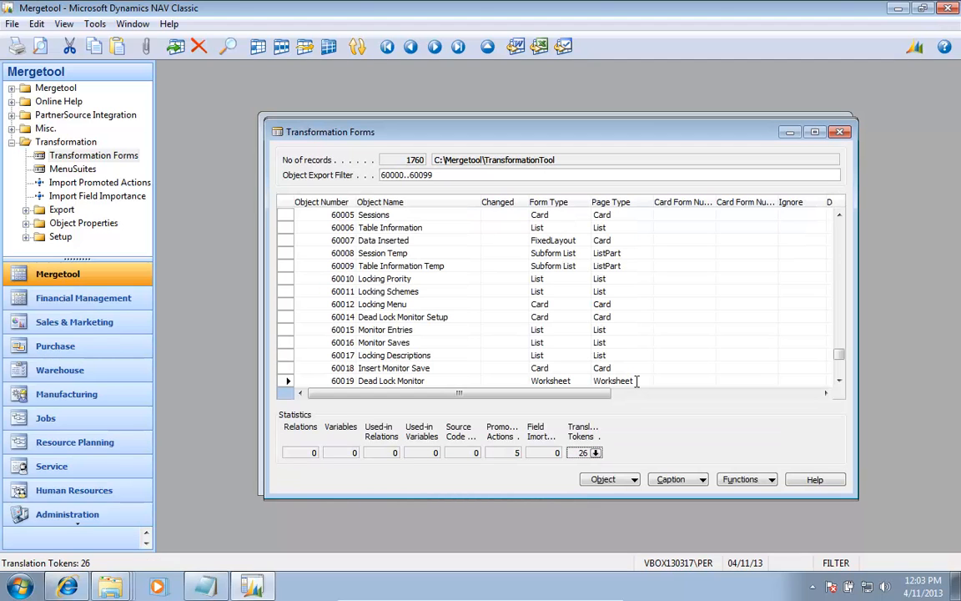
pyautogui.press('Escape')
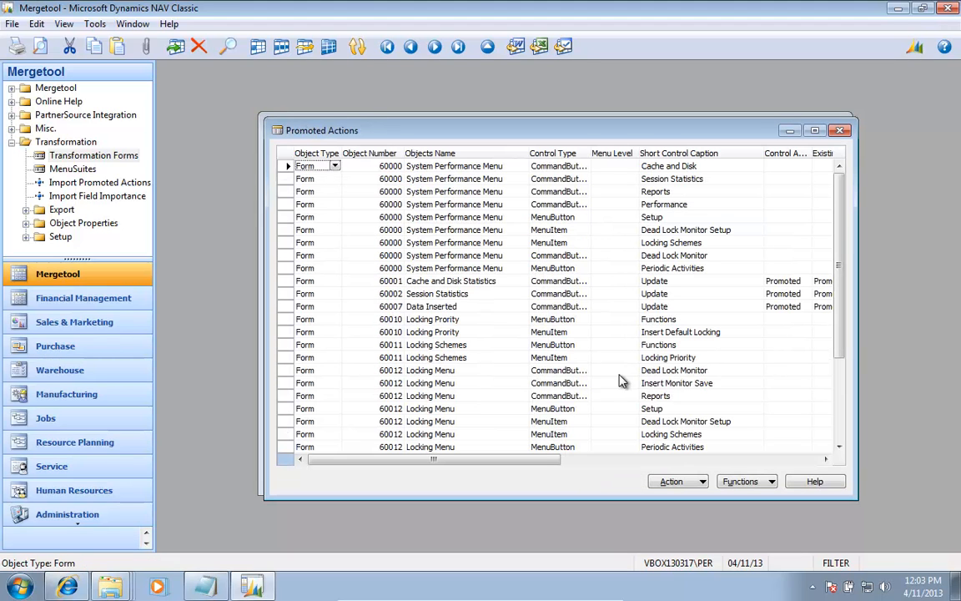
pyautogui.press('Escape')
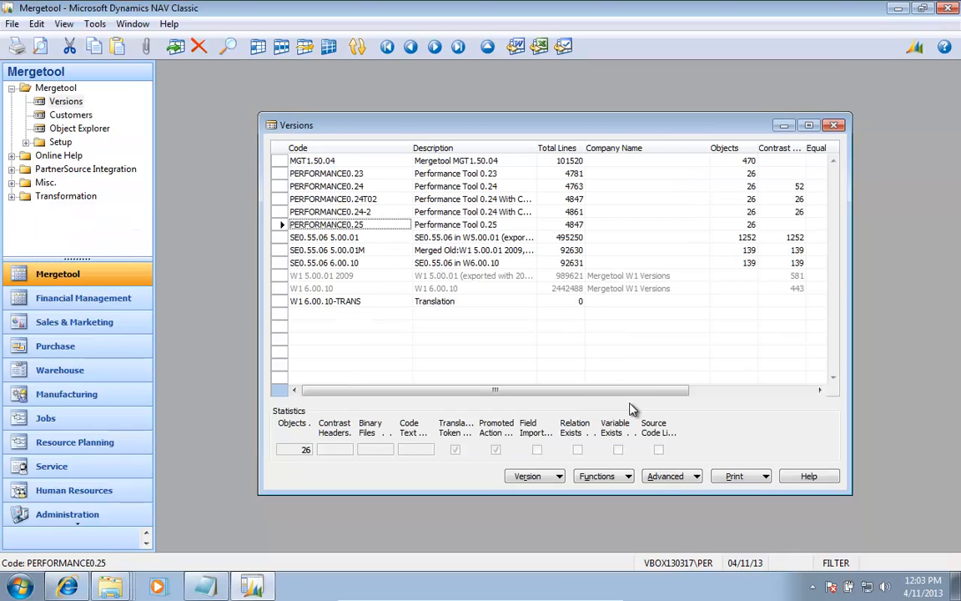
# Step: Open the field importances of version PERFORMANCE0.25 and create the data for its Form objects
pyautogui.click(672, 477)
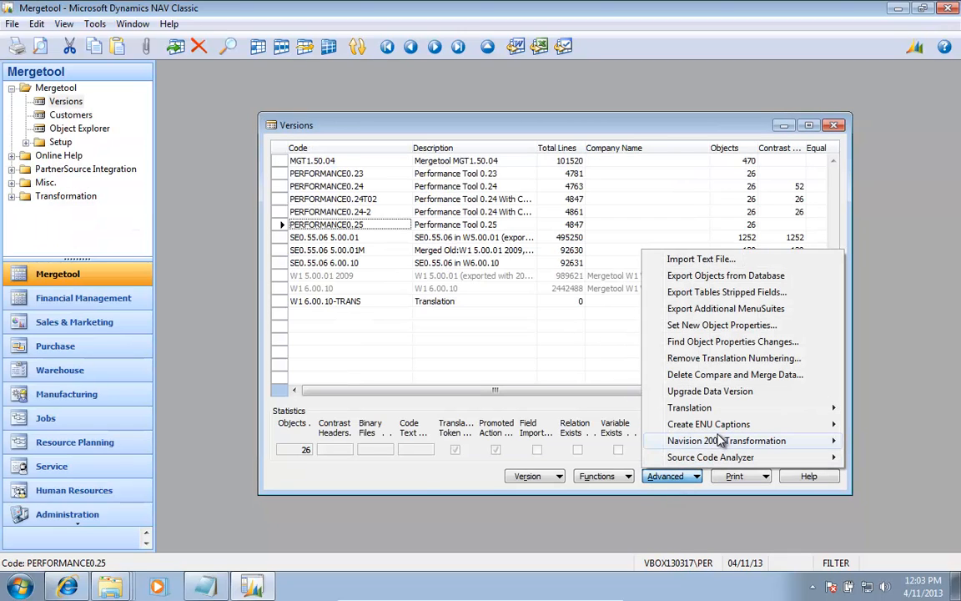
pyautogui.moveTo(734, 440)
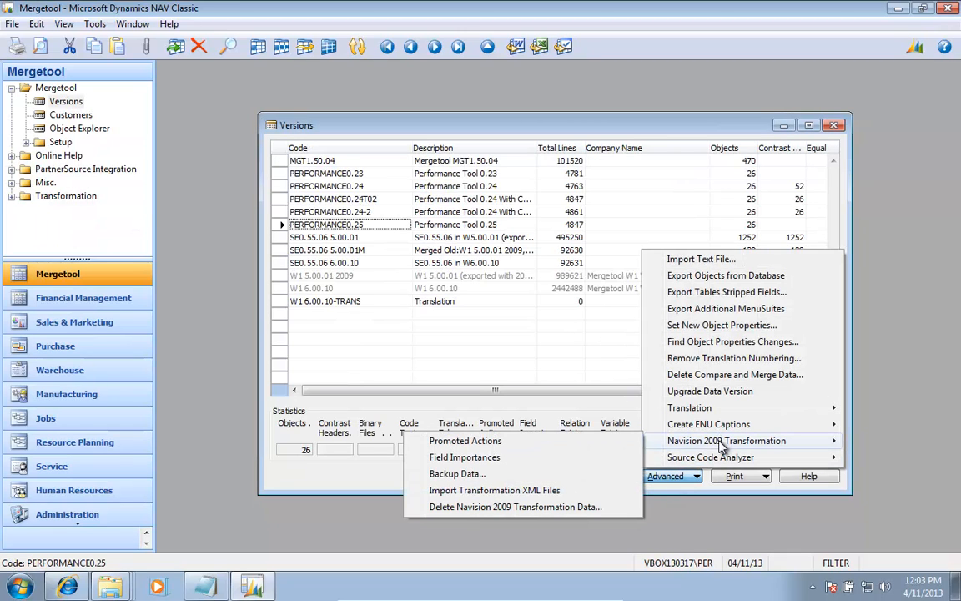
pyautogui.click(489, 458)
pyautogui.click(745, 483)
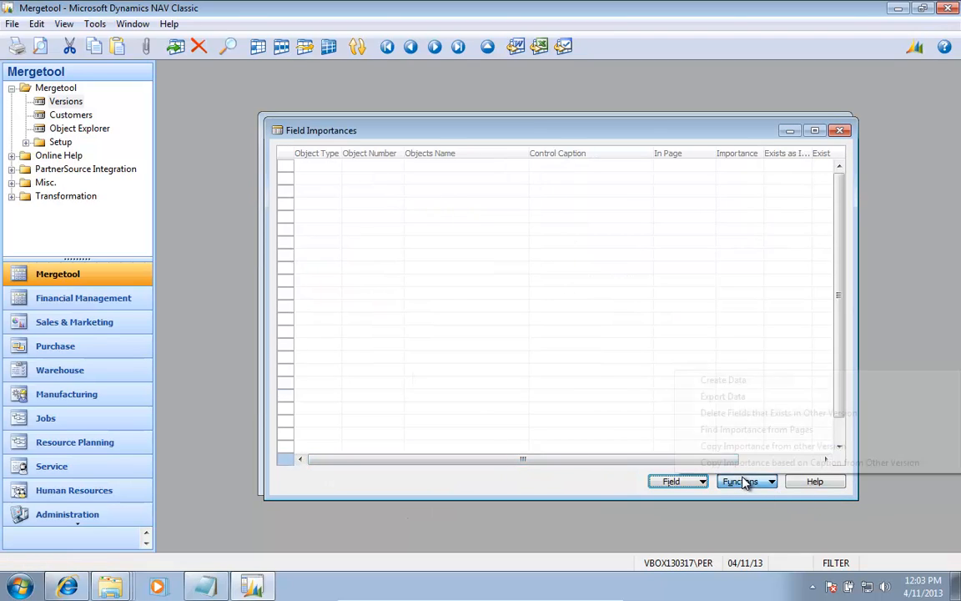
pyautogui.click(737, 381)
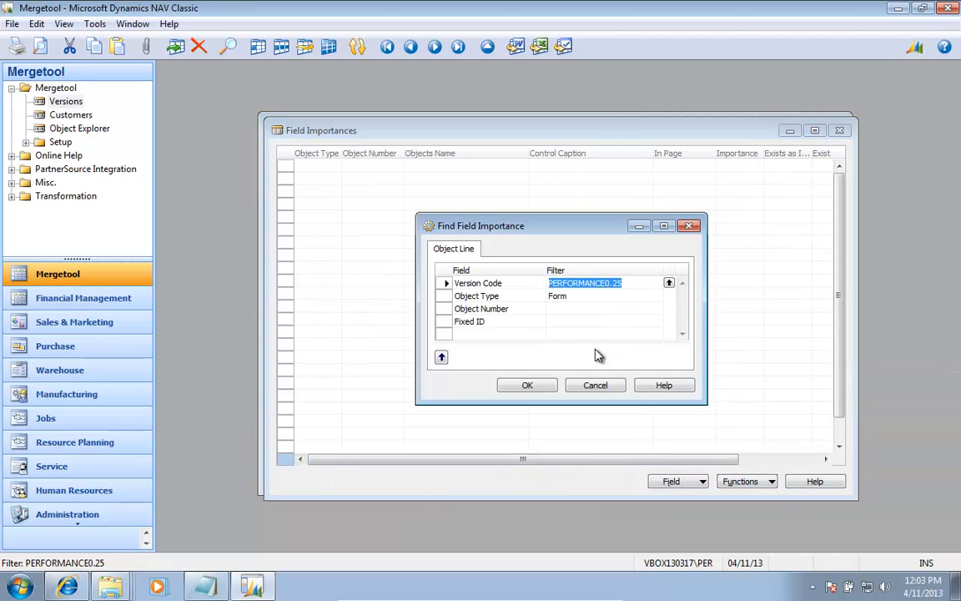
pyautogui.click(539, 386)
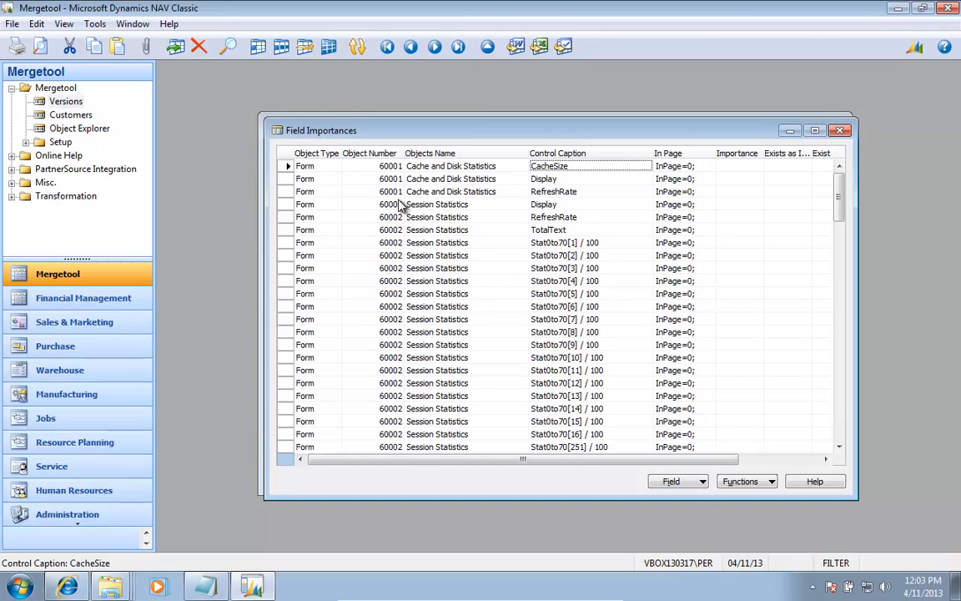
# Step: Examine the In Page values of the Cache and Disk Statistics and Session Statistics fields
pyautogui.press('Down')
pyautogui.press('Down')
pyautogui.press('Down')
pyautogui.press('Down')
pyautogui.press('Up')
pyautogui.press('Up')
pyautogui.press('Up')
pyautogui.press('Up')
pyautogui.press('Right')
pyautogui.press('Right')
pyautogui.press('Left')
pyautogui.press('Down')
pyautogui.press('Down')
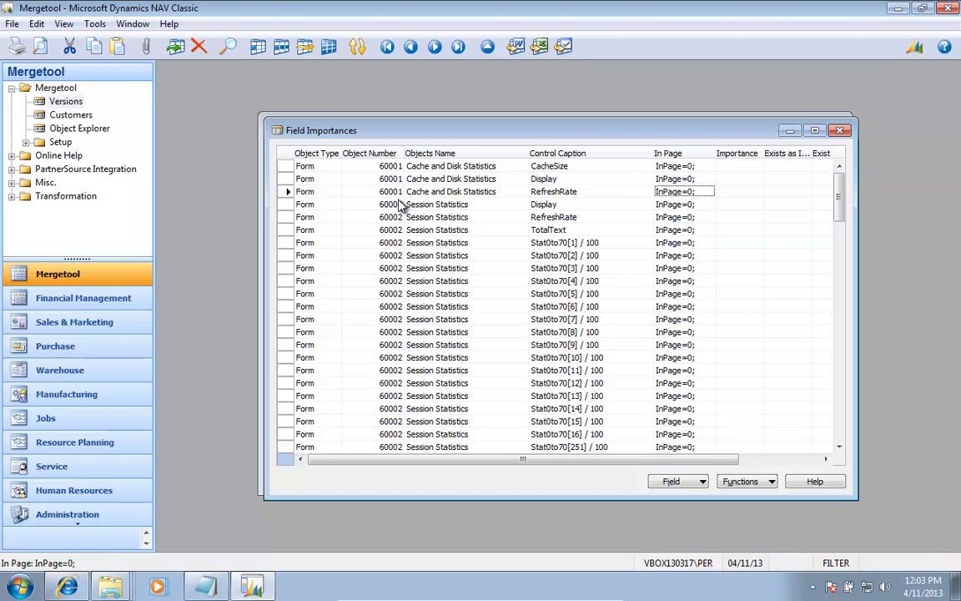
pyautogui.press('Down')
pyautogui.press('Down')
pyautogui.press('Down')
pyautogui.press('Down')
pyautogui.press('Down')
pyautogui.press('Down')
pyautogui.press('Down')
pyautogui.press('Down')
pyautogui.press('Down')
pyautogui.press('Down')
pyautogui.press('Down')
pyautogui.press('Down')
pyautogui.press('Down')
pyautogui.press('Down')
pyautogui.press('Down')
pyautogui.press('Down')
pyautogui.press('Down')
pyautogui.press('Down')
pyautogui.press('Down')
pyautogui.press('Down')
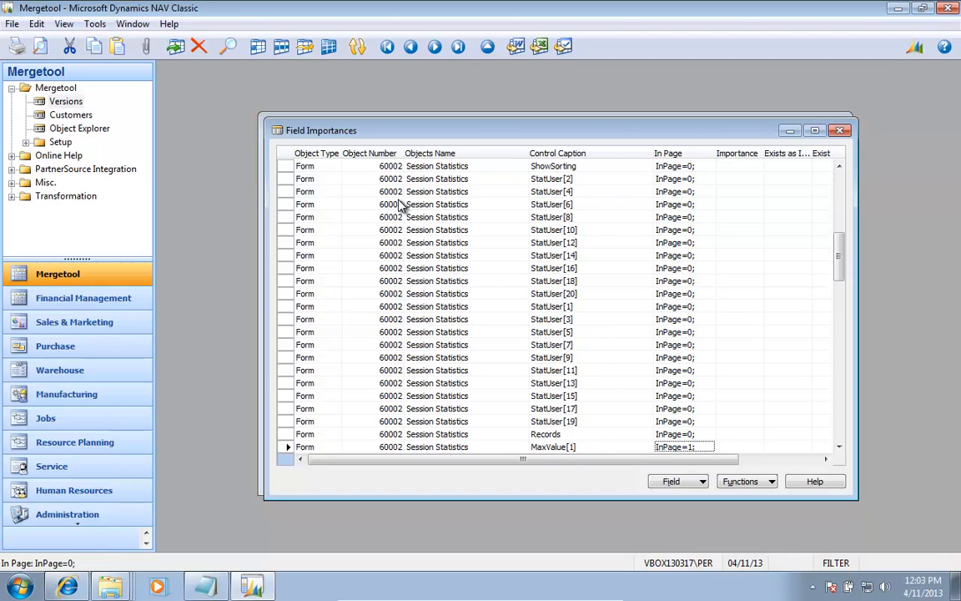
pyautogui.press('Down')
pyautogui.press('Down')
pyautogui.press('Down')
pyautogui.press('Down')
pyautogui.press('Down')
pyautogui.press('Down')
pyautogui.press('Down')
pyautogui.press('Down')
pyautogui.press('Down')
pyautogui.press('Down')
pyautogui.press('Down')
pyautogui.press('Down')
pyautogui.press('Down')
pyautogui.press('Down')
pyautogui.press('Down')
pyautogui.press('Down')
pyautogui.press('Down')
pyautogui.press('Down')
pyautogui.press('Down')
pyautogui.press('Down')
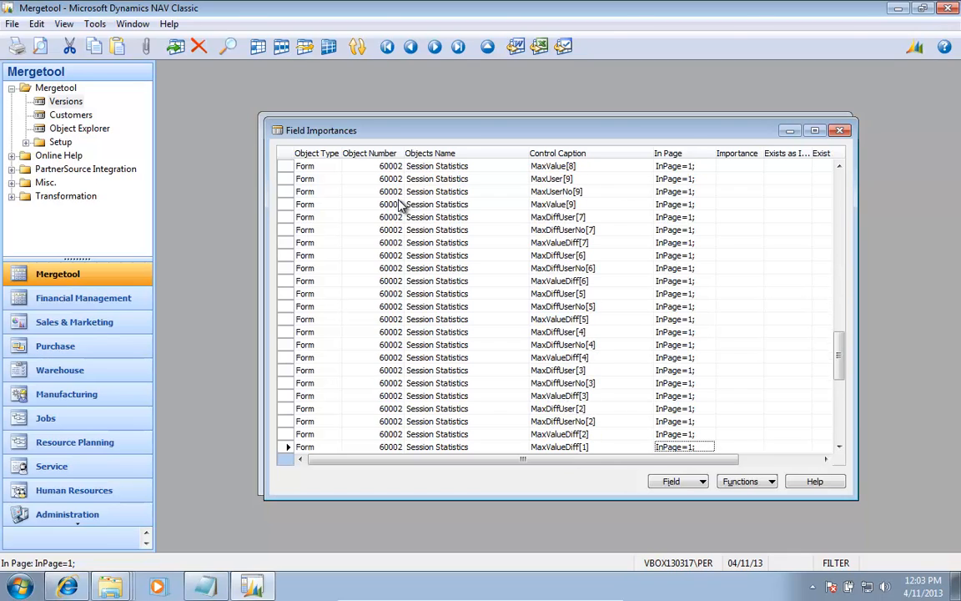
# Step: Check which Importance options are offered for the Session Statistics fields and inspect the TIF Group column
pyautogui.press('Up')
pyautogui.press('Up')
pyautogui.press('Right')
pyautogui.press('F6')
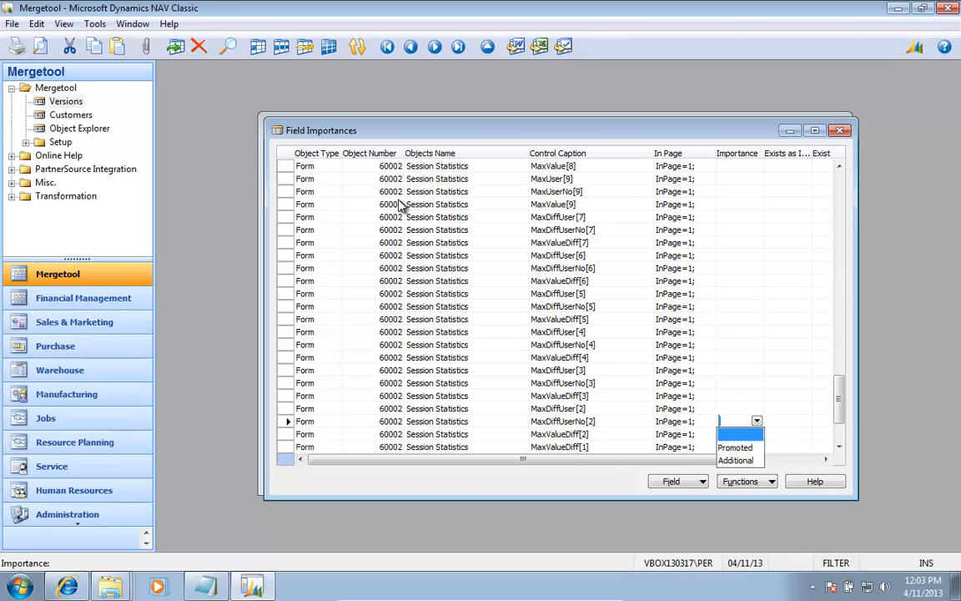
pyautogui.press('Escape')
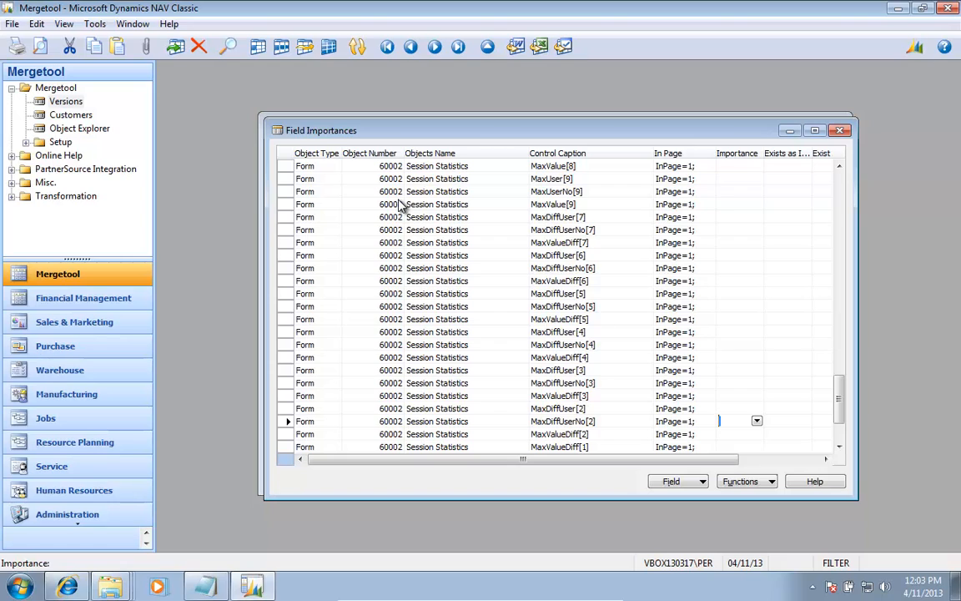
pyautogui.hotkey('ctrl', 'Home')
pyautogui.press('Down')
pyautogui.press('Down')
pyautogui.press('Down')
pyautogui.press('Down')
pyautogui.press('Down')
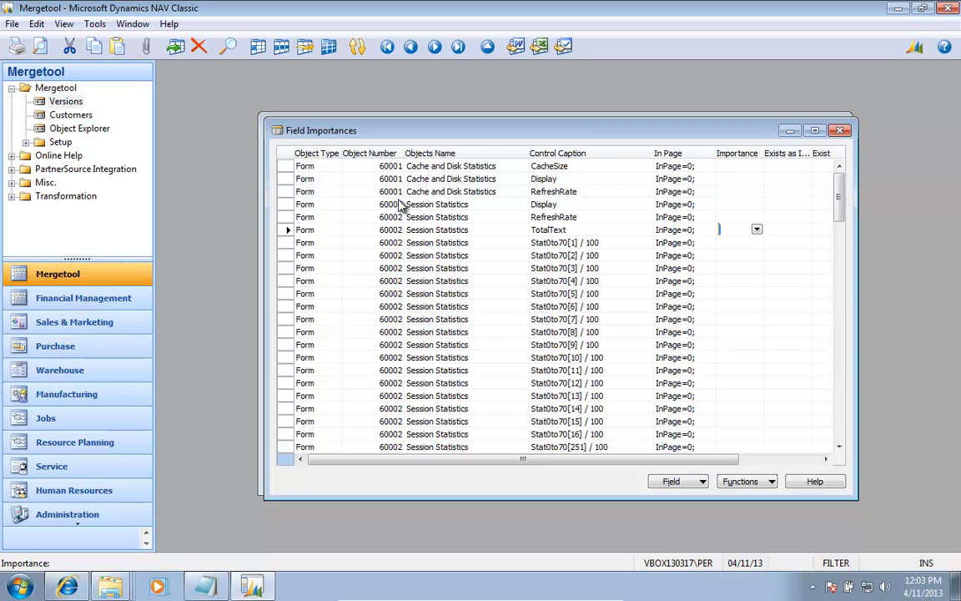
pyautogui.press('Down')
pyautogui.press('F6')
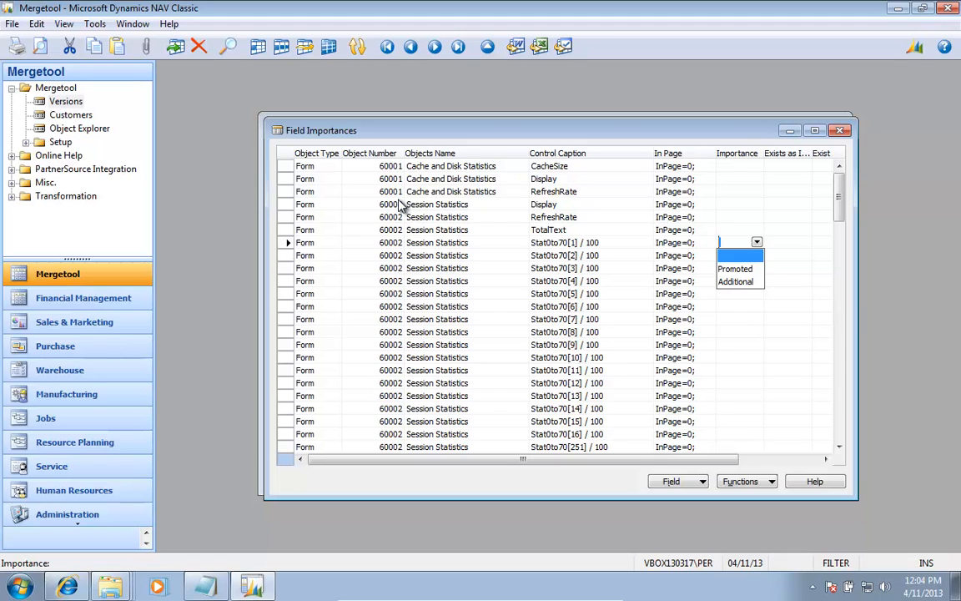
pyautogui.press('Escape')
pyautogui.press('Tab')
pyautogui.press('Tab')
pyautogui.press('Tab')
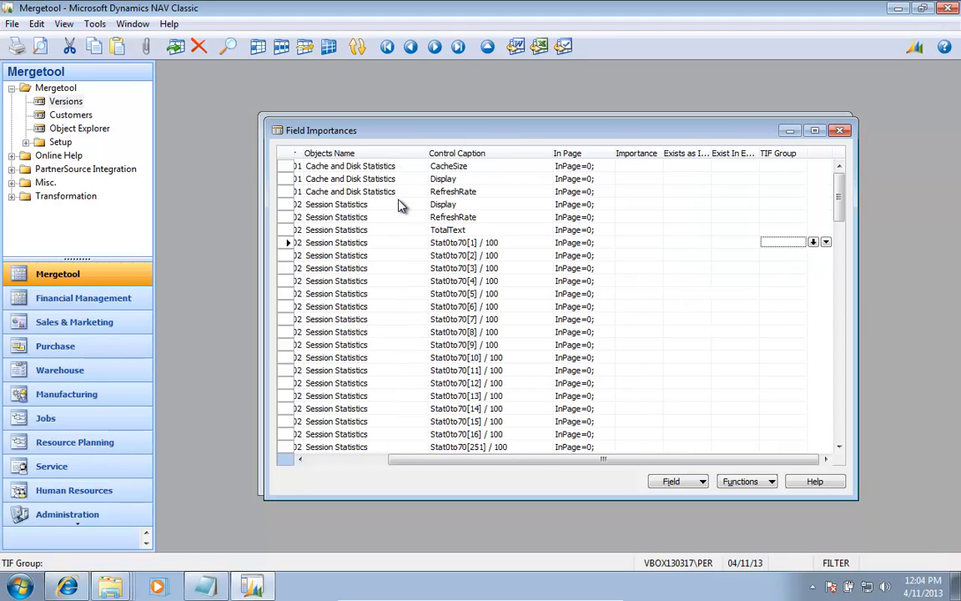
# Step: Look through the fields' In Page values down to those of the Dead Lock Monitor Setup form
pyautogui.hotkey('shift', 'Tab')
pyautogui.hotkey('shift', 'Tab')
pyautogui.hotkey('shift', 'Tab')
pyautogui.hotkey('shift', 'Tab')
pyautogui.press('Down')
pyautogui.press('Down')
pyautogui.press('Down')
pyautogui.press('Down')
pyautogui.press('Down')
pyautogui.press('Down')
pyautogui.press('Down')
pyautogui.press('Down')
pyautogui.press('Down')
pyautogui.press('Down')
pyautogui.press('Down')
pyautogui.press('Down')
pyautogui.press('Down')
pyautogui.press('Down')
pyautogui.press('Down')
pyautogui.press('Down')
pyautogui.press('Down')
pyautogui.press('Down')
pyautogui.press('Down')
pyautogui.press('Down')
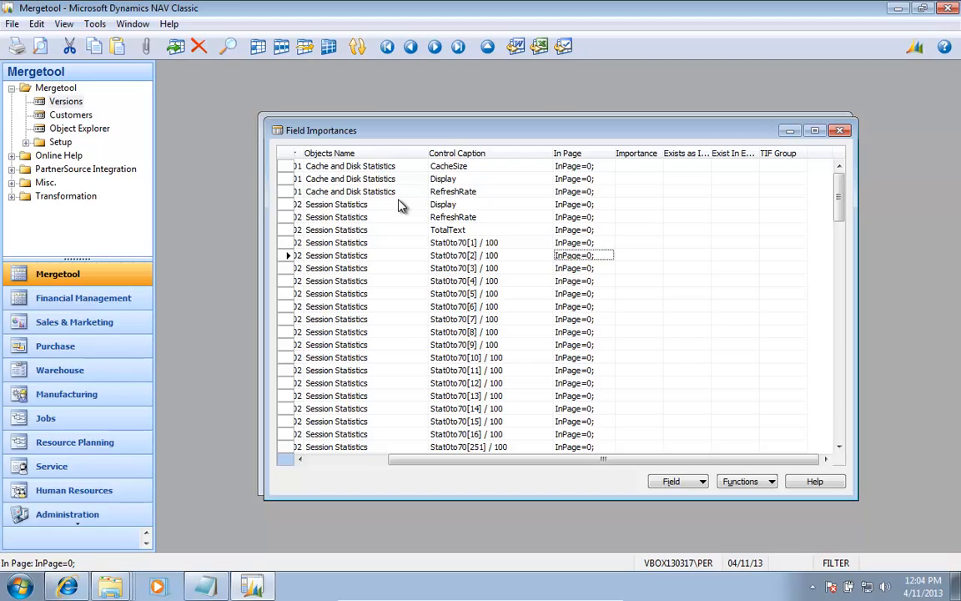
pyautogui.press('Down')
pyautogui.press('Down')
pyautogui.press('Down')
pyautogui.press('Down')
pyautogui.press('Down')
pyautogui.press('Down')
pyautogui.press('Down')
pyautogui.press('Down')
pyautogui.press('Down')
pyautogui.press('Down')
pyautogui.press('Down')
pyautogui.press('Down')
pyautogui.press('Down')
pyautogui.press('Down')
pyautogui.press('Down')
pyautogui.press('Down')
pyautogui.press('Down')
pyautogui.press('Down')
pyautogui.press('Down')
pyautogui.press('Down')
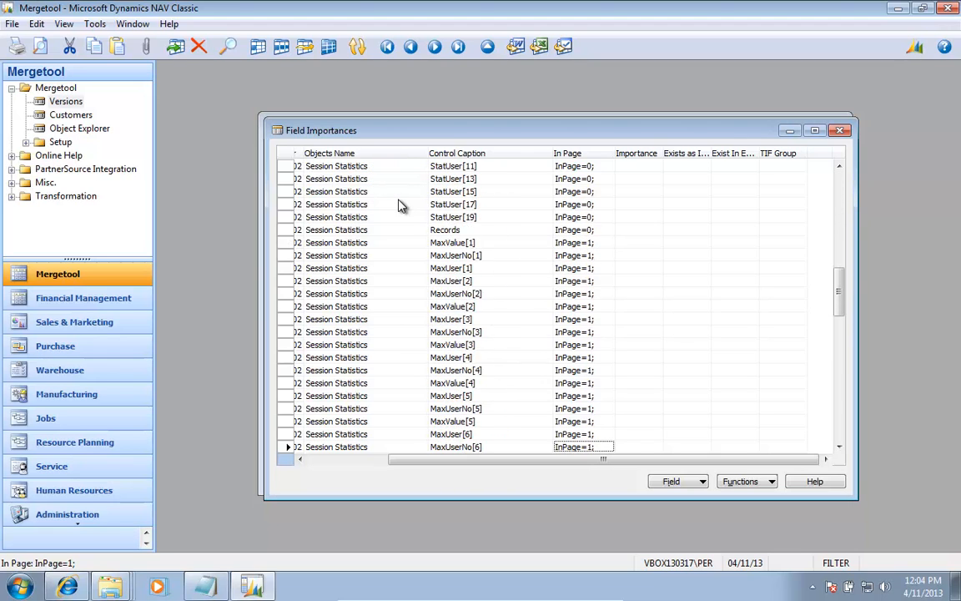
pyautogui.press('Down')
pyautogui.press('Down')
pyautogui.press('Down')
pyautogui.press('Down')
pyautogui.press('Down')
pyautogui.press('Down')
pyautogui.press('Down')
pyautogui.press('Down')
pyautogui.press('Down')
pyautogui.press('Down')
pyautogui.press('Down')
pyautogui.press('Down')
pyautogui.press('Down')
pyautogui.press('Down')
pyautogui.press('Down')
pyautogui.press('Down')
pyautogui.press('Down')
pyautogui.press('Down')
pyautogui.press('Down')
pyautogui.press('Down')
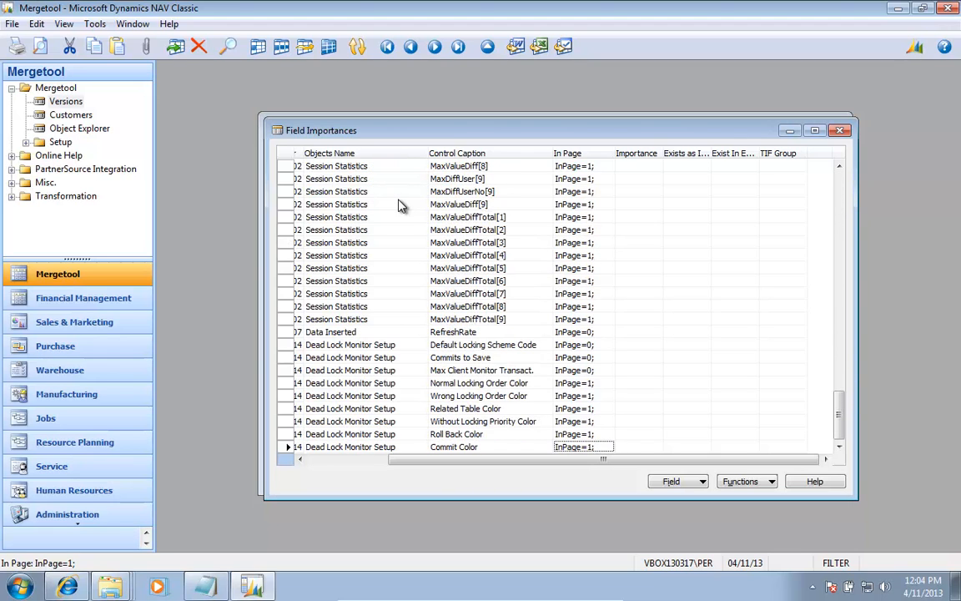
# Step: Set the importance of Default Locking Scheme Code and Commits to Save on form 60014 Dead Lock Monitor Setup to Promoted
pyautogui.press('Up')
pyautogui.press('Up')
pyautogui.press('Up')
pyautogui.press('Up')
pyautogui.press('Up')
pyautogui.press('Up')
pyautogui.press('Left')
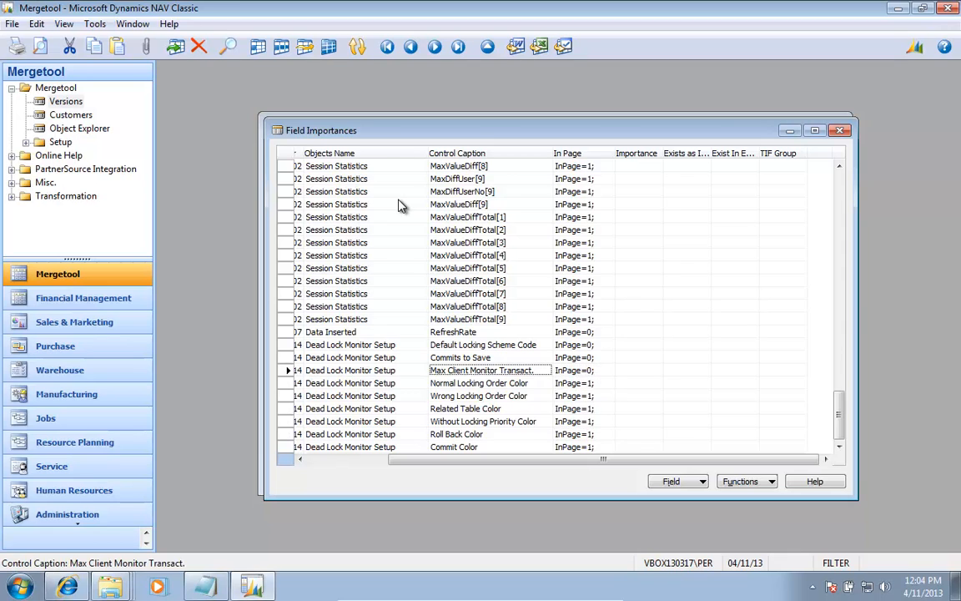
pyautogui.press('Left')
pyautogui.press('Left')
pyautogui.press('Left')
pyautogui.press('Up')
pyautogui.press('Up')
pyautogui.press('Right')
pyautogui.press('Right')
pyautogui.press('Right')
pyautogui.press('Right')
pyautogui.press('Right')
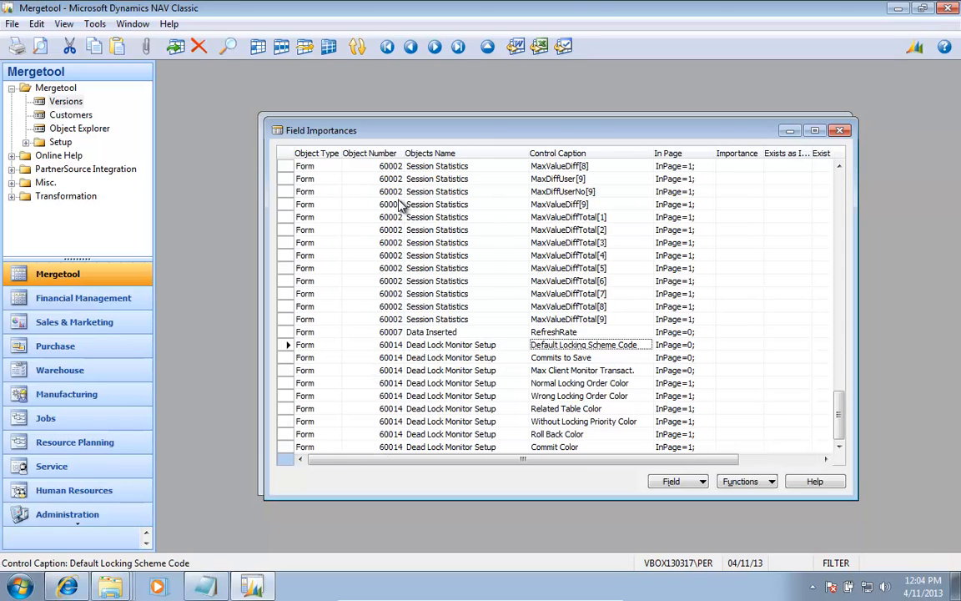
pyautogui.press('Left')
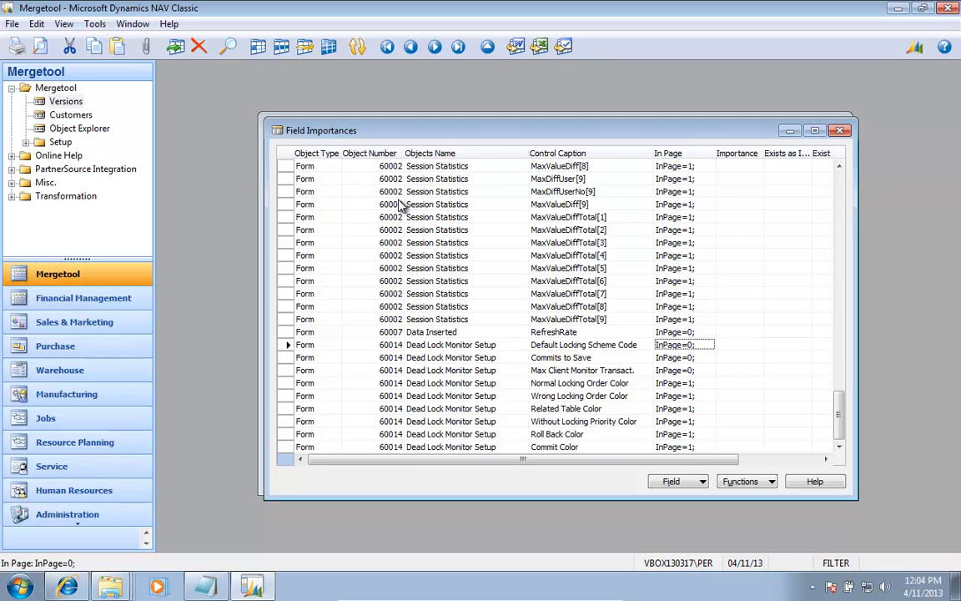
pyautogui.press('Left')
pyautogui.press('Right')
pyautogui.press('Right')
pyautogui.write('Promoted')
pyautogui.press('Down')
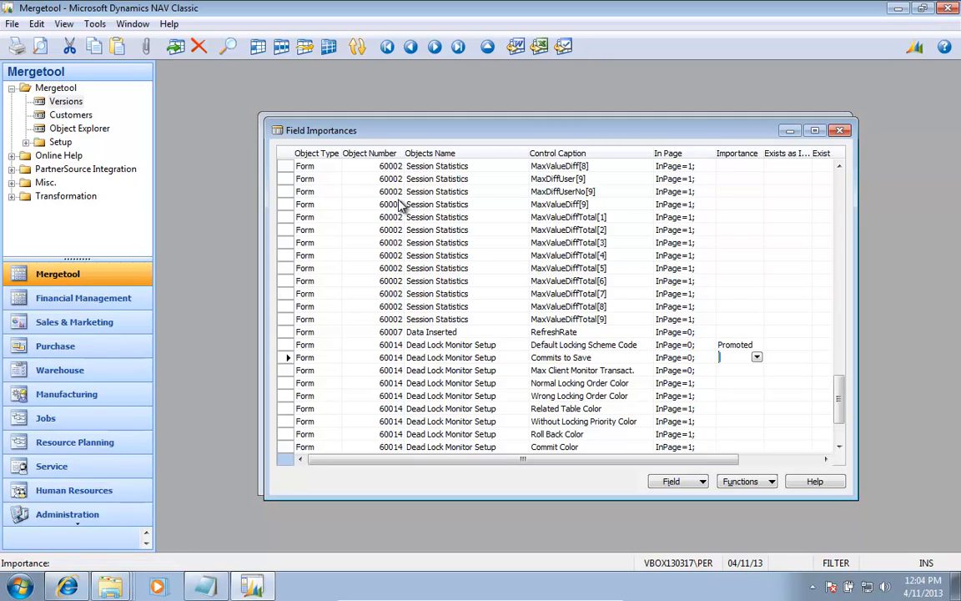
pyautogui.write('Promoted')
pyautogui.press('Down')
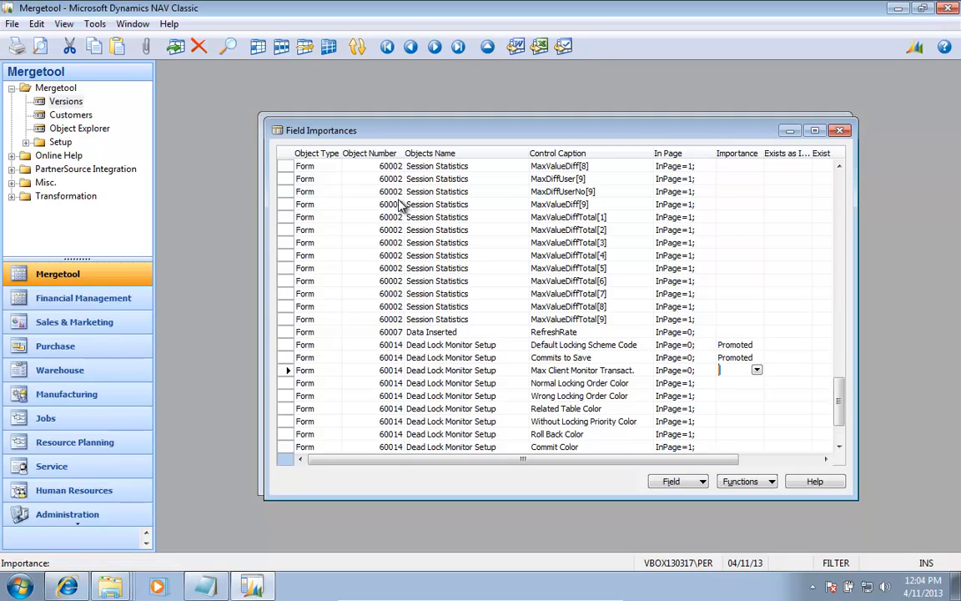
pyautogui.press('Down')
pyautogui.press('Down')
pyautogui.press('Down')
pyautogui.press('Down')
pyautogui.press('Down')
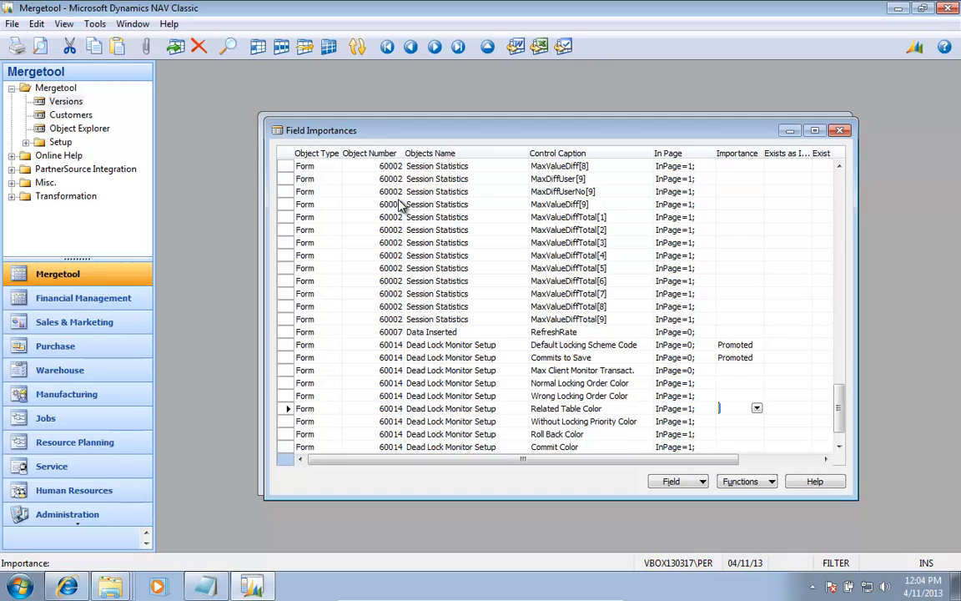
pyautogui.press('Up')
pyautogui.press('Up')
pyautogui.press('Up')
pyautogui.press('Up')
pyautogui.press('Up')
pyautogui.press('Up')
pyautogui.press('Up')
pyautogui.press('Up')
pyautogui.press('Up')
pyautogui.press('Up')
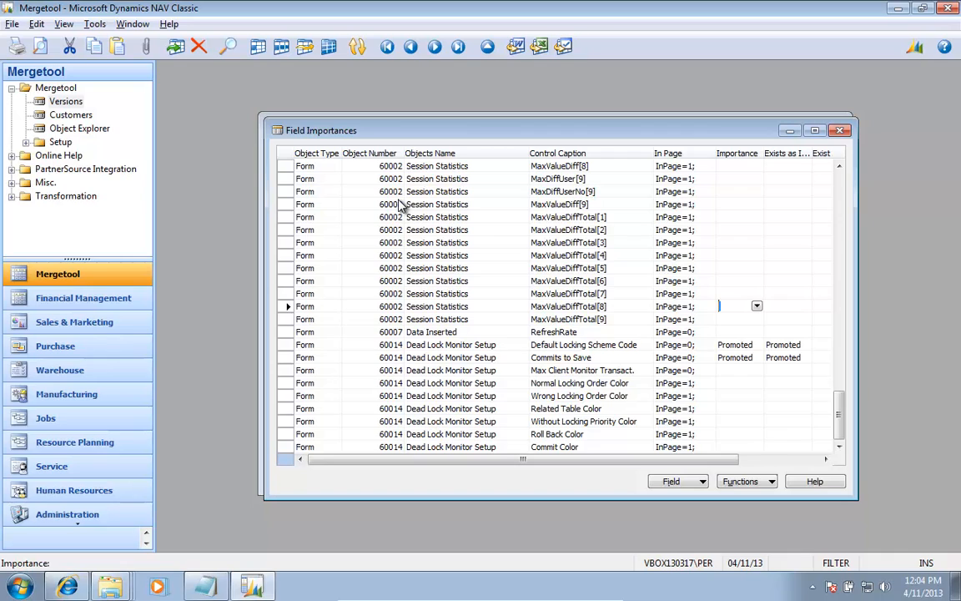
# Step: Delete the field importances that exist in another version, using W1 6.00.10 as the comparison version
pyautogui.hotkey('alt', 'u')
pyautogui.press('Down')
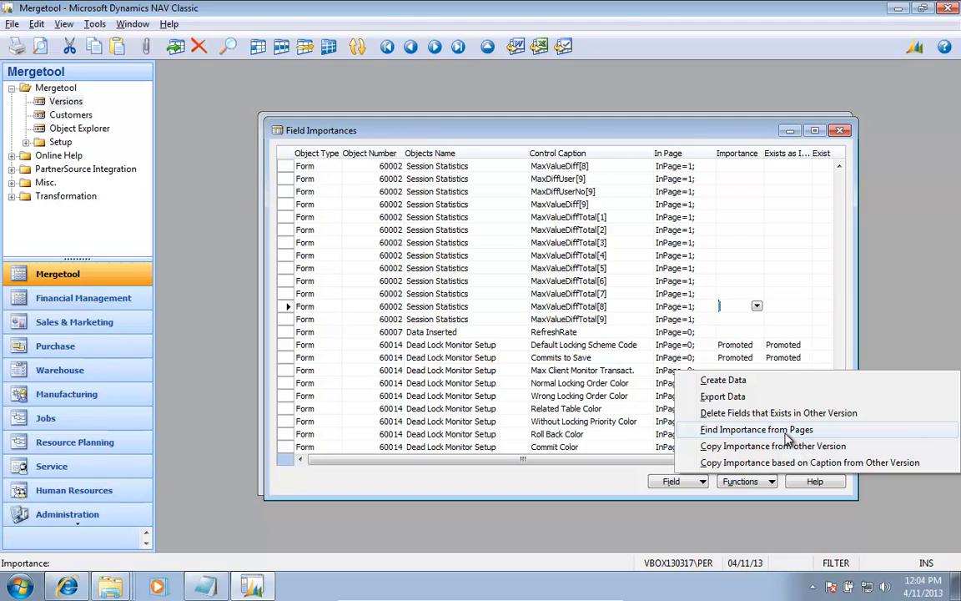
pyautogui.click(778, 414)
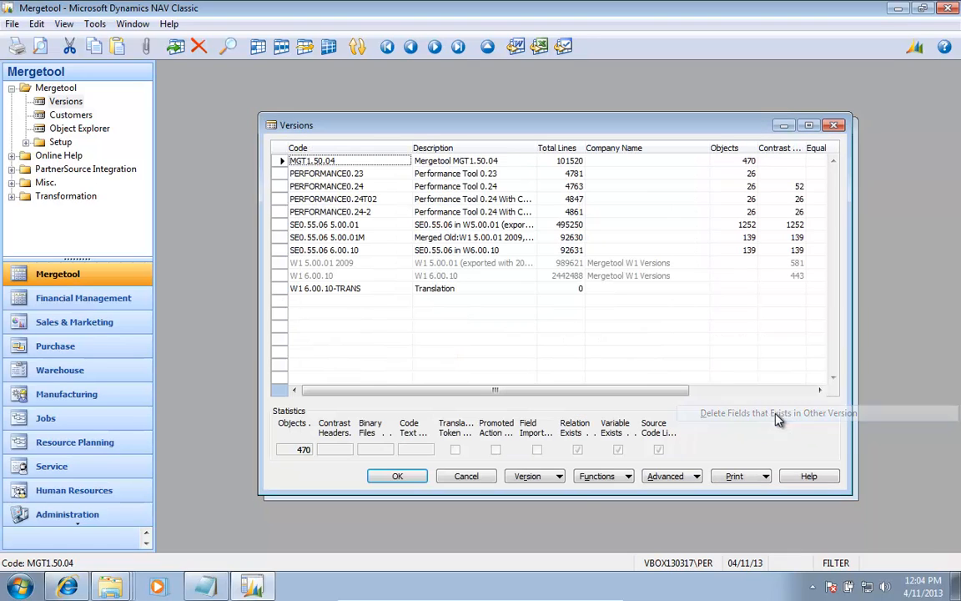
pyautogui.click(332, 277)
pyautogui.click(397, 476)
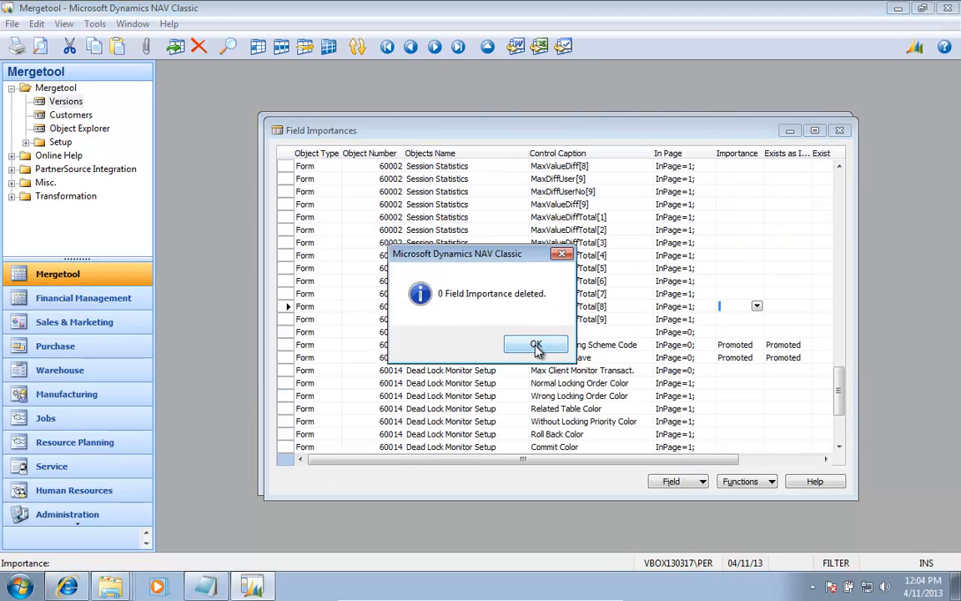
# Step: Select all lines in the Field Importances list and check which importance functions are offered for them
pyautogui.click(535, 349)
pyautogui.click(288, 158)
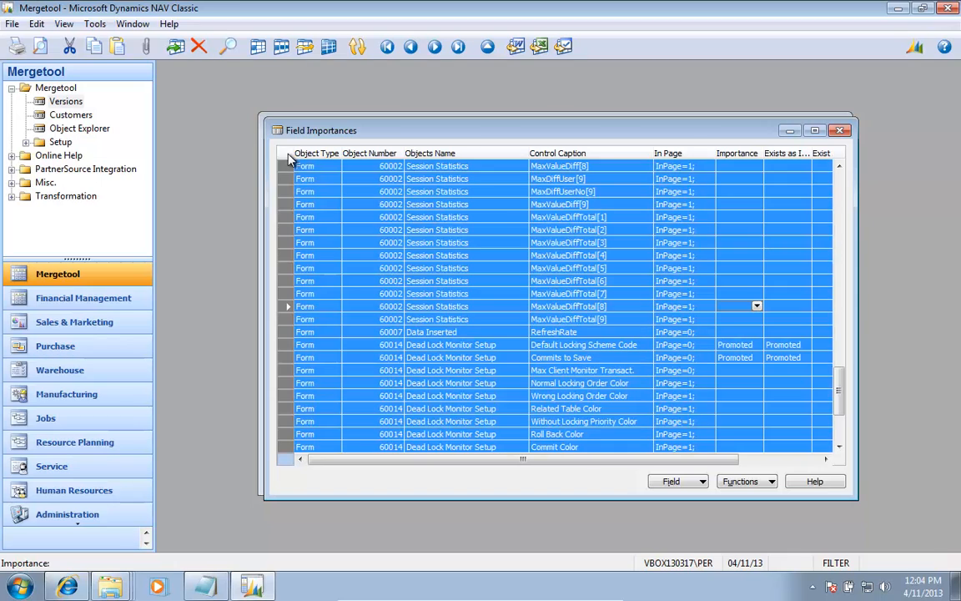
pyautogui.click(747, 481)
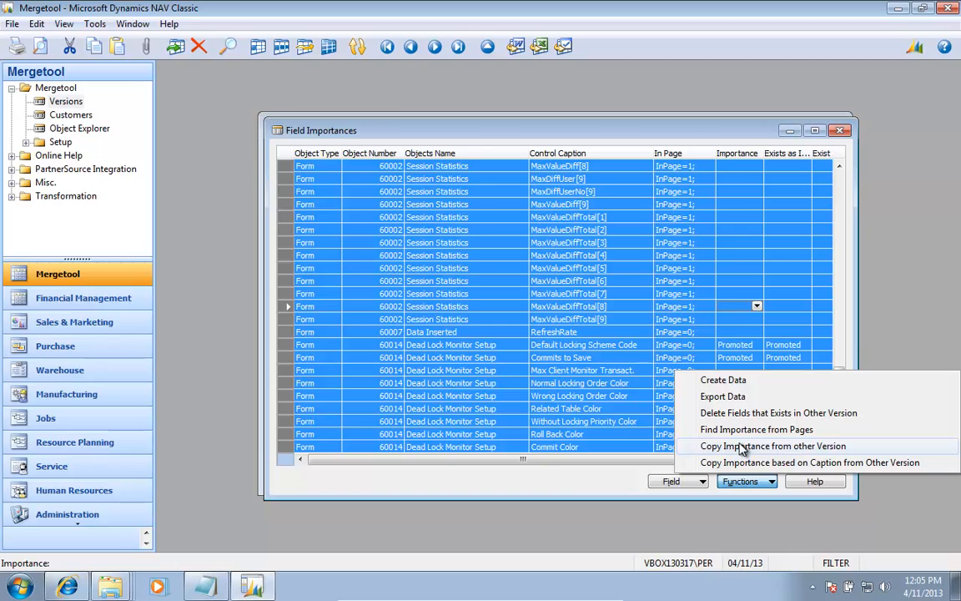
# Step: Enlarge the heading row of the Field Importances list so the Exists as Importance and Exist In Earlier Version captions are fully readable
pyautogui.click(790, 462)
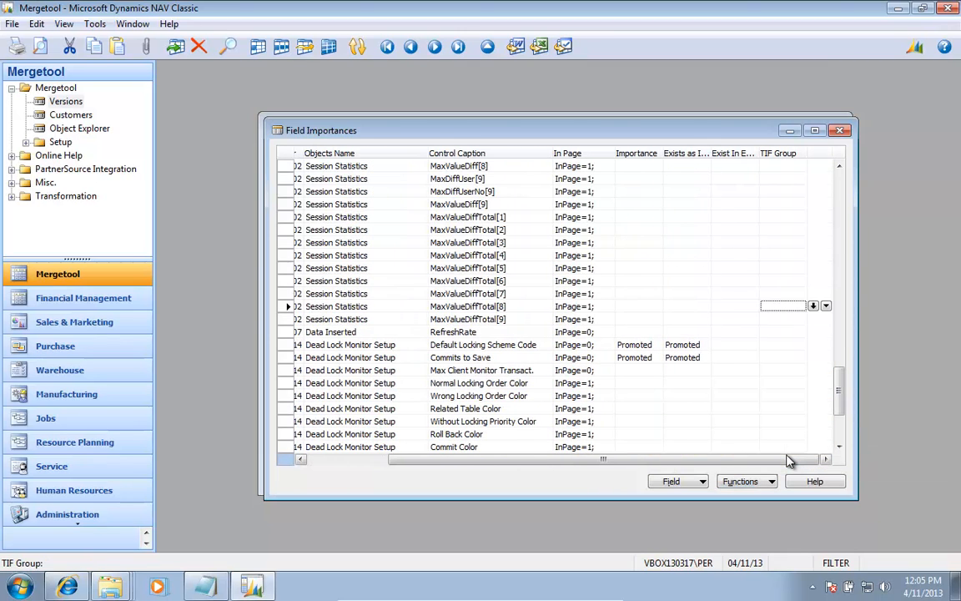
pyautogui.click(788, 458)
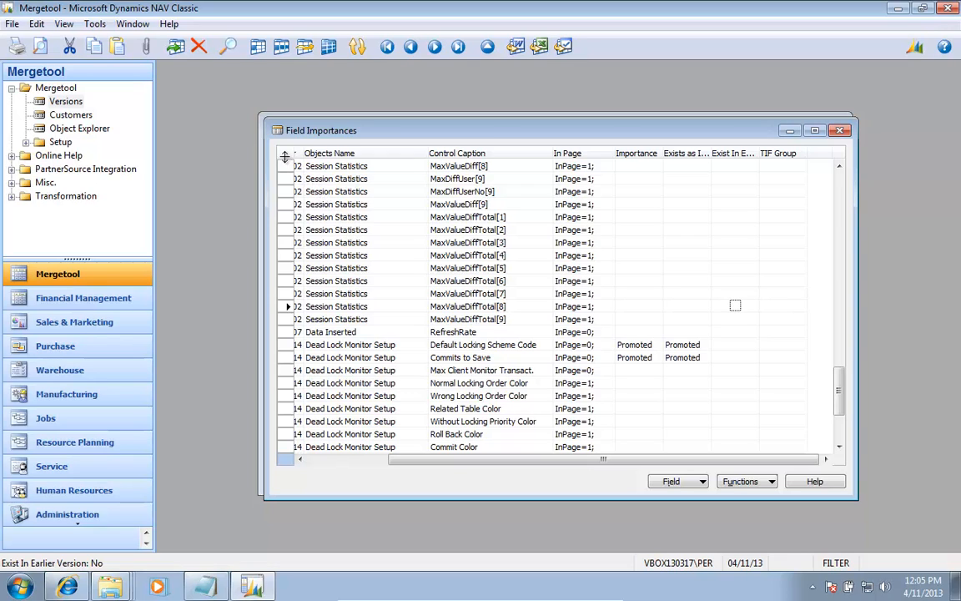
pyautogui.moveTo(284, 160); pyautogui.dragTo(284, 185)
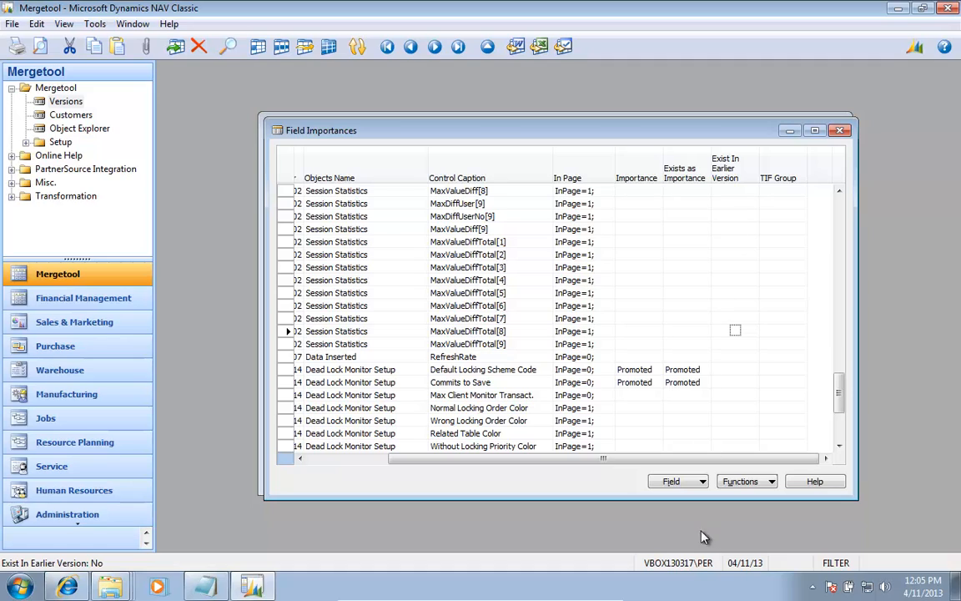
# Step: Open the Export Data options for the field importances and set the direction to Export
pyautogui.click(753, 488)
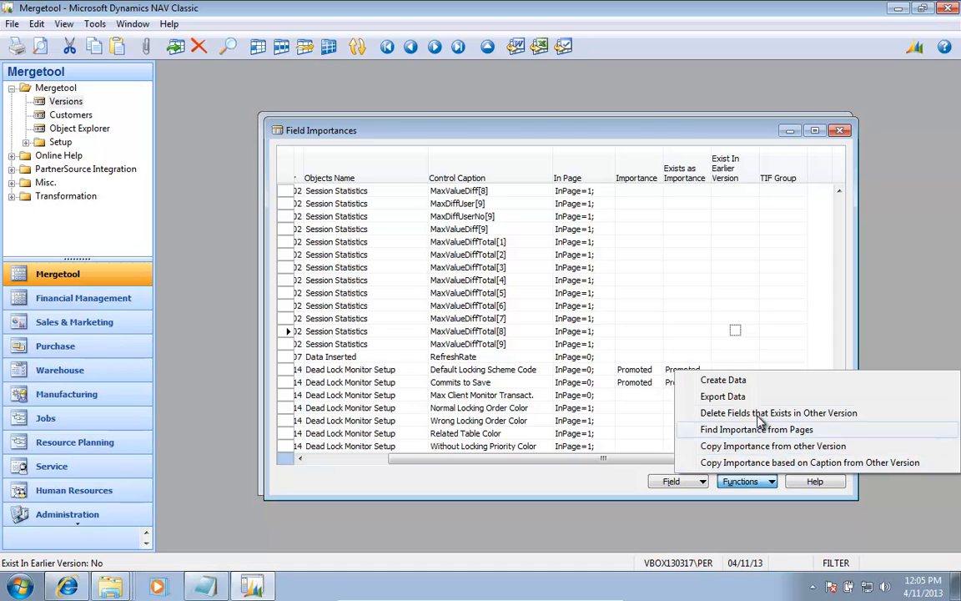
pyautogui.click(653, 349)
pyautogui.press('Left')
pyautogui.press('Left')
pyautogui.press('Left')
pyautogui.press('Left')
pyautogui.press('Left')
pyautogui.press('Left')
pyautogui.press('Left')
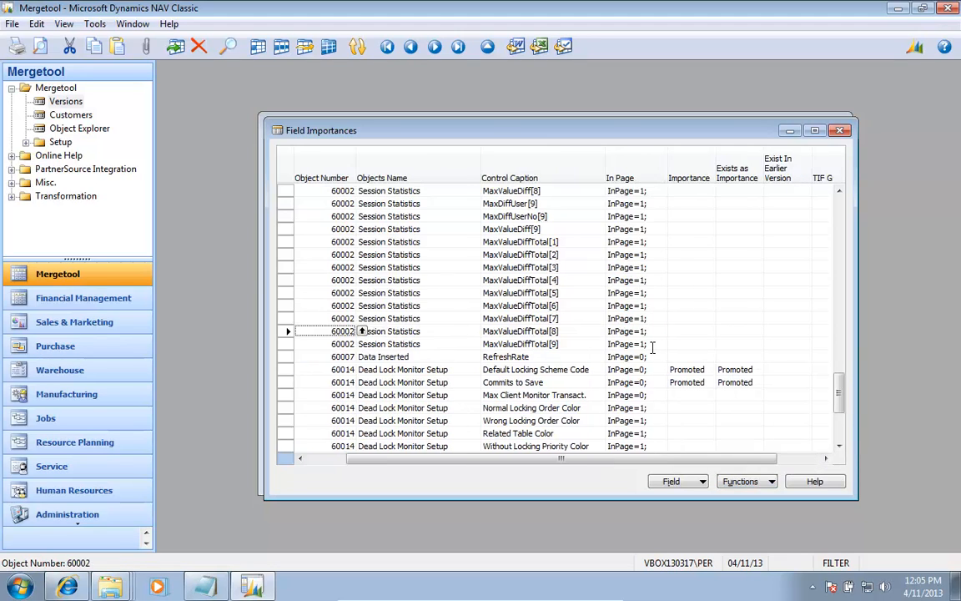
pyautogui.rightClick(652, 349)
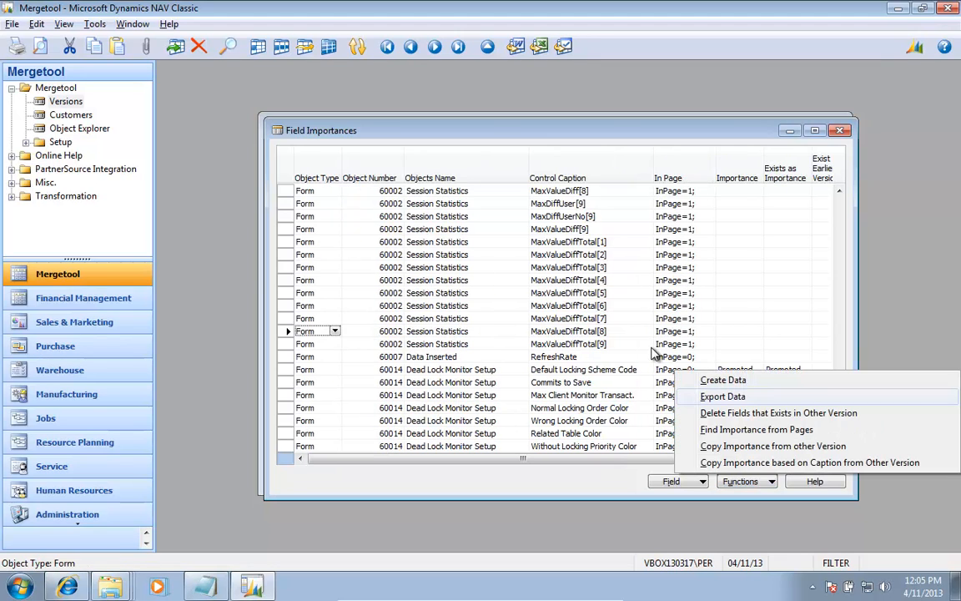
pyautogui.click(655, 356)
pyautogui.hotkey('ctrl', 'pagedown')
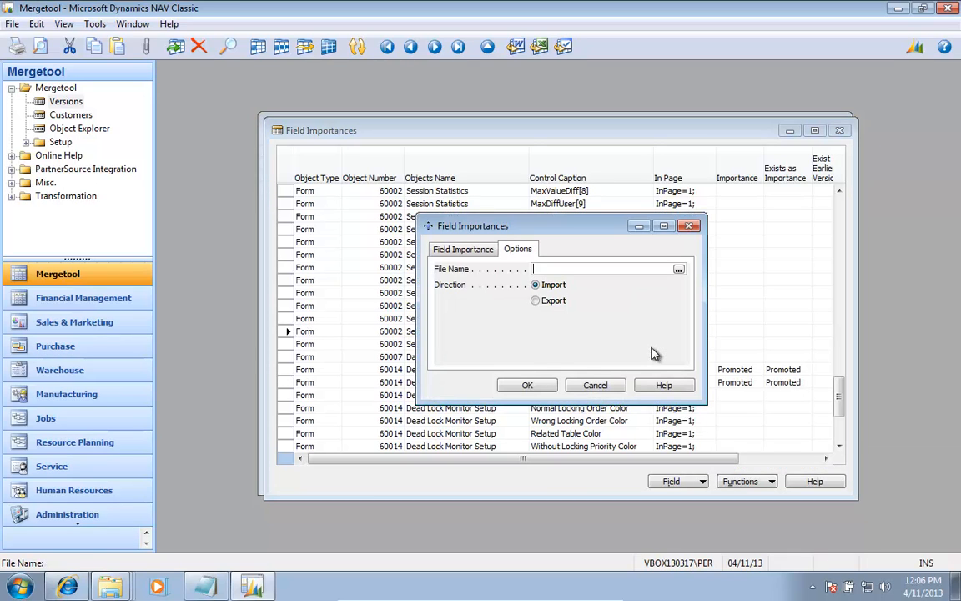
pyautogui.press('Down')
pyautogui.press('Down')
pyautogui.press('space')
pyautogui.press('Up')
pyautogui.press('Up')
# Step: Export the field importances to the file performance025 Field Importance.txt in the Performance and Locking folder
pyautogui.press('F6')
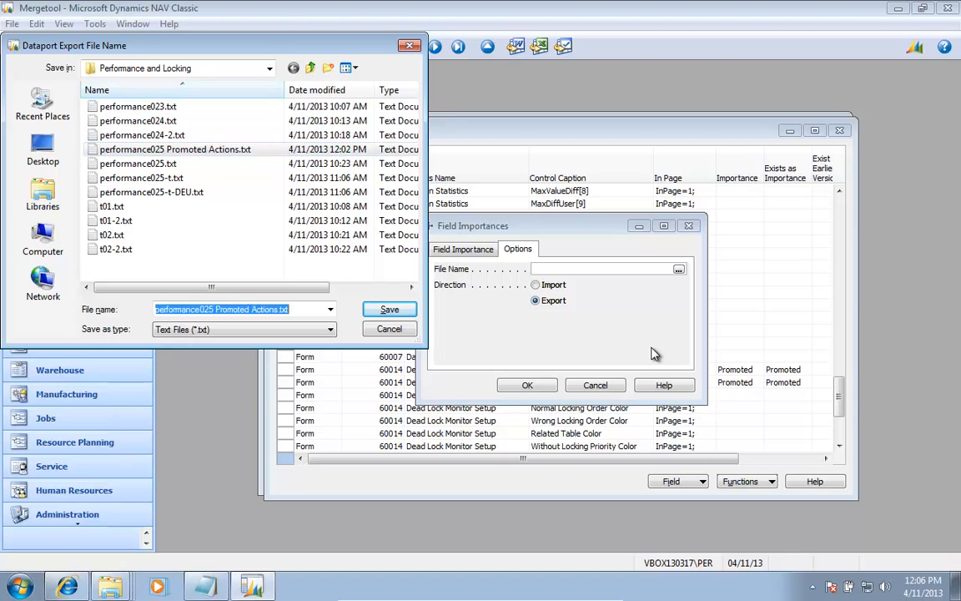
pyautogui.press('End')
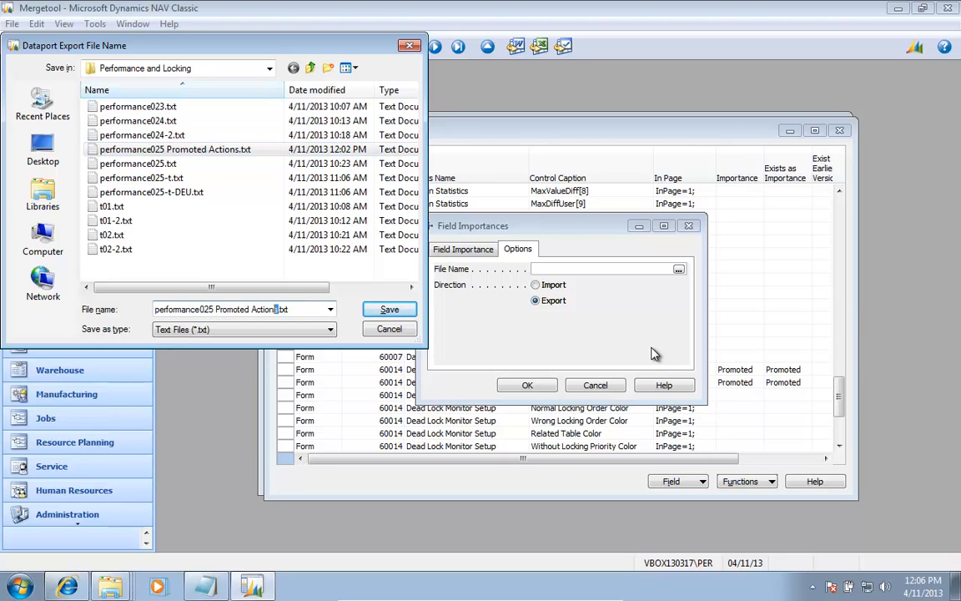
pyautogui.hotkey('shift', 'Left')
pyautogui.hotkey('shift', 'Left')
pyautogui.hotkey('shift', 'Left')
pyautogui.hotkey('shift', 'Left')
pyautogui.hotkey('shift', 'Left')
pyautogui.hotkey('shift', 'Left')
pyautogui.hotkey('shift', 'Left')
pyautogui.hotkey('shift', 'Left')
pyautogui.hotkey('shift', 'Left')
pyautogui.hotkey('shift', 'Left')
pyautogui.hotkey('shift', 'Left')
pyautogui.hotkey('shift', 'Left')
pyautogui.hotkey('shift', 'Left')
pyautogui.hotkey('shift', 'Left')
pyautogui.hotkey('shift', 'Left')
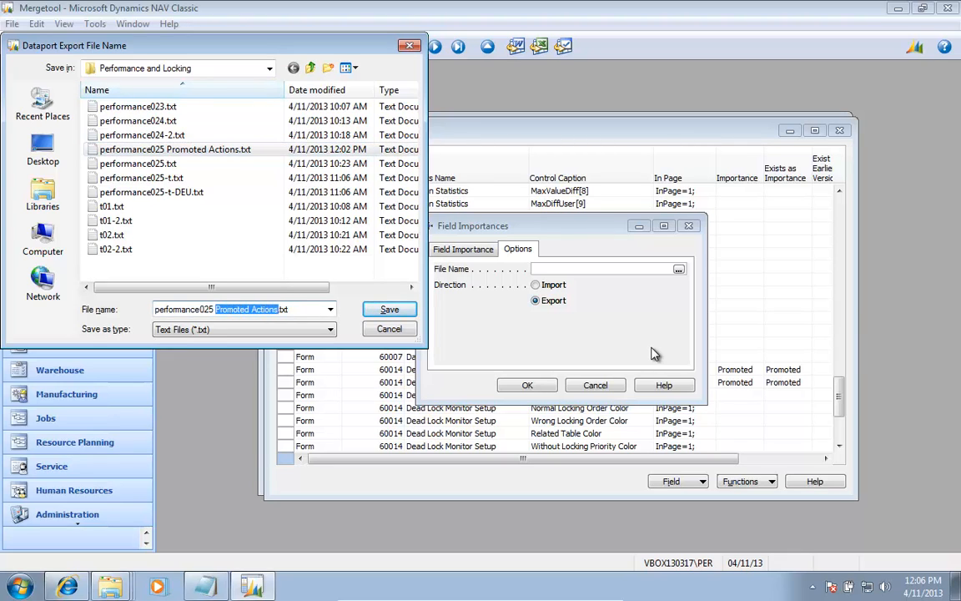
pyautogui.write('Field')
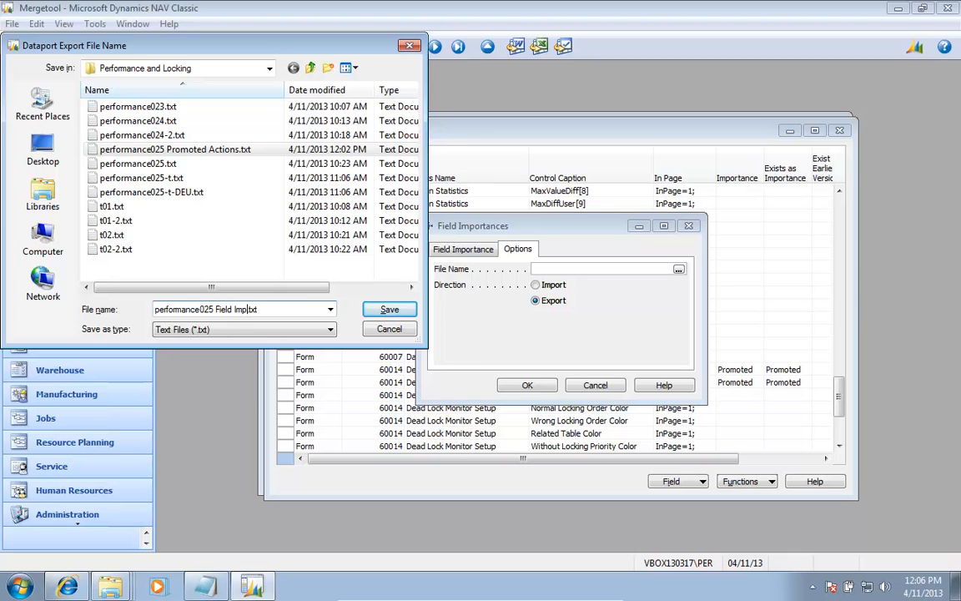
pyautogui.write(' Importance')
pyautogui.press('Return')
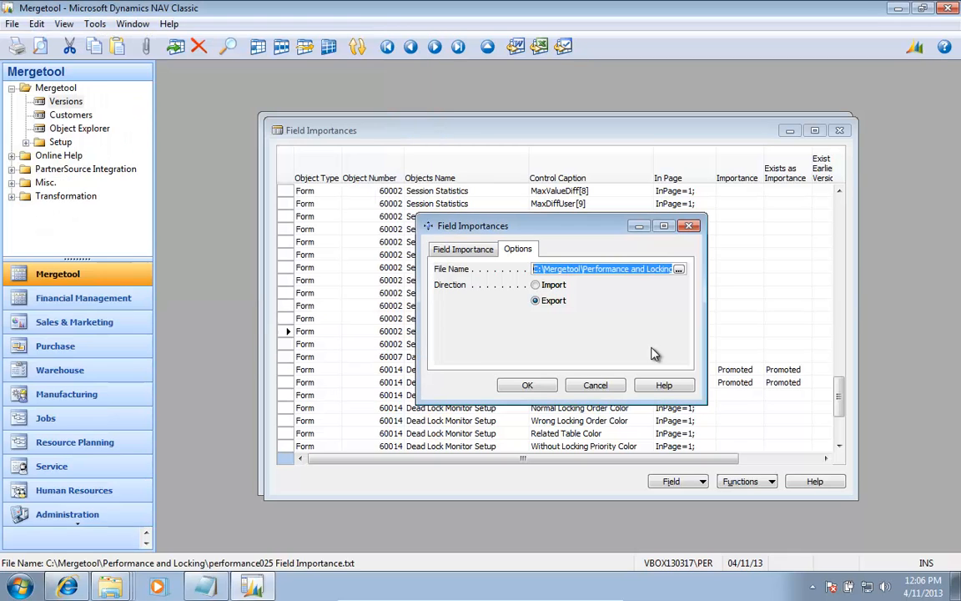
pyautogui.press('Tab')
pyautogui.press('Return')
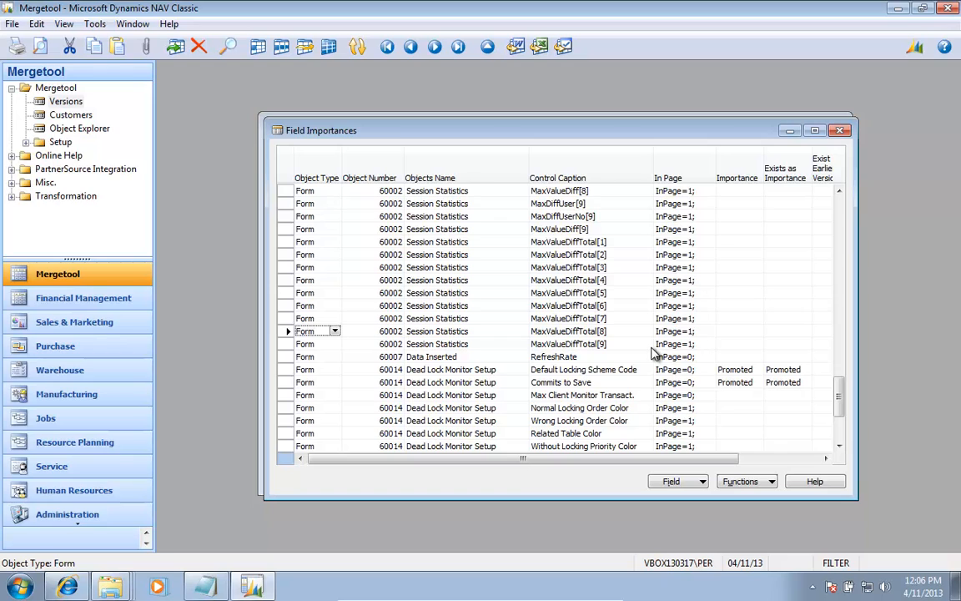
# Step: Import the field importances for the transformation from the file performance025 Field Importance.txt
pyautogui.click(66, 196)
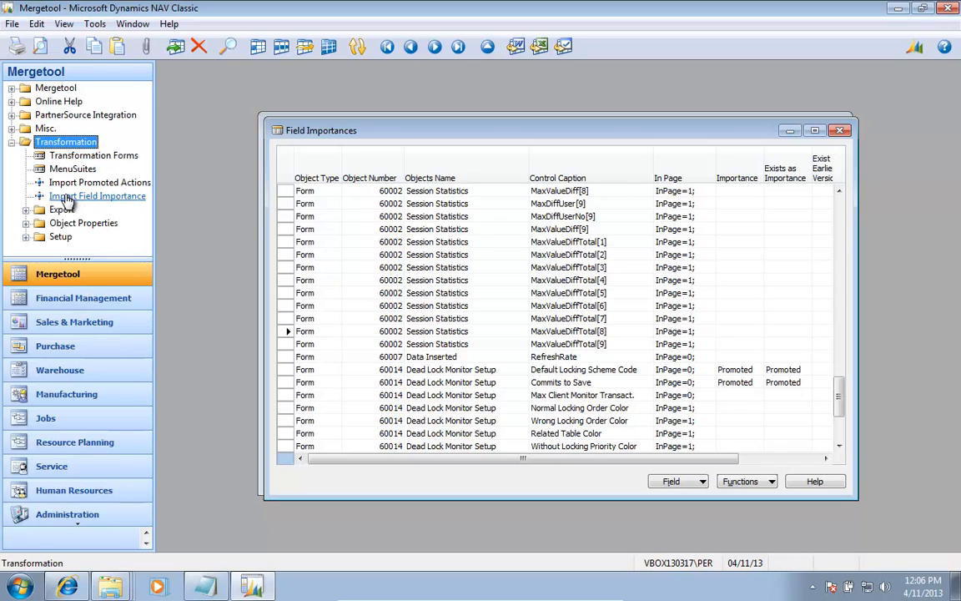
pyautogui.click(67, 197)
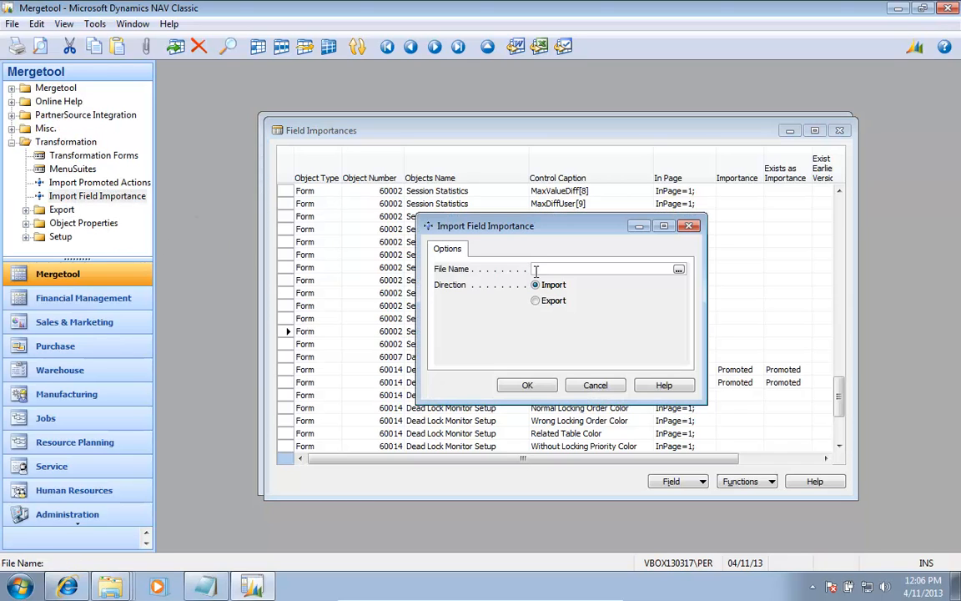
pyautogui.click(678, 269)
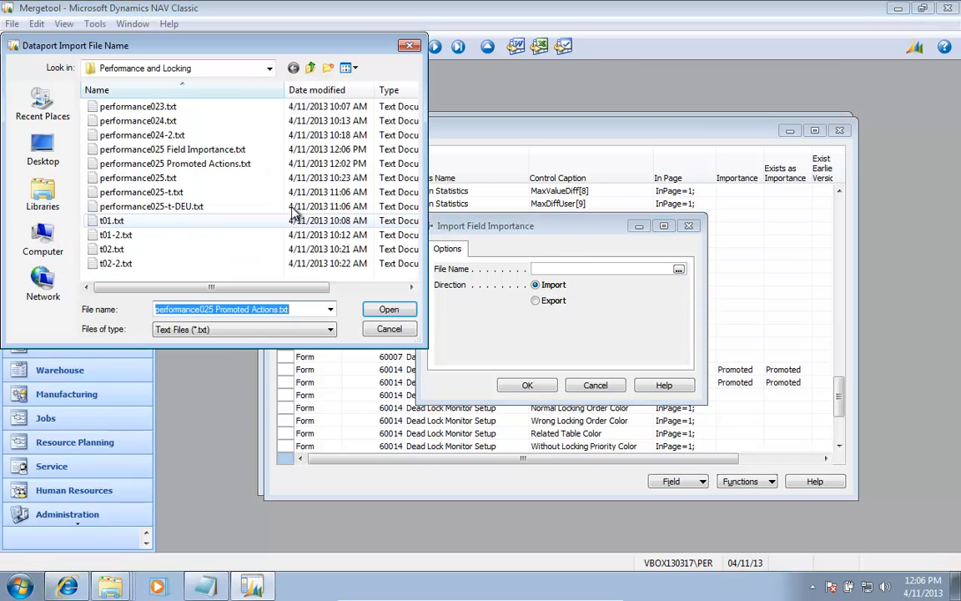
pyautogui.click(204, 150)
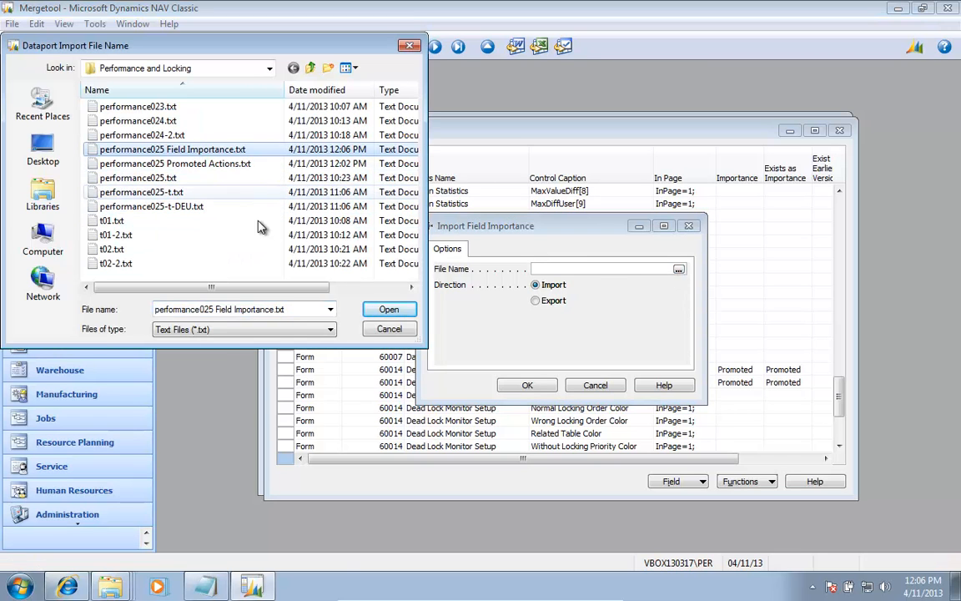
pyautogui.click(389, 308)
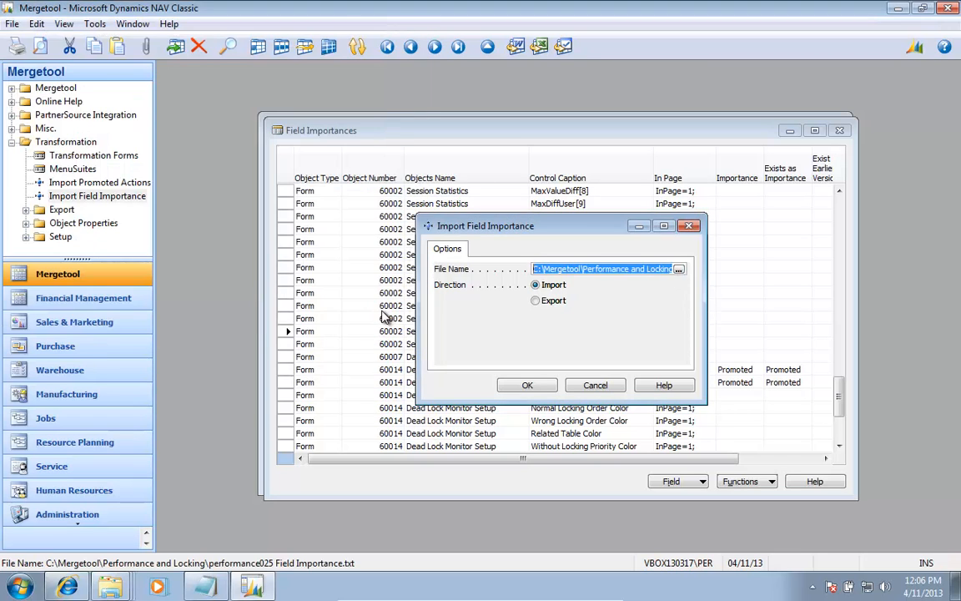
pyautogui.click(527, 387)
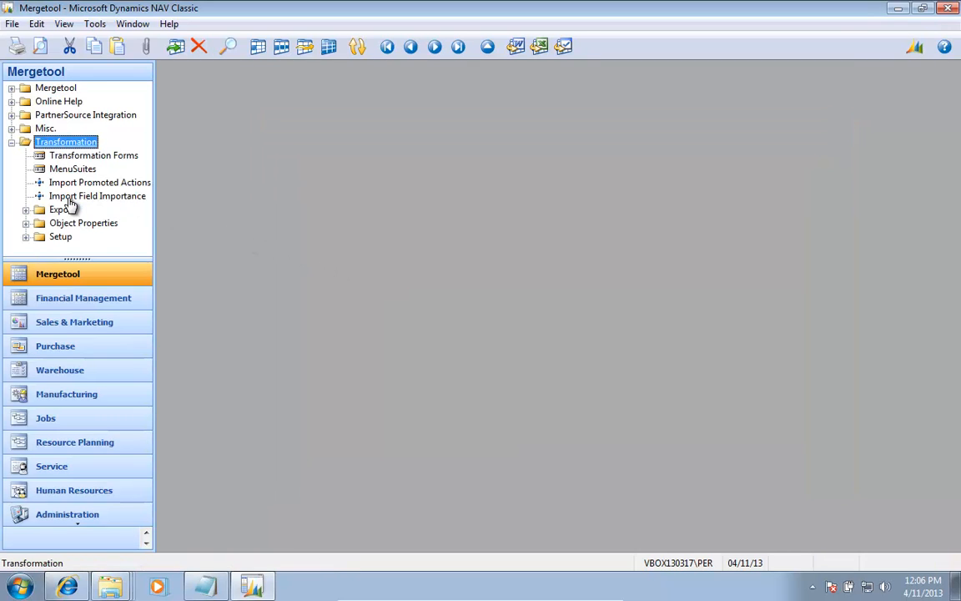
# Step: Open the Transformation Forms list and go to form 60014 Dead Lock Monitor Setup
pyautogui.click(94, 155)
pyautogui.press('Left')
pyautogui.press('Up')
pyautogui.press('Up')
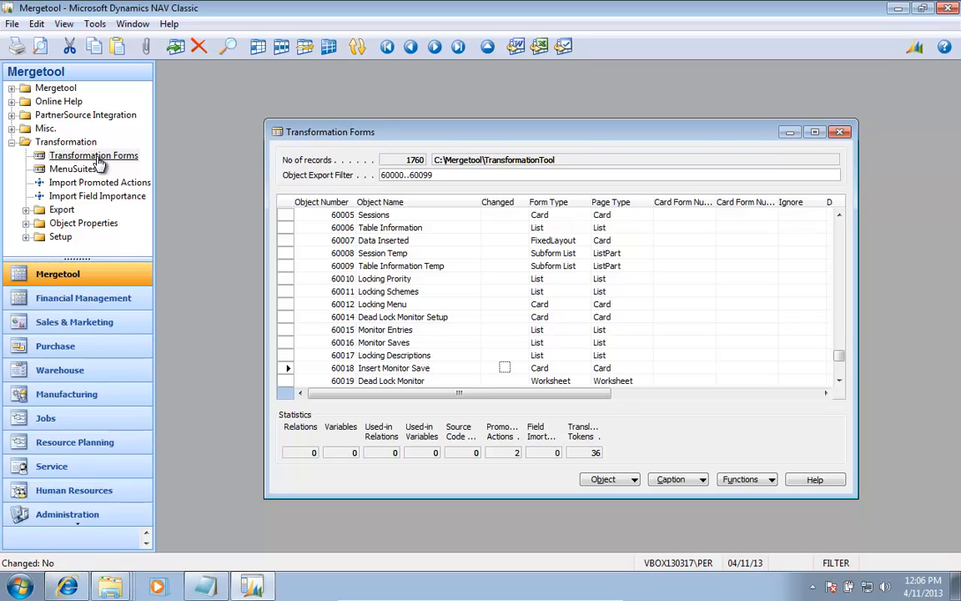
pyautogui.press('Left')
pyautogui.press('Left')
pyautogui.press('Up')
pyautogui.press('Up')
pyautogui.press('Up')
pyautogui.press('Up')
pyautogui.press('Up')
pyautogui.press('Up')
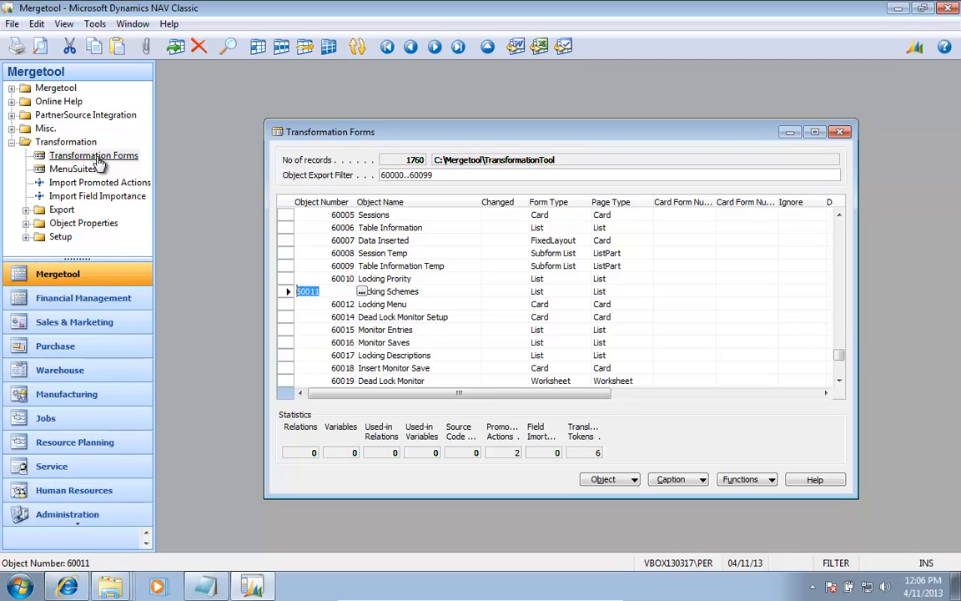
pyautogui.press('Down')
pyautogui.press('Down')
pyautogui.press('Right')
pyautogui.press('Right')
pyautogui.press('Right')
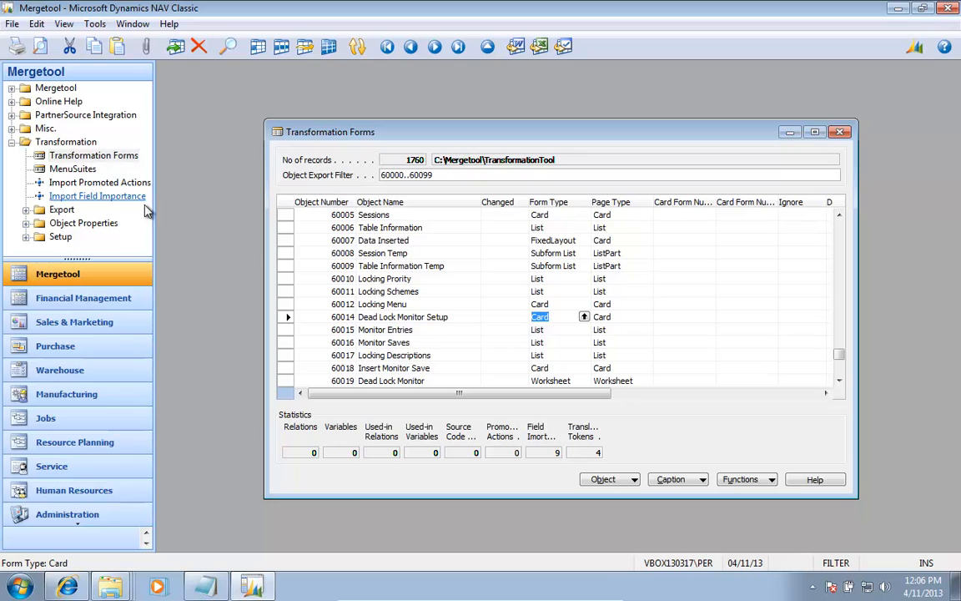
# Step: Check the new control properties of form 60014 Dead Lock Monitor Setup for the imported promoted fields
pyautogui.click(607, 479)
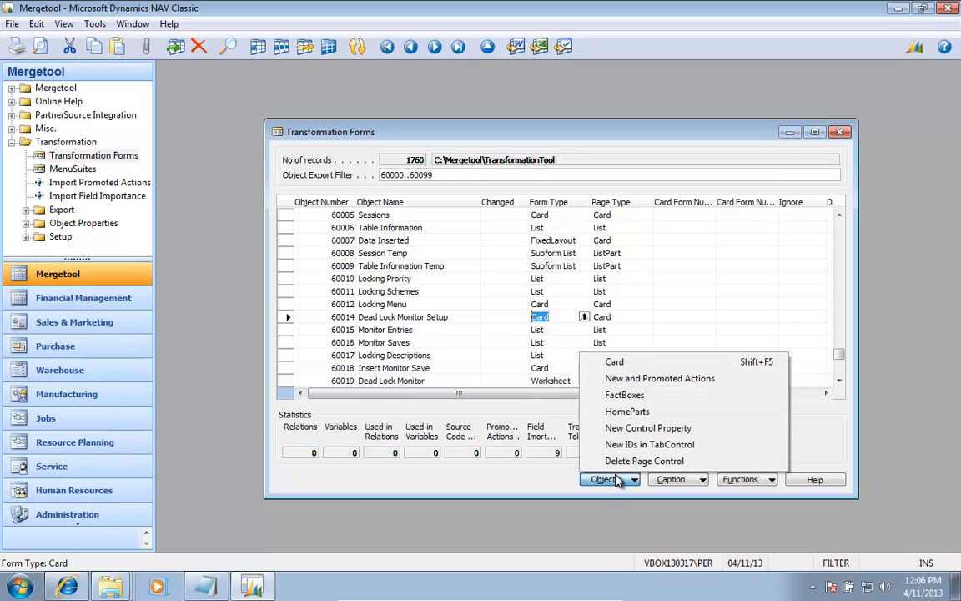
pyautogui.click(650, 431)
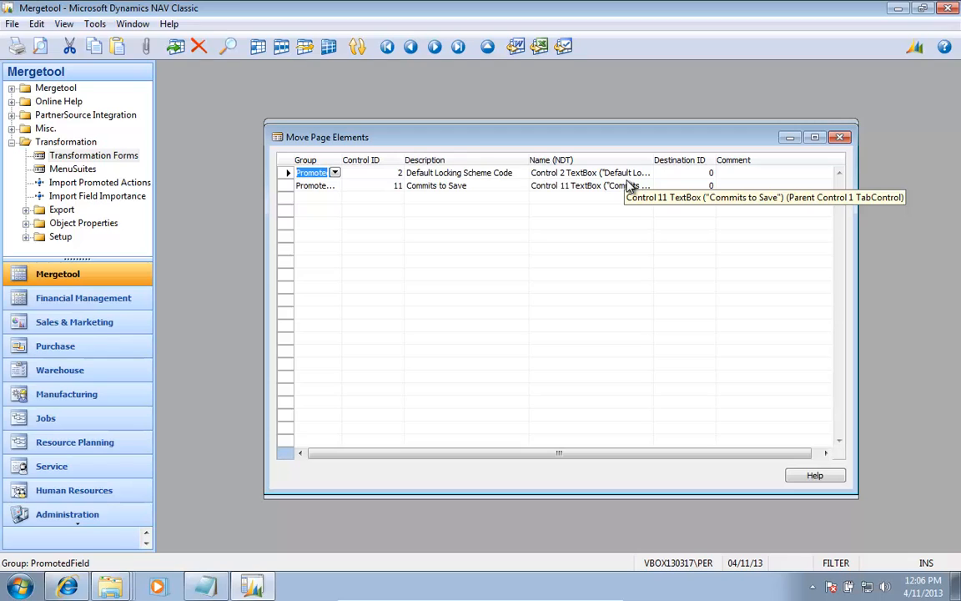
pyautogui.press('Escape')
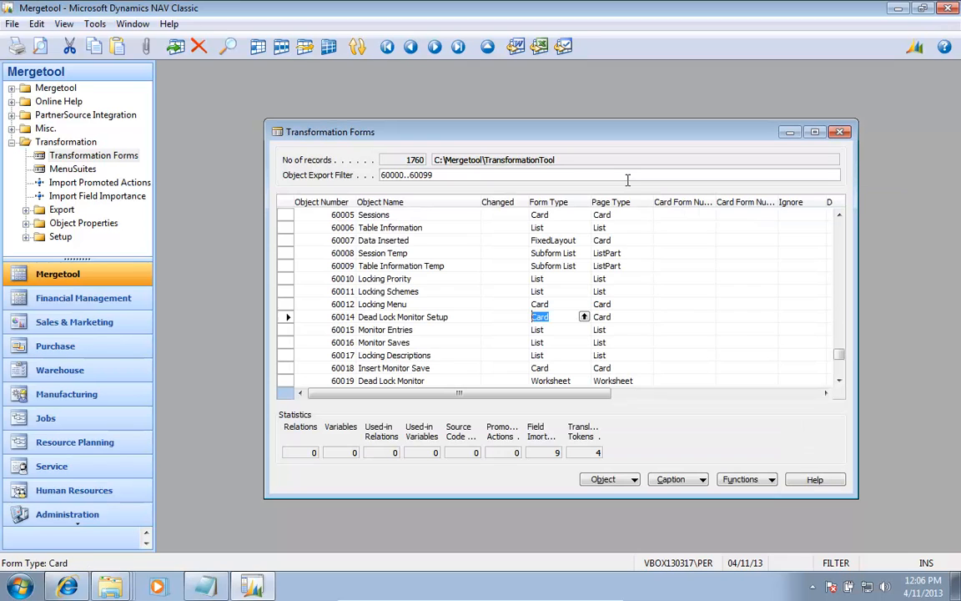
# Step: Run the form transformation for objects 60000..60099 and import the generated pages
pyautogui.click(741, 479)
pyautogui.click(788, 445)
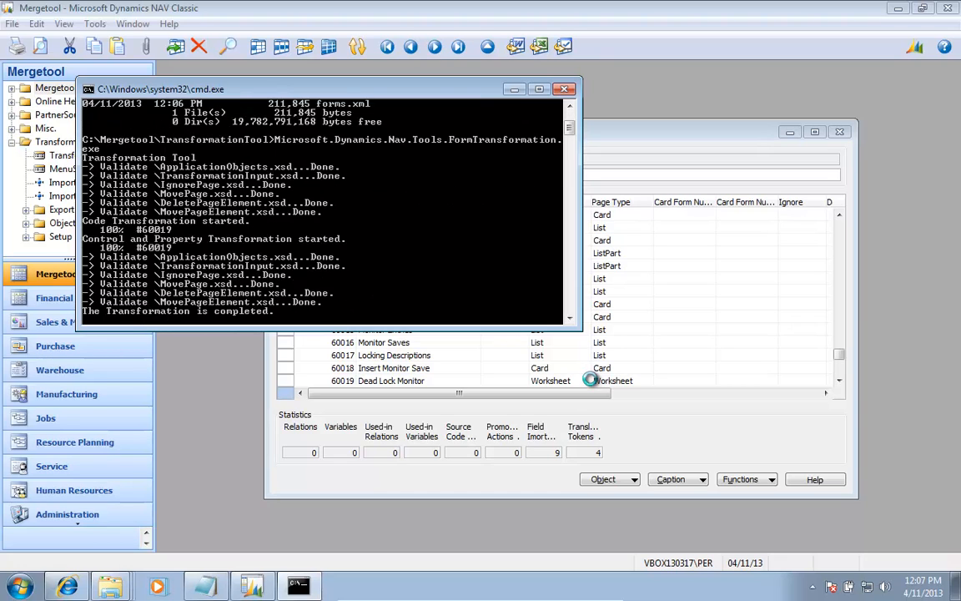
pyautogui.press('Return')
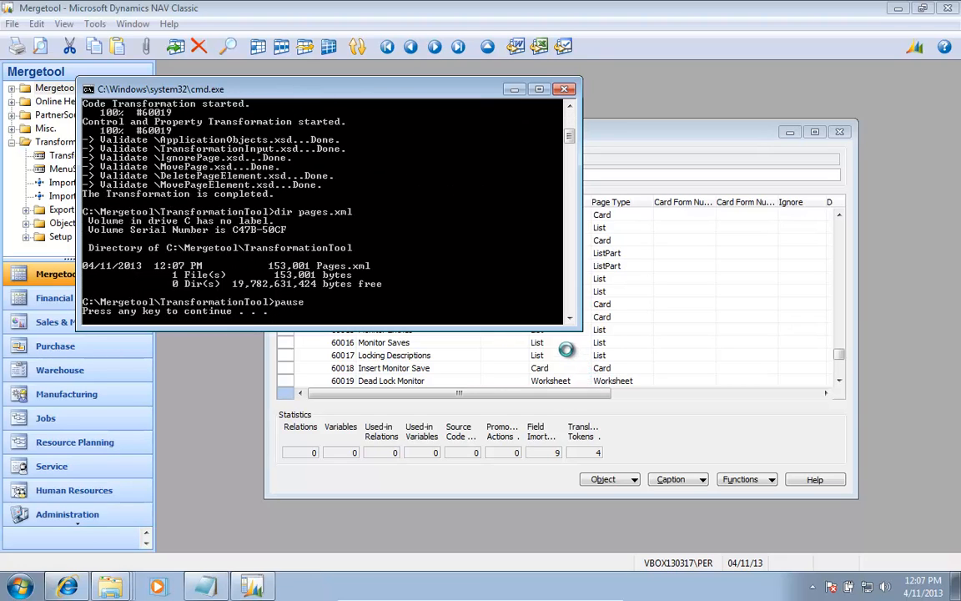
pyautogui.click(467, 342)
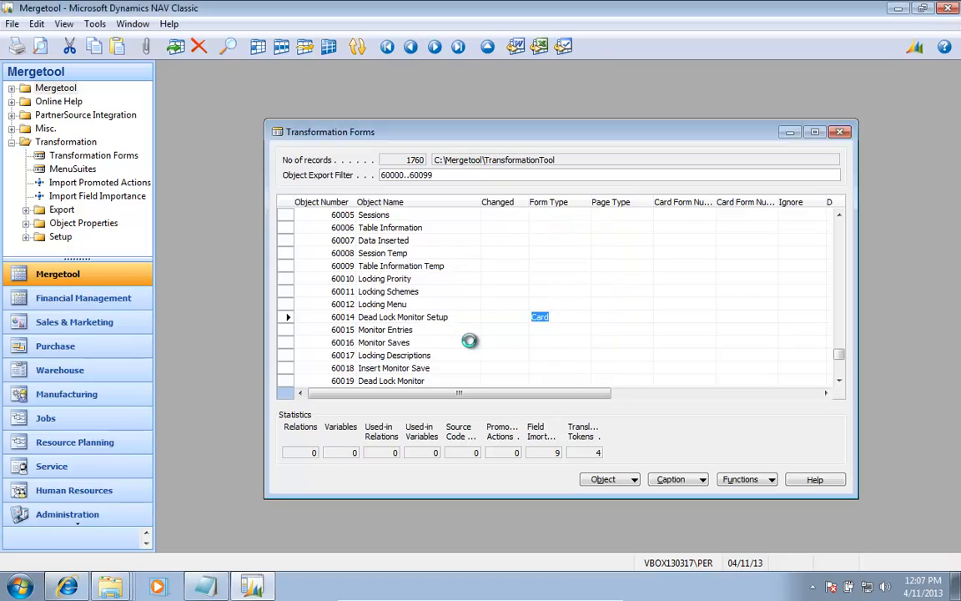
pyautogui.click(542, 350)
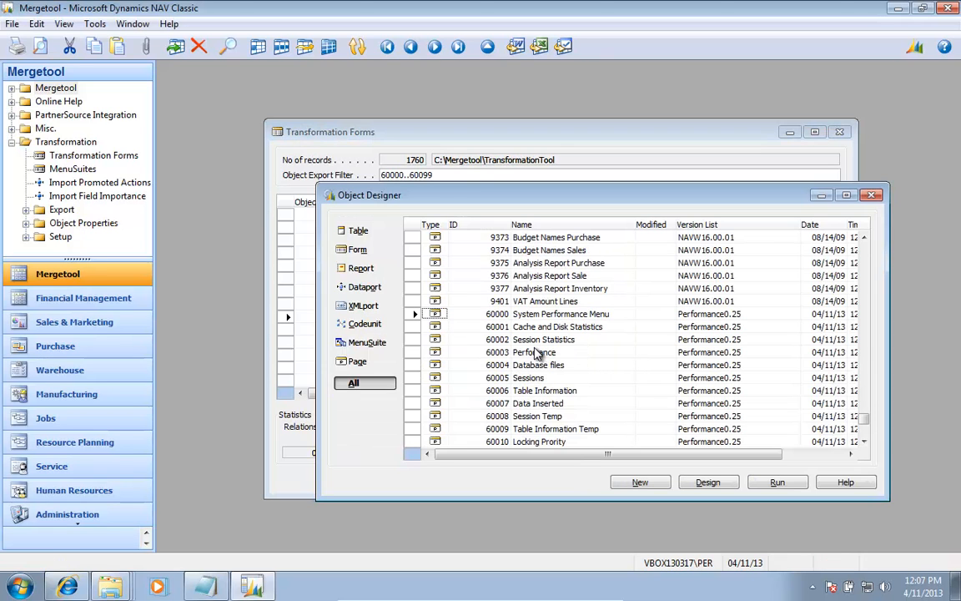
# Step: Compile the Performance0.25 pages from 60000 System Performance Menu to 60019 Dead Lock Monitor in the Object Designer
pyautogui.press('Tab')
pyautogui.press('Tab')
pyautogui.press('Tab')
pyautogui.press('Tab')
pyautogui.press('Tab')
pyautogui.press('Tab')
pyautogui.press('Tab')
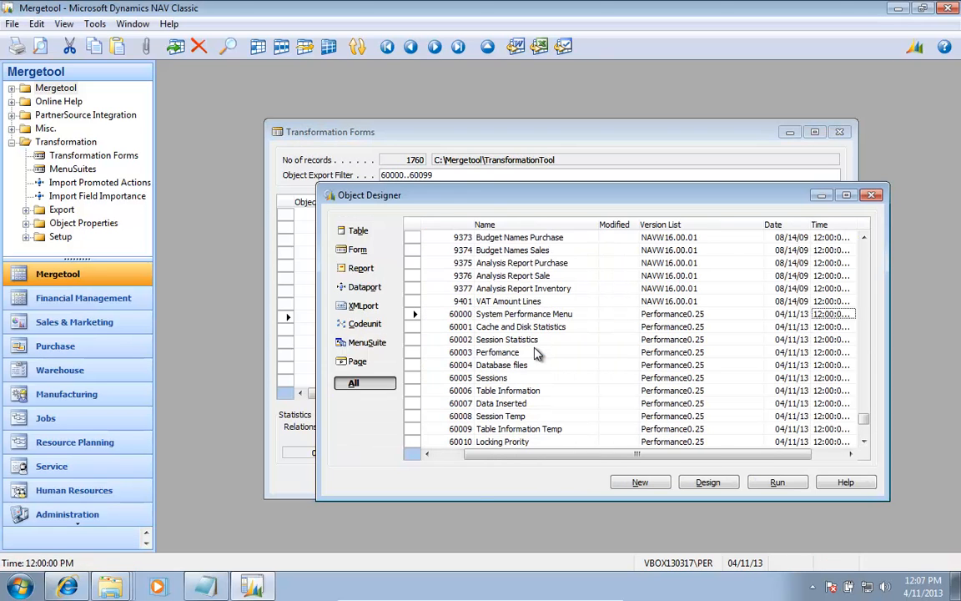
pyautogui.hotkey('shift', 'Down')
pyautogui.hotkey('shift', 'Down')
pyautogui.hotkey('shift', 'Down')
pyautogui.hotkey('shift', 'Down')
pyautogui.hotkey('shift', 'Down')
pyautogui.hotkey('shift', 'Down')
pyautogui.hotkey('shift', 'Down')
pyautogui.hotkey('shift', 'Down')
pyautogui.hotkey('shift', 'Down')
pyautogui.hotkey('shift', 'Down')
pyautogui.hotkey('shift', 'Down')
pyautogui.hotkey('shift', 'Down')
pyautogui.hotkey('shift', 'Down')
pyautogui.hotkey('shift', 'Down')
pyautogui.hotkey('shift', 'Down')
pyautogui.hotkey('shift', 'Down')
pyautogui.hotkey('shift', 'Down')
pyautogui.hotkey('shift', 'Down')
pyautogui.hotkey('shift', 'Down')
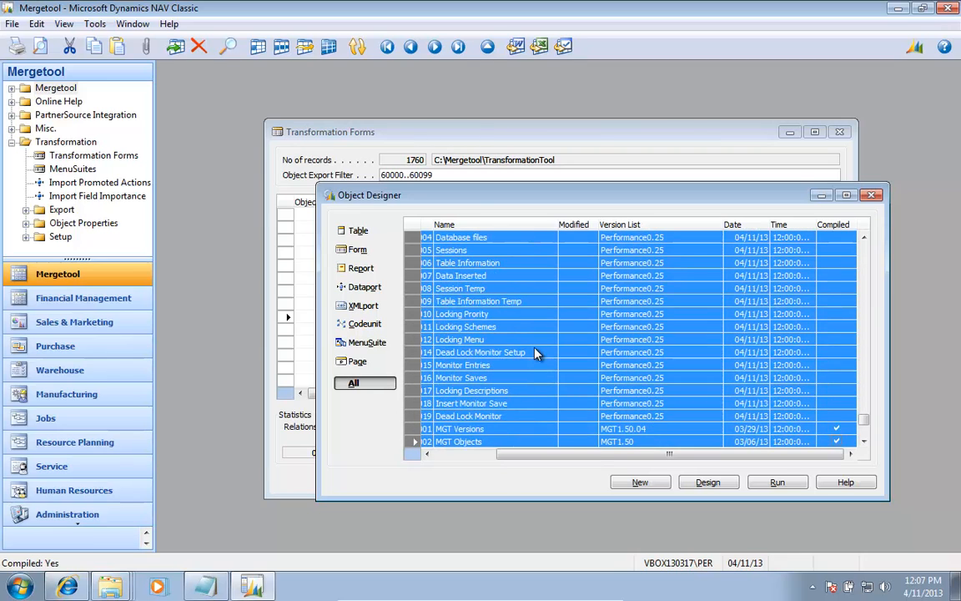
pyautogui.press('F11')
pyautogui.press('Return')
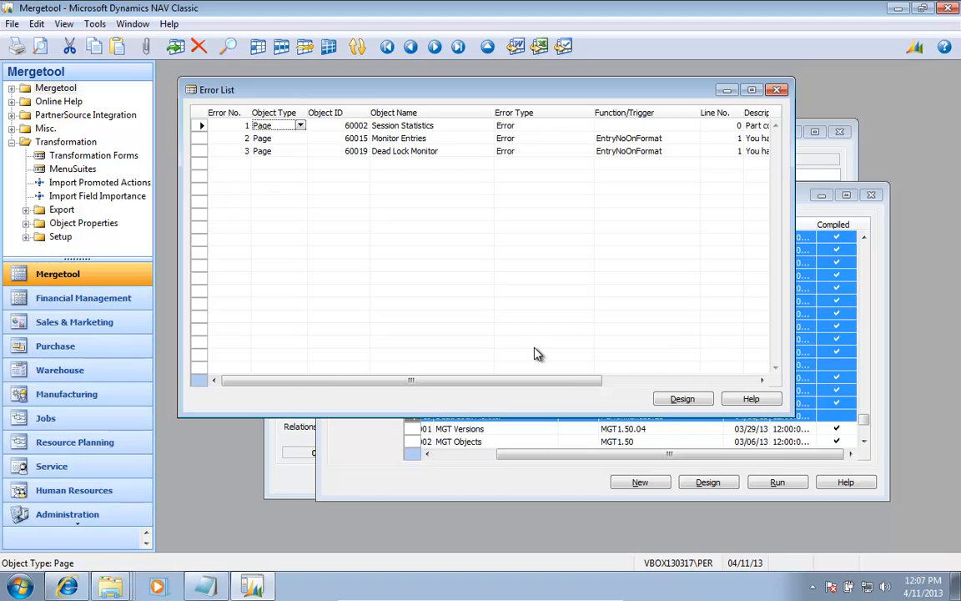
# Step: Close the compile error list and open page 60014 Dead Lock Monitor Setup in the Page Designer
pyautogui.press('Escape')
pyautogui.press('Left')
pyautogui.press('Left')
pyautogui.press('Left')
pyautogui.press('Up')
pyautogui.press('Up')
pyautogui.press('Up')
pyautogui.press('Up')
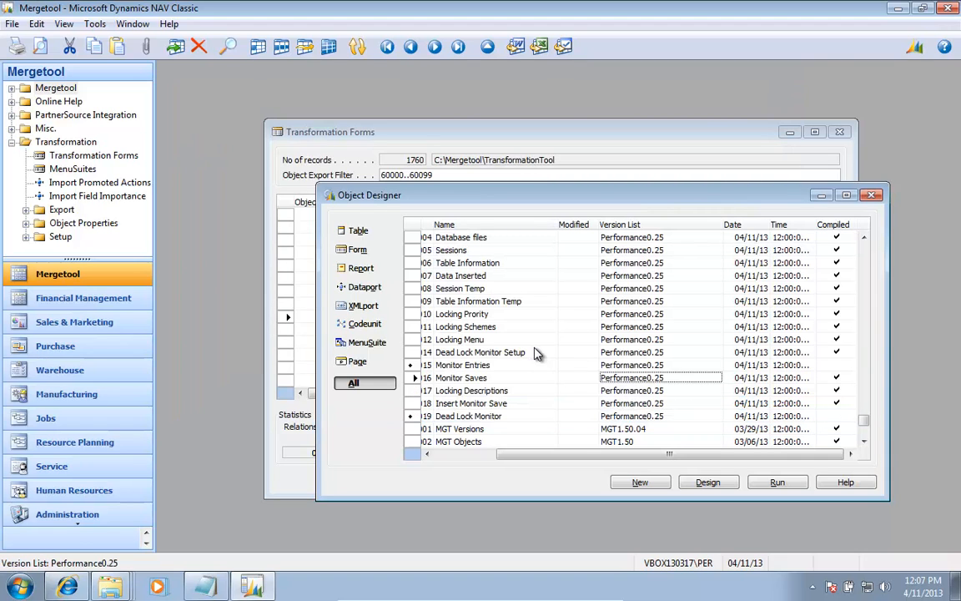
pyautogui.press('Left')
pyautogui.press('Left')
pyautogui.press('Left')
pyautogui.click(538, 352)
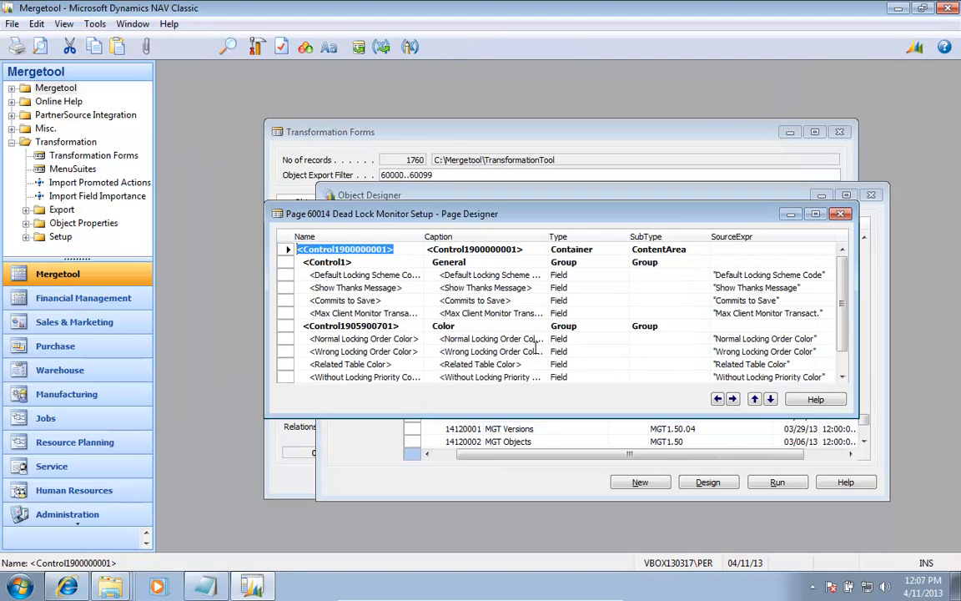
# Step: Check the Importance property of the Default Locking Scheme Code field on page 60014, and close the page design
pyautogui.hotkey('shift', 'F4')
pyautogui.press('Down')
pyautogui.press('Down')
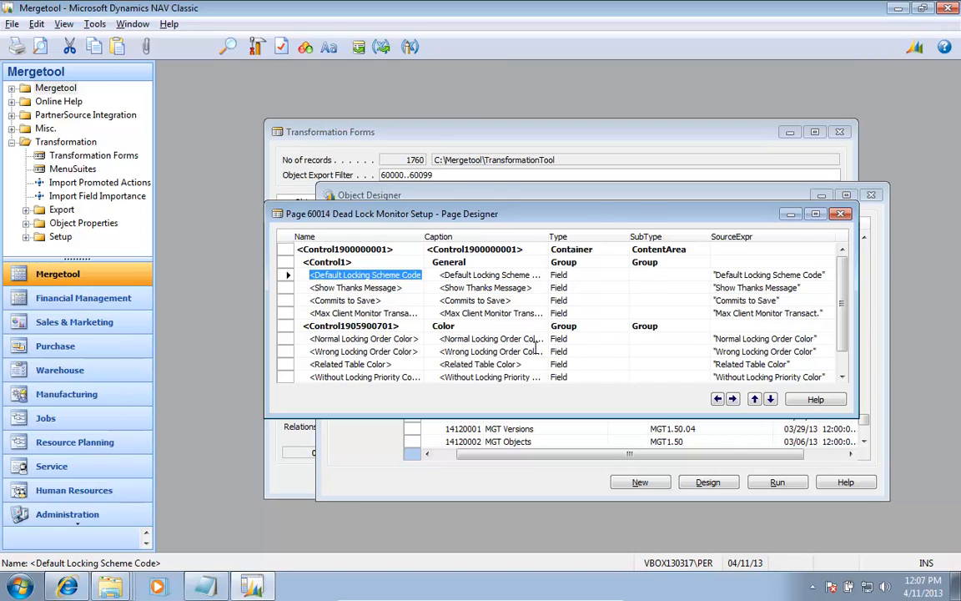
pyautogui.hotkey('shift', 'F4')
pyautogui.press('Left')
pyautogui.press('Down')
pyautogui.press('Down')
pyautogui.press('Down')
pyautogui.press('Down')
pyautogui.press('Down')
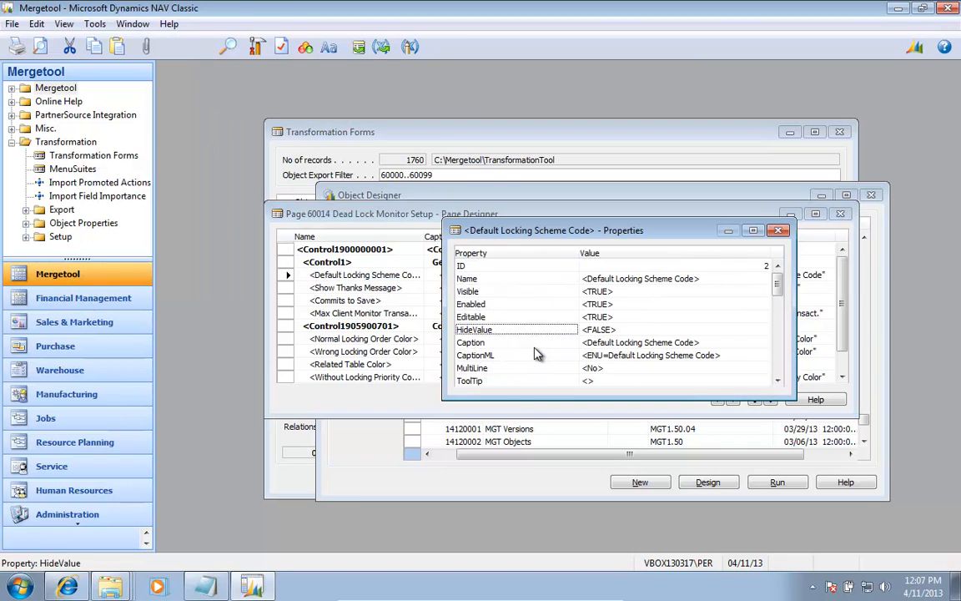
pyautogui.press('Down')
pyautogui.press('Down')
pyautogui.press('Down')
pyautogui.press('Down')
pyautogui.press('Down')
pyautogui.press('Down')
pyautogui.press('Down')
pyautogui.press('Down')
pyautogui.press('Down')
pyautogui.press('Down')
pyautogui.press('Down')
pyautogui.press('Down')
pyautogui.press('Down')
pyautogui.press('Down')
pyautogui.press('Down')
pyautogui.press('Down')
pyautogui.press('Down')
pyautogui.press('Down')
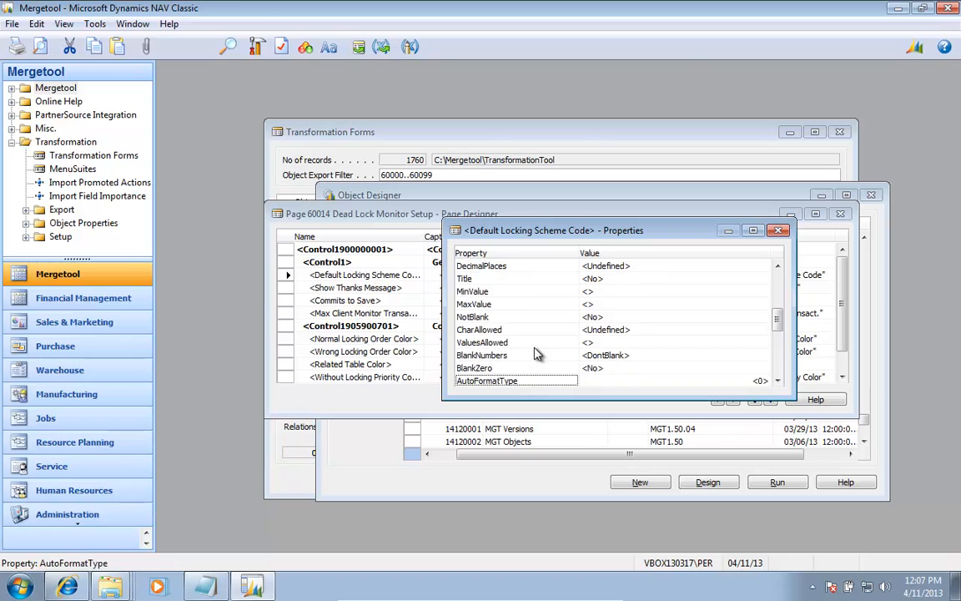
pyautogui.press('Down')
pyautogui.press('Down')
pyautogui.press('Down')
pyautogui.press('Down')
pyautogui.press('Down')
pyautogui.press('Down')
pyautogui.press('Up')
pyautogui.press('Up')
pyautogui.press('Right')
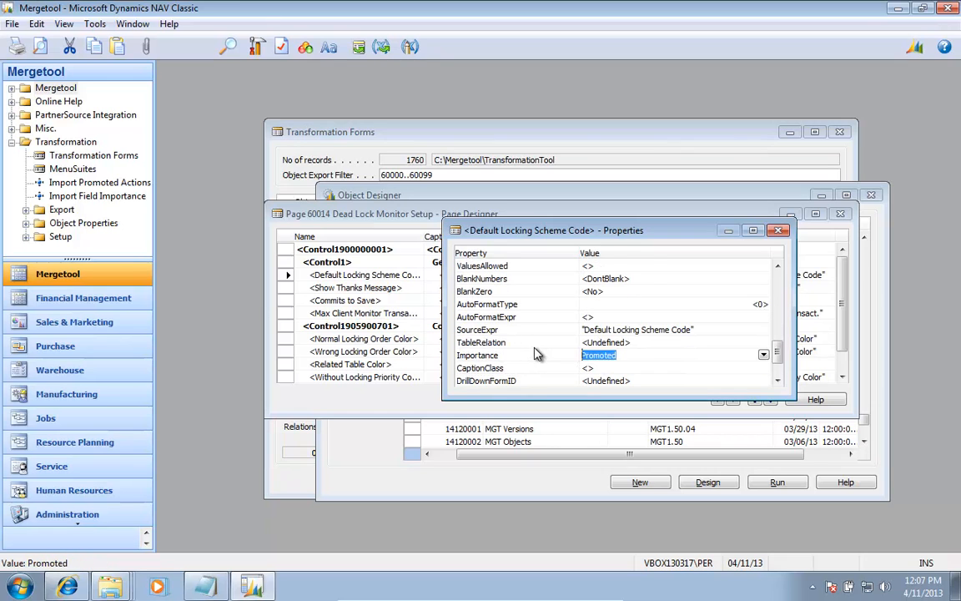
pyautogui.press('Left')
pyautogui.press('Escape')
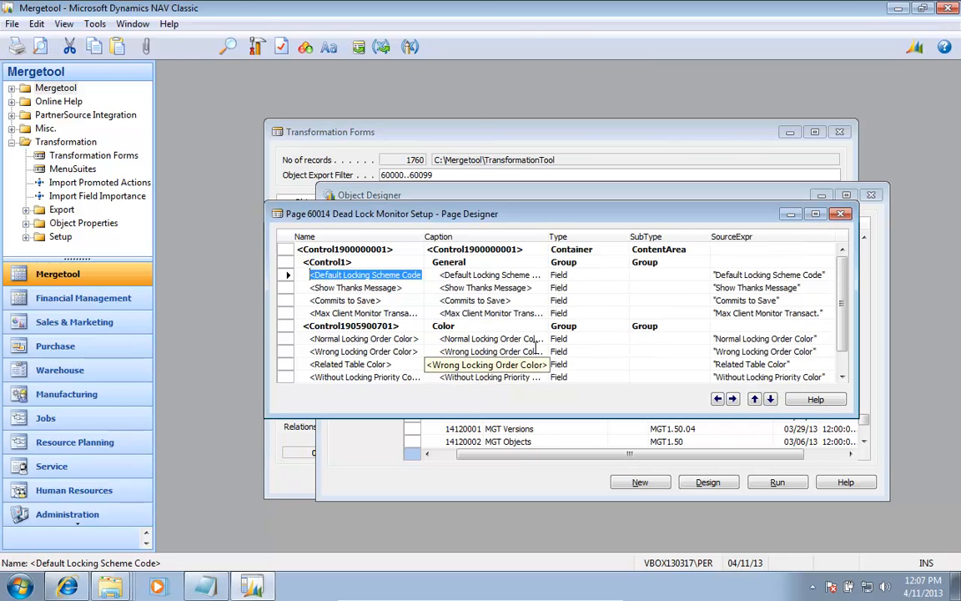
pyautogui.press('Escape')
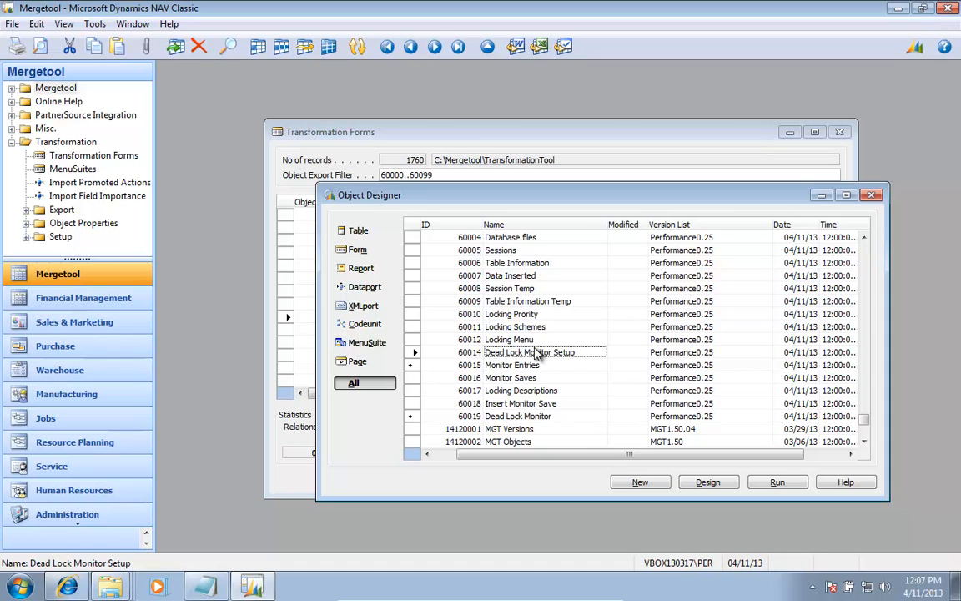
# Step: Open page 60019 Dead Lock Monitor in the Page Designer
pyautogui.press('Up')
pyautogui.press('Up')
pyautogui.press('Down')
pyautogui.press('Down')
pyautogui.press('Down')
pyautogui.press('Down')
pyautogui.press('Down')
pyautogui.press('Down')
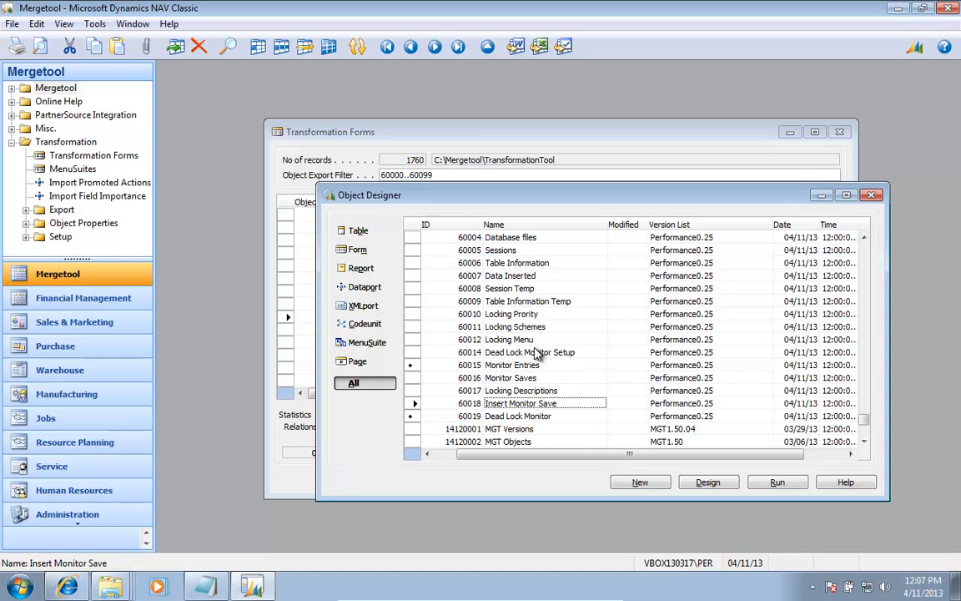
pyautogui.press('Down')
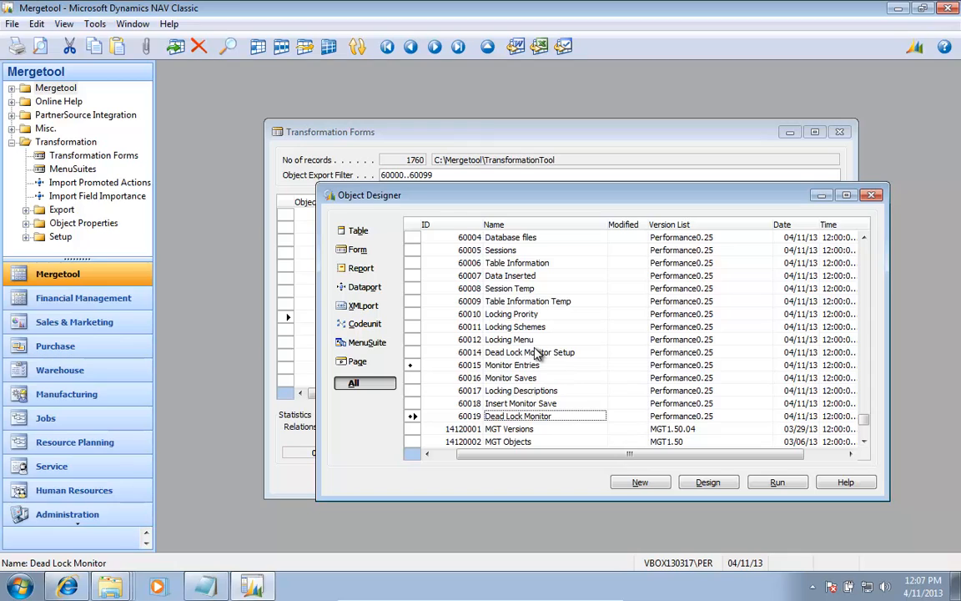
pyautogui.hotkey('alt', 'd')
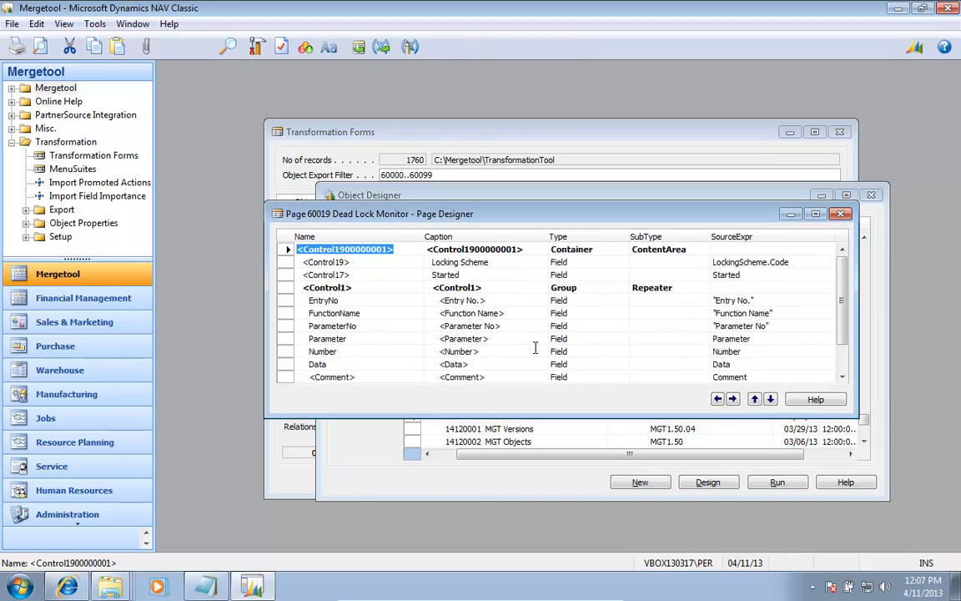
# Step: Open the page actions of page 60019 Dead Lock Monitor from a blank line below its last control
pyautogui.hotkey('ctrl', 'End')
pyautogui.press('Down')
pyautogui.hotkey('alt', 'v')
pyautogui.press('Escape')
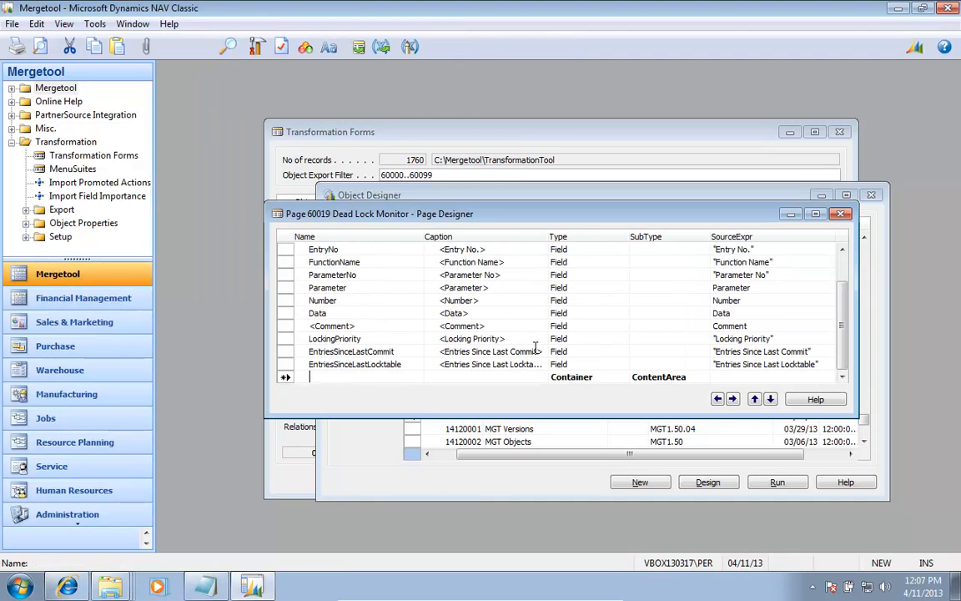
pyautogui.hotkey('alt', 'v')
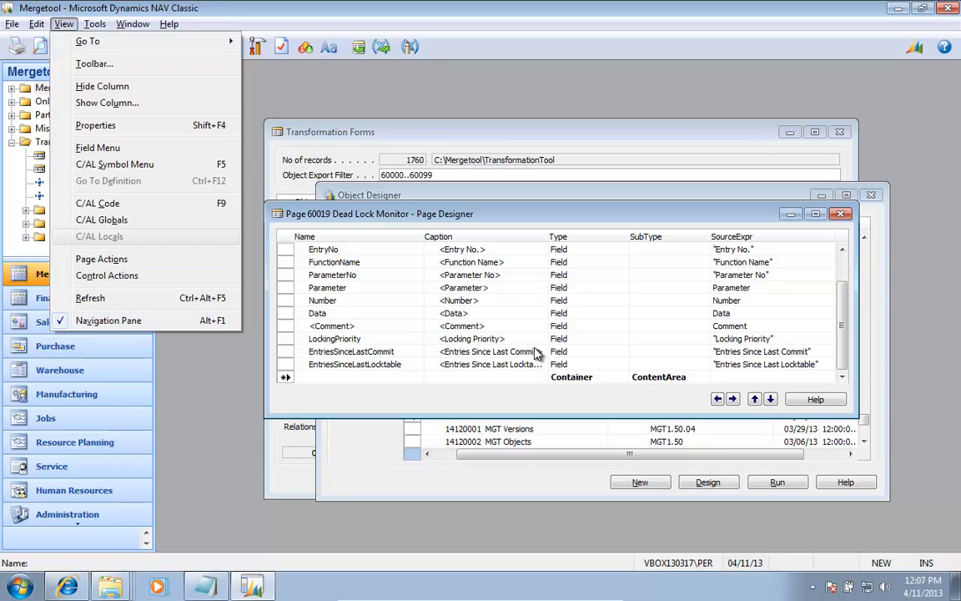
pyautogui.press('Down')
pyautogui.press('Return')
pyautogui.press('Down')
pyautogui.press('Down')
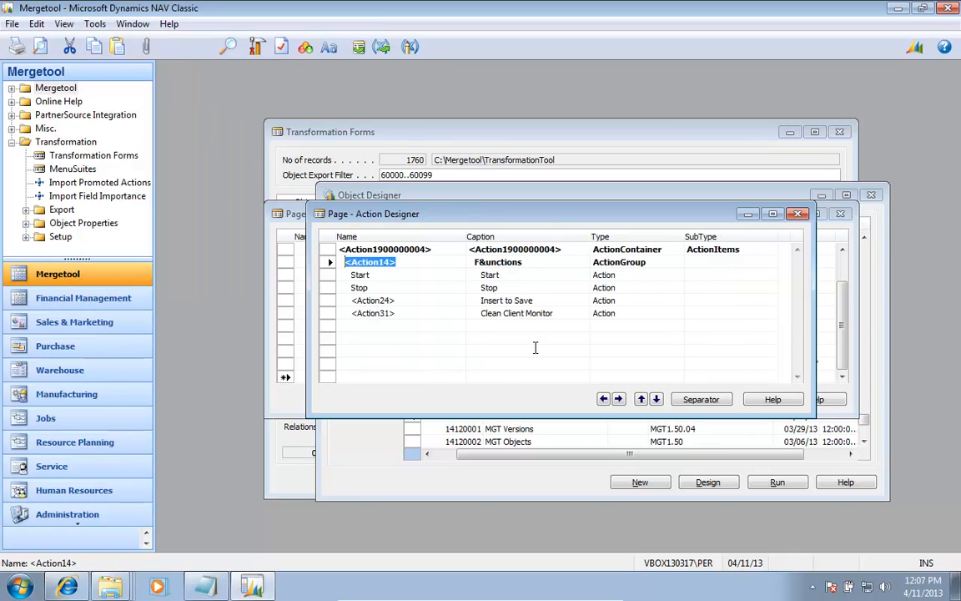
# Step: Check the Promoted, PromotedCategory and PromotedIsBig properties of the Start action, and close the designers back to the Transformation Forms list
pyautogui.hotkey('alt', 'v')
pyautogui.press('p')
pyautogui.press('Down')
pyautogui.press('Down')
pyautogui.press('Down')
pyautogui.press('Down')
pyautogui.press('Down')
pyautogui.press('Down')
pyautogui.press('Down')
pyautogui.press('Down')
pyautogui.press('Down')
pyautogui.press('Down')
pyautogui.press('Down')
pyautogui.press('Down')
pyautogui.press('Down')
pyautogui.press('Down')
pyautogui.press('Down')
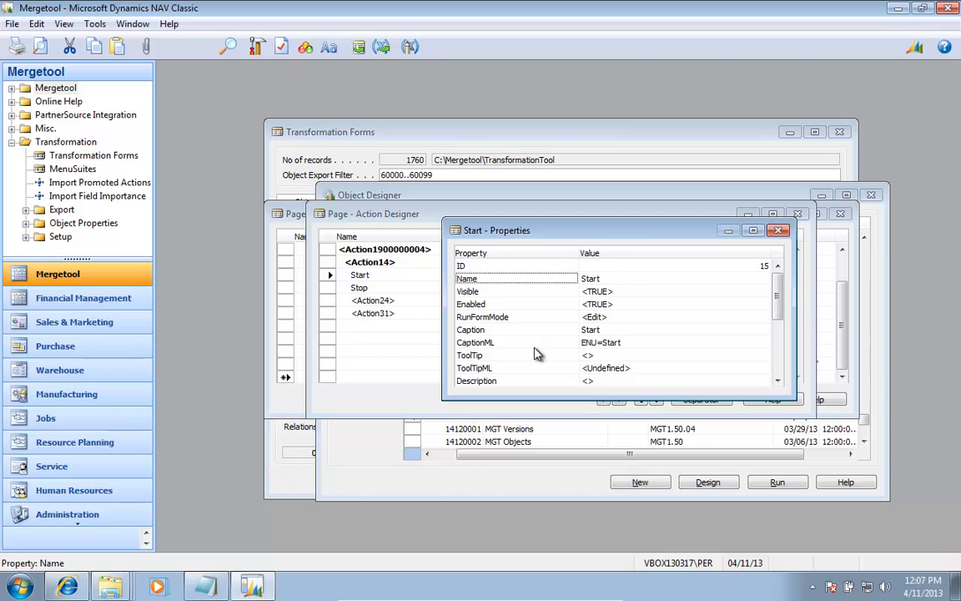
pyautogui.press('Up')
pyautogui.press('Up')
pyautogui.press('Up')
pyautogui.press('Up')
pyautogui.press('Up')
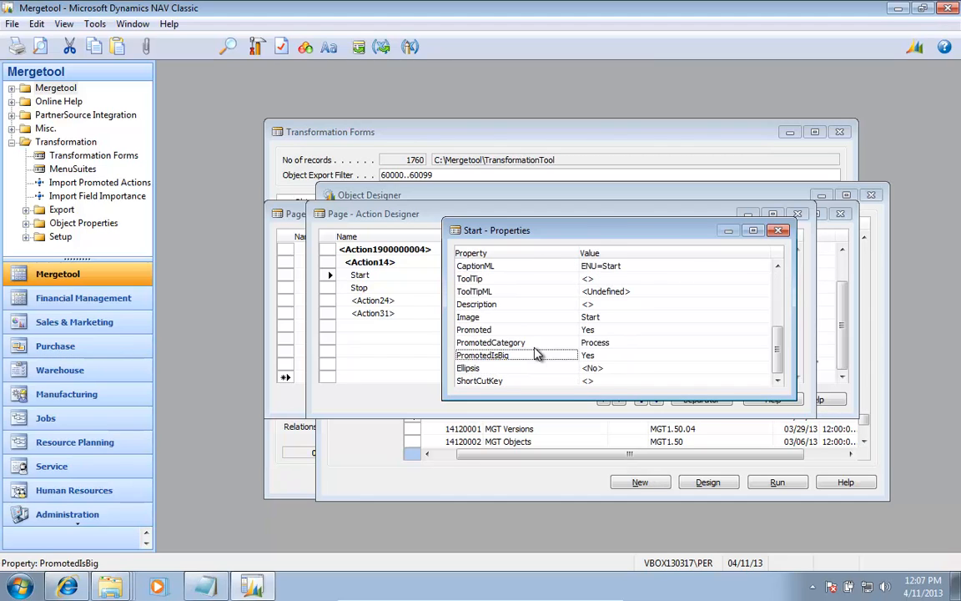
pyautogui.press('Down')
pyautogui.press('Tab')
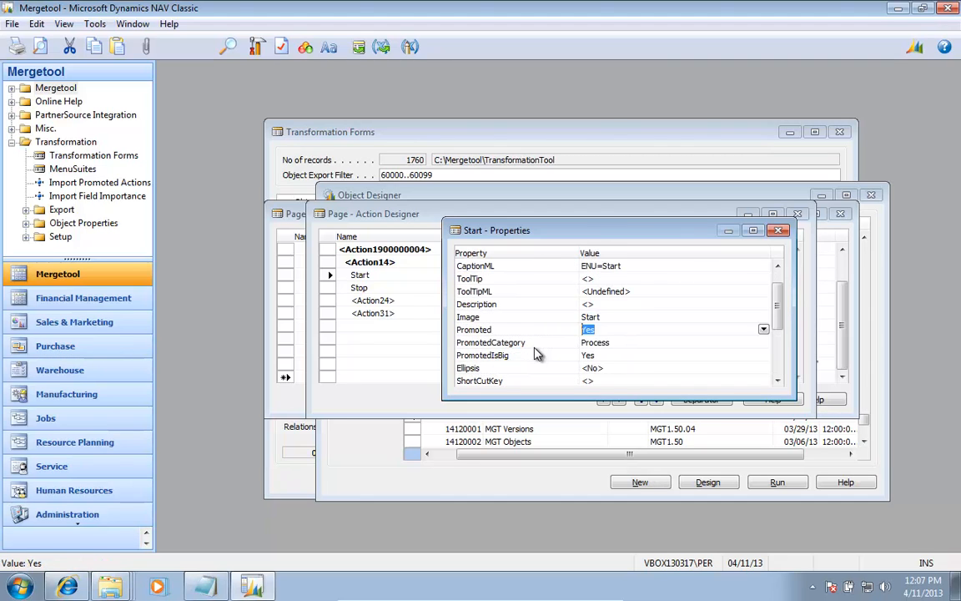
pyautogui.press('Down')
pyautogui.press('Up')
pyautogui.press('Escape')
pyautogui.press('Escape')
pyautogui.press('Escape')
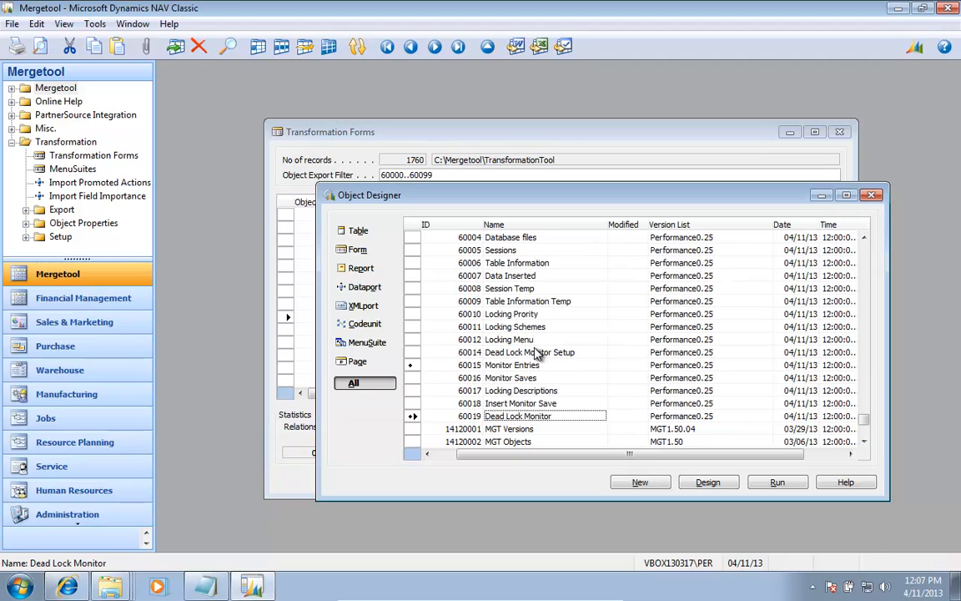
pyautogui.press('Escape')
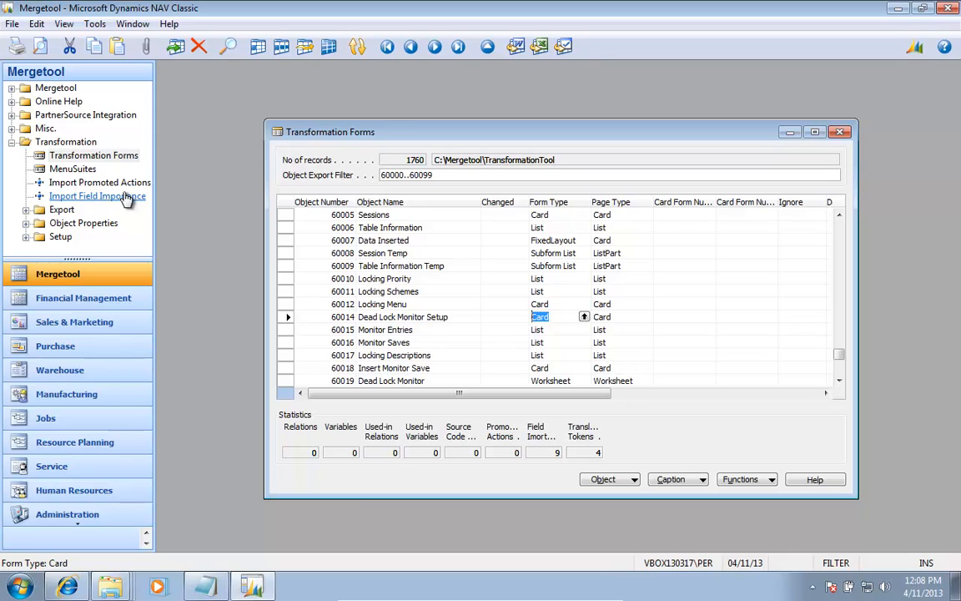
# Step: Import the Navision 2009 transformation XML files into version PERFORMANCE0.25 from the Versions list
pyautogui.click(57, 88)
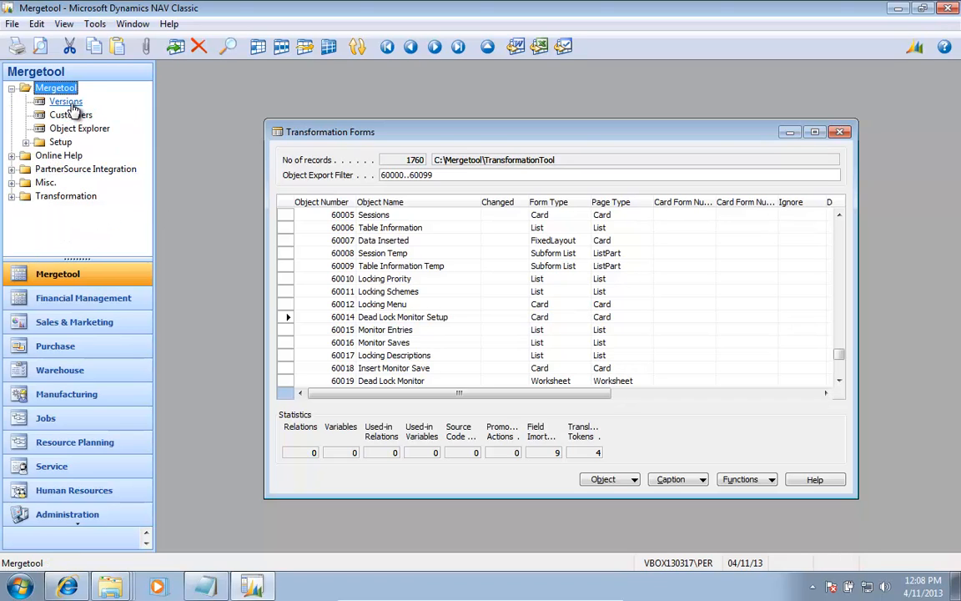
pyautogui.click(65, 102)
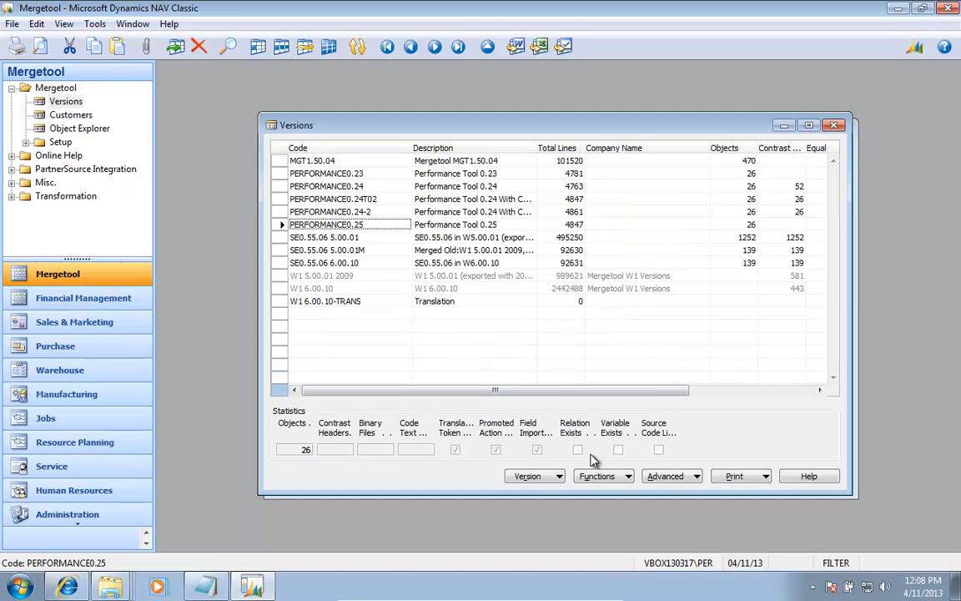
pyautogui.click(680, 476)
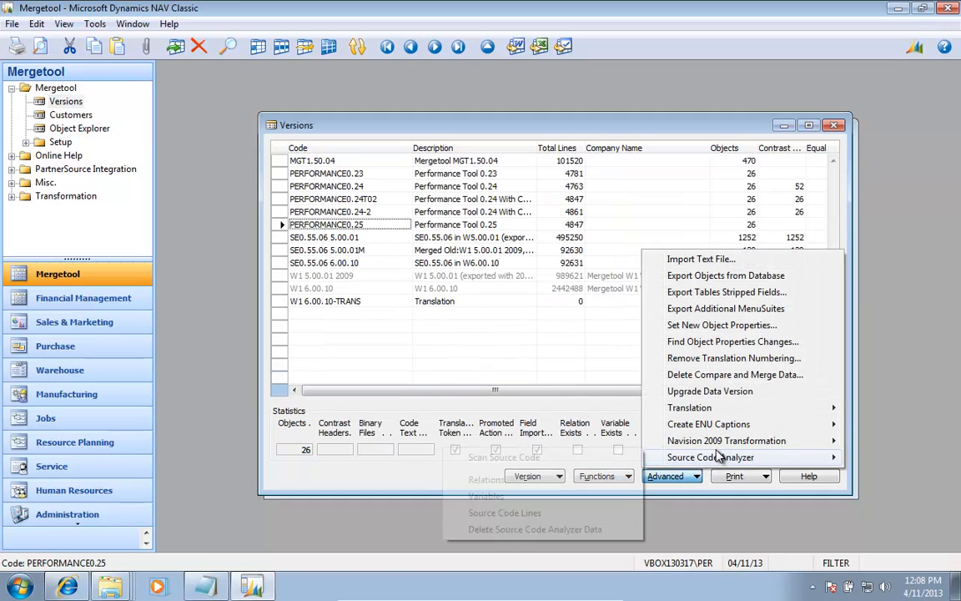
pyautogui.moveTo(680, 461)
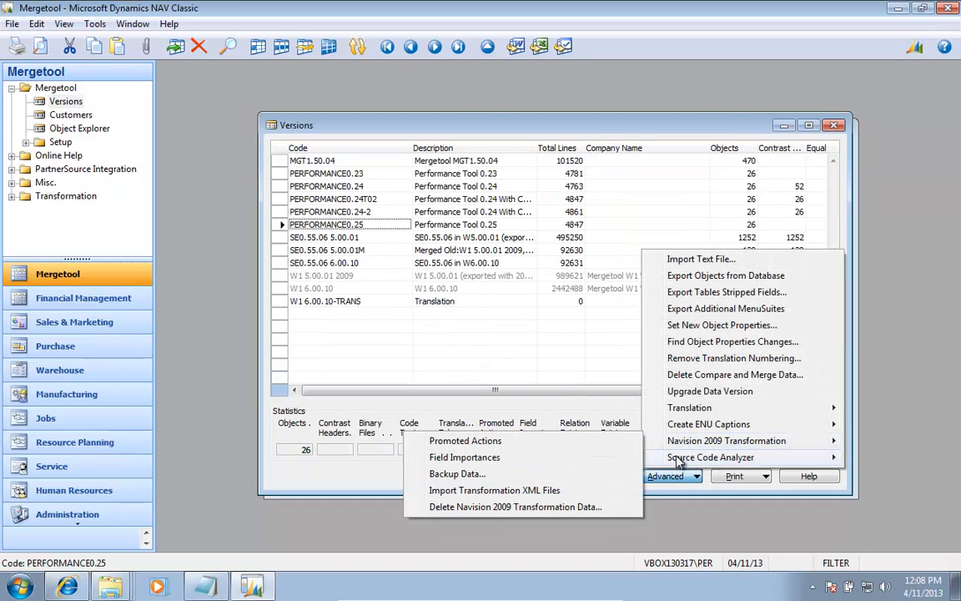
pyautogui.click(516, 491)
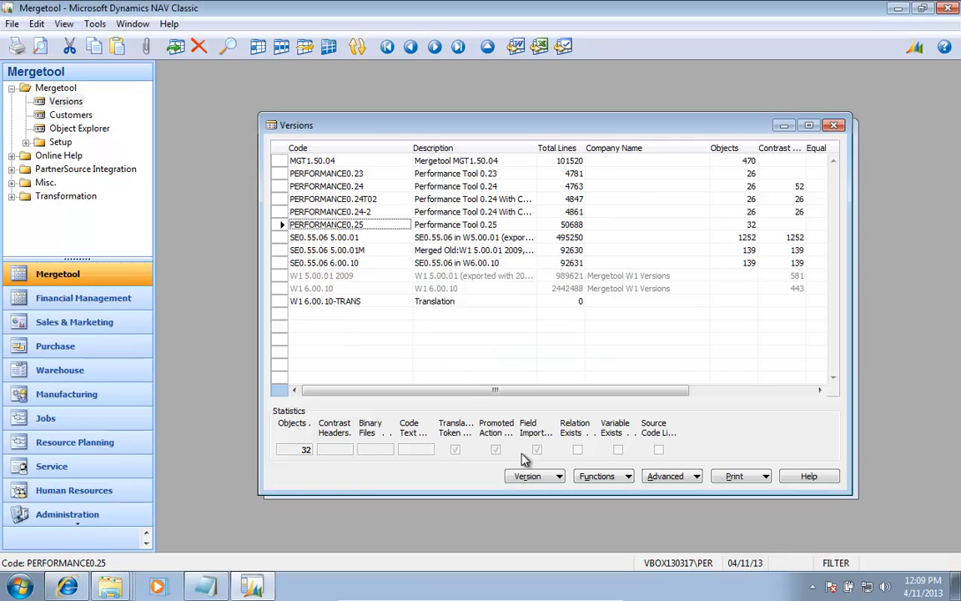
# Step: Open the objects of version PERFORMANCE0.25, go to the end of the list and widen the Object Type column
pyautogui.click(527, 475)
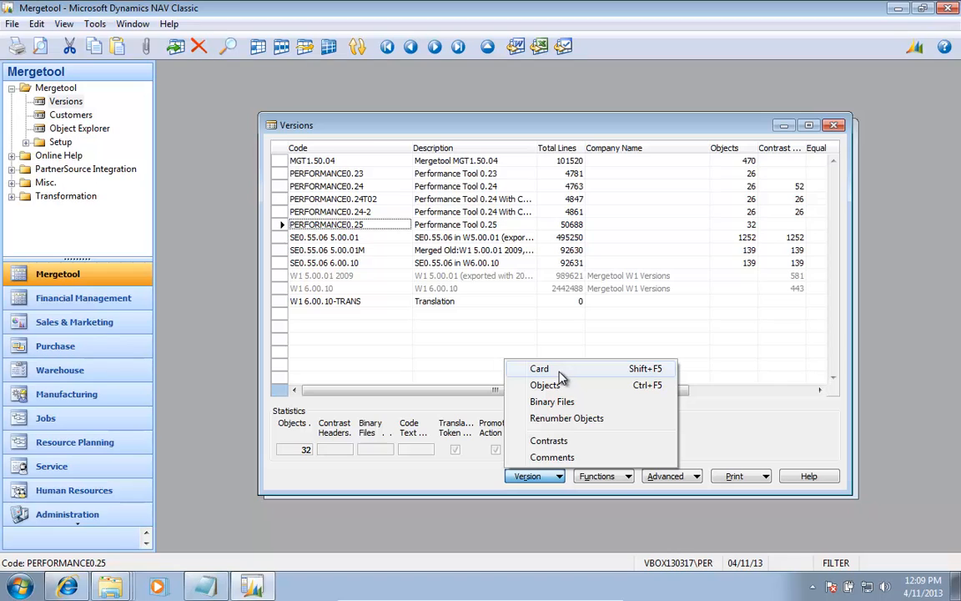
pyautogui.click(534, 385)
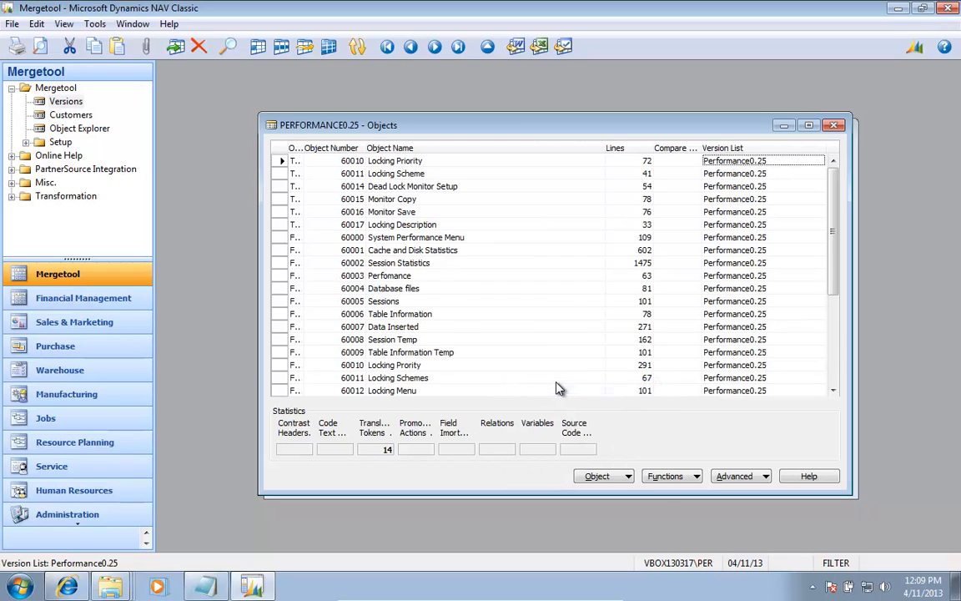
pyautogui.hotkey('ctrl', 'End')
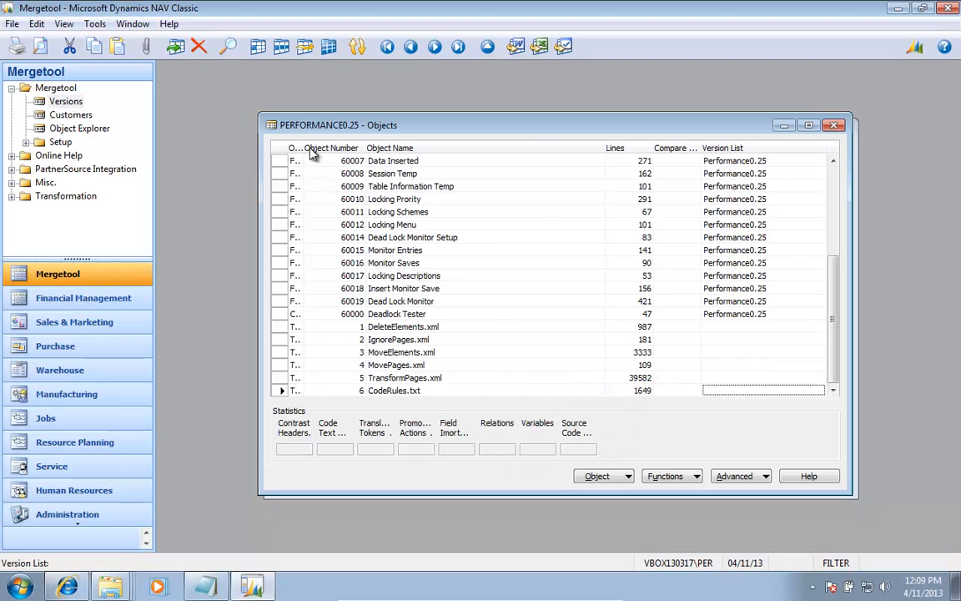
pyautogui.moveTo(302, 147); pyautogui.dragTo(332, 151)
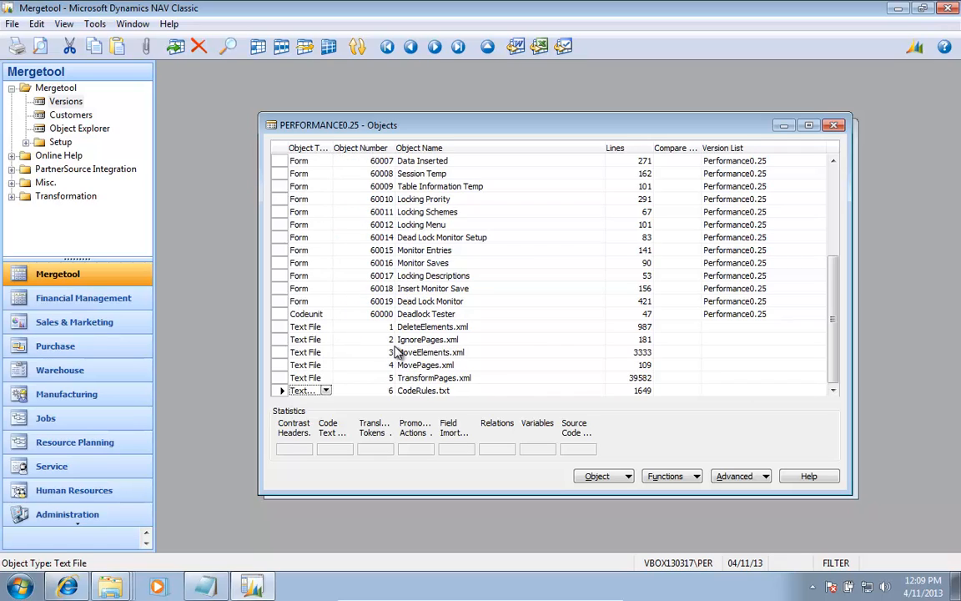